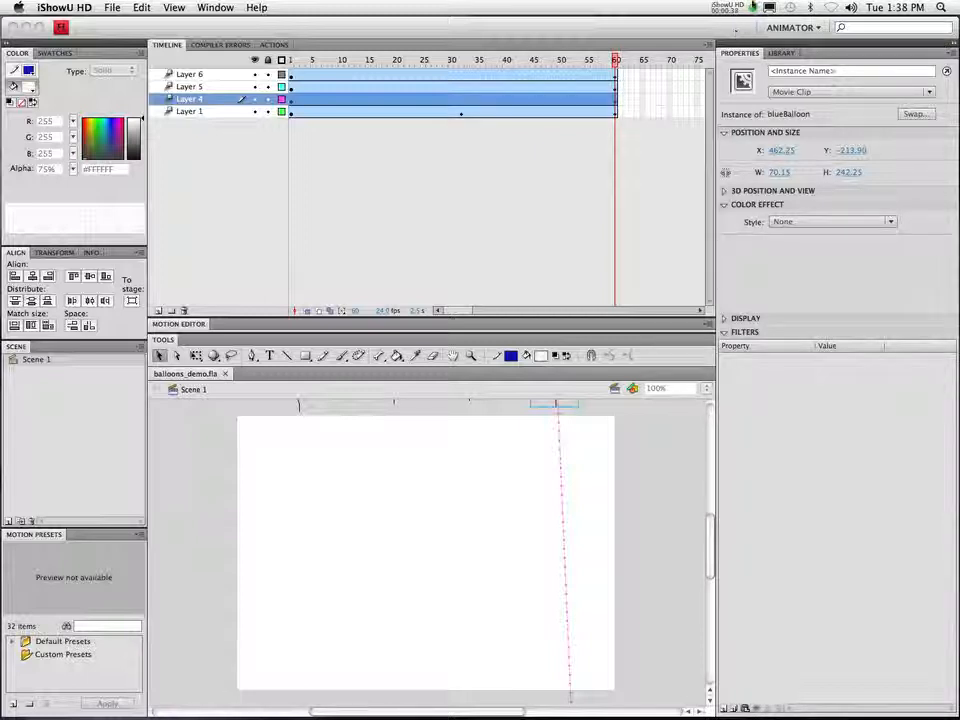
click(767, 7)
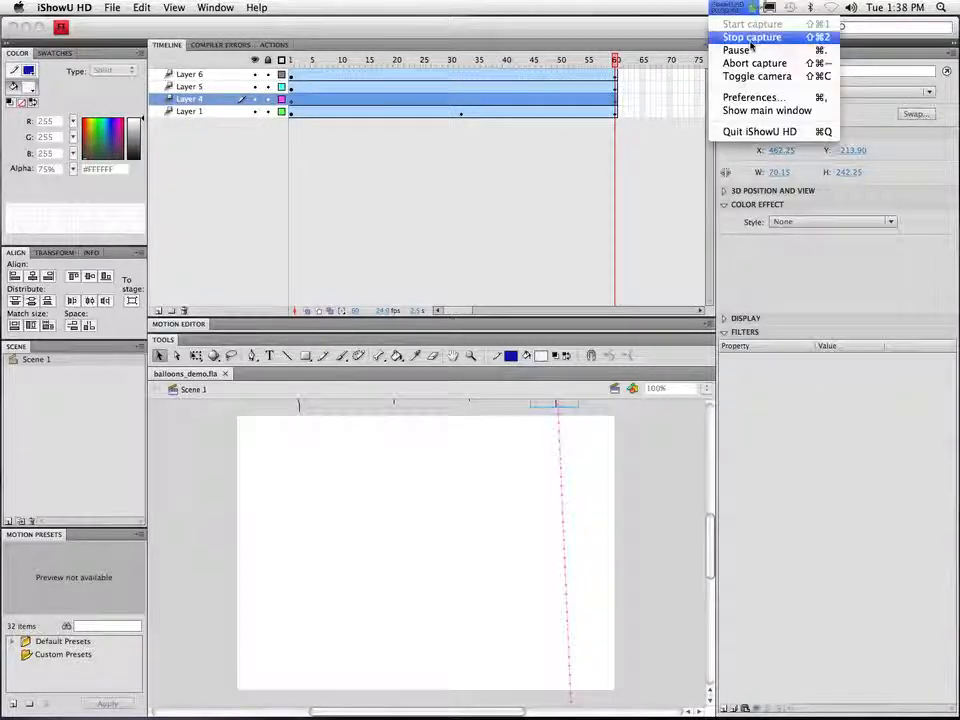
click(749, 52)
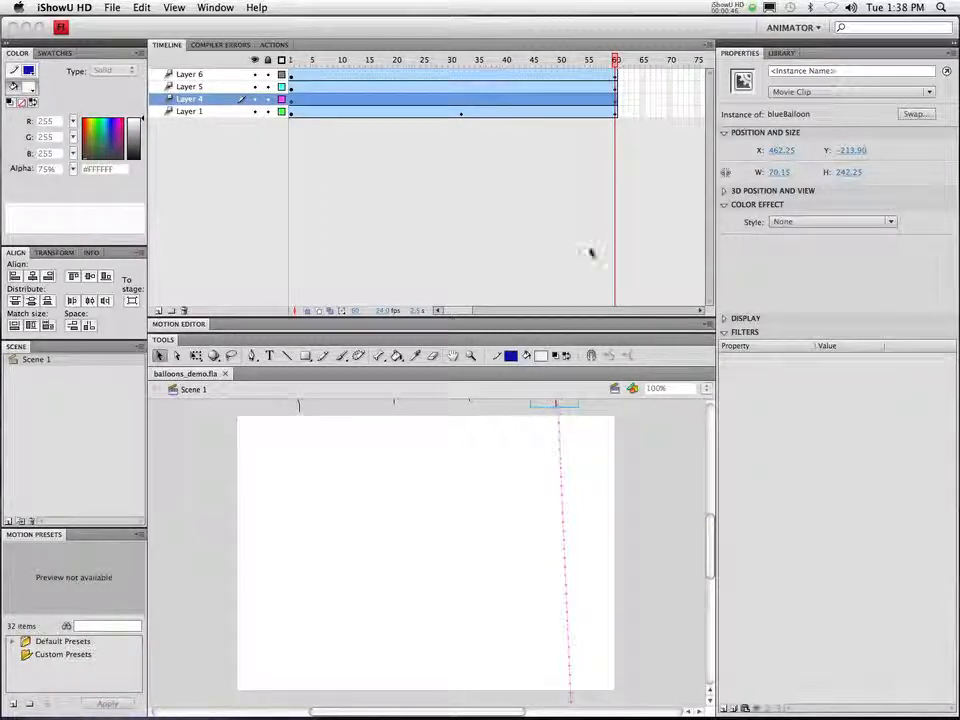
Move the playhead to about frame 29 and open the rightmost blue balloon's symbol for editing in place
click(469, 54)
drag(467, 56, 446, 62)
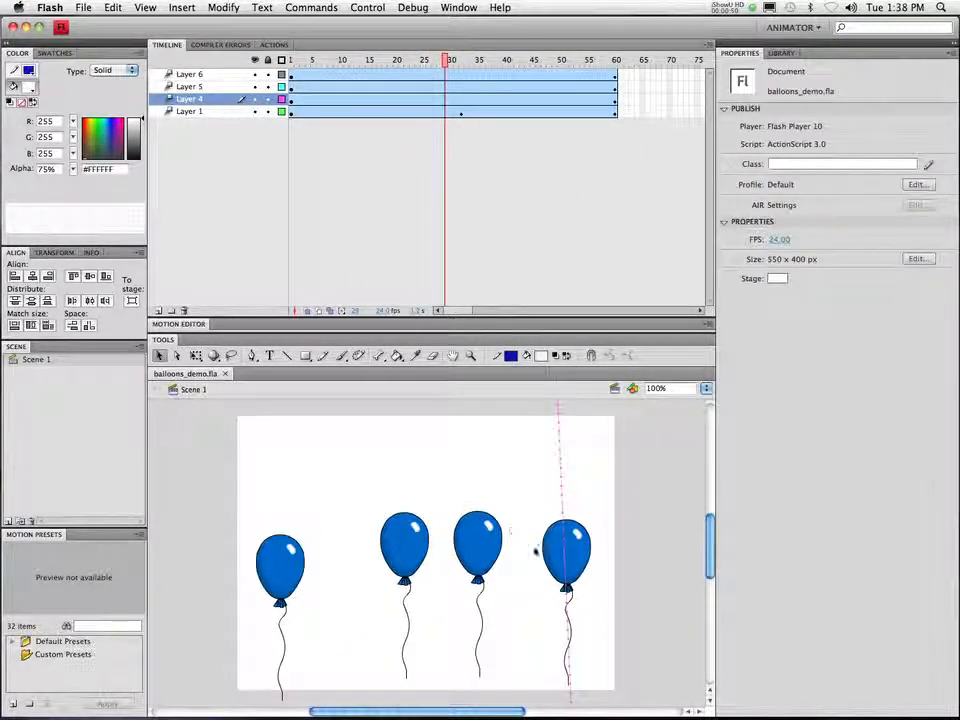
double_click(559, 565)
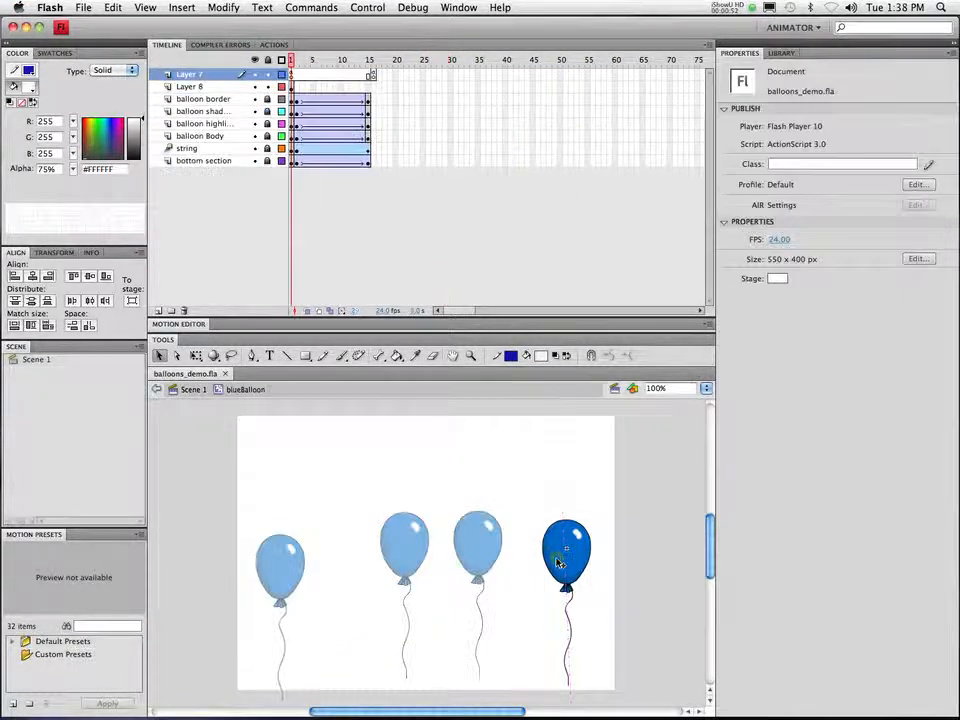
Read the ActionScript on Layer 7's first frame and preview the balloon's animation from frame 1 to frame 15
click(291, 75)
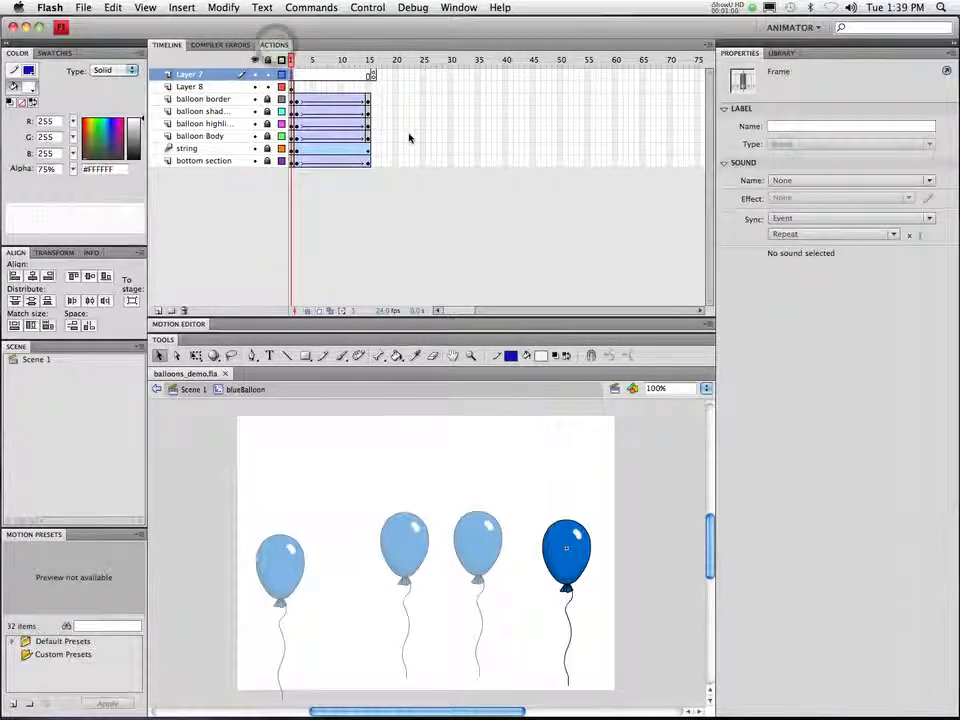
key(F9)
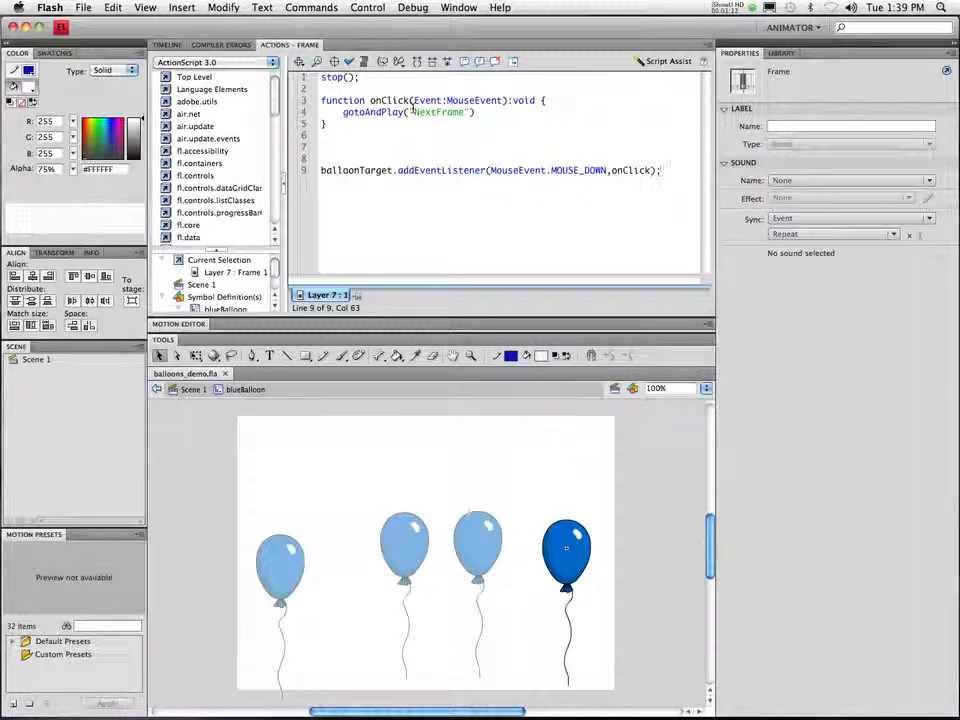
click(168, 45)
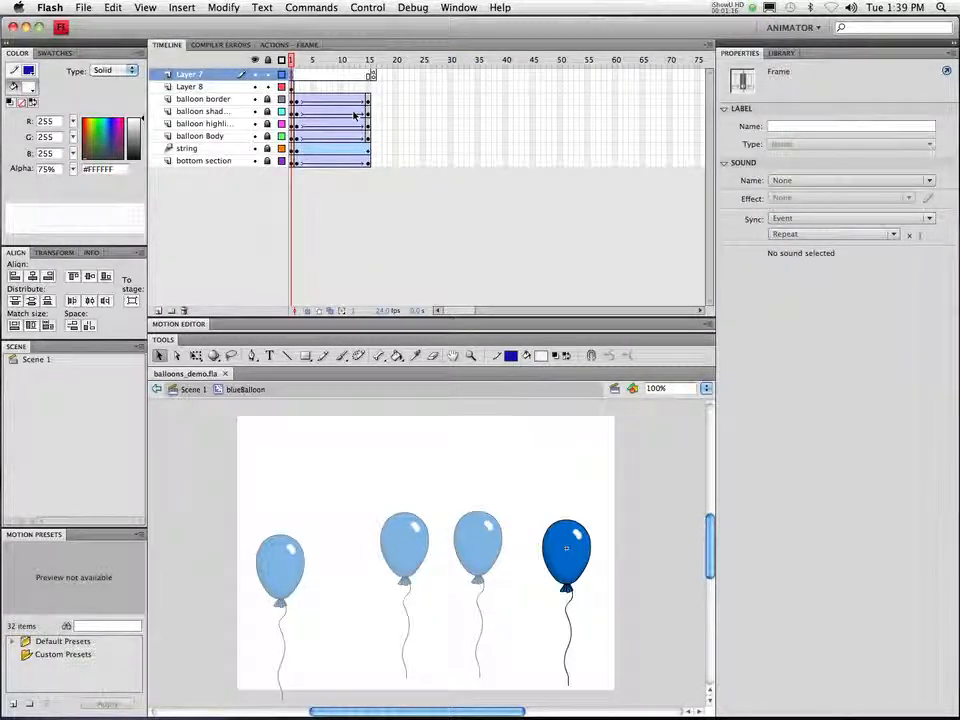
drag(292, 60, 369, 60)
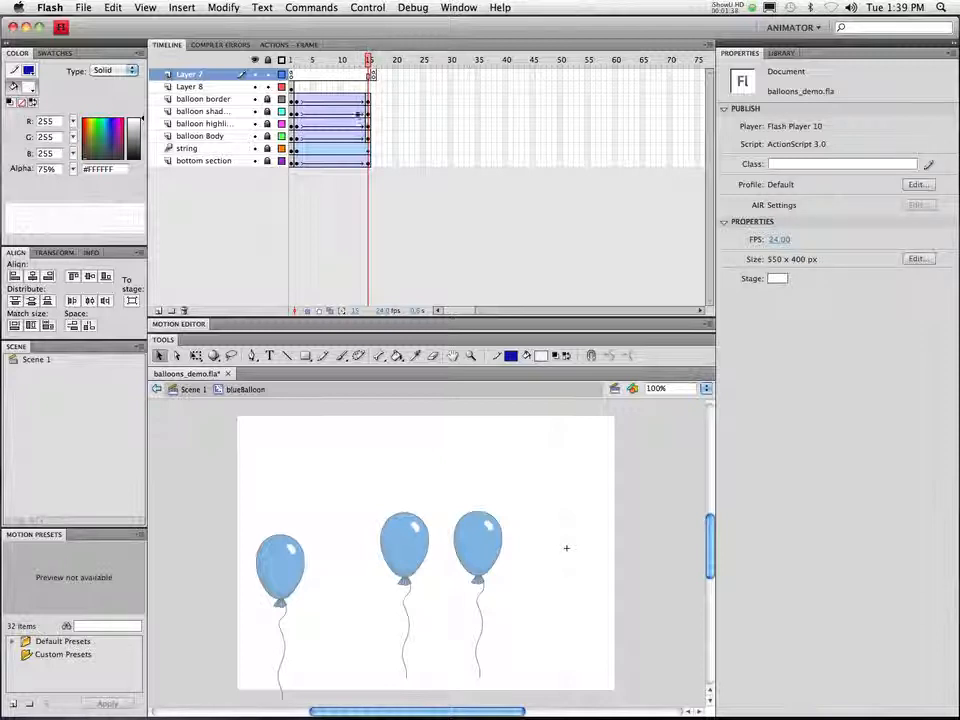
drag(338, 60, 291, 61)
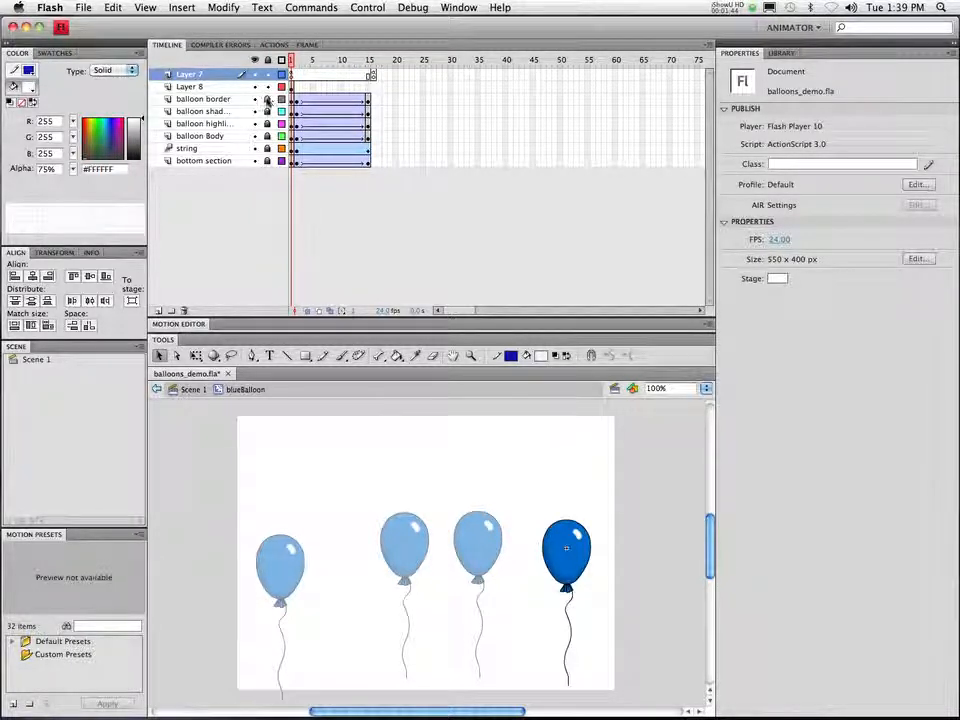
Unlock all layers from balloon border down to string, leaving the bottom section layer locked
drag(268, 100, 268, 148)
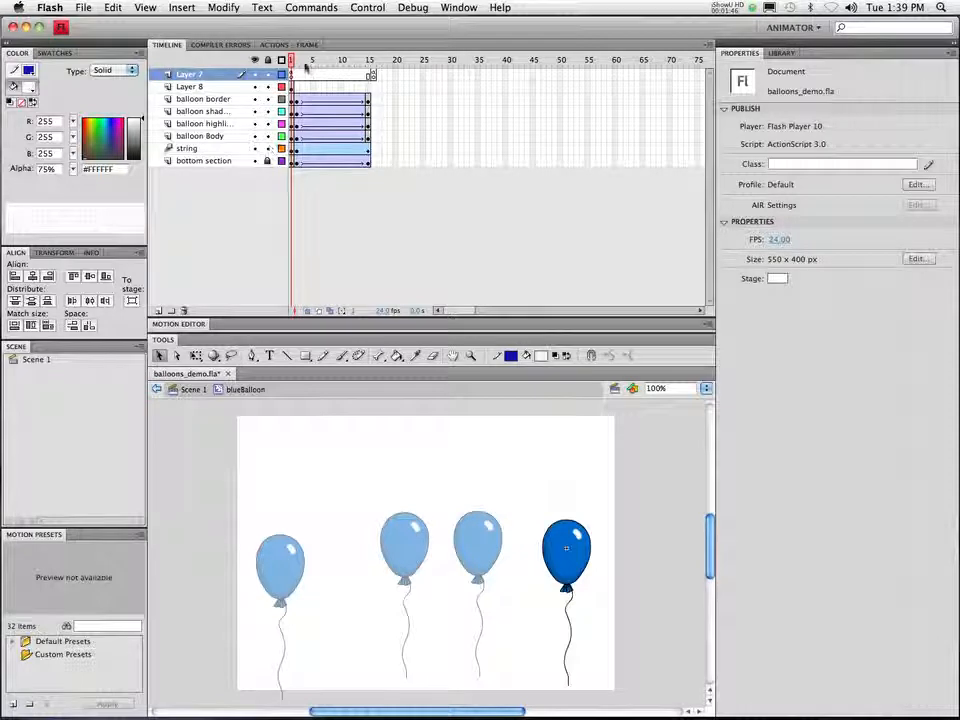
click(727, 7)
click(763, 49)
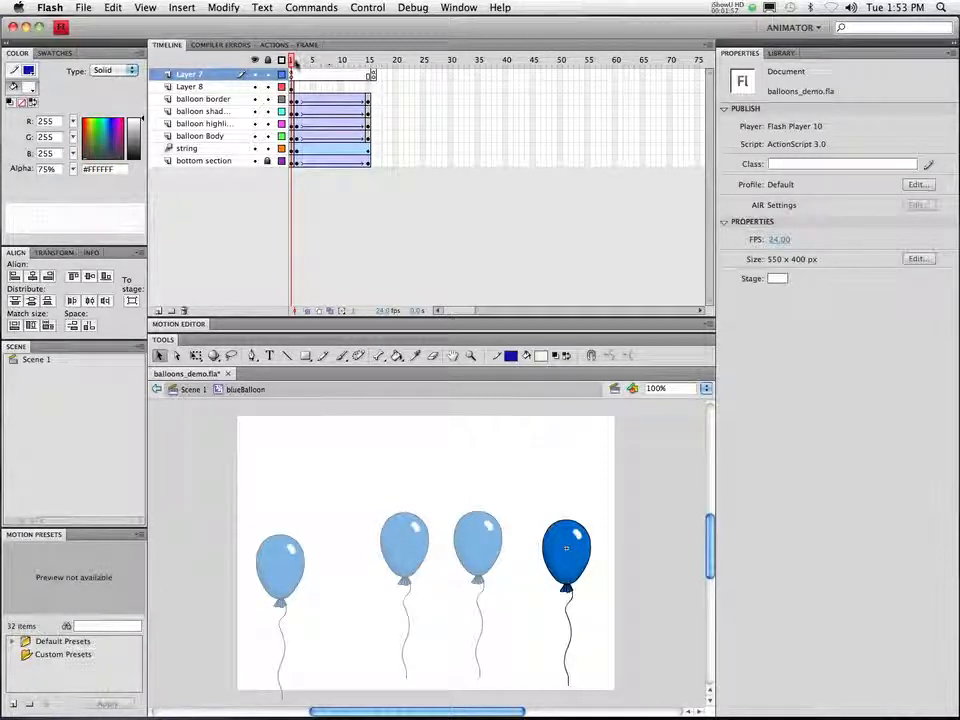
Compare frames 1 and 2 of the balloon symbol and inspect the balloon's shading, highlight and outline up close
click(297, 60)
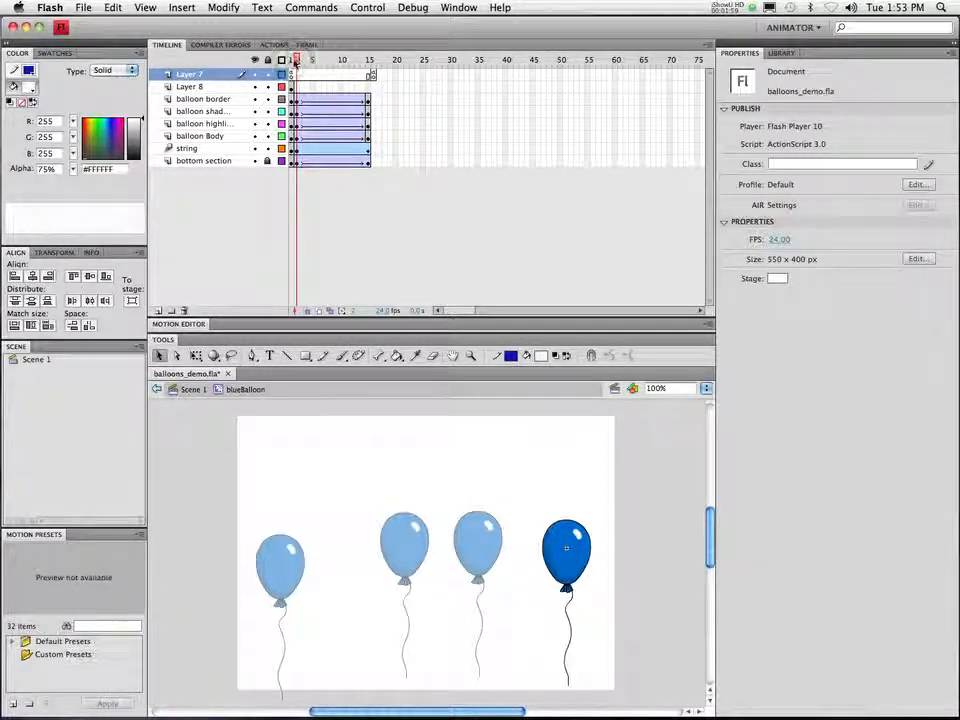
click(292, 60)
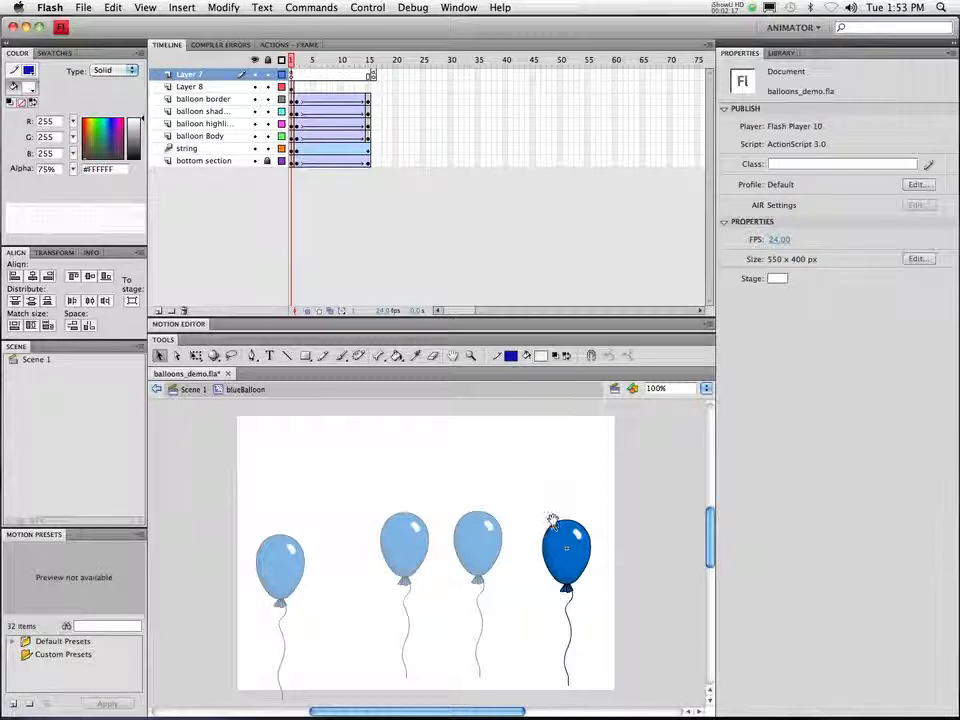
key(super+minus)
key(super+equal)
key(super+equal)
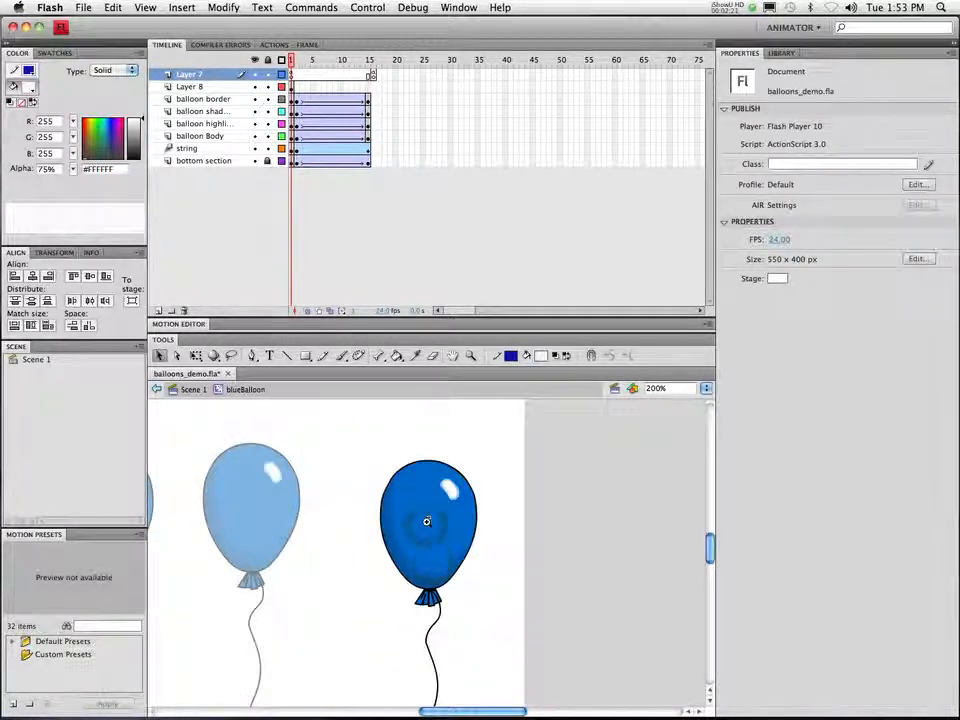
key(super+equal)
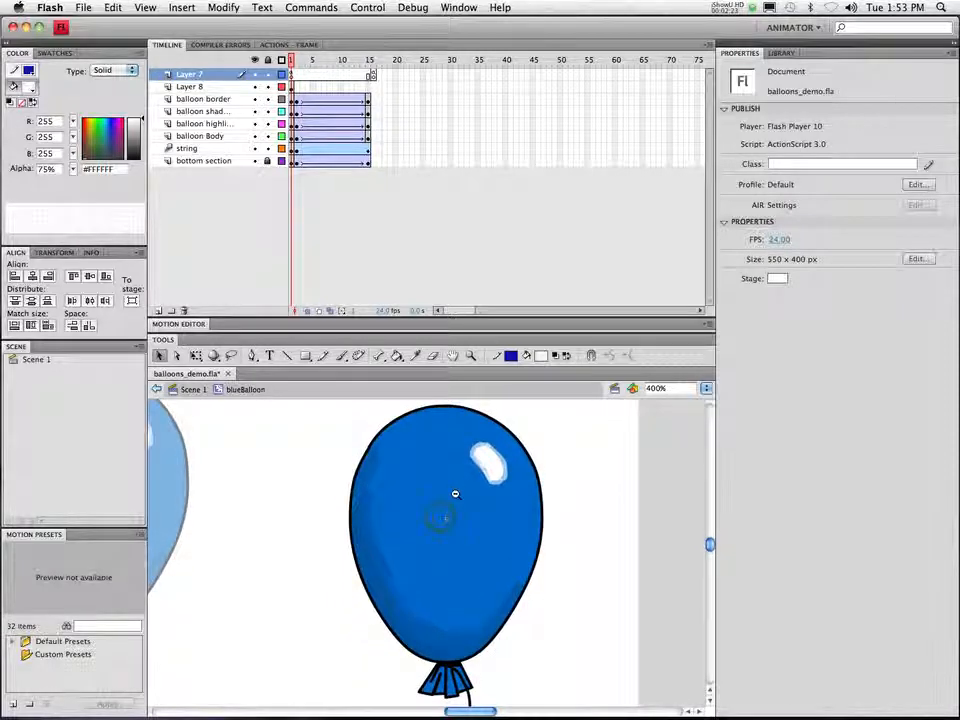
key(super+minus)
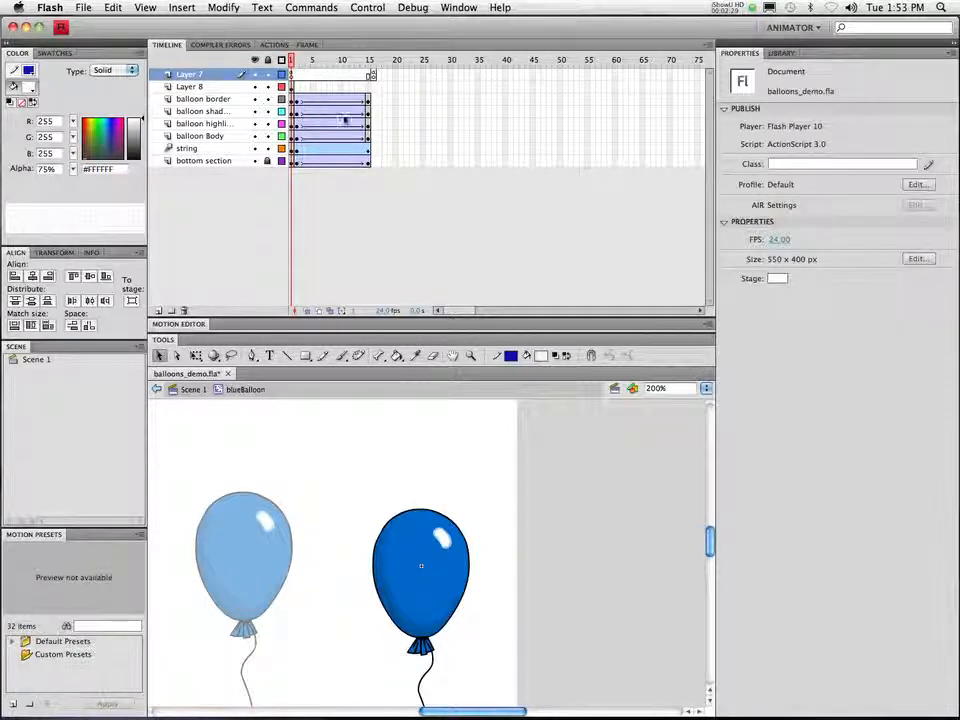
click(210, 100)
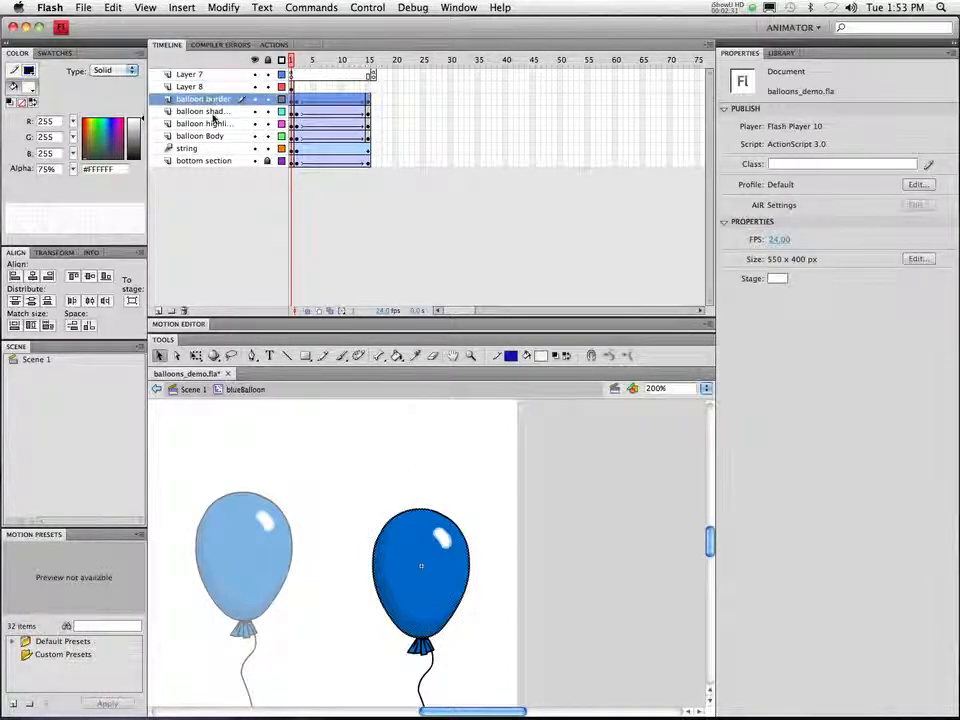
shift+click(222, 125)
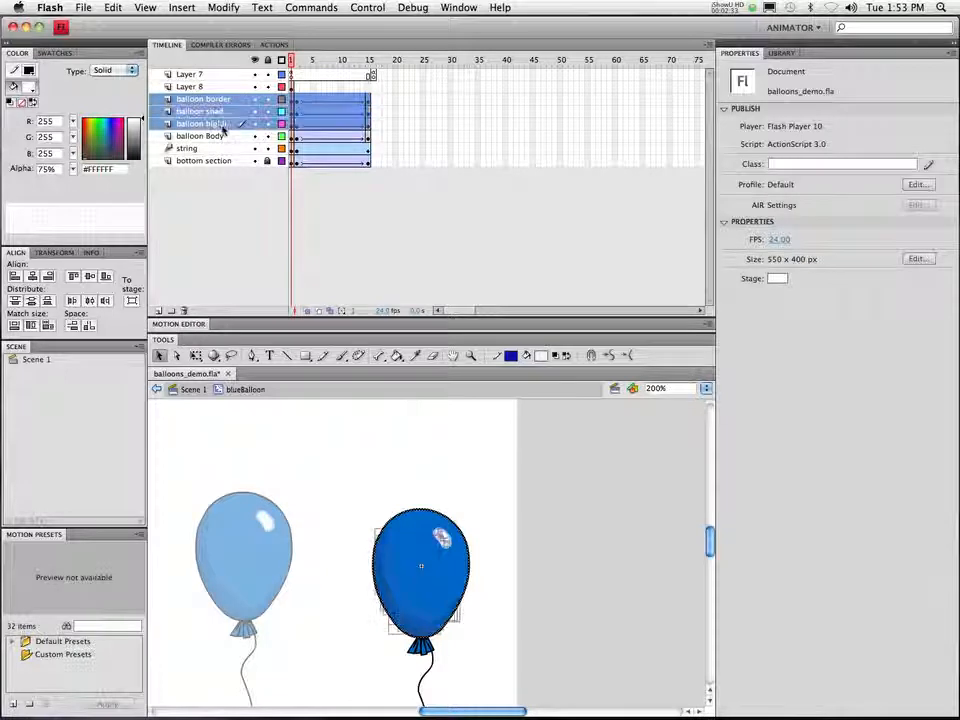
click(183, 312)
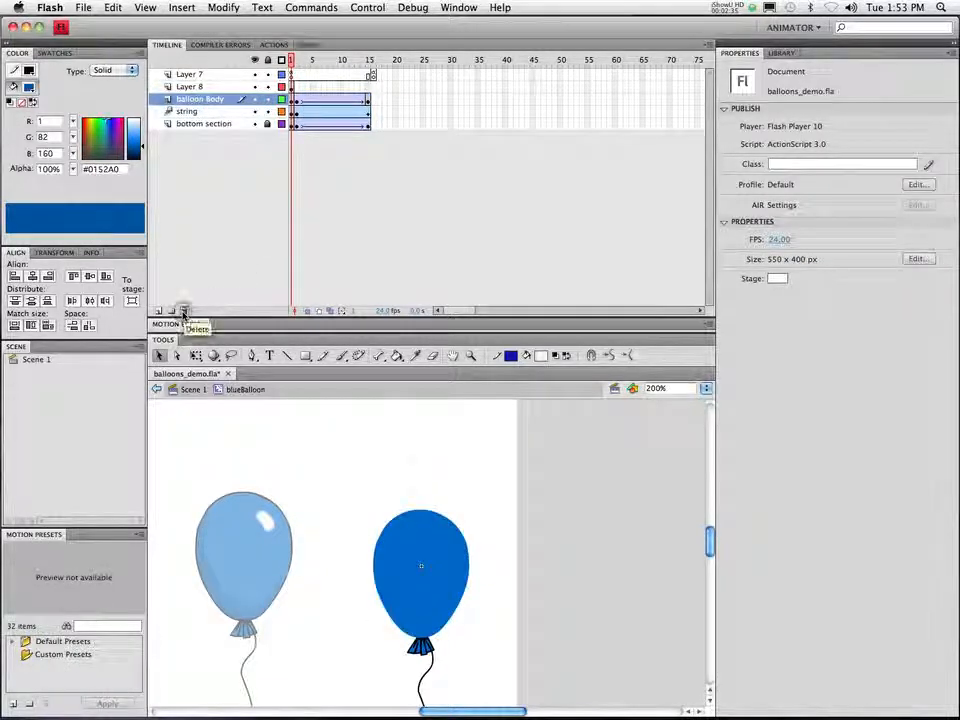
key(super+z)
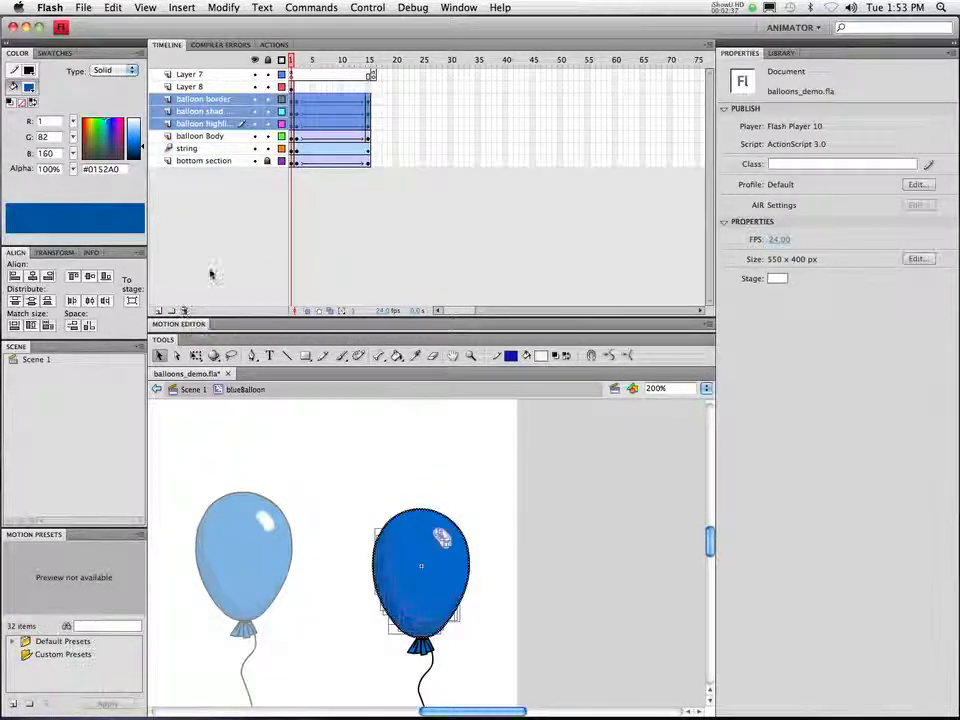
Delete the balloon shading and balloon highlight layers, keeping balloon border, and check the border outline on the balloon
shift+click(187, 113)
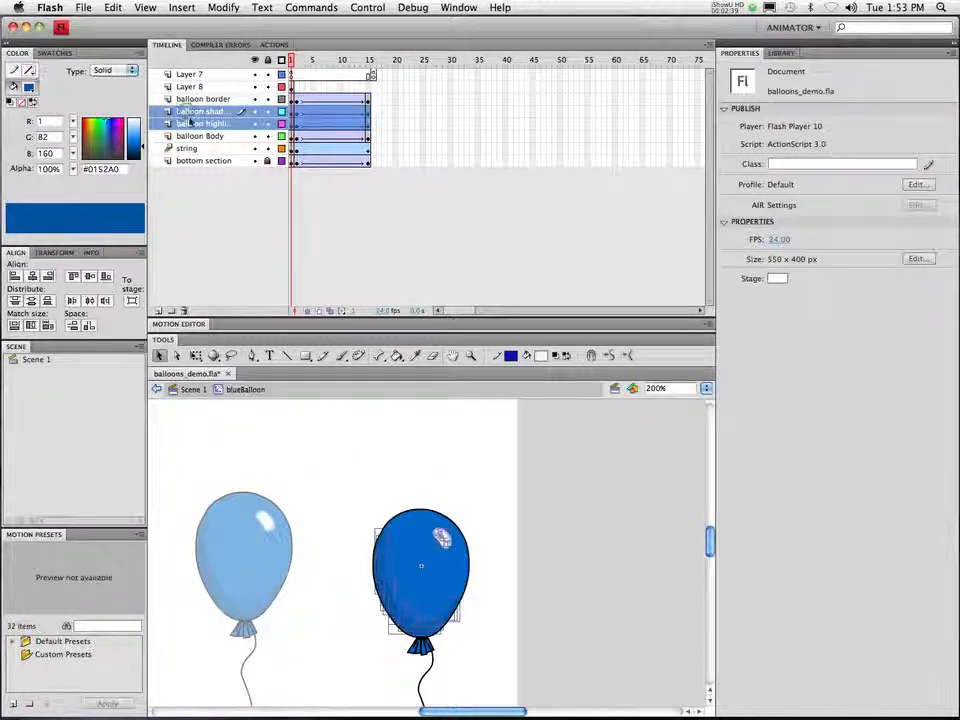
click(184, 311)
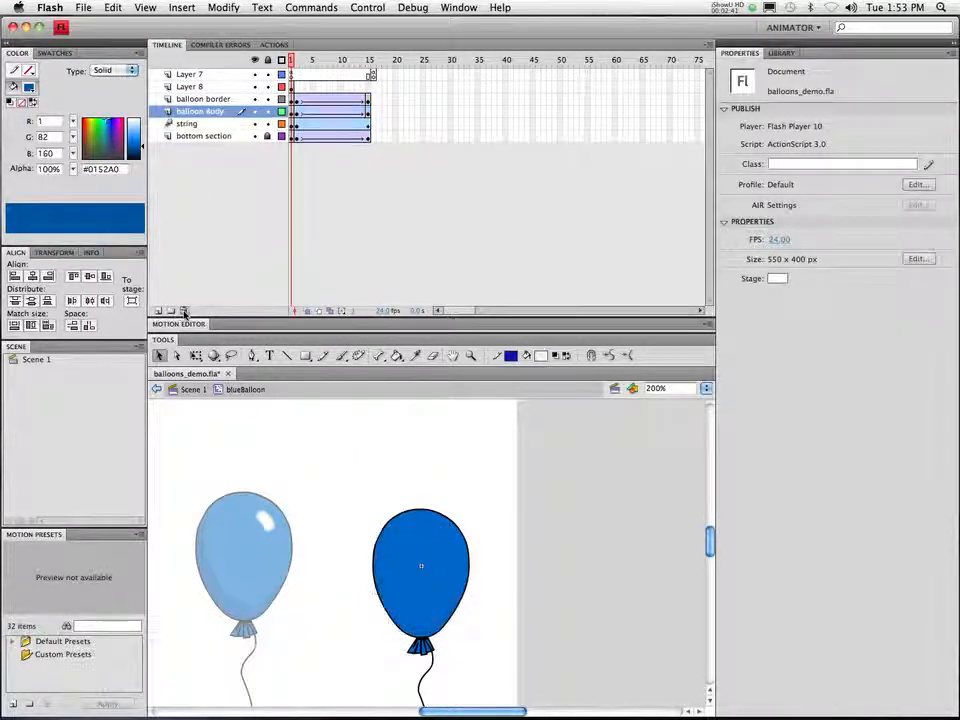
click(256, 100)
click(256, 100)
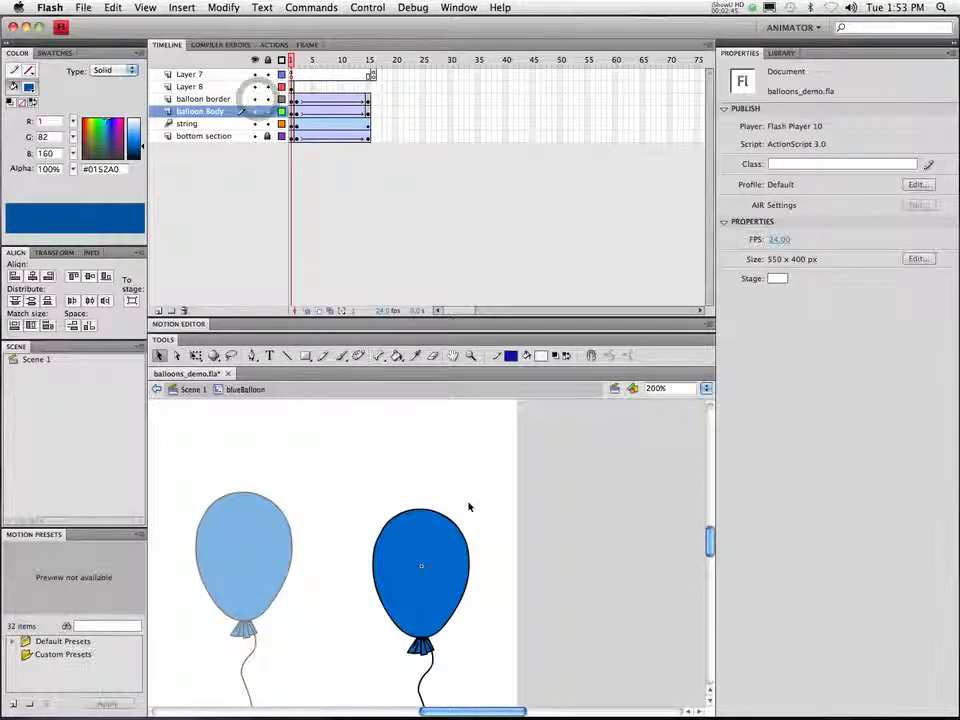
click(461, 533)
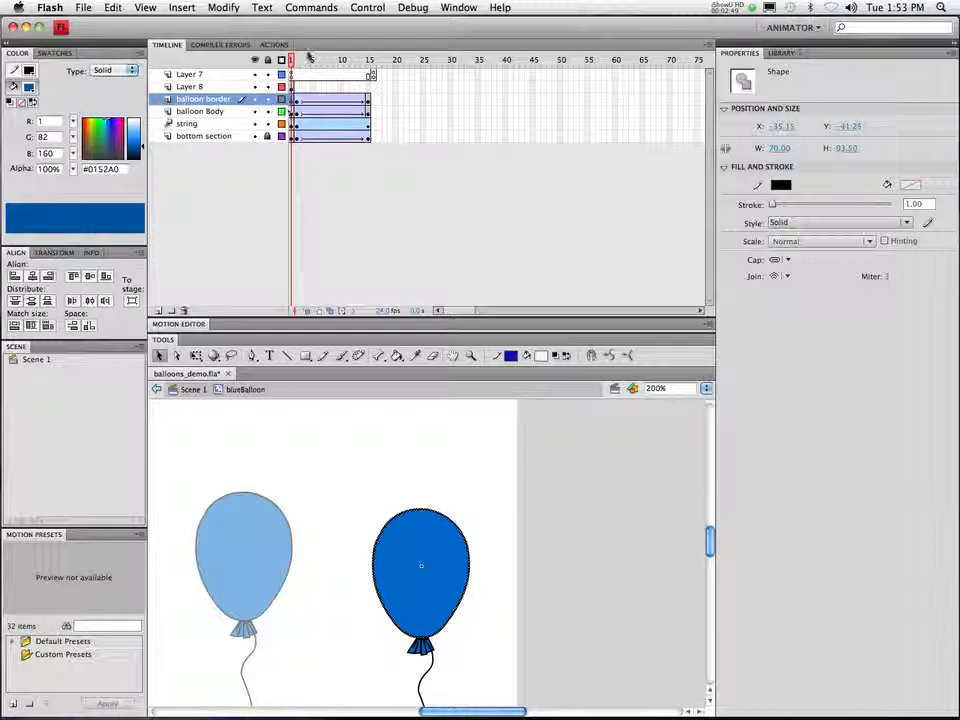
Remove frames 2 to 15 from the balloon border and balloon Body layers
click(297, 101)
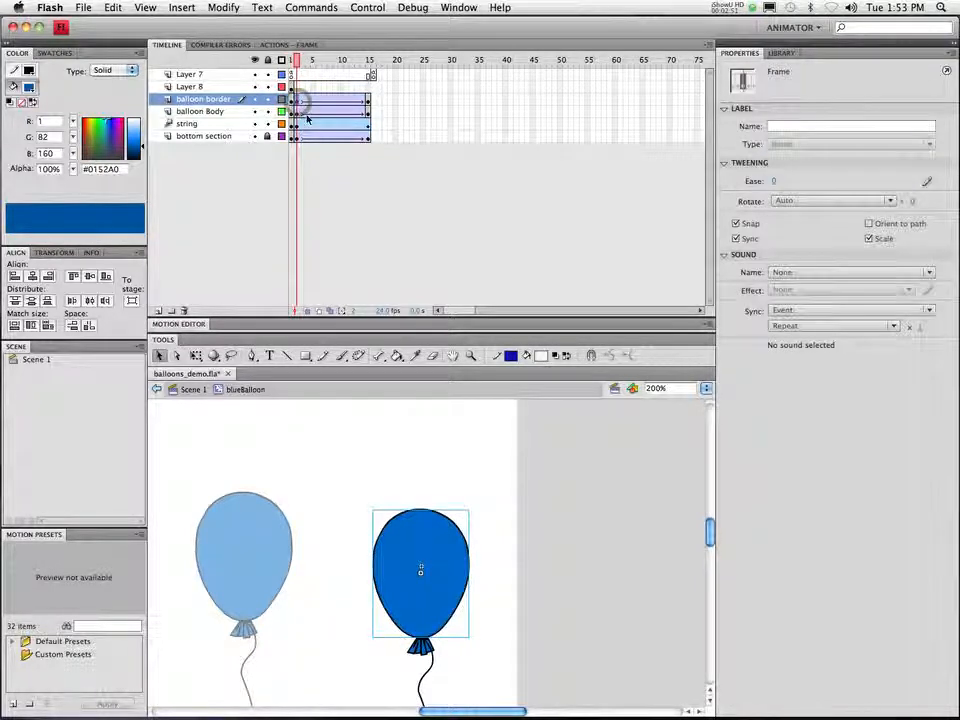
drag(297, 104, 368, 113)
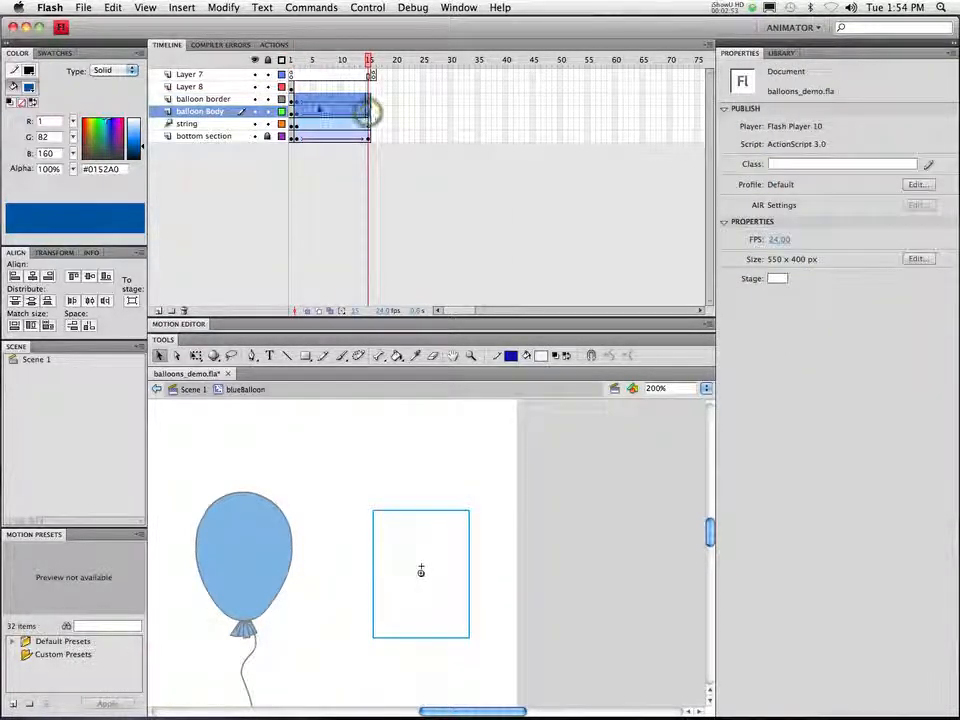
right_click(317, 103)
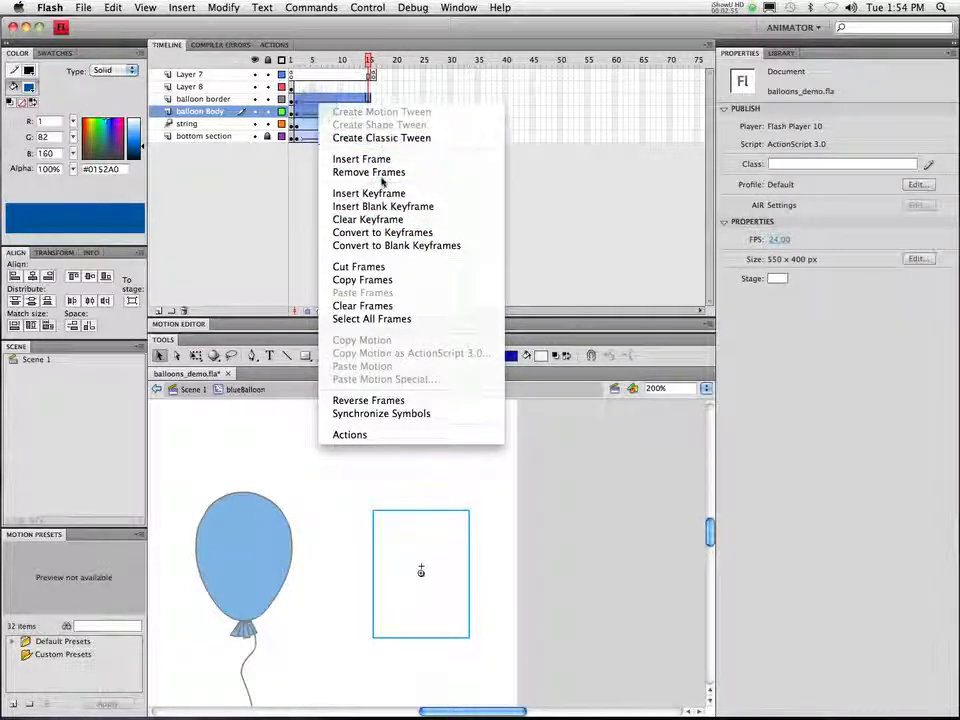
click(381, 140)
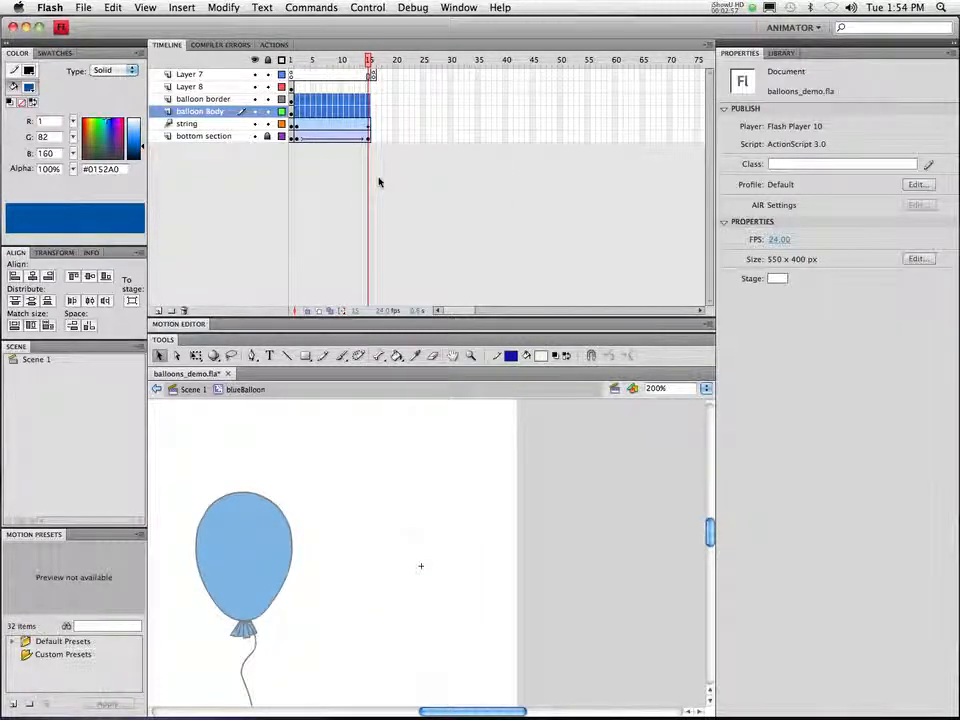
drag(345, 60, 323, 60)
Remove frames 2 to 15 from the bottom section layer, keeping only its first keyframe
click(368, 137)
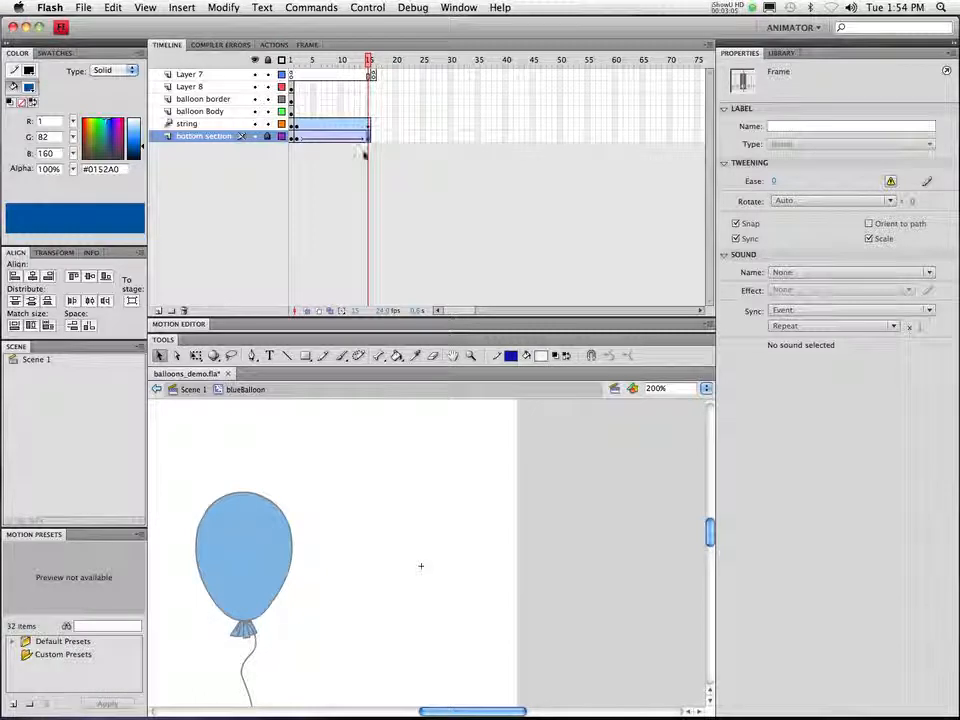
shift+click(297, 138)
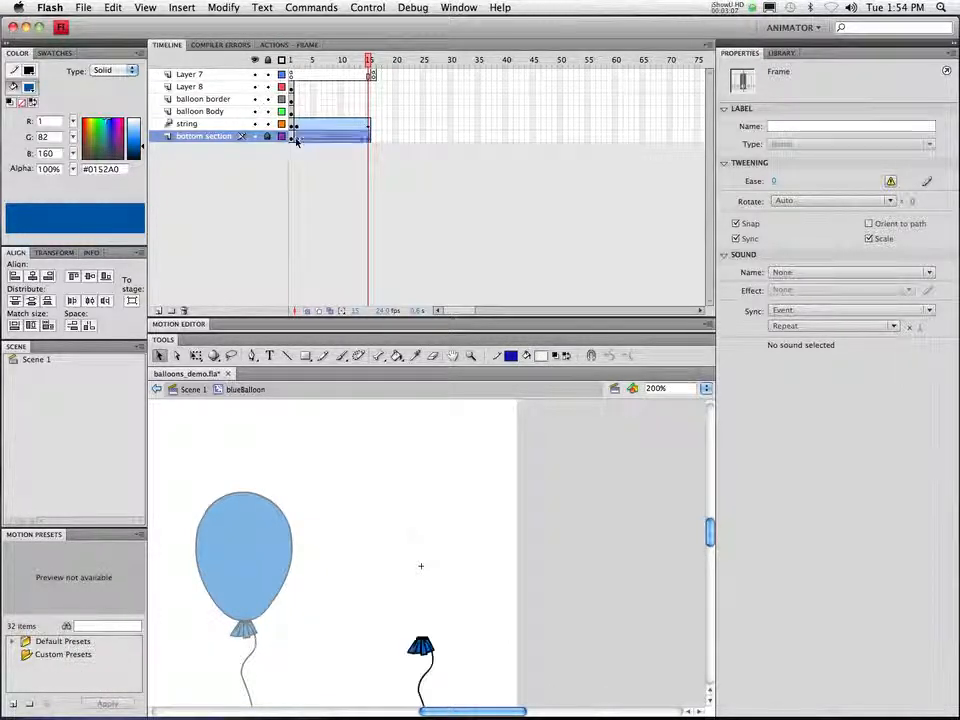
right_click(310, 139)
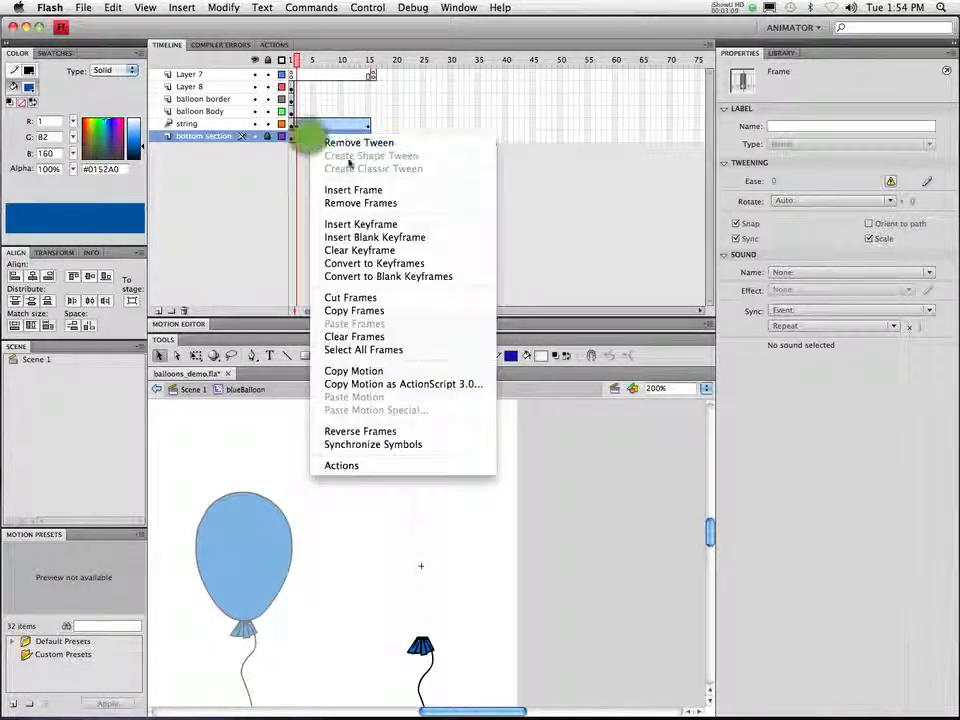
click(355, 203)
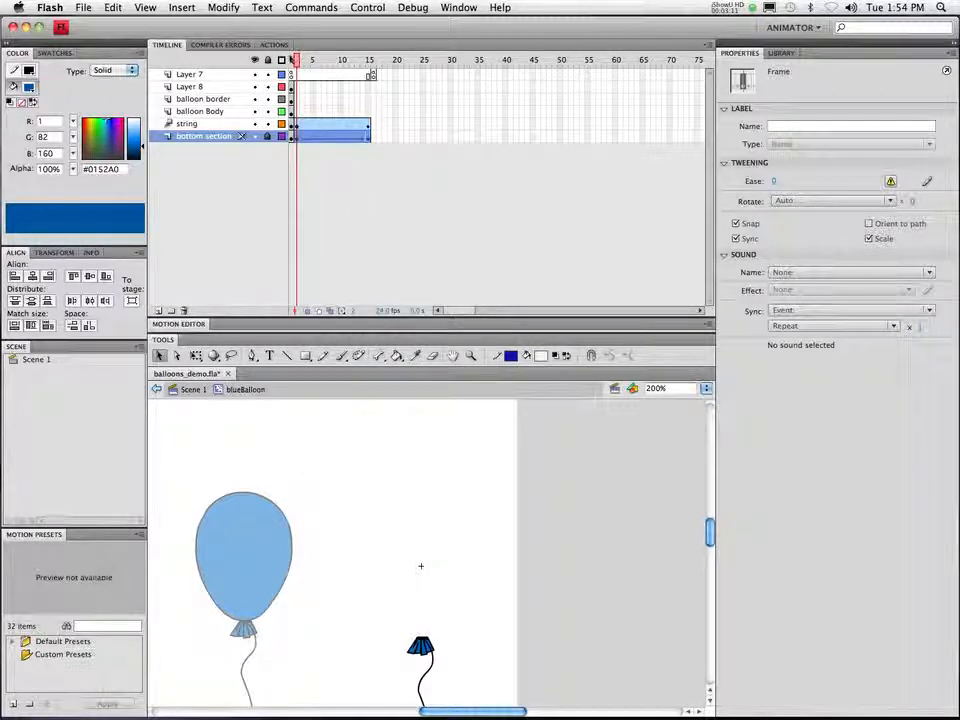
click(291, 61)
click(297, 62)
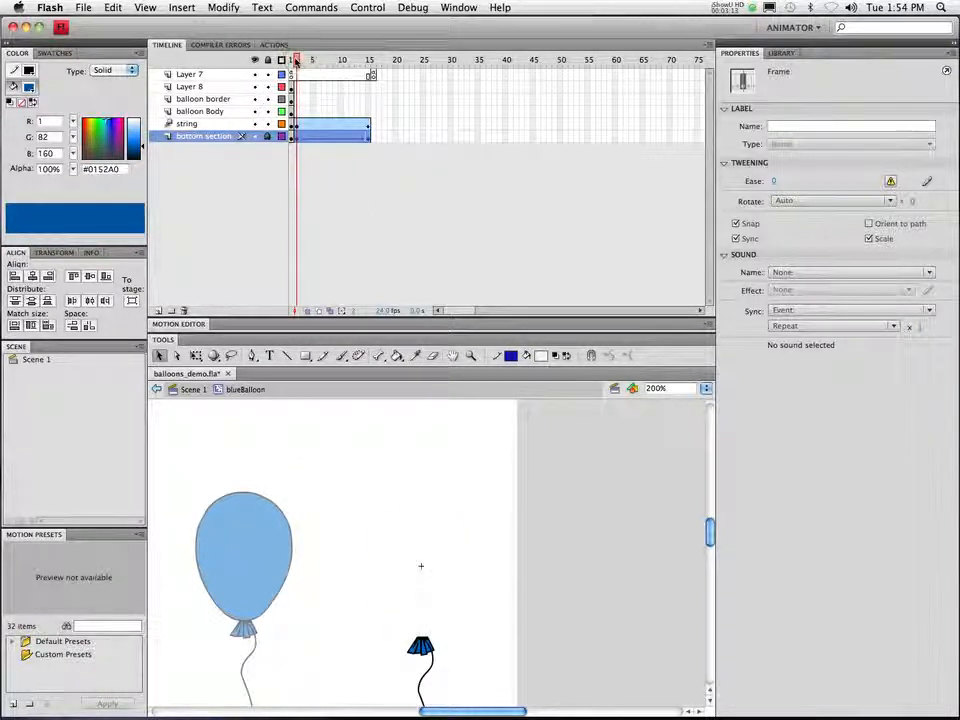
click(292, 61)
right_click(336, 140)
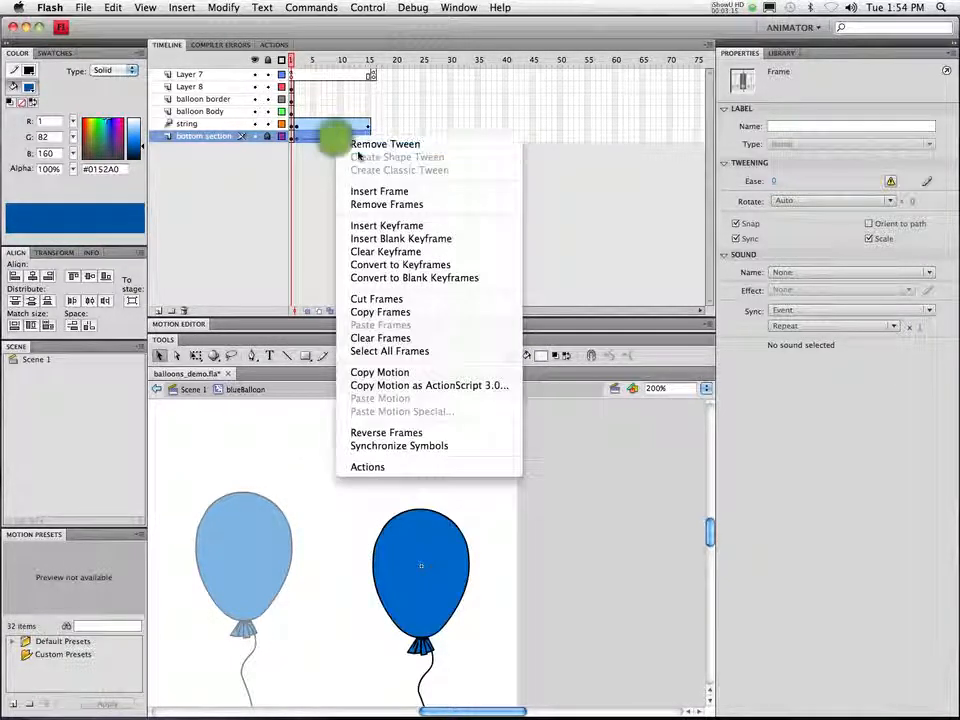
click(366, 203)
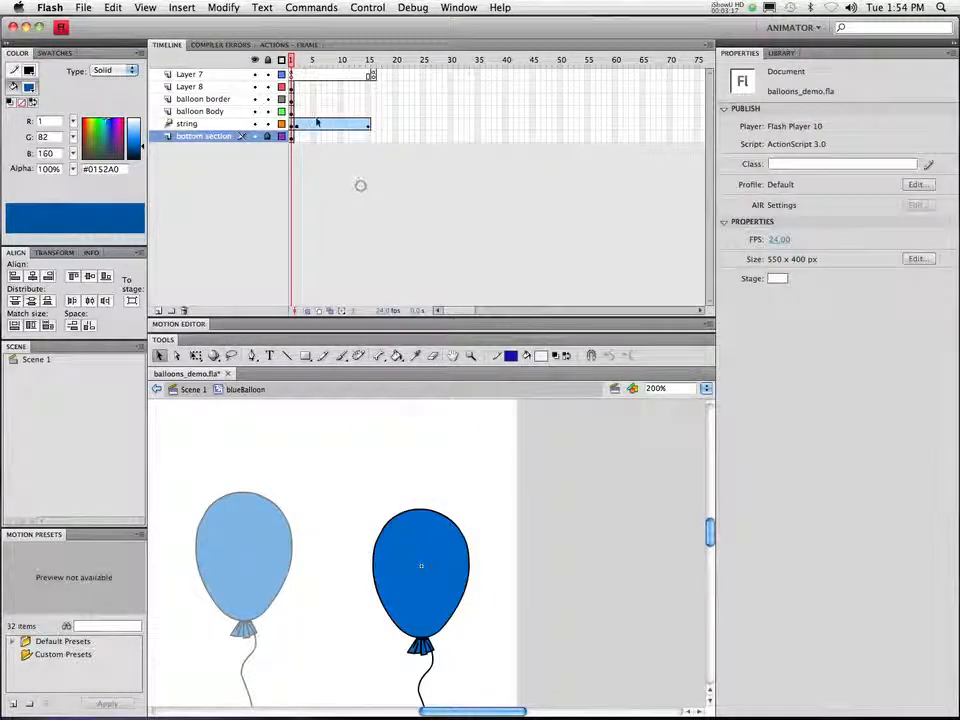
Lock the Layer 7, Layer 8, balloon border and string layers, leaving balloon Body unlocked, and choose the Lasso tool
click(296, 61)
click(291, 61)
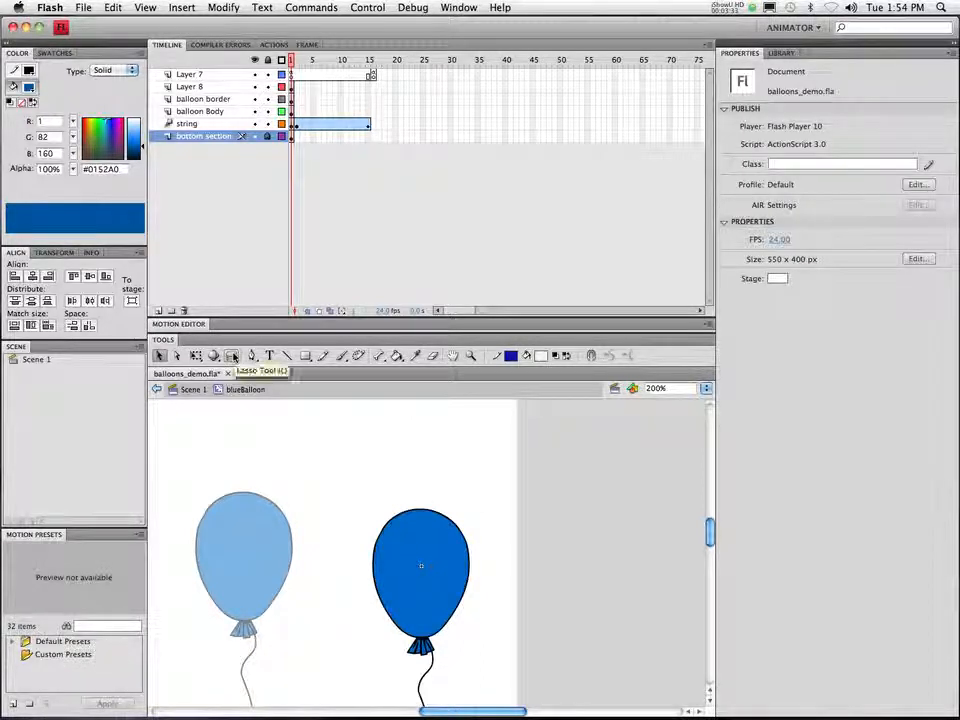
click(233, 356)
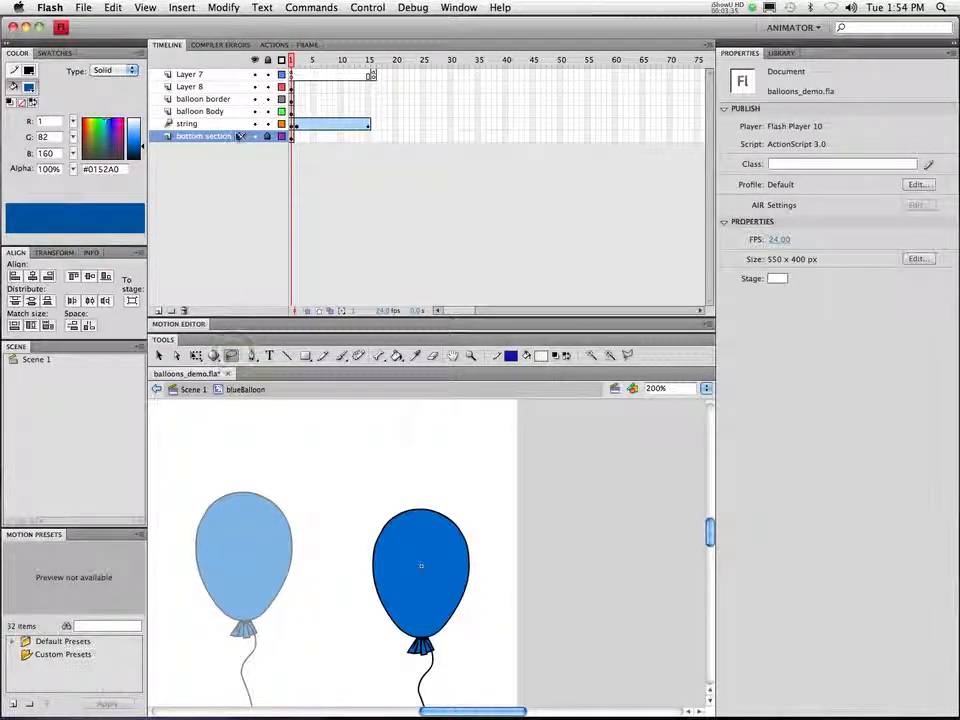
click(267, 100)
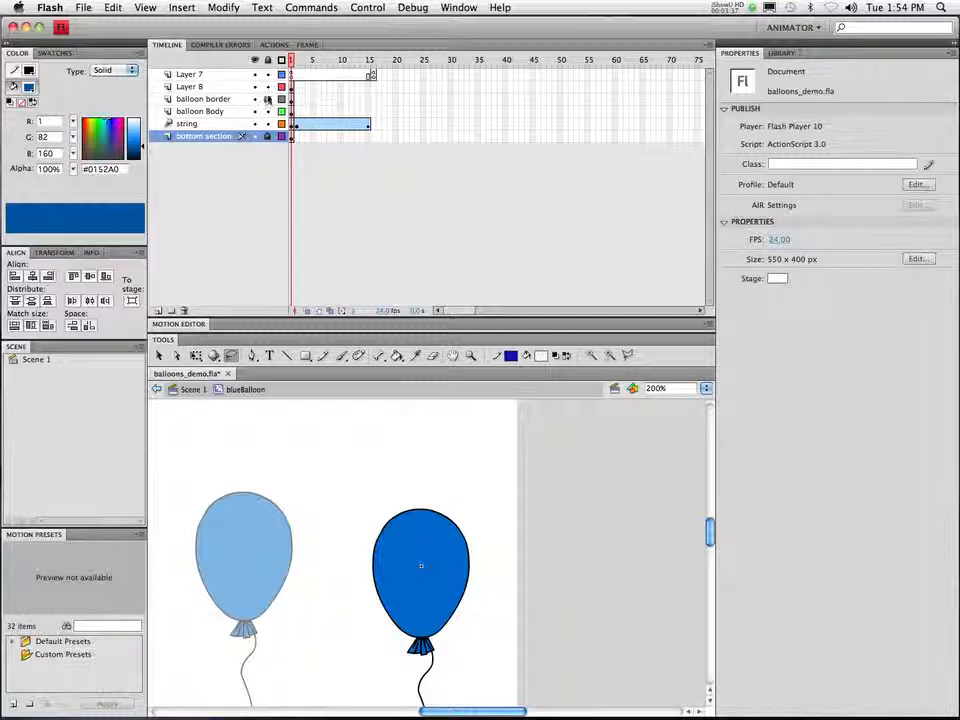
click(267, 87)
click(267, 75)
click(267, 124)
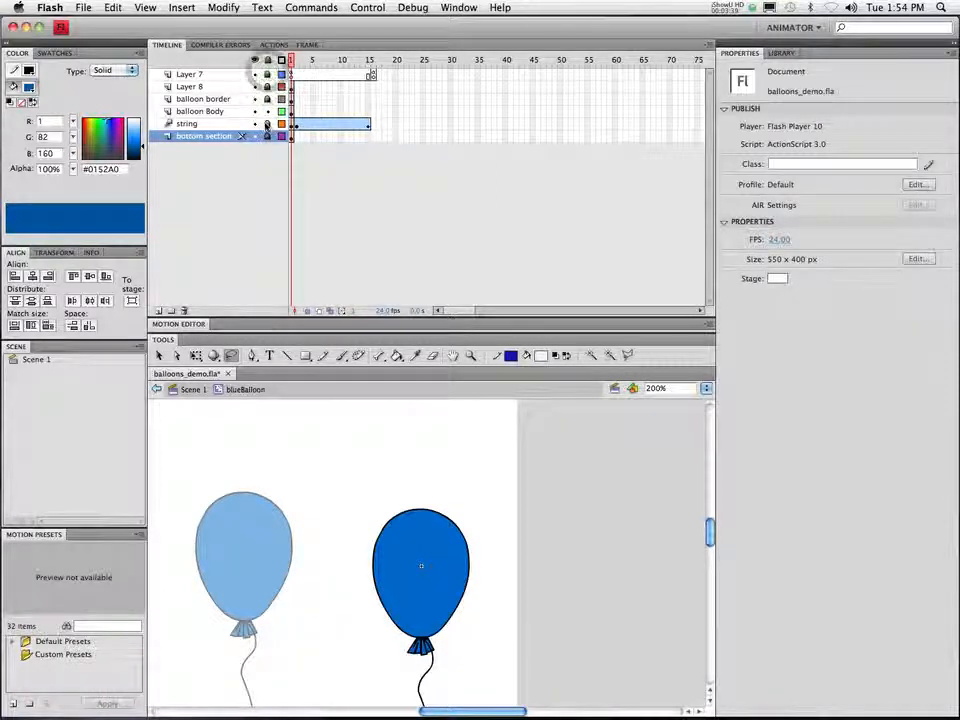
click(267, 111)
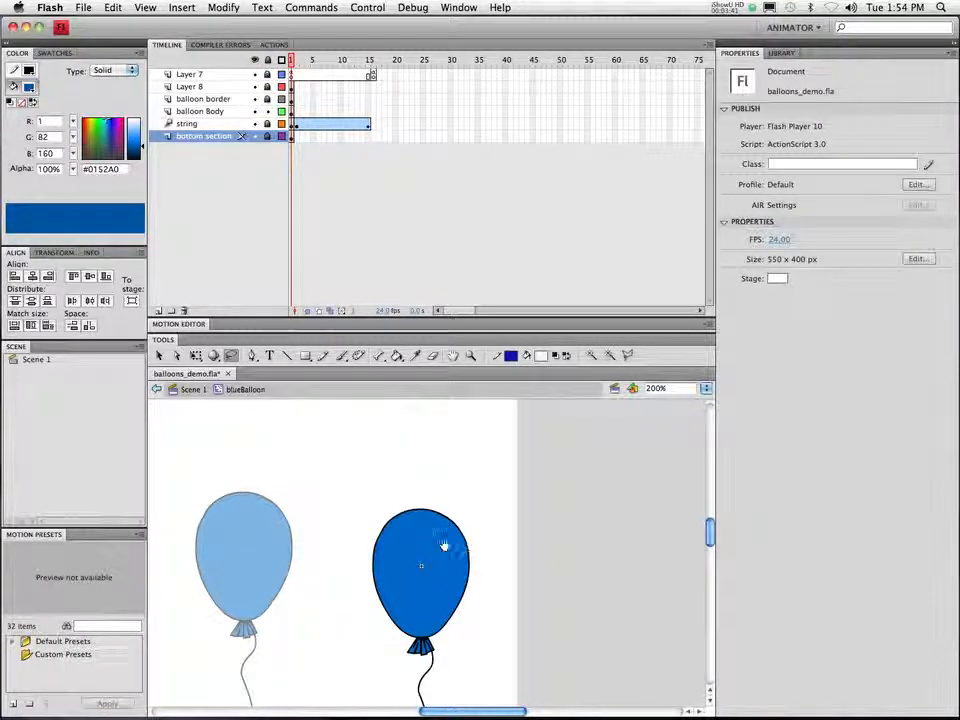
Insert a keyframe at frame 2 of the balloon Body layer
super+click(411, 575)
mouse_move(433, 563)
mouse_down()
mouse_move(433, 550)
mouse_move(435, 574)
mouse_up()
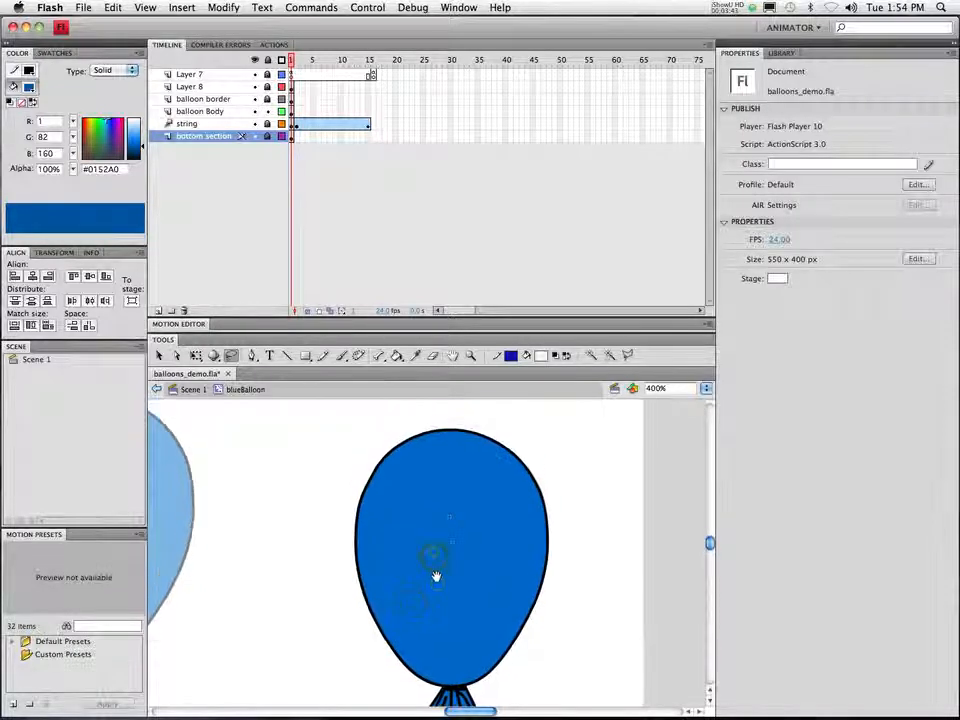
mouse_move(407, 533)
mouse_down()
mouse_move(320, 513)
mouse_move(357, 442)
mouse_move(418, 419)
mouse_up()
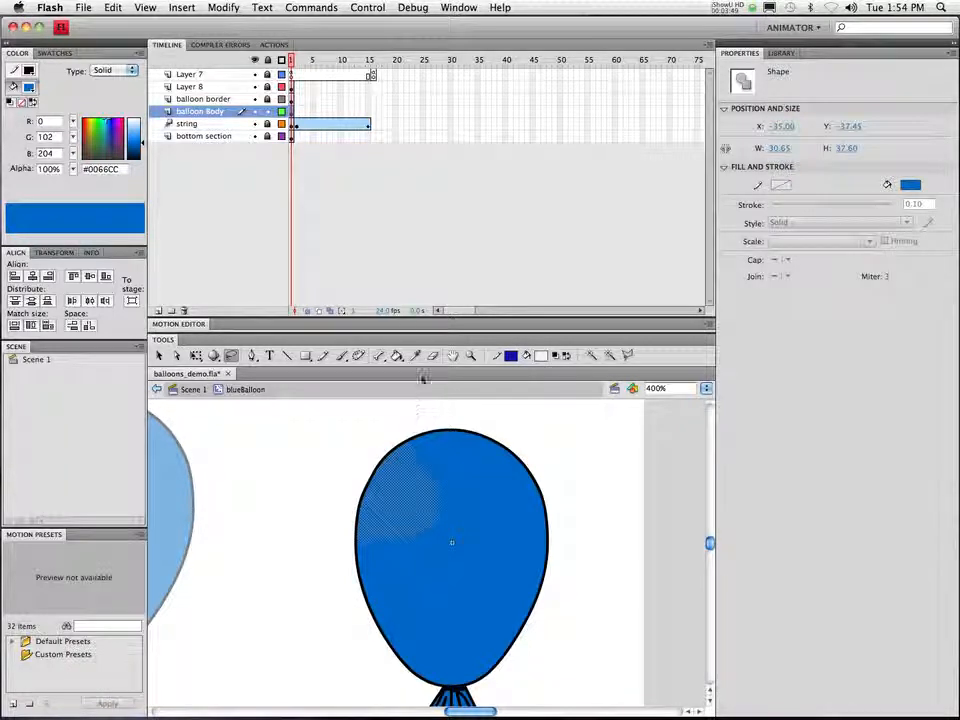
drag(292, 61, 297, 61)
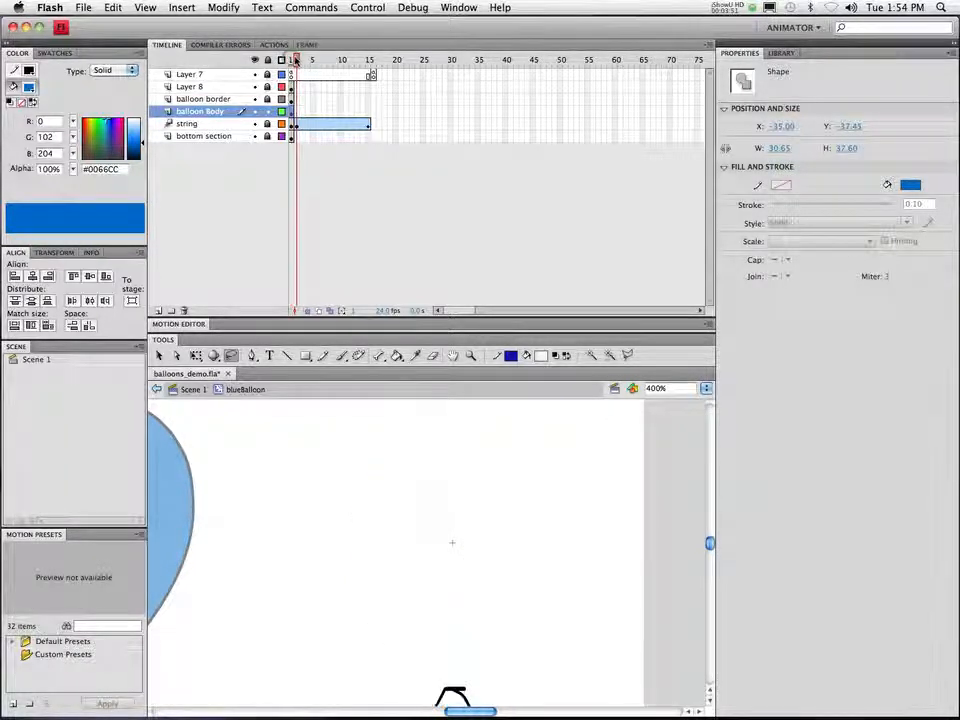
right_click(297, 112)
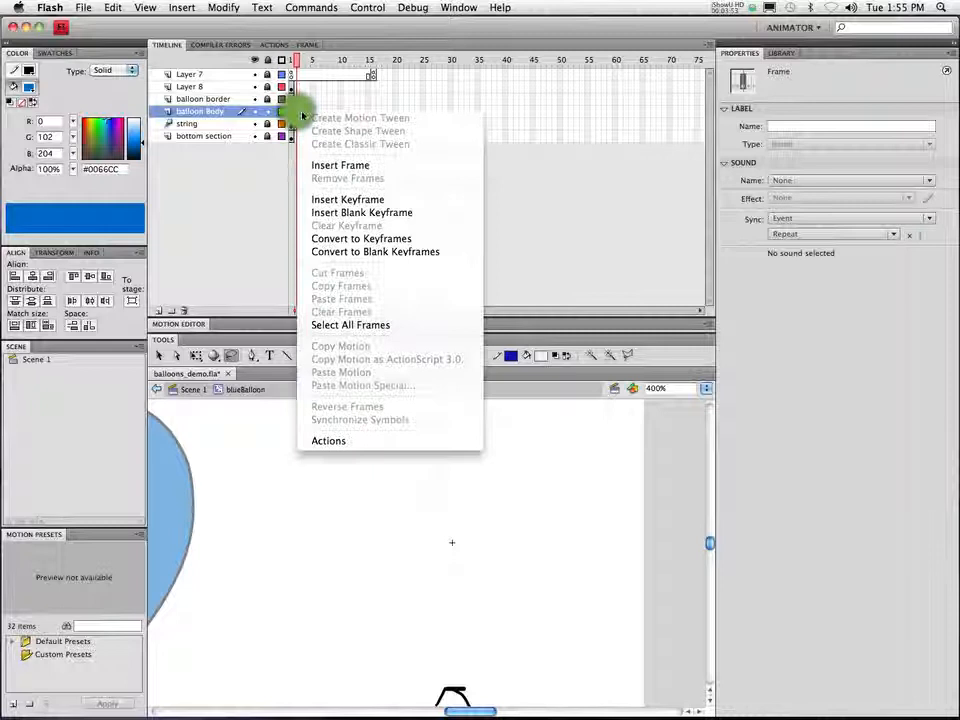
click(364, 199)
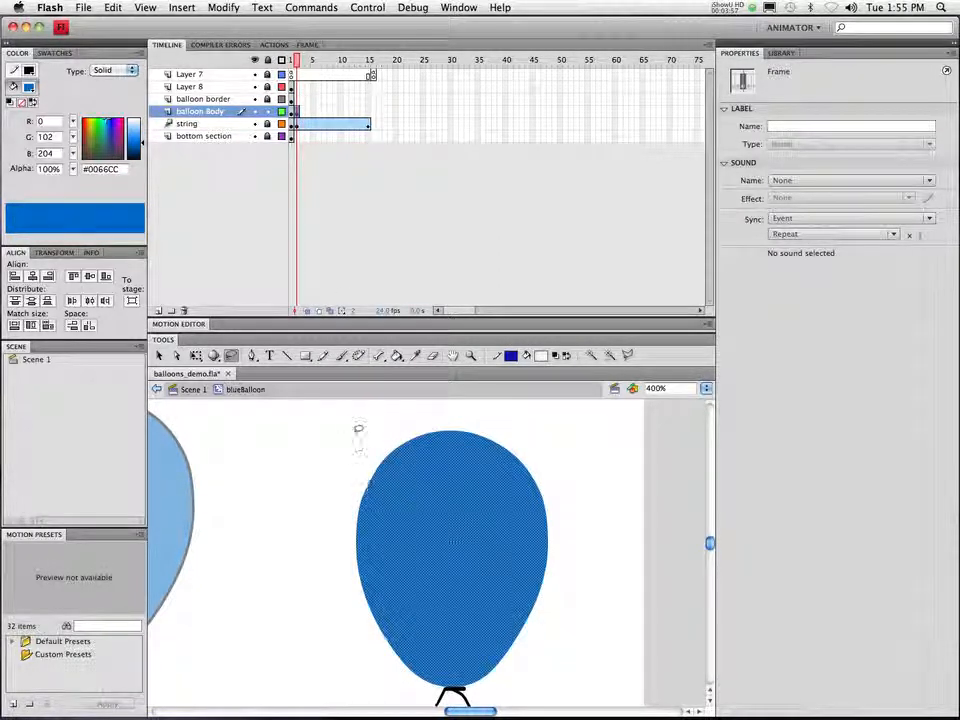
On frame 2, lasso a piece off the upper left and another off the top of the balloon, moving each slightly outward
mouse_move(360, 432)
mouse_down()
mouse_move(421, 493)
mouse_move(413, 538)
mouse_move(361, 568)
mouse_move(333, 520)
mouse_move(365, 427)
mouse_up()
key(v)
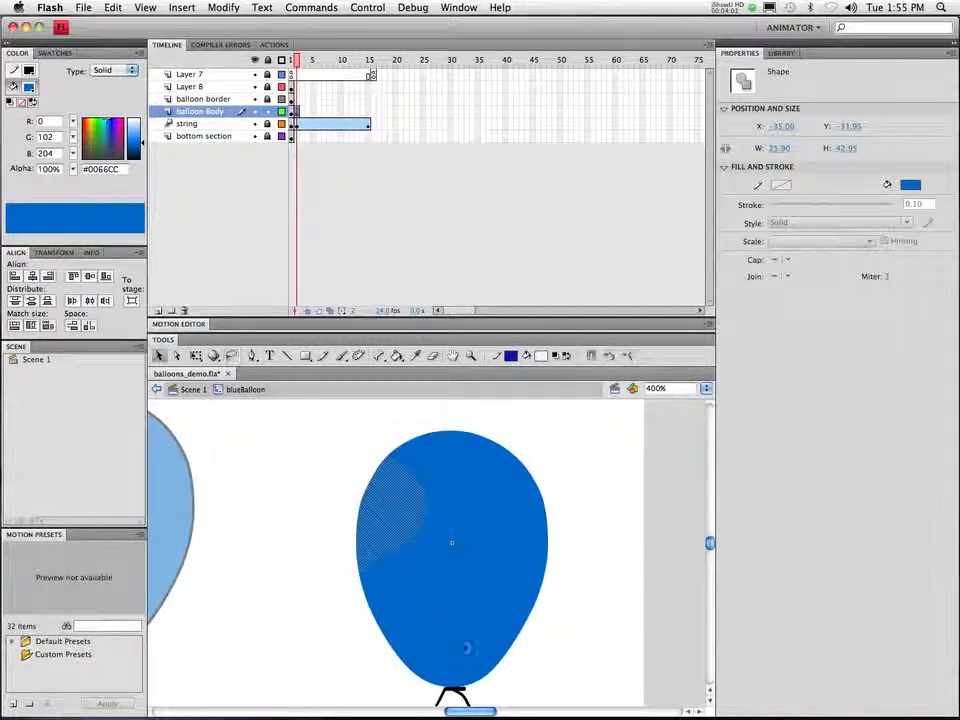
mouse_move(399, 536)
mouse_down()
mouse_move(379, 527)
mouse_move(388, 538)
mouse_up()
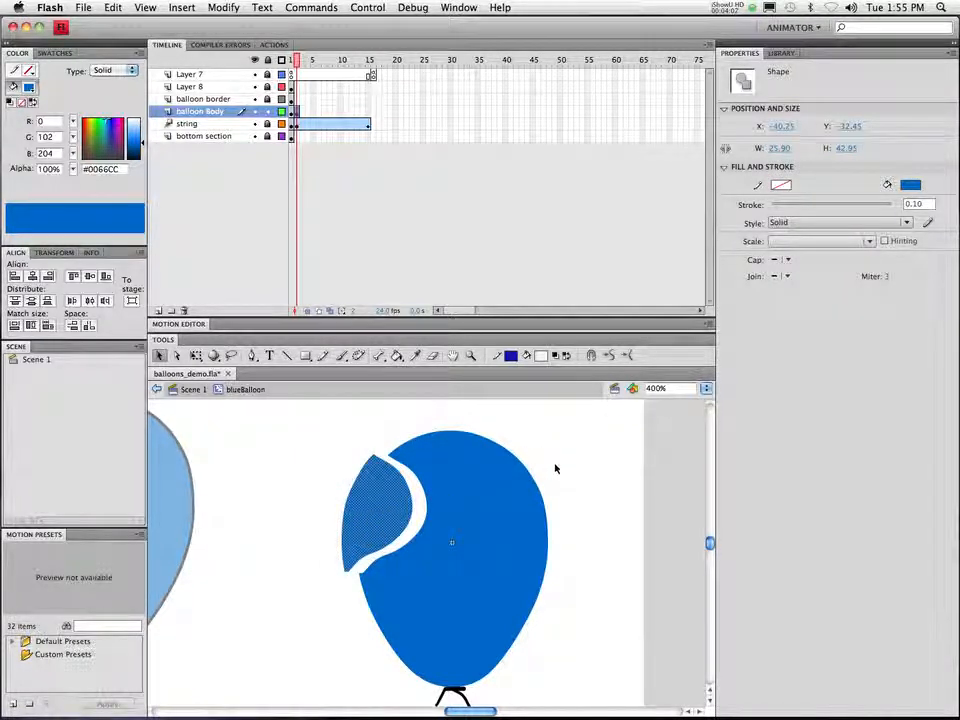
key(l)
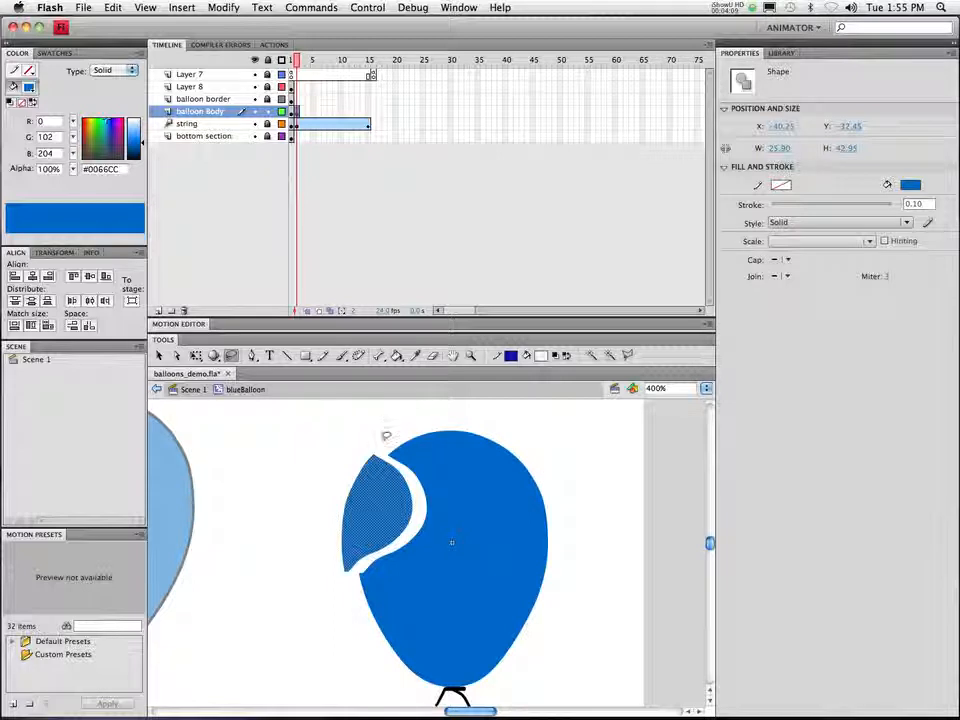
mouse_move(388, 443)
mouse_down()
mouse_move(440, 474)
mouse_move(511, 463)
mouse_move(504, 427)
mouse_move(419, 420)
mouse_move(388, 443)
mouse_up()
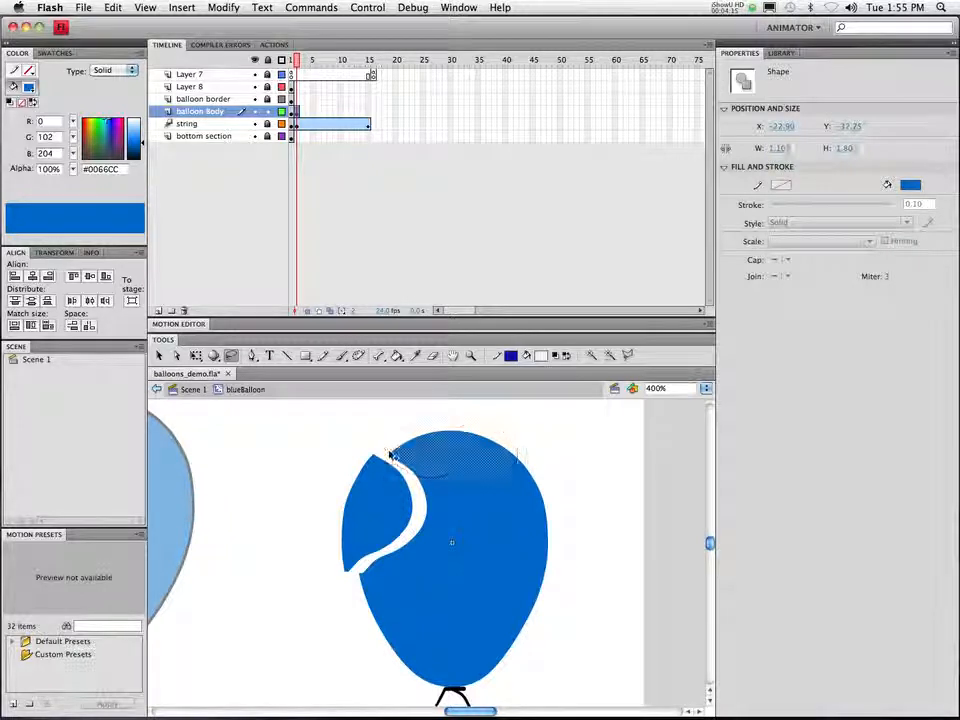
key(v)
drag(471, 467, 470, 454)
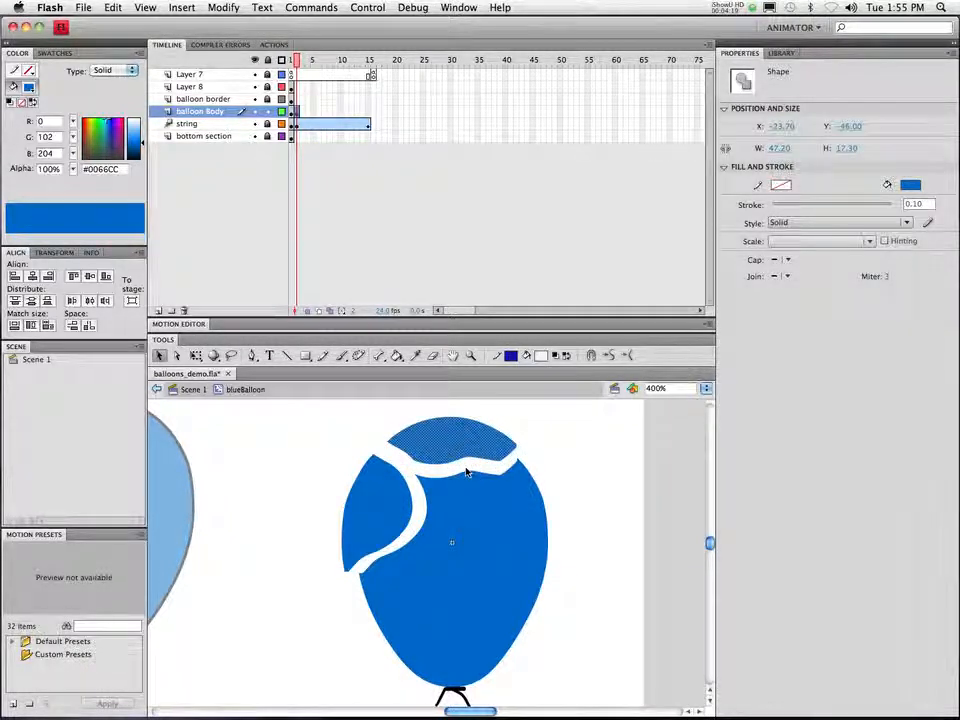
Lasso a large piece off the balloon's right side and one from its centre, moving each apart from the remaining body
key(l)
mouse_move(518, 456)
mouse_down()
mouse_move(465, 469)
mouse_move(463, 509)
mouse_move(534, 601)
mouse_move(555, 581)
mouse_move(559, 550)
mouse_move(549, 476)
mouse_move(521, 452)
mouse_up()
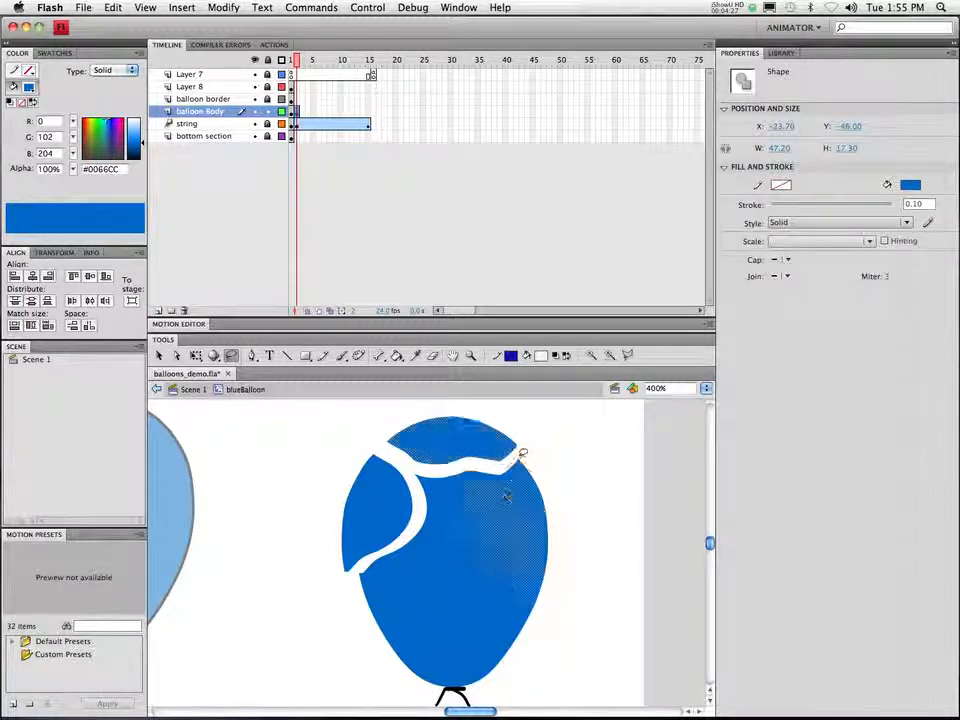
key(v)
drag(529, 530, 536, 530)
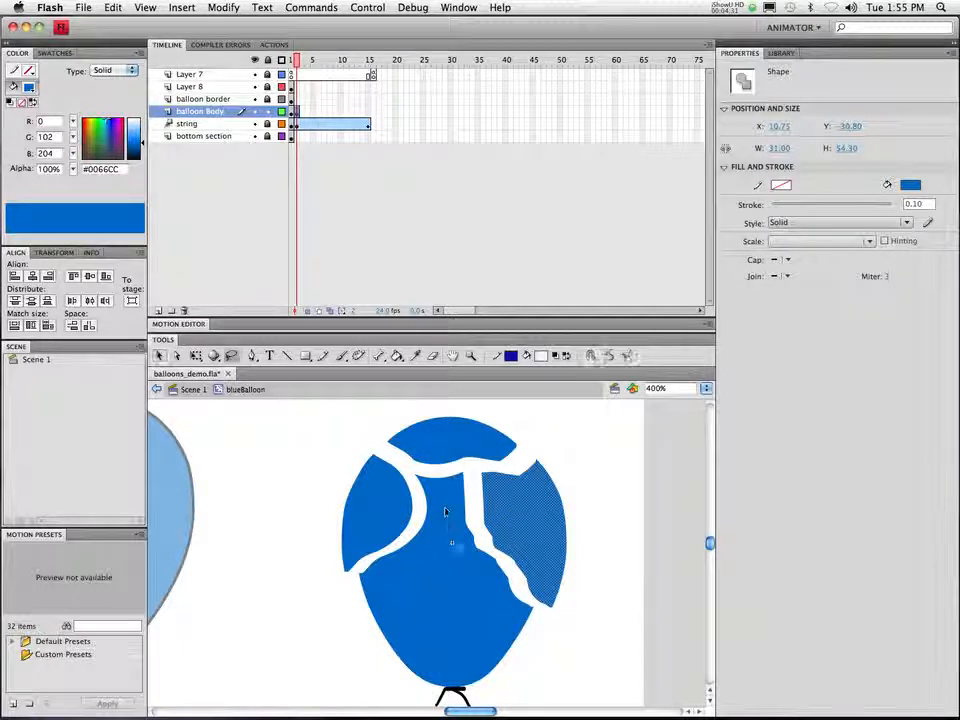
key(l)
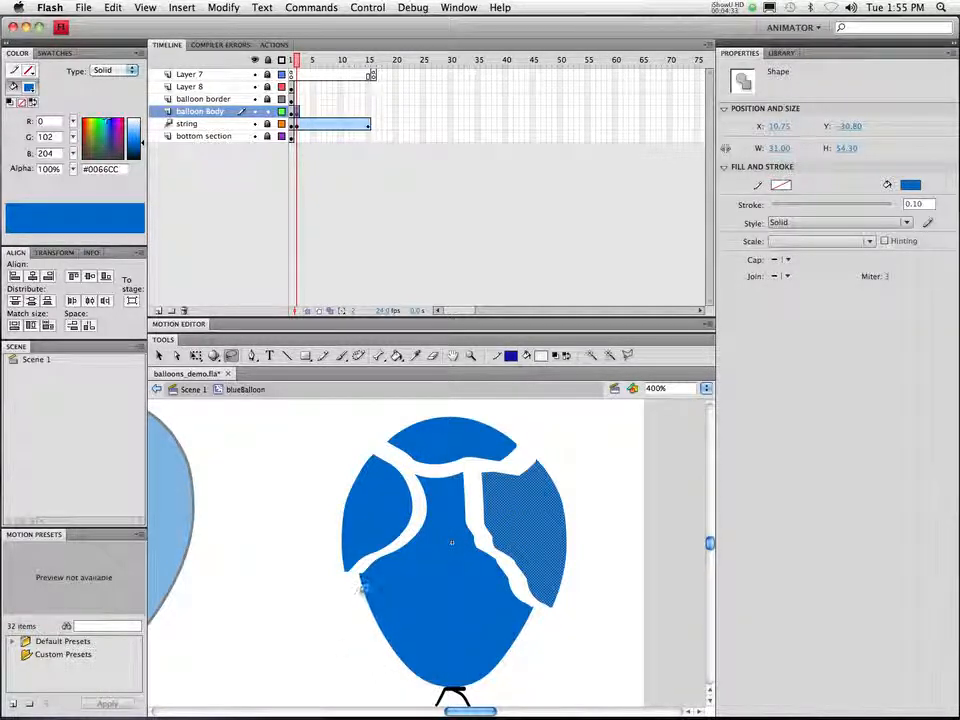
drag(452, 591, 440, 575)
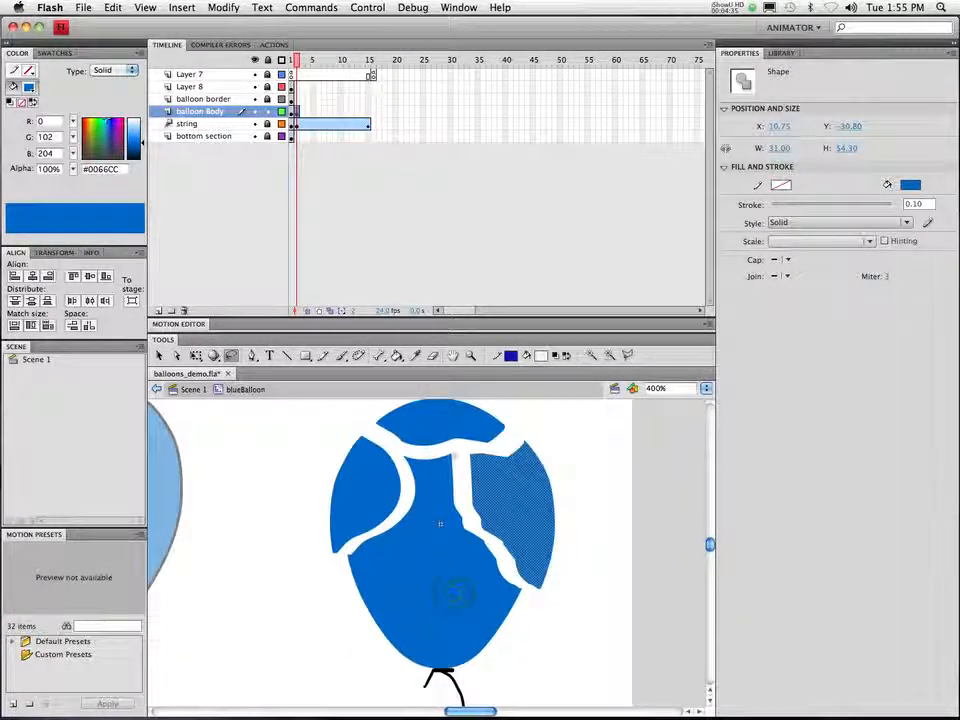
mouse_move(452, 448)
mouse_down()
mouse_move(412, 452)
mouse_move(452, 451)
mouse_move(401, 488)
mouse_move(388, 532)
mouse_move(410, 551)
mouse_move(437, 549)
mouse_move(452, 531)
mouse_move(463, 490)
mouse_move(452, 448)
mouse_up()
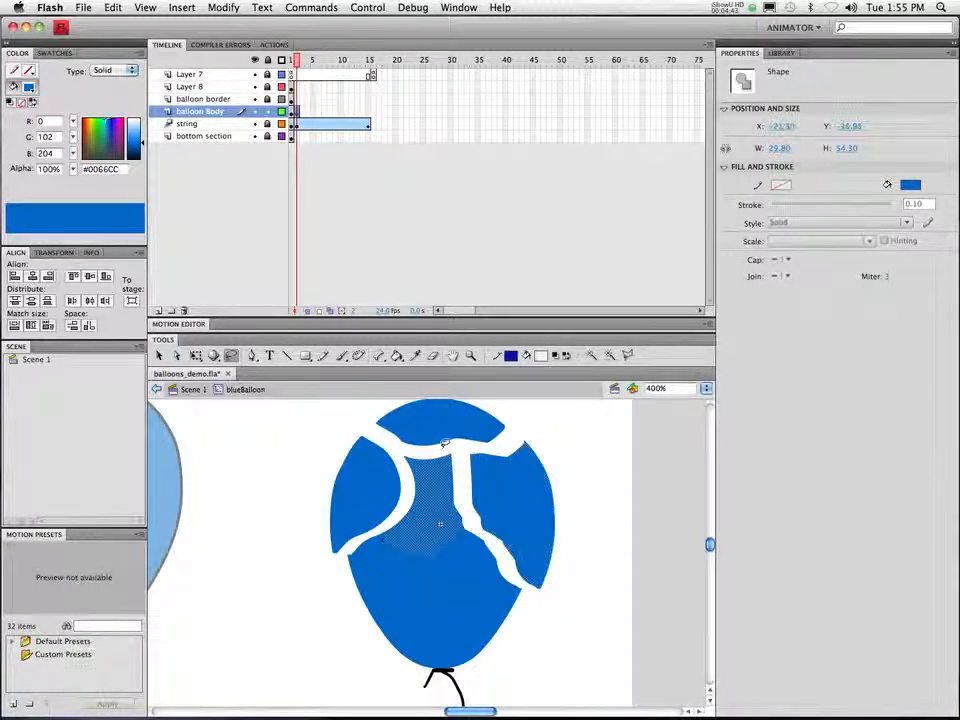
mouse_move(430, 498)
mouse_down()
mouse_move(425, 515)
mouse_move(435, 510)
mouse_move(409, 519)
mouse_move(428, 514)
mouse_up()
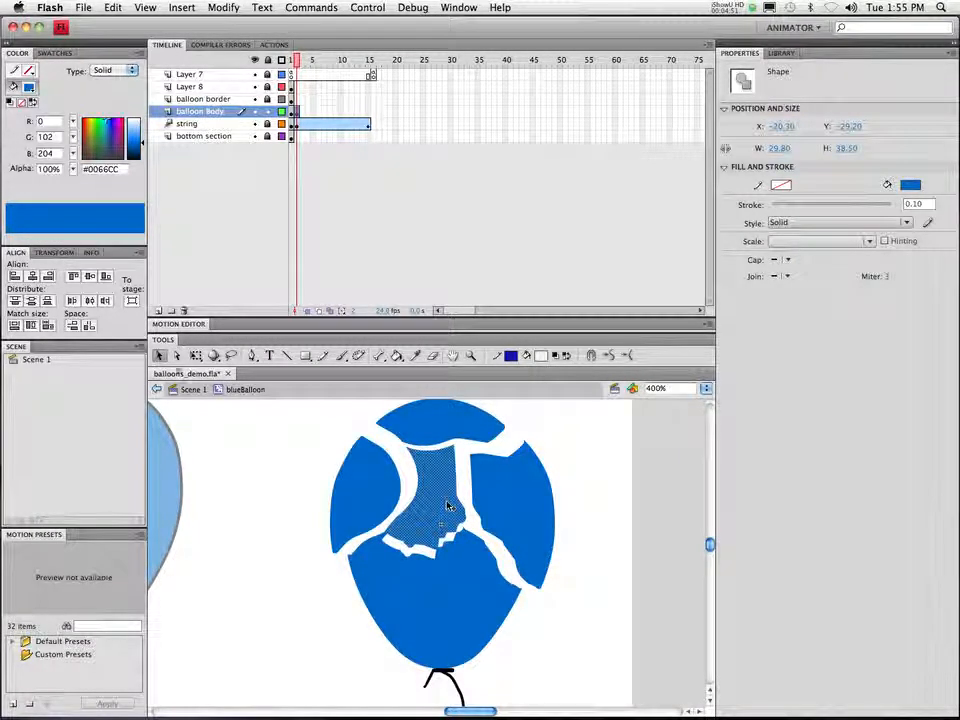
Lasso a piece off the balloon's lower right side and another from its bottom tip, separating both from the body
click(177, 356)
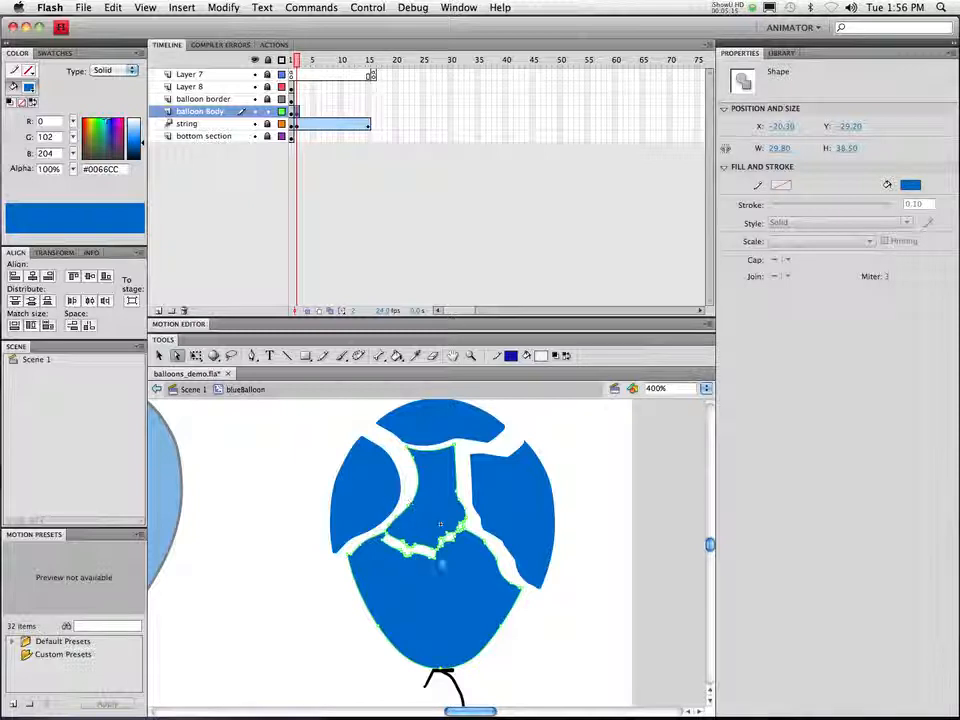
key(l)
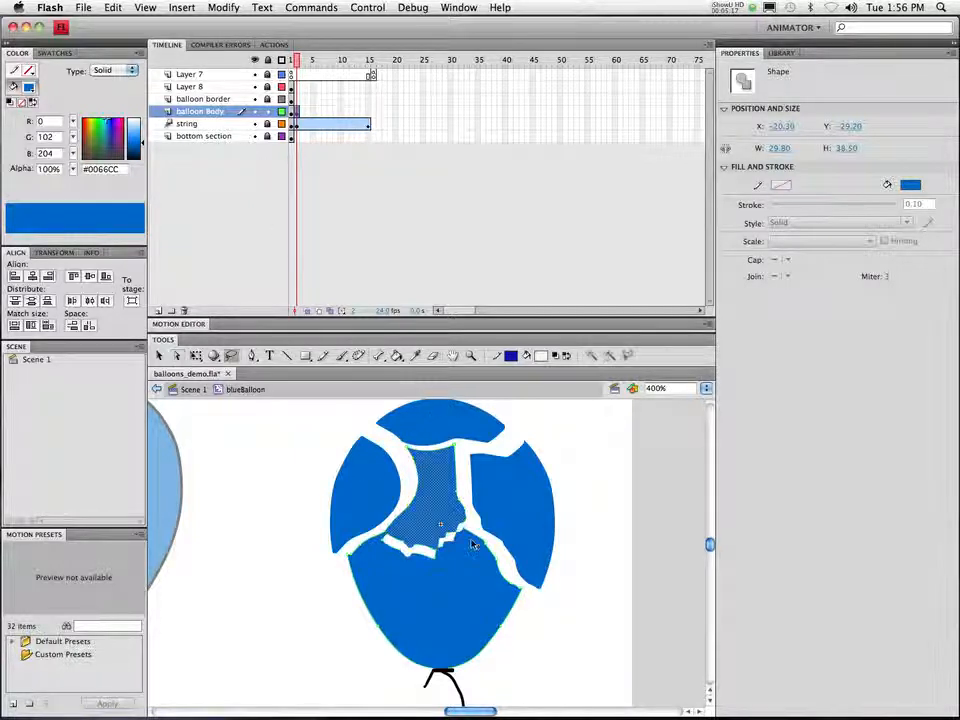
mouse_move(488, 650)
mouse_down()
mouse_move(468, 611)
mouse_move(469, 537)
mouse_move(459, 526)
mouse_move(472, 518)
mouse_move(525, 582)
mouse_move(520, 612)
mouse_move(491, 649)
mouse_move(509, 616)
mouse_up()
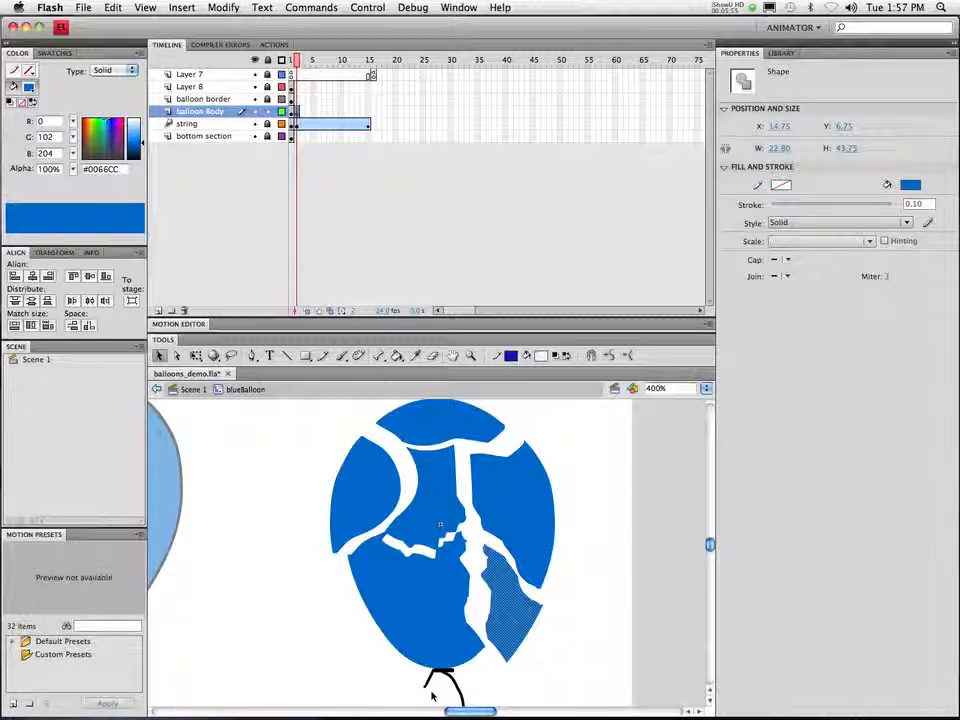
click(231, 356)
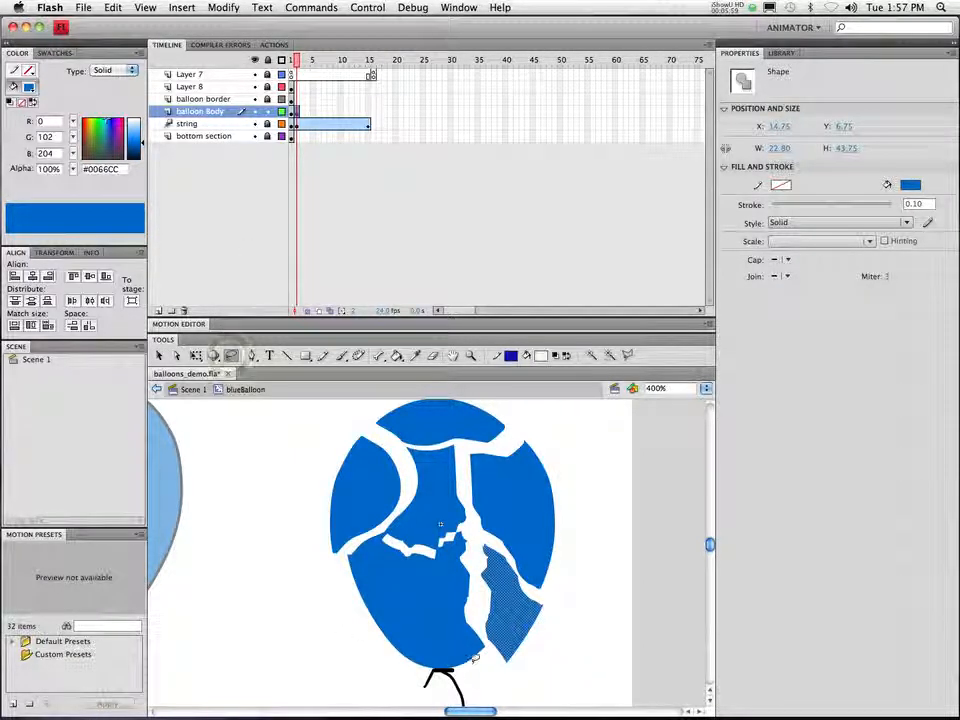
mouse_move(470, 659)
mouse_down()
mouse_move(450, 630)
mouse_move(472, 619)
mouse_move(472, 600)
mouse_move(449, 574)
mouse_move(422, 586)
mouse_move(403, 619)
mouse_move(407, 631)
mouse_move(453, 634)
mouse_up()
key(v)
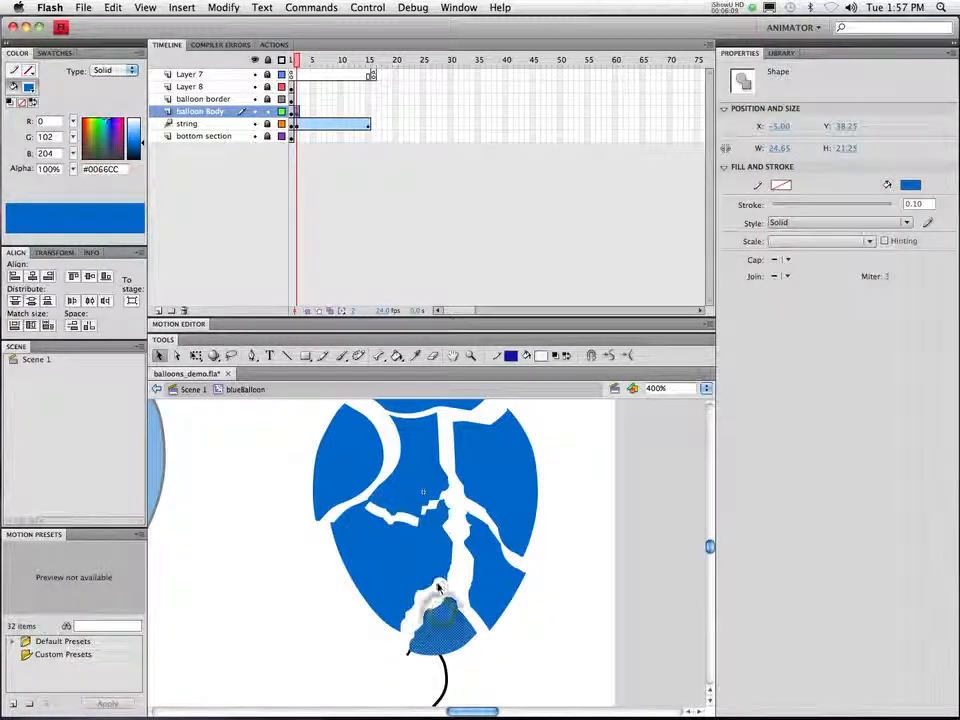
Lasso out a lower-middle piece of the balloon and shift the neighbouring lower right and left pieces slightly outward
key(l)
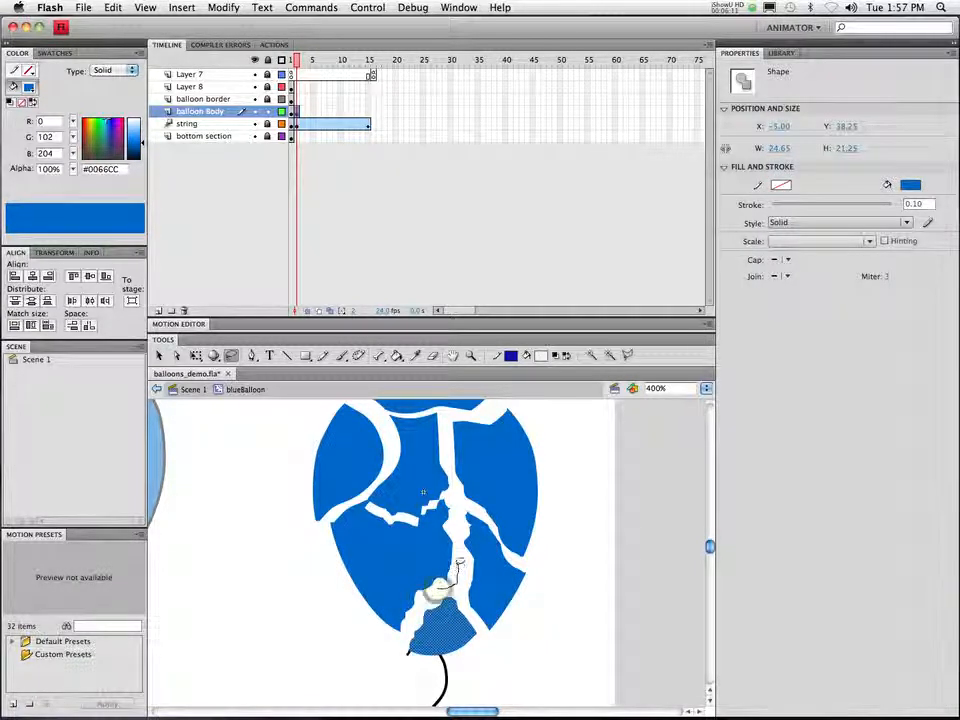
mouse_move(440, 586)
mouse_down()
mouse_move(443, 491)
mouse_move(404, 538)
mouse_move(403, 594)
mouse_move(420, 598)
mouse_move(440, 583)
mouse_move(425, 571)
mouse_move(428, 537)
mouse_move(438, 559)
mouse_move(470, 553)
mouse_move(492, 570)
mouse_move(504, 598)
mouse_up()
key(v)
click(492, 577)
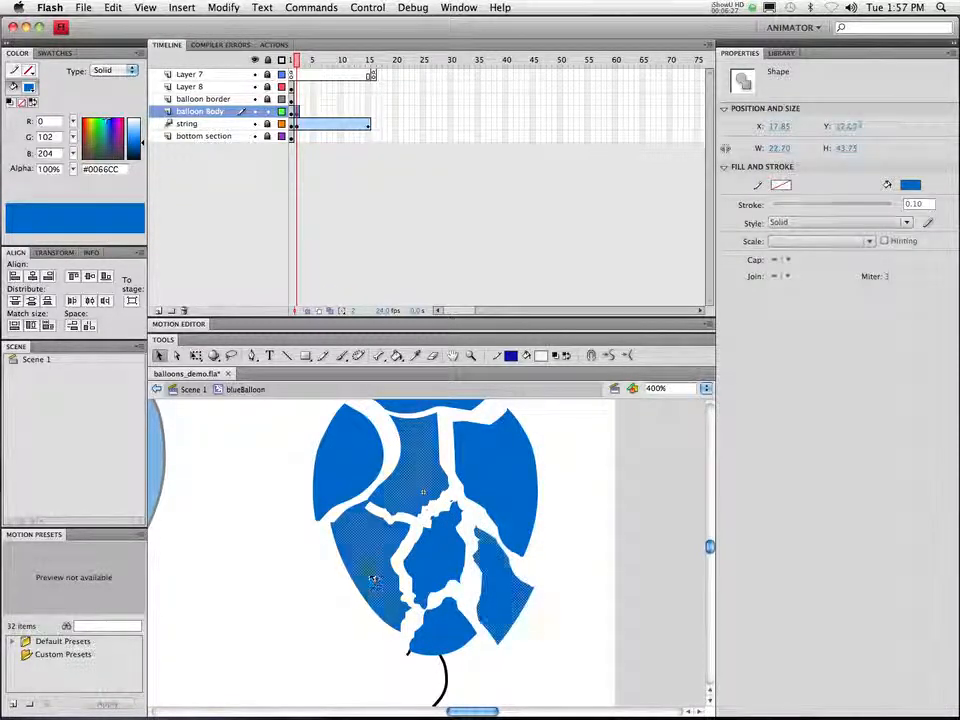
click(369, 568)
Split the balloon's lower left piece into three smaller fragments with the Lasso tool and spread them apart
key(l)
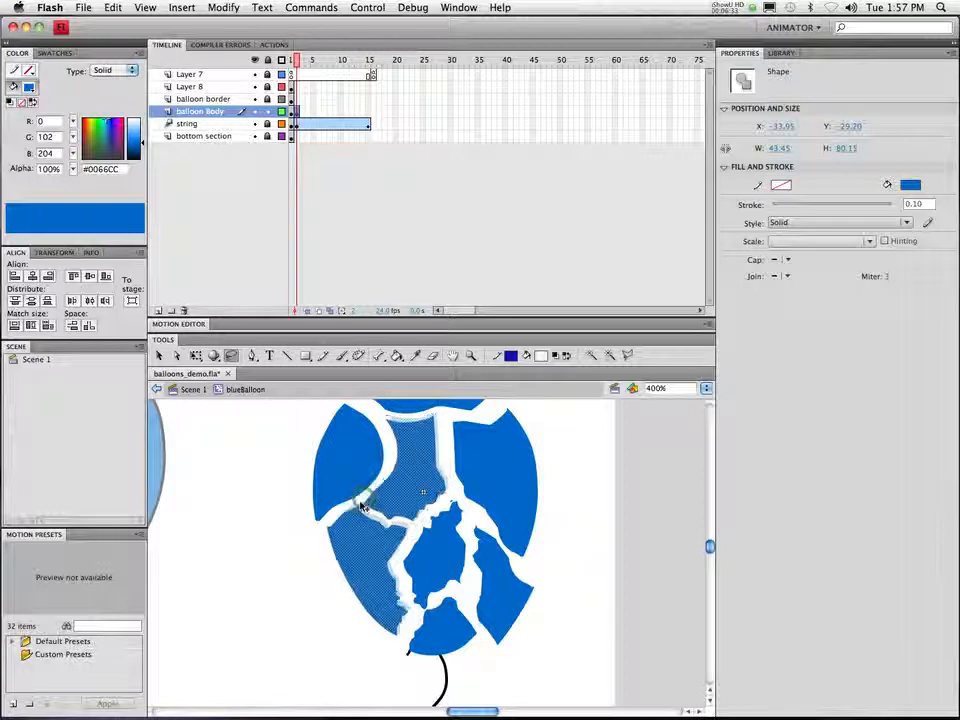
mouse_move(362, 501)
mouse_down()
mouse_move(354, 508)
mouse_move(361, 501)
mouse_up()
click(249, 546)
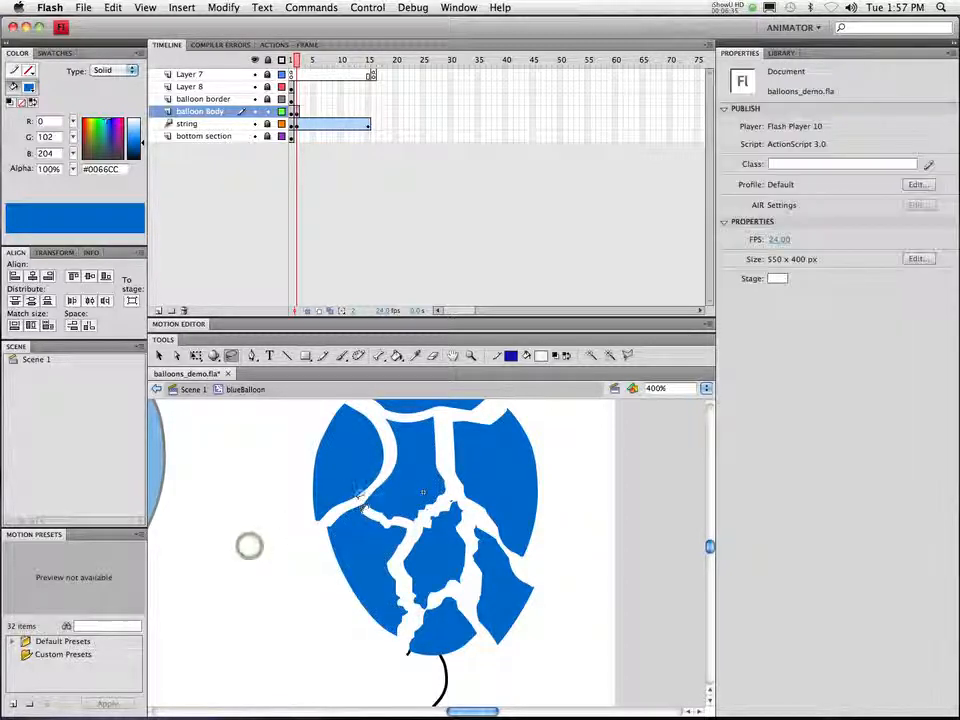
mouse_move(362, 503)
mouse_down()
mouse_move(355, 582)
mouse_move(339, 584)
mouse_move(326, 561)
mouse_move(327, 521)
mouse_move(363, 497)
mouse_move(339, 552)
mouse_move(358, 614)
mouse_move(380, 643)
mouse_move(400, 644)
mouse_move(401, 585)
mouse_up()
mouse_move(395, 582)
mouse_down()
mouse_move(352, 579)
mouse_move(373, 626)
mouse_up()
key(v)
click(386, 611)
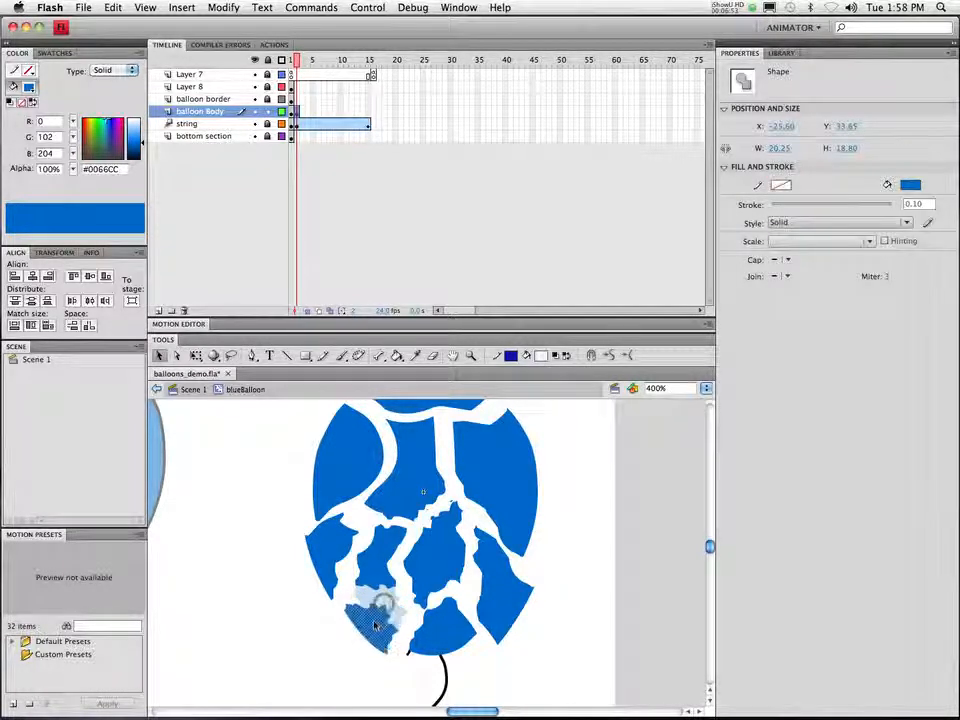
Split the balloon's large right piece into three fragments with the Lasso tool and spread the upper and outer ones apart
drag(499, 473, 456, 490)
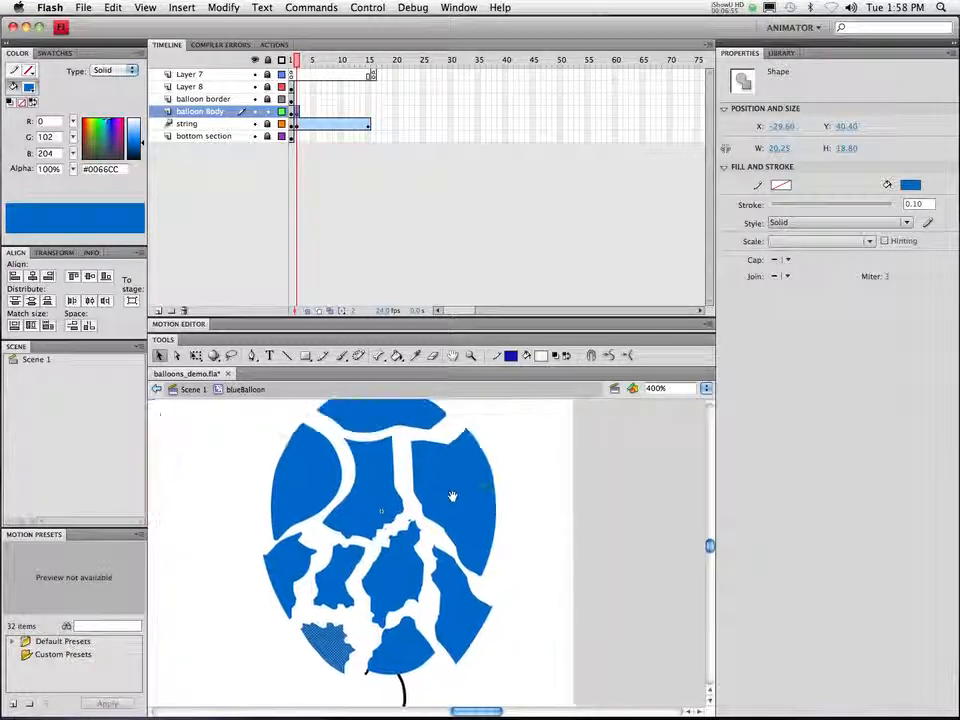
key(l)
mouse_move(450, 428)
mouse_down()
mouse_move(411, 434)
mouse_move(408, 458)
mouse_move(491, 489)
mouse_move(501, 478)
mouse_move(496, 451)
mouse_move(452, 420)
mouse_up()
drag(466, 467, 492, 455)
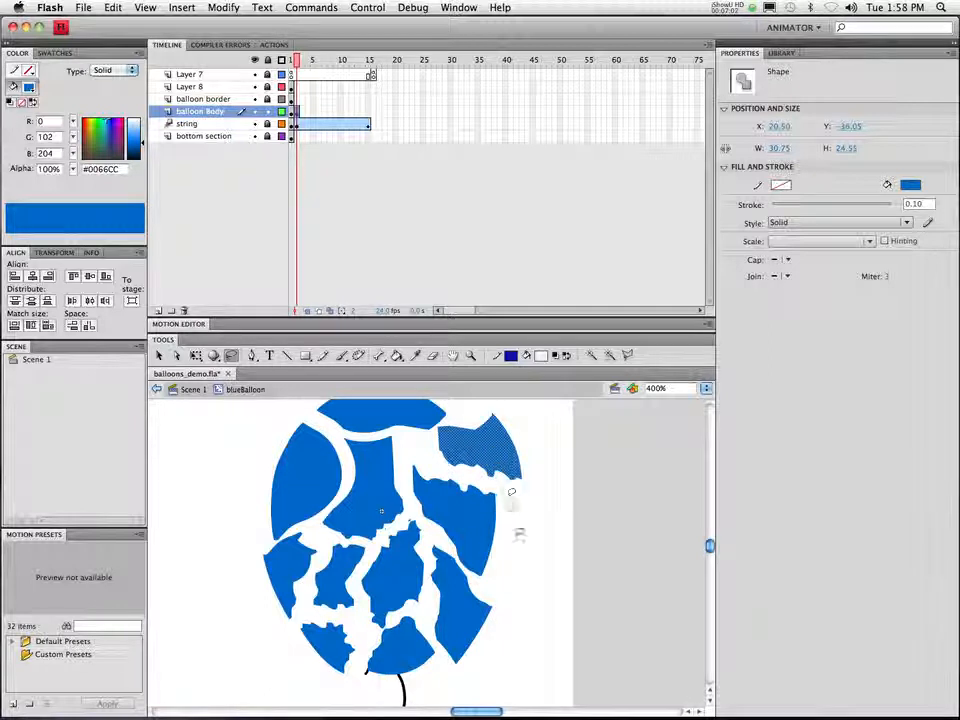
mouse_move(499, 562)
mouse_down()
mouse_move(450, 505)
mouse_move(441, 472)
mouse_up()
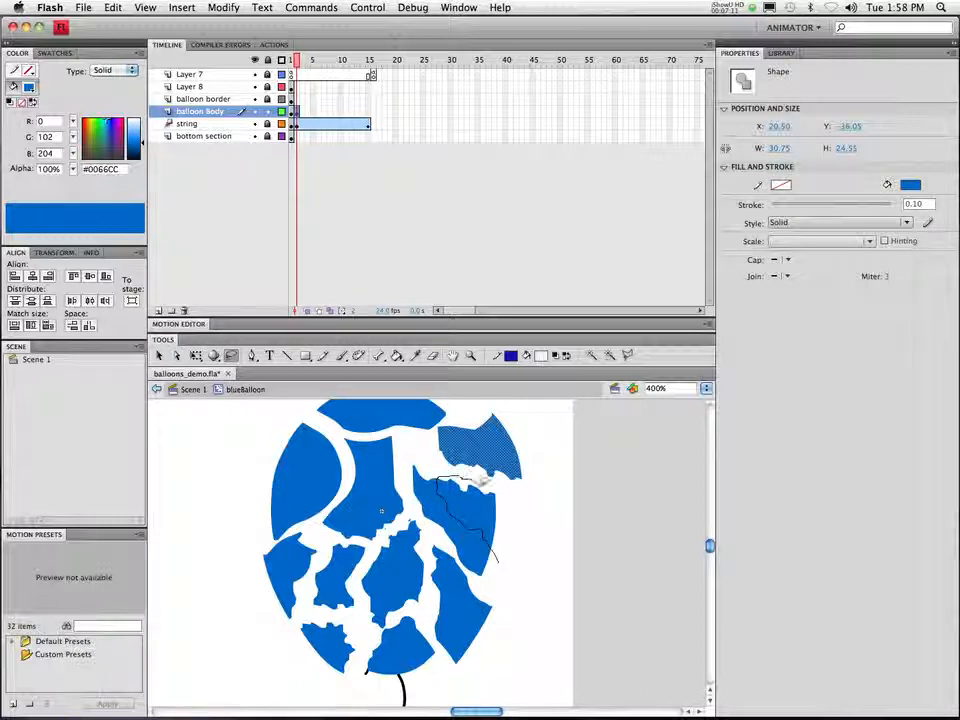
drag(502, 557, 501, 558)
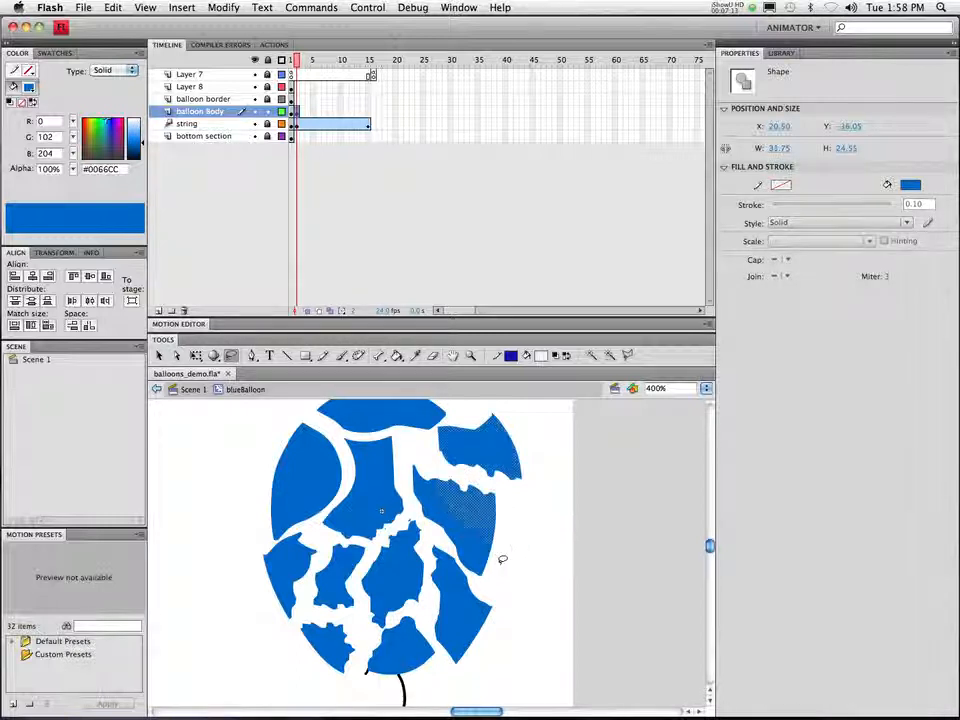
key(v)
drag(488, 512, 509, 527)
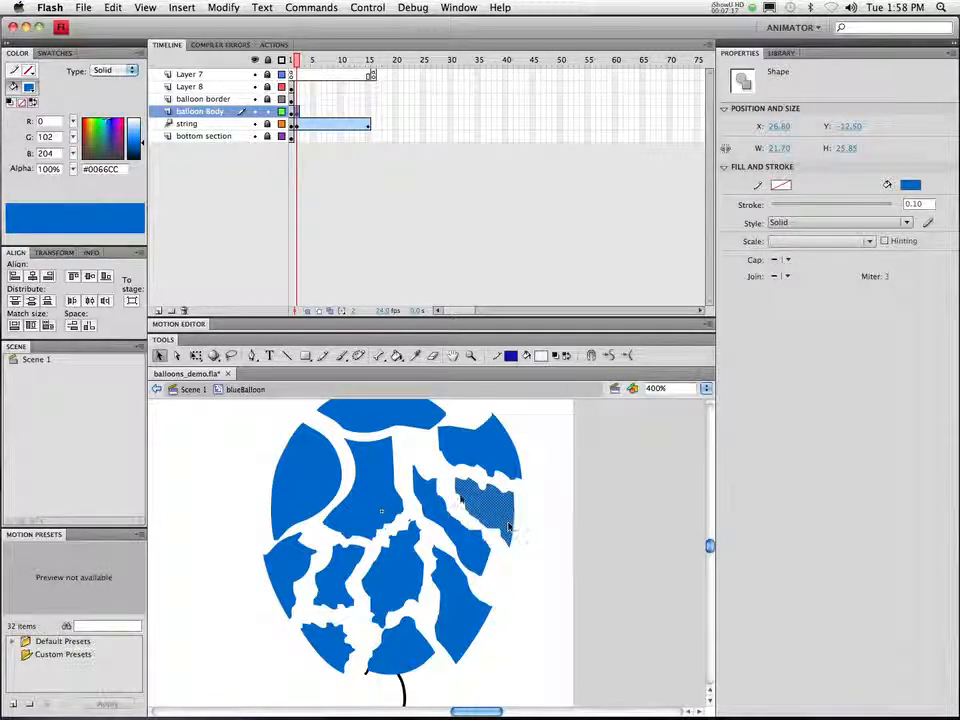
Extend the balloon Body layer to frame 15 with a keyframe there, and extend the balloon border layer to frame 15
scroll(460, 545, up, 3)
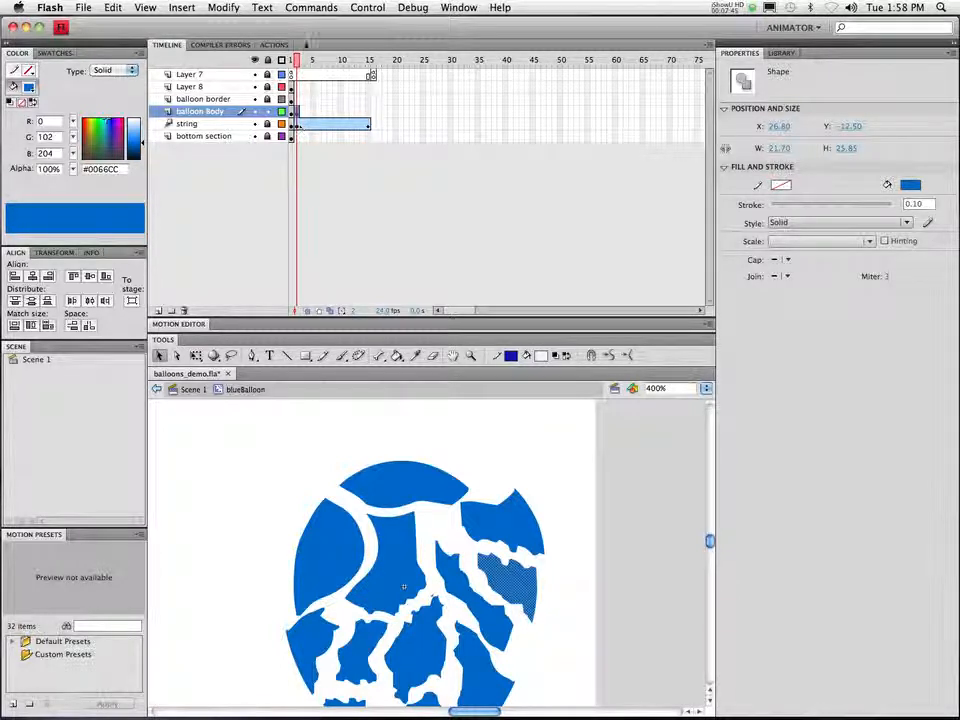
click(306, 61)
drag(306, 63, 369, 77)
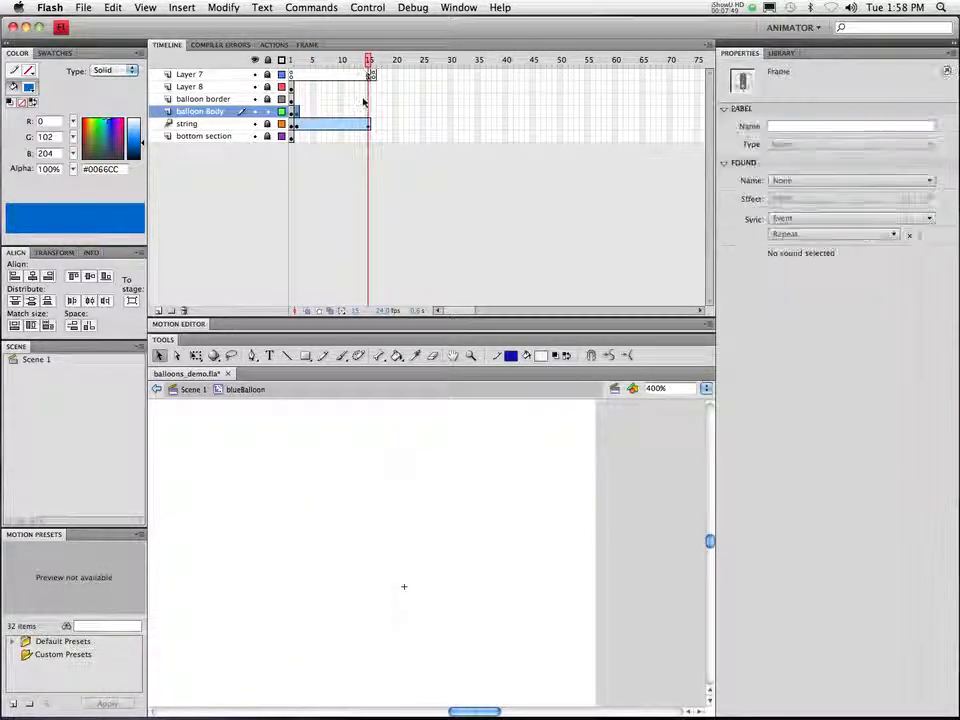
right_click(369, 116)
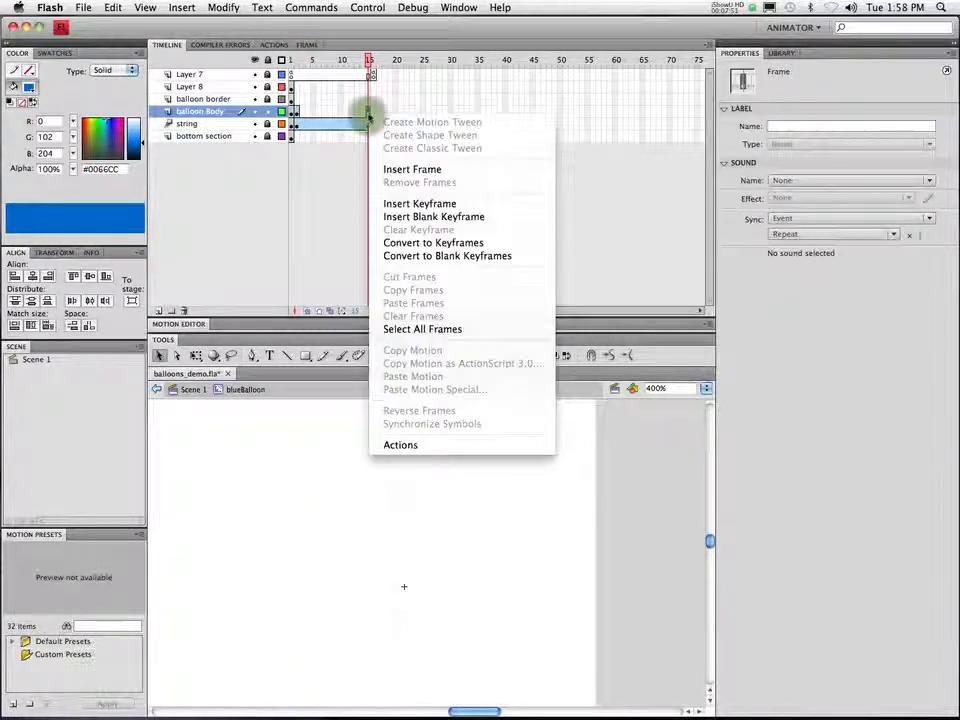
click(405, 169)
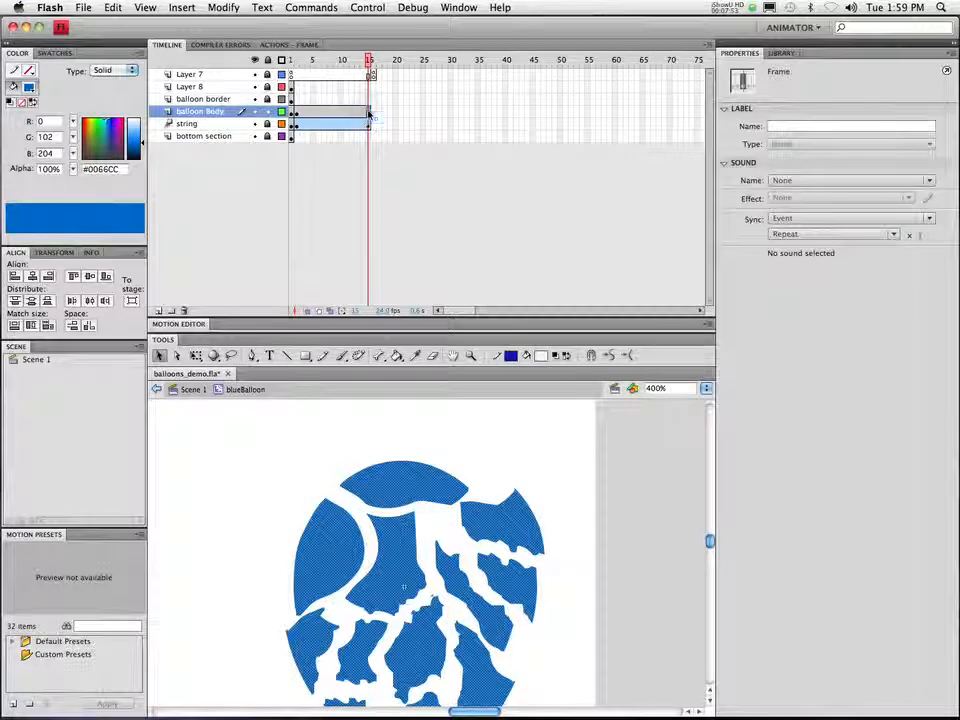
right_click(369, 116)
click(432, 199)
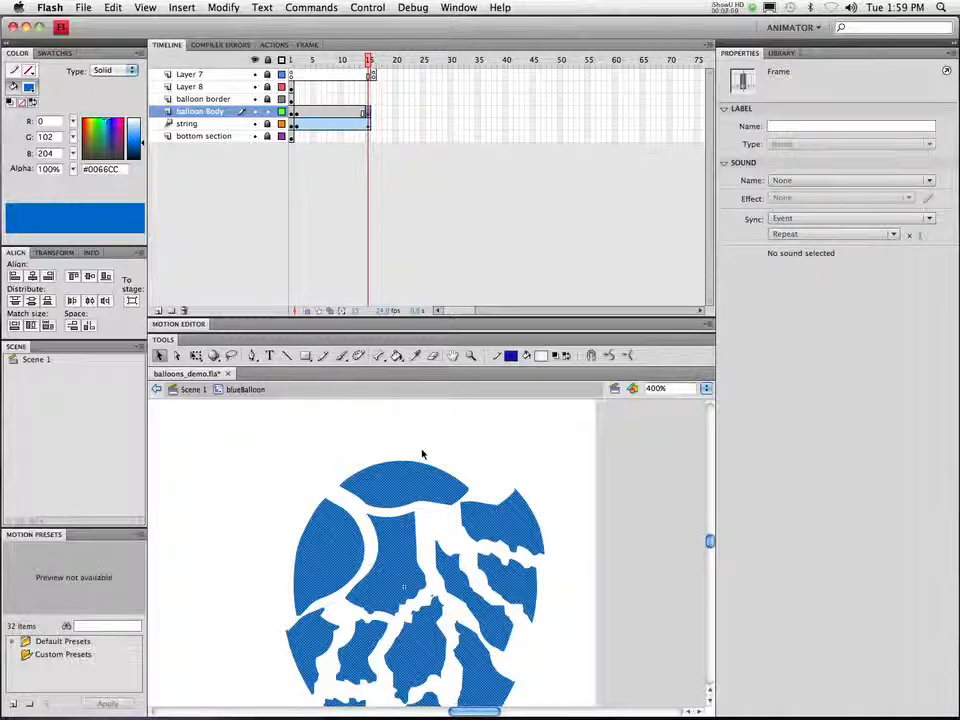
right_click(369, 100)
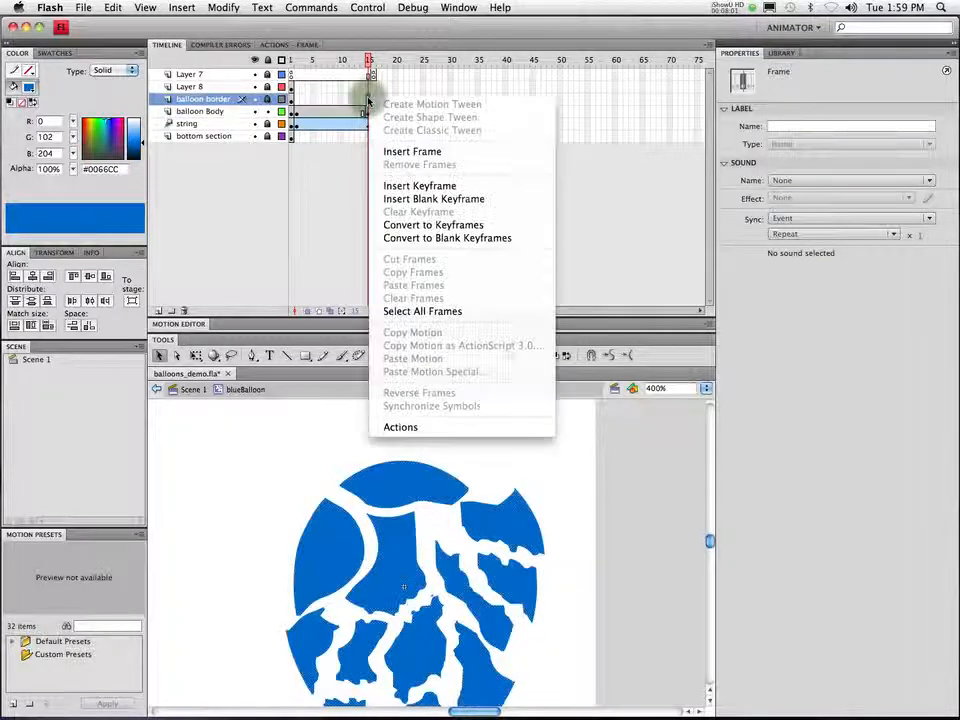
click(406, 152)
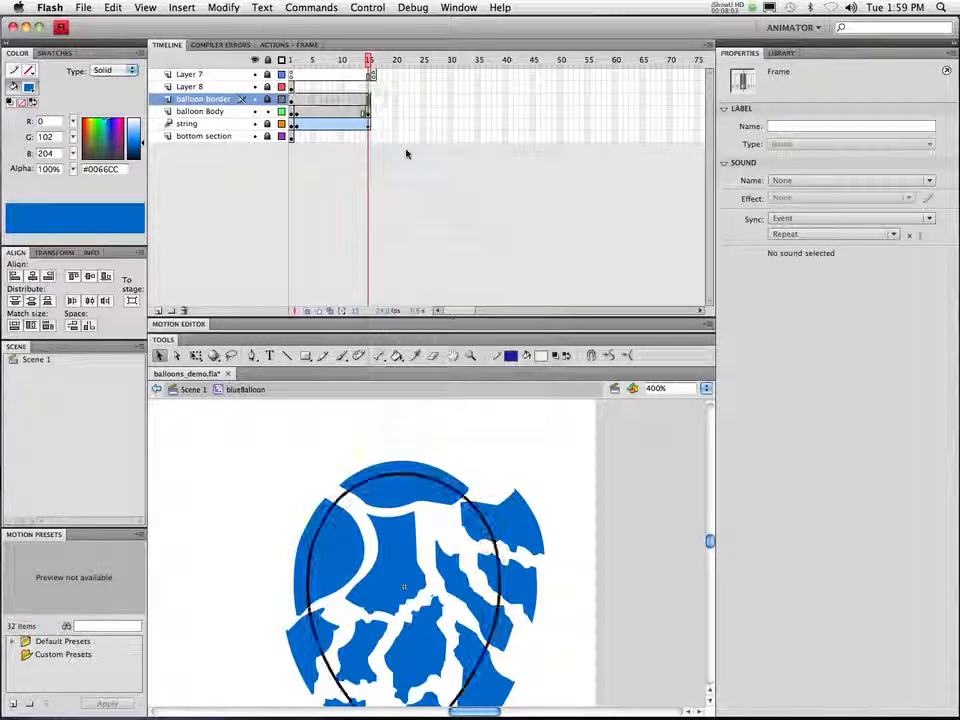
On frame 15, move the top, upper right, upper left and left fragments back together inside the black balloon outline
drag(416, 550, 392, 490)
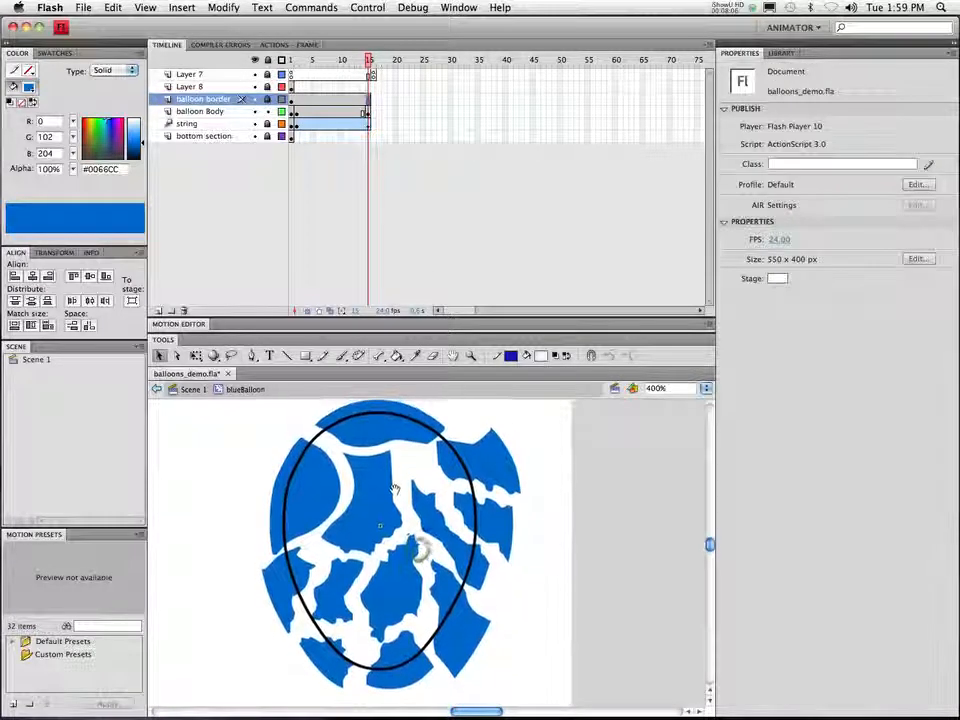
click(491, 461)
drag(491, 461, 374, 438)
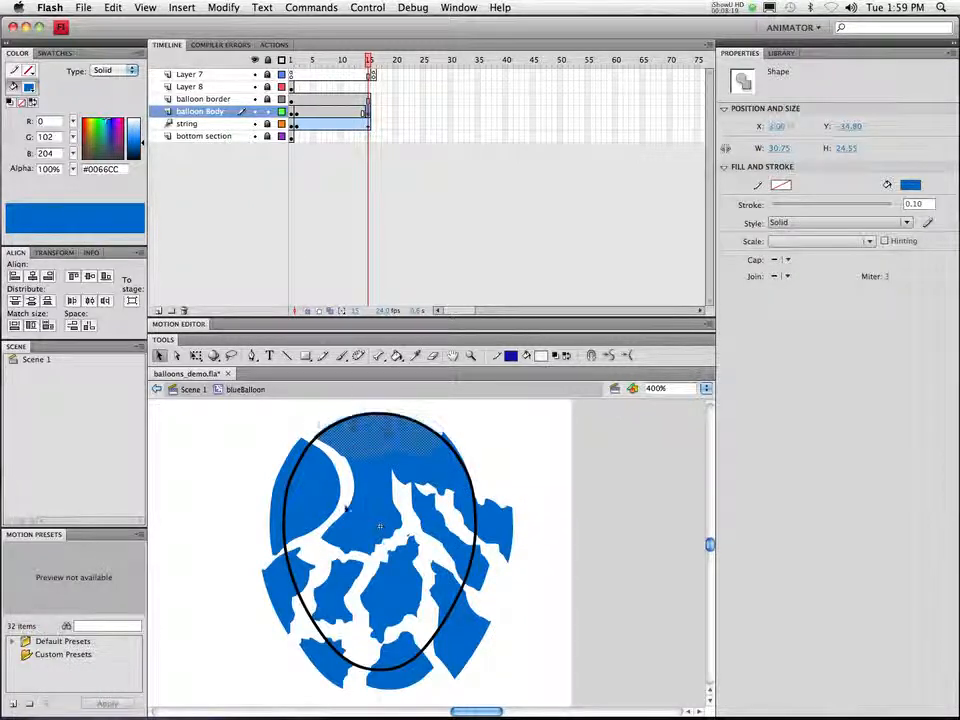
drag(312, 504, 332, 508)
drag(308, 572, 330, 557)
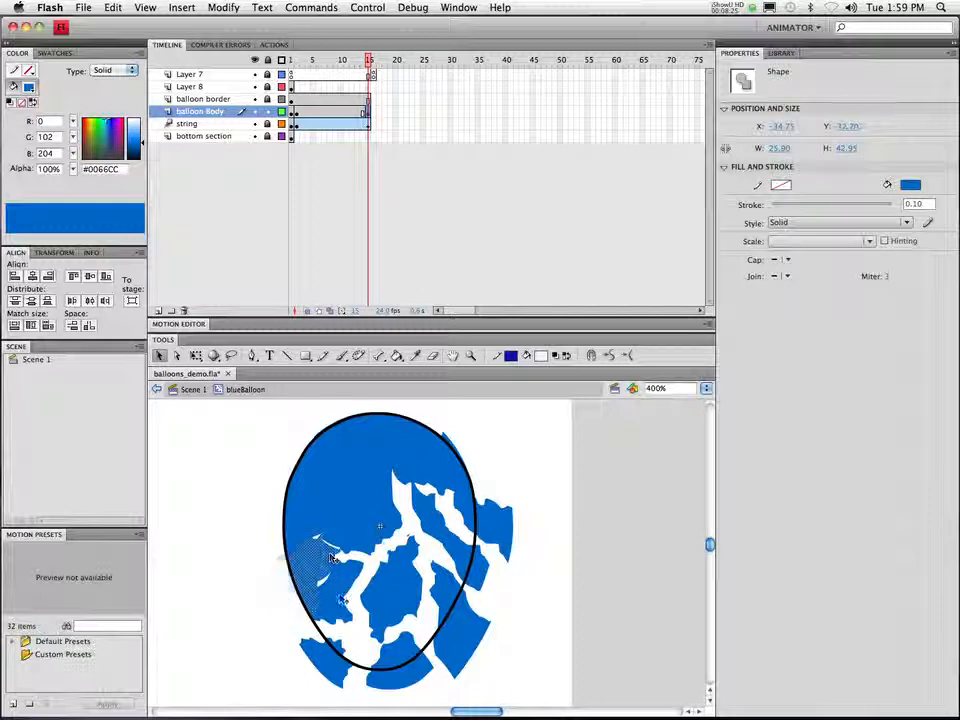
Fit the lower left, bottom and lower right fragments back together inside the balloon outline on frame 15
drag(344, 600, 366, 607)
drag(325, 671, 342, 652)
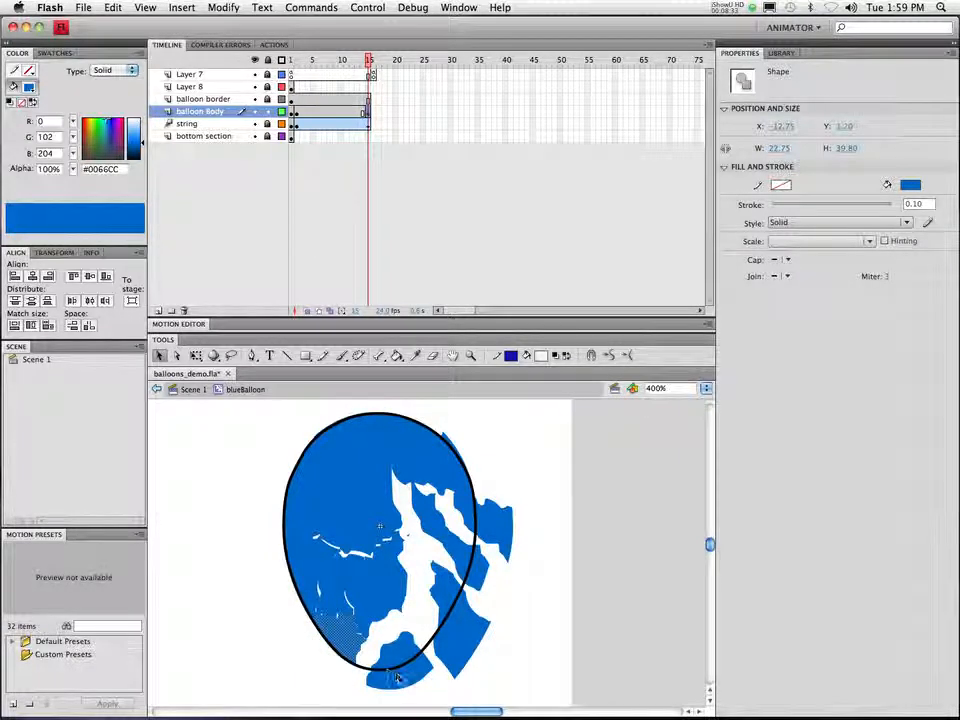
drag(392, 683, 392, 658)
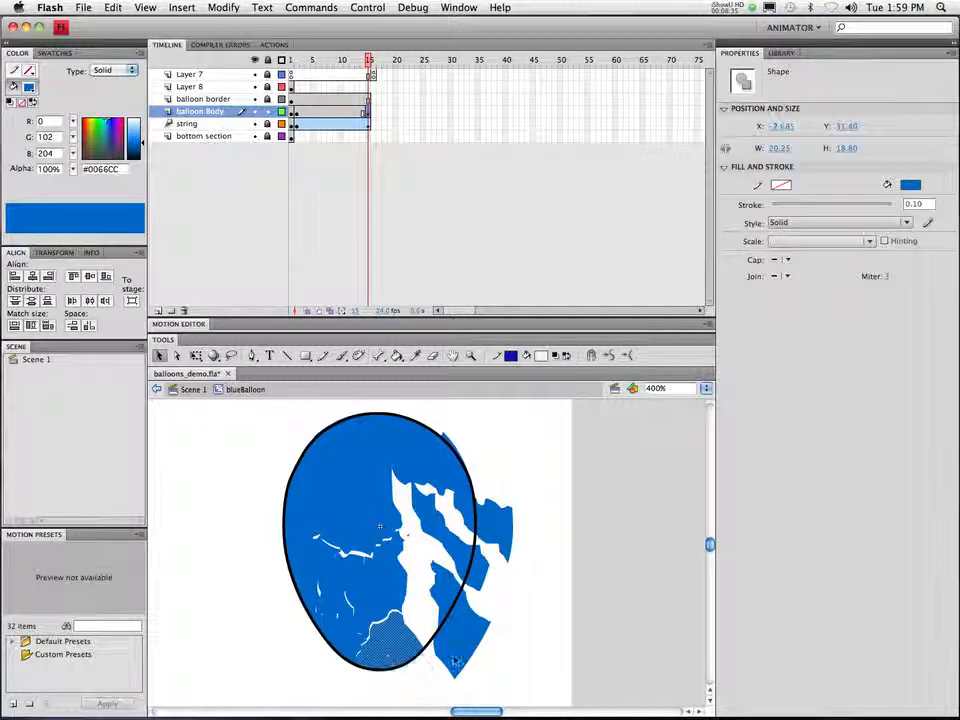
drag(450, 665, 422, 627)
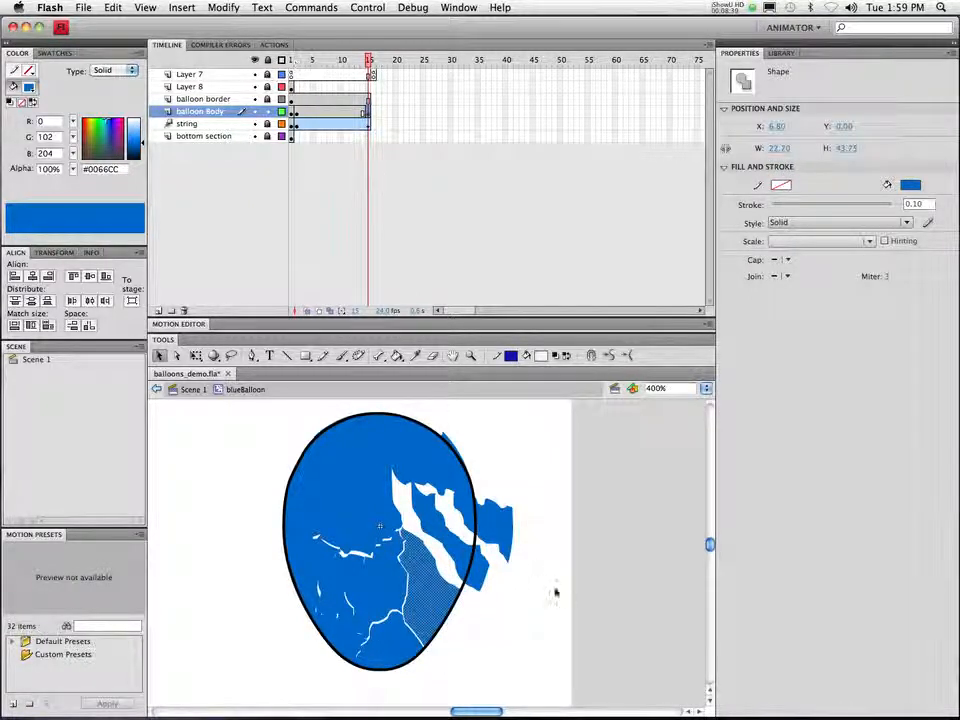
key(super+a)
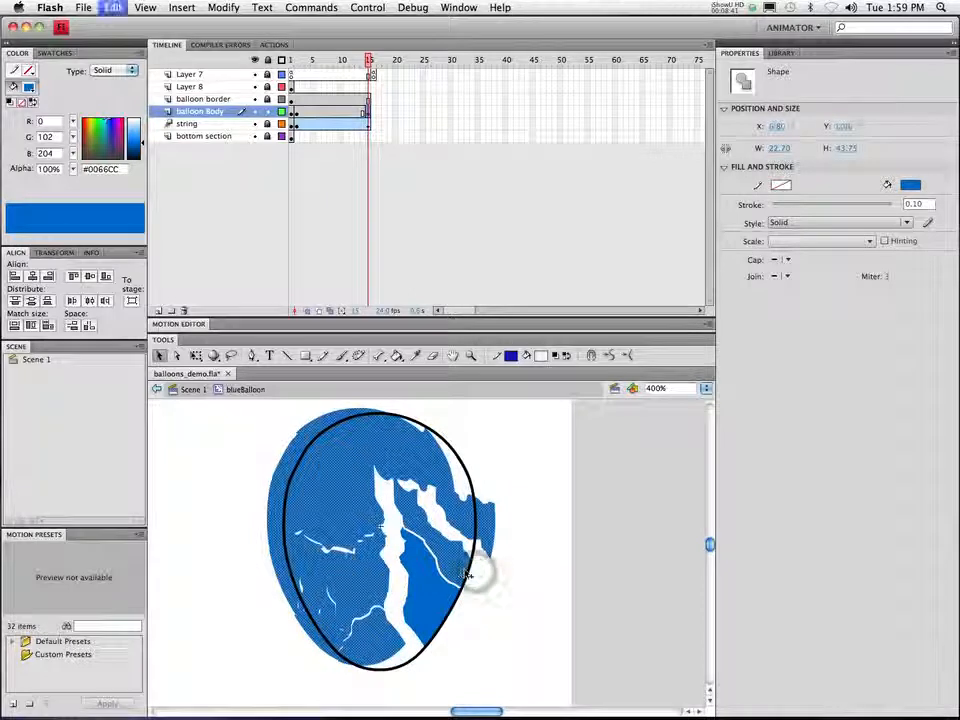
click(522, 579)
click(489, 567)
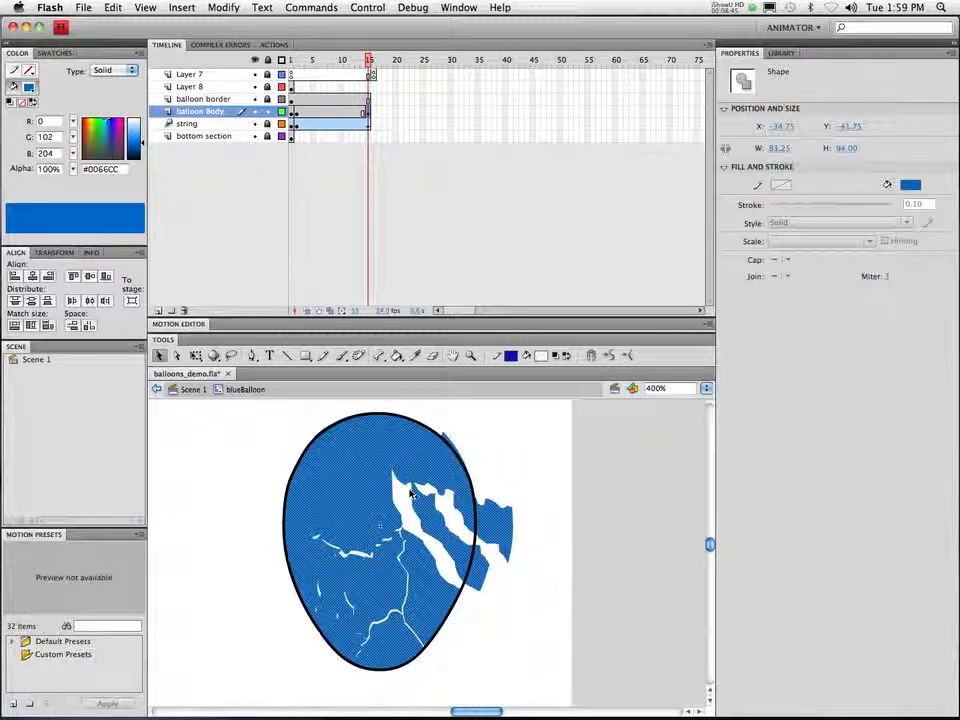
Lasso the remaining two right-side fragments one after the other and move each inside the balloon outline
key(l)
click(541, 604)
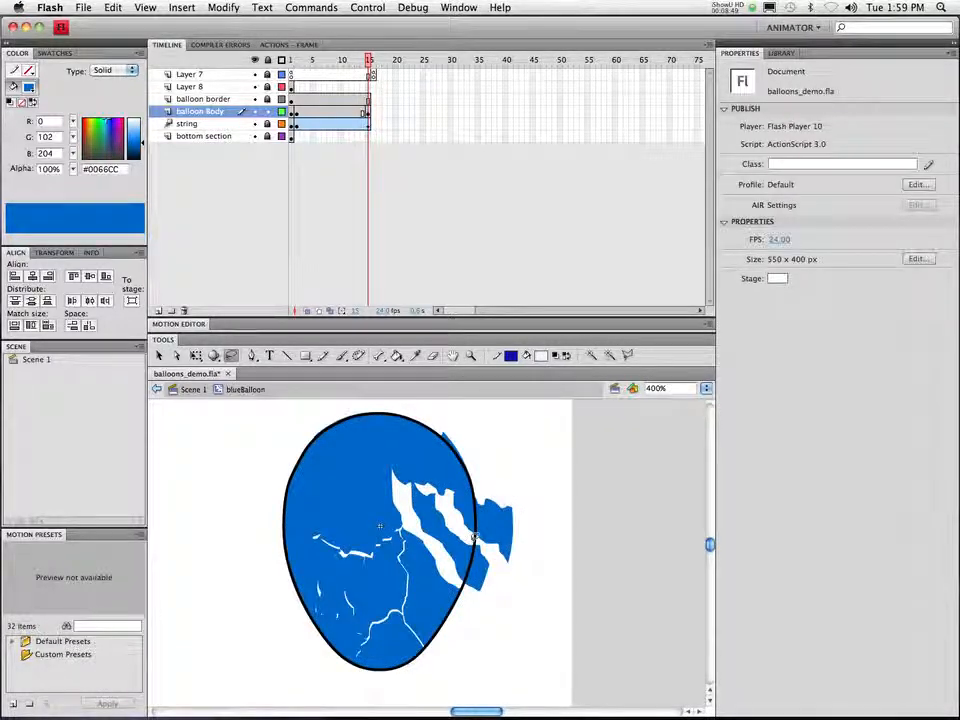
mouse_move(455, 525)
mouse_down()
mouse_move(496, 563)
mouse_move(476, 595)
mouse_move(413, 524)
mouse_up()
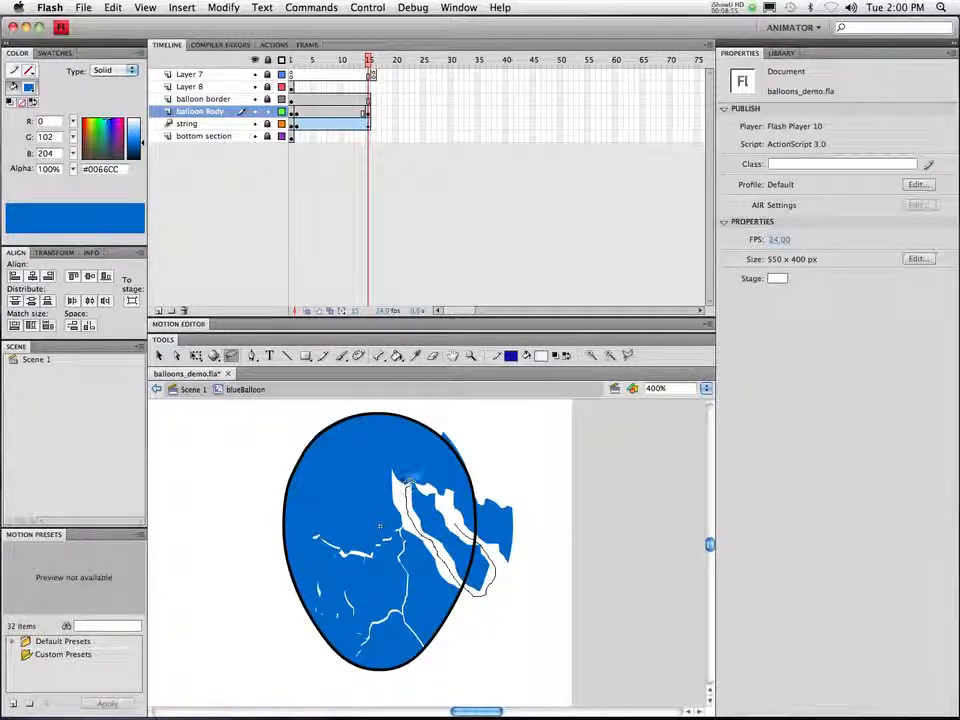
mouse_move(423, 480)
mouse_down()
mouse_move(454, 526)
mouse_move(453, 562)
mouse_move(436, 552)
mouse_up()
mouse_move(533, 513)
mouse_down()
mouse_move(459, 485)
mouse_move(453, 498)
mouse_move(465, 529)
mouse_move(494, 560)
mouse_move(462, 526)
mouse_up()
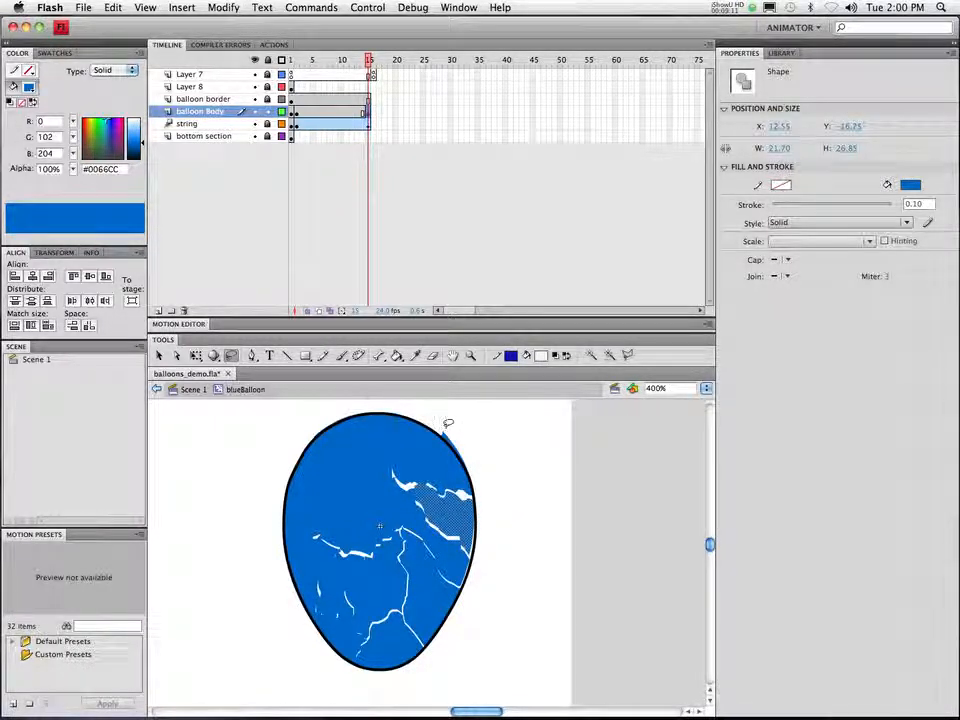
On frame 2, try reshaping the upper left fragment by pulling its edge points inward with the Subselection tool, and undo the changes
drag(371, 56, 296, 60)
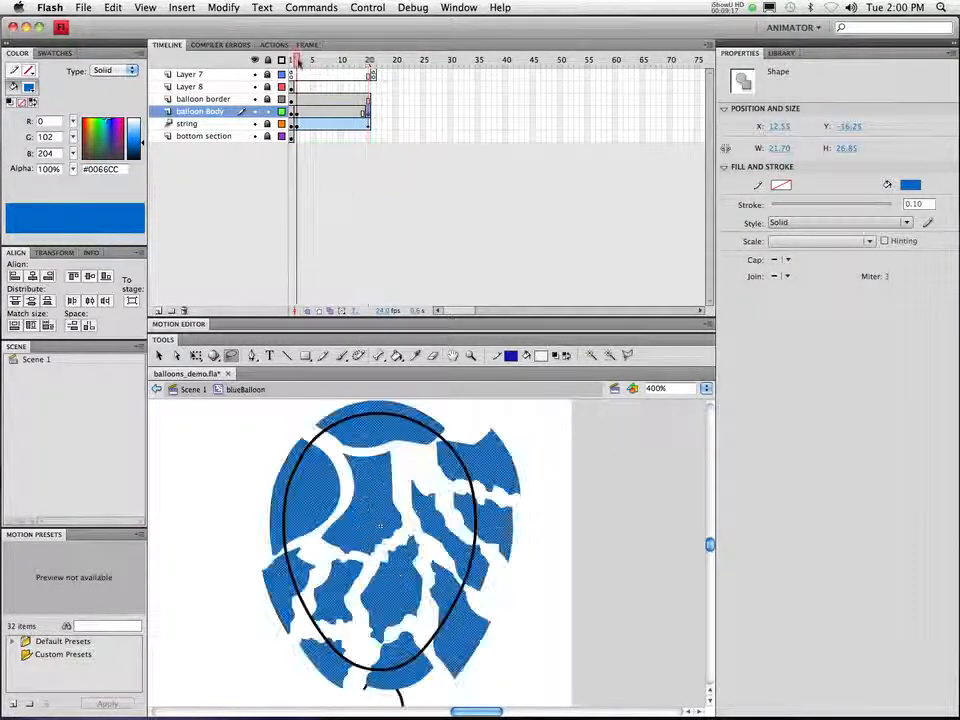
click(292, 112)
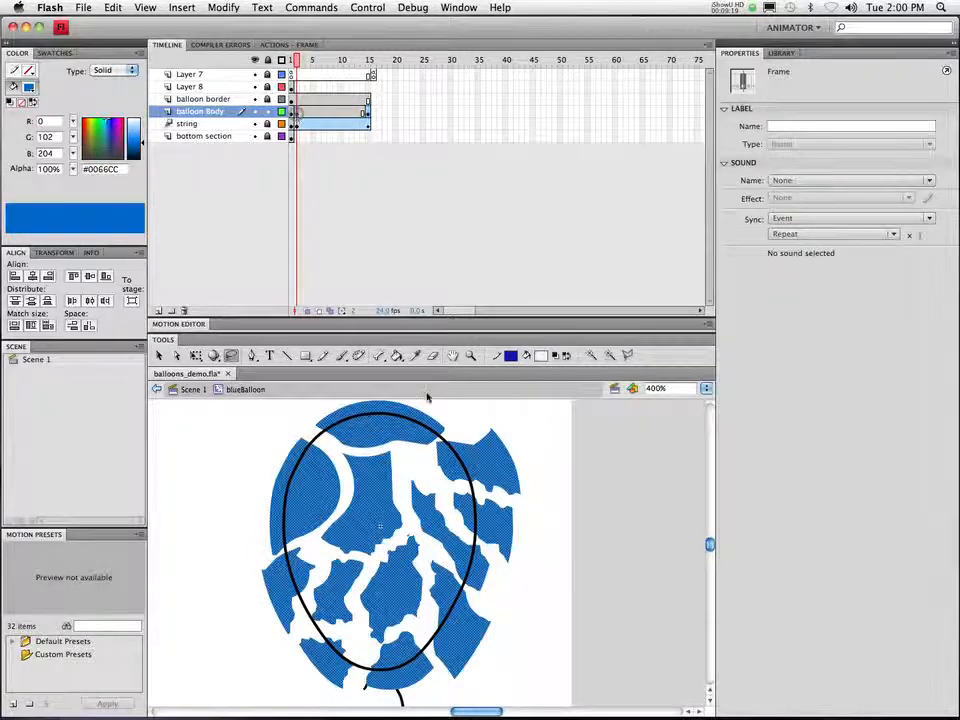
key(v)
click(322, 505)
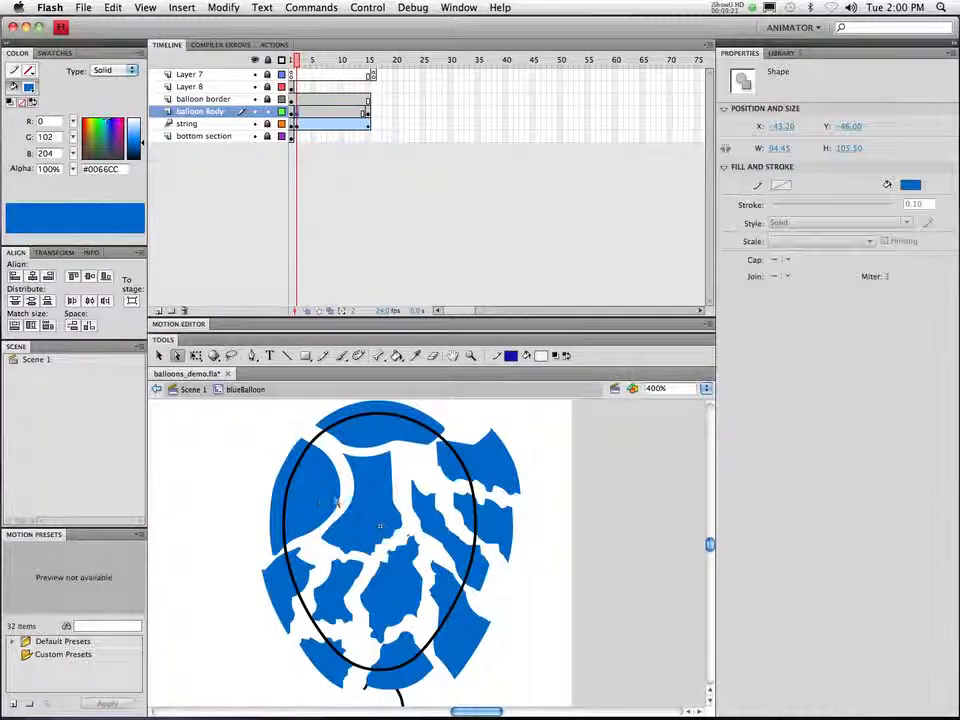
click(334, 500)
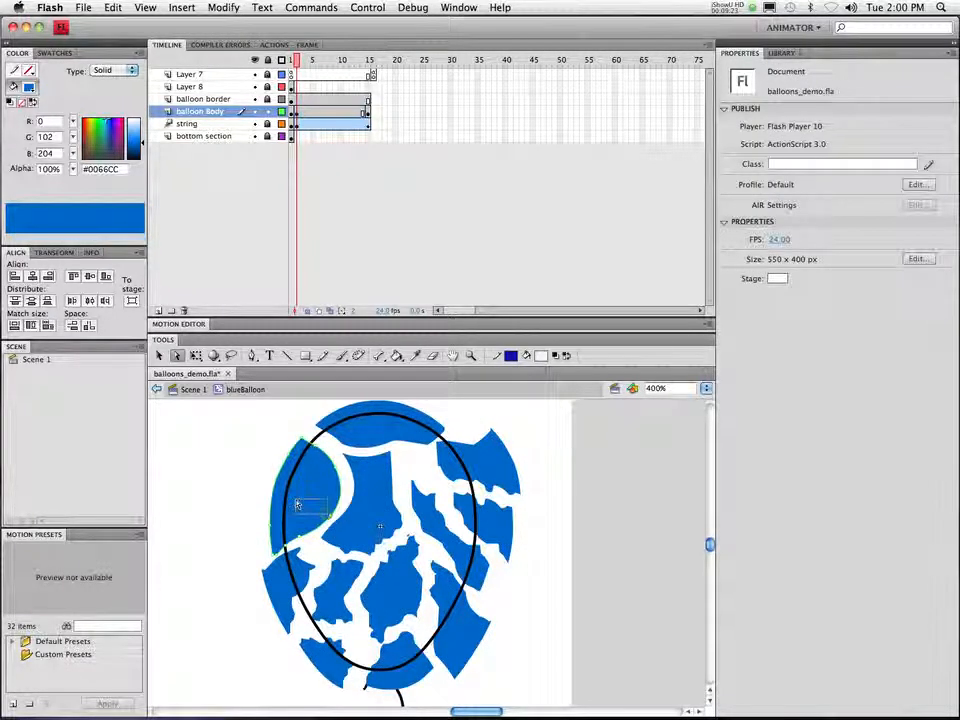
drag(330, 519, 298, 531)
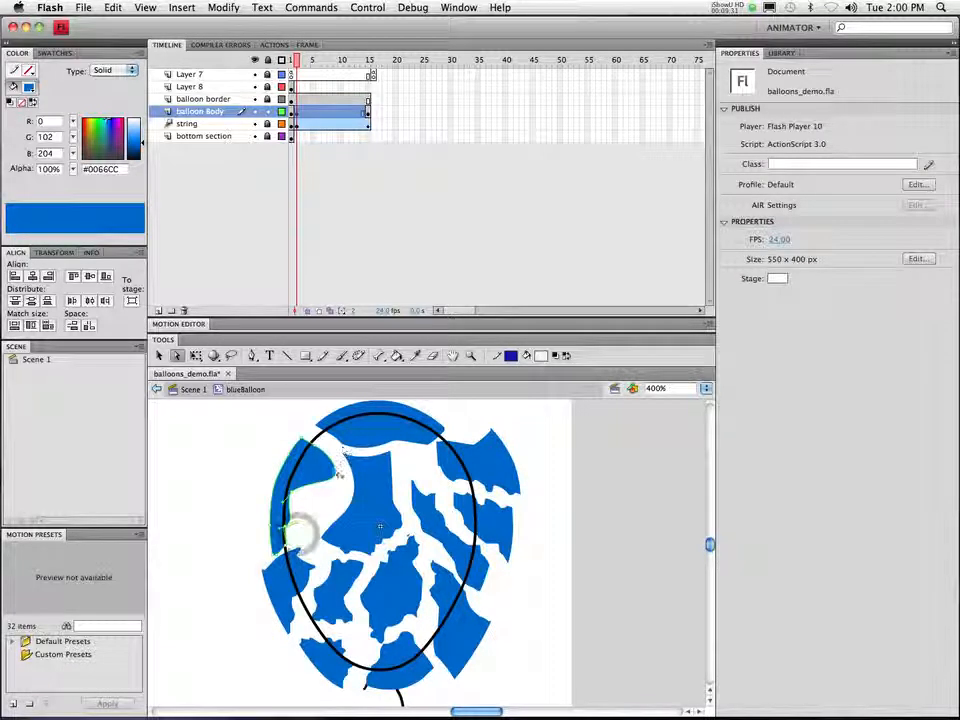
drag(334, 468, 312, 463)
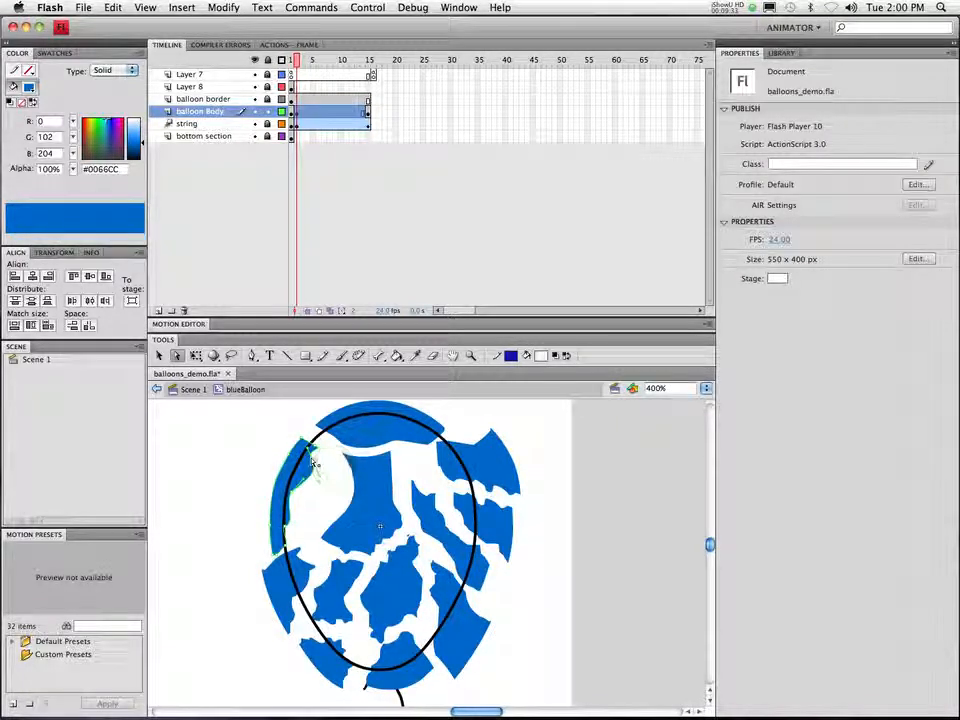
key(q)
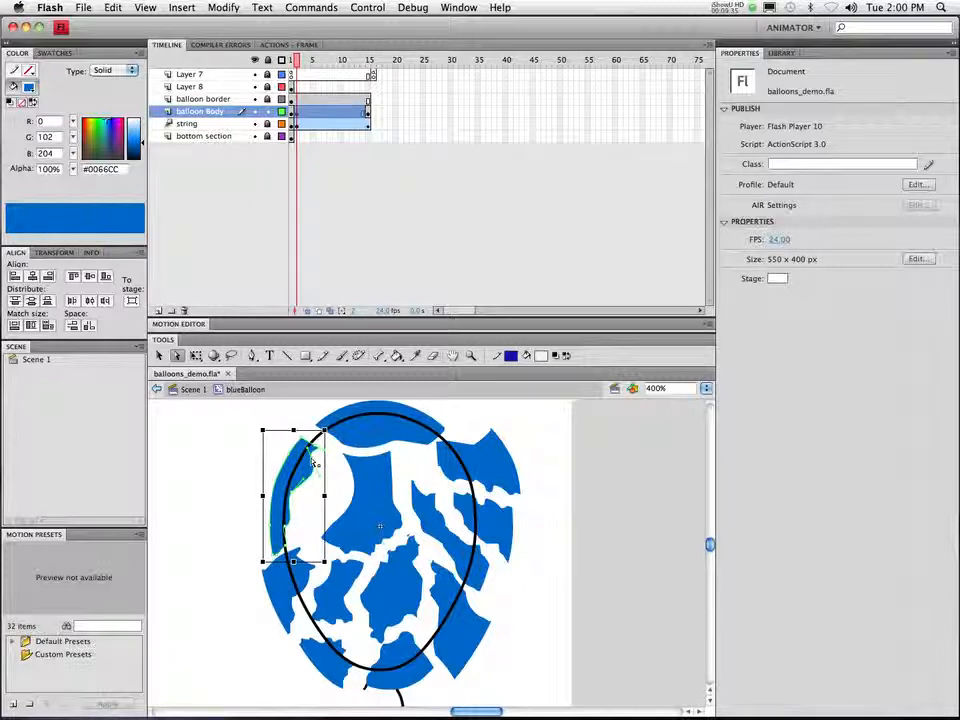
key(super+z)
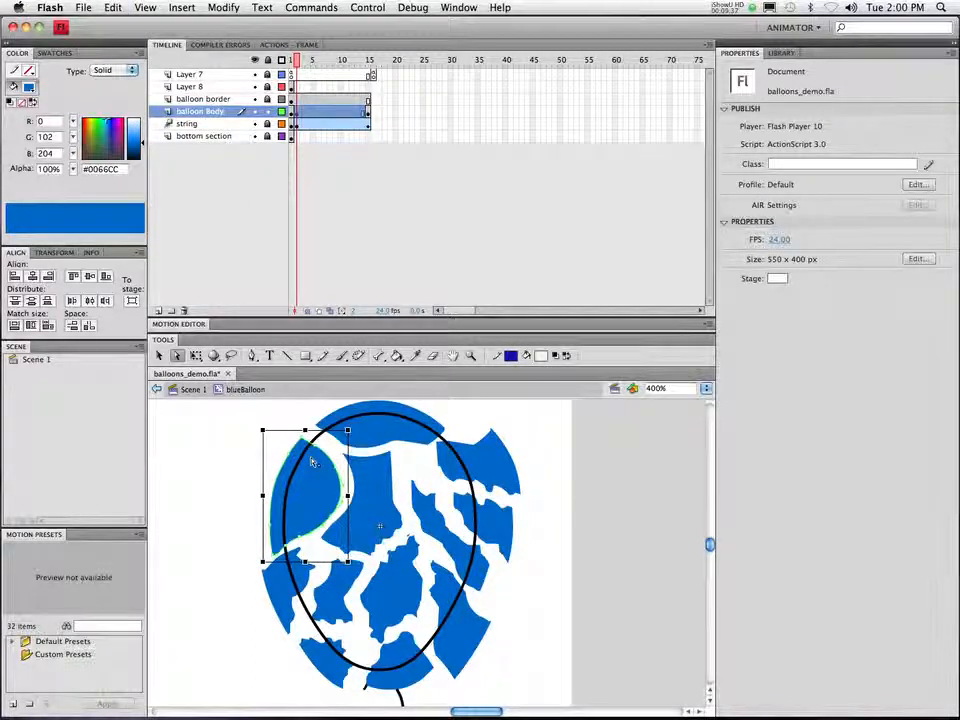
Swap the balloon Body keyframes at frames 2 and 15, parking the frame 2 keyframe at frame 20 in between
click(297, 113)
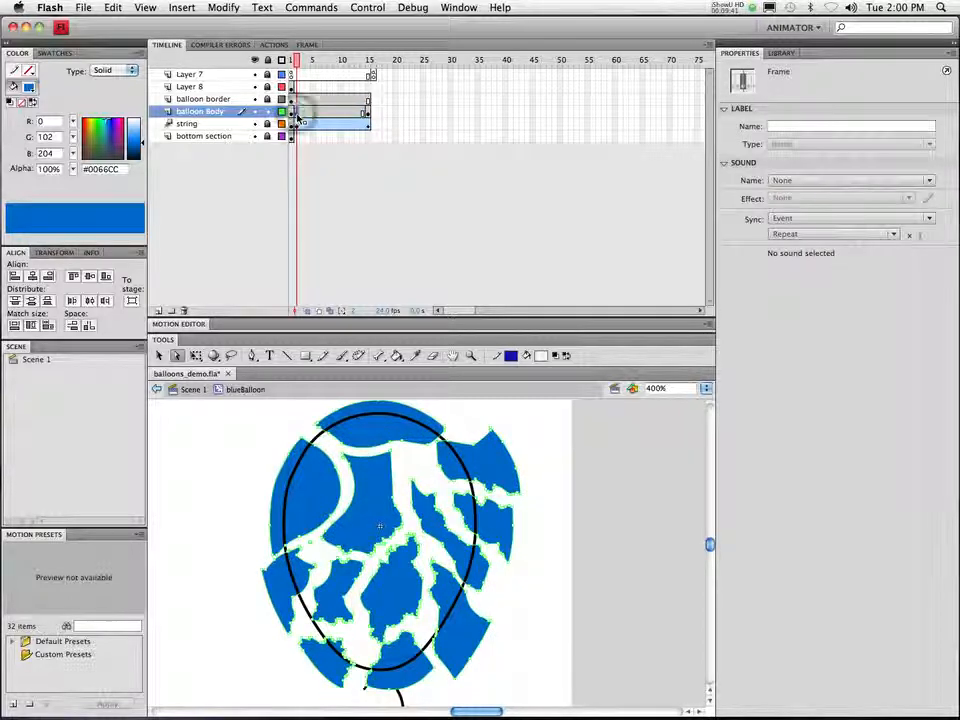
drag(297, 118, 398, 120)
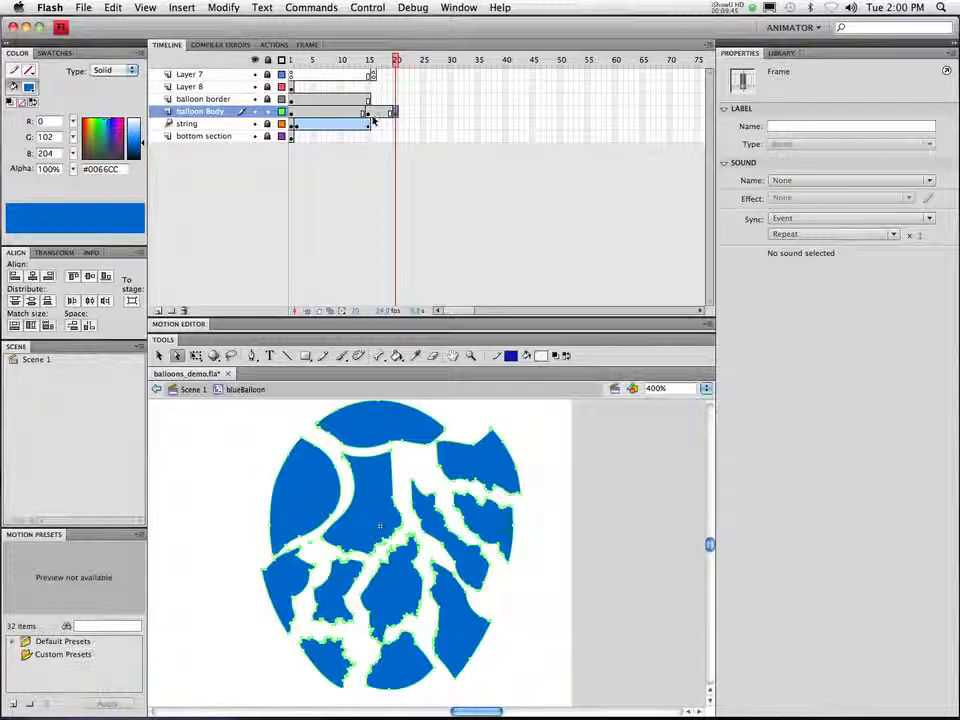
click(369, 117)
drag(369, 117, 298, 116)
mouse_move(297, 60)
mouse_down()
mouse_move(289, 60)
mouse_move(298, 62)
mouse_up()
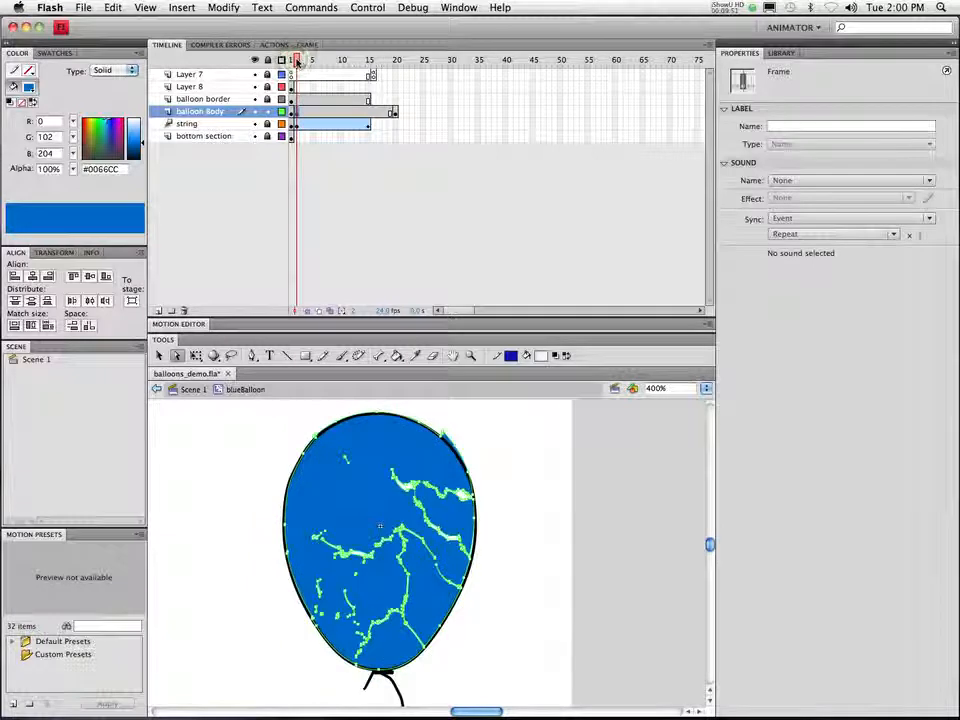
click(396, 117)
click(370, 114)
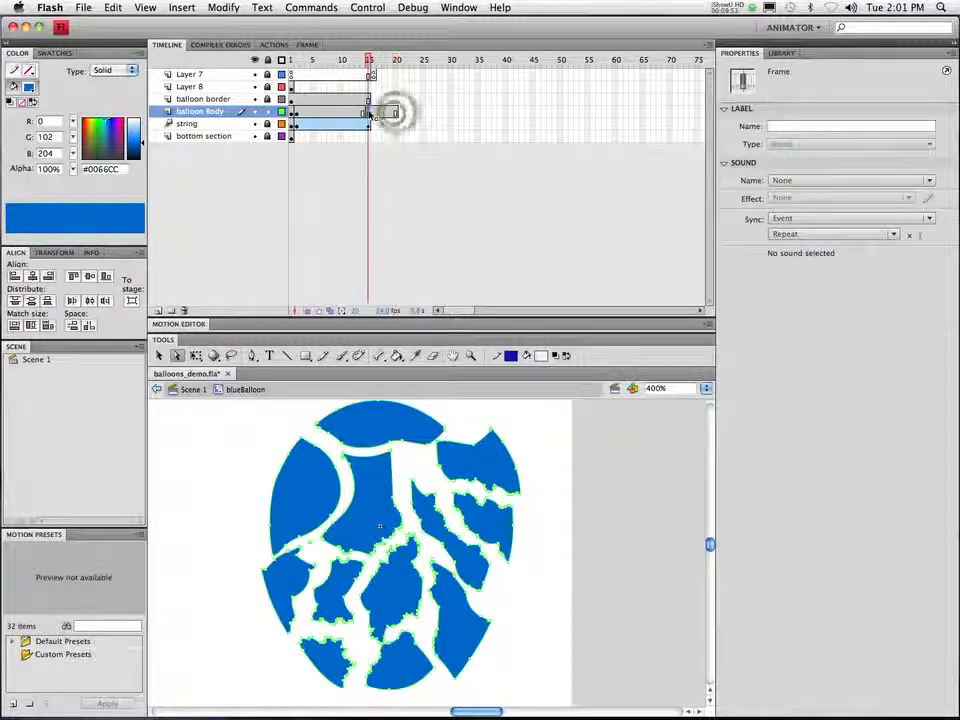
Remove the leftover frames after frame 15 from the balloon Body layer
click(375, 114)
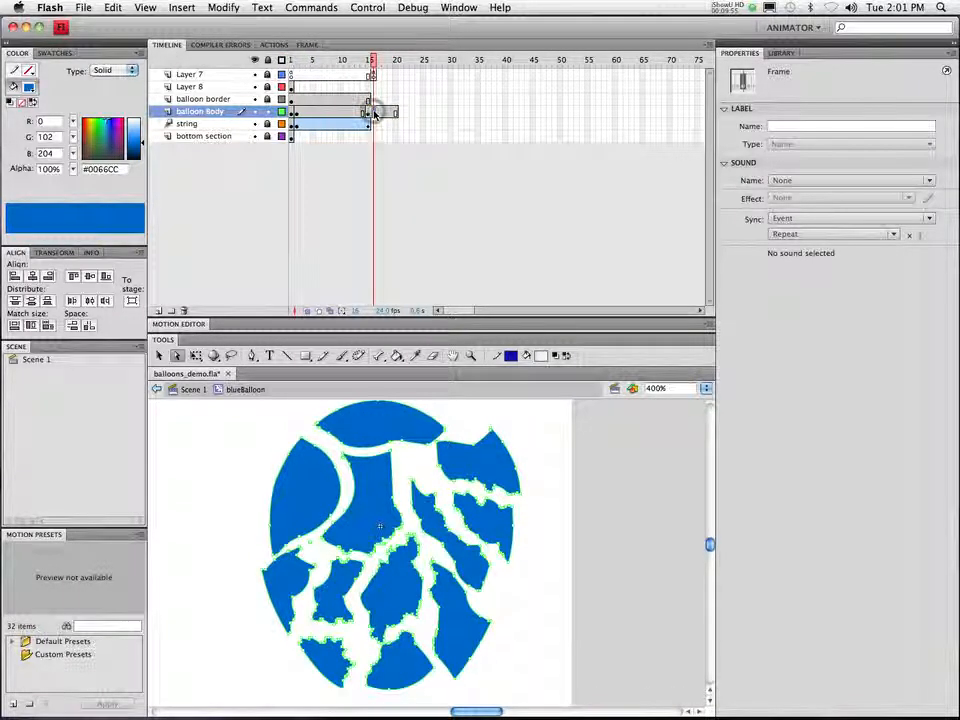
click(394, 112)
right_click(395, 116)
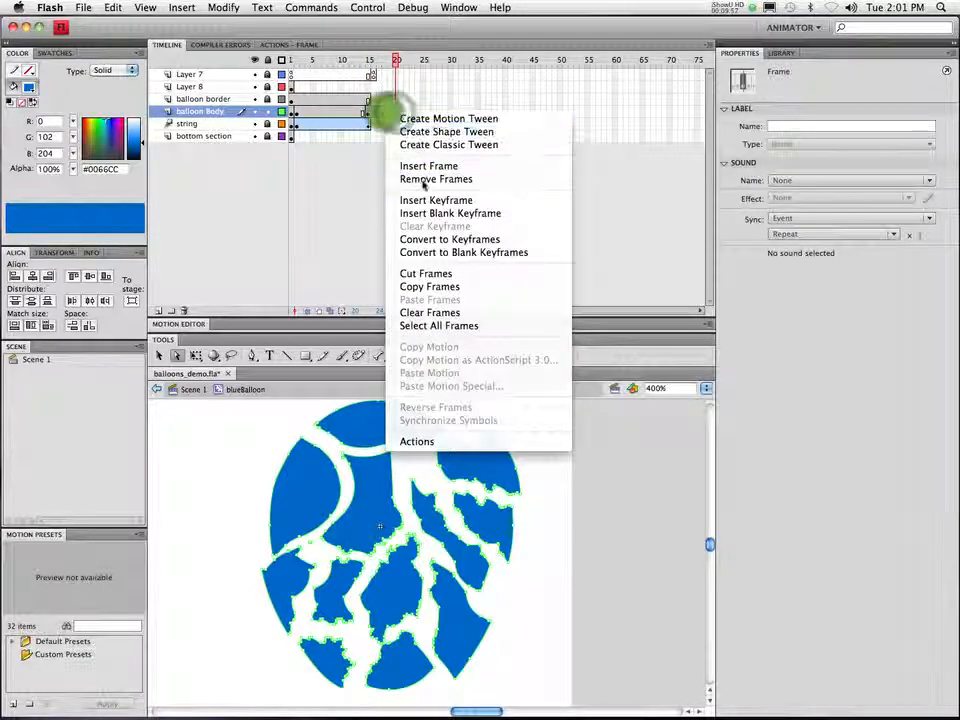
click(383, 112)
Create a shape tween between frames 2 and 15 on balloon Body and scrub through it to frame 15
click(346, 61)
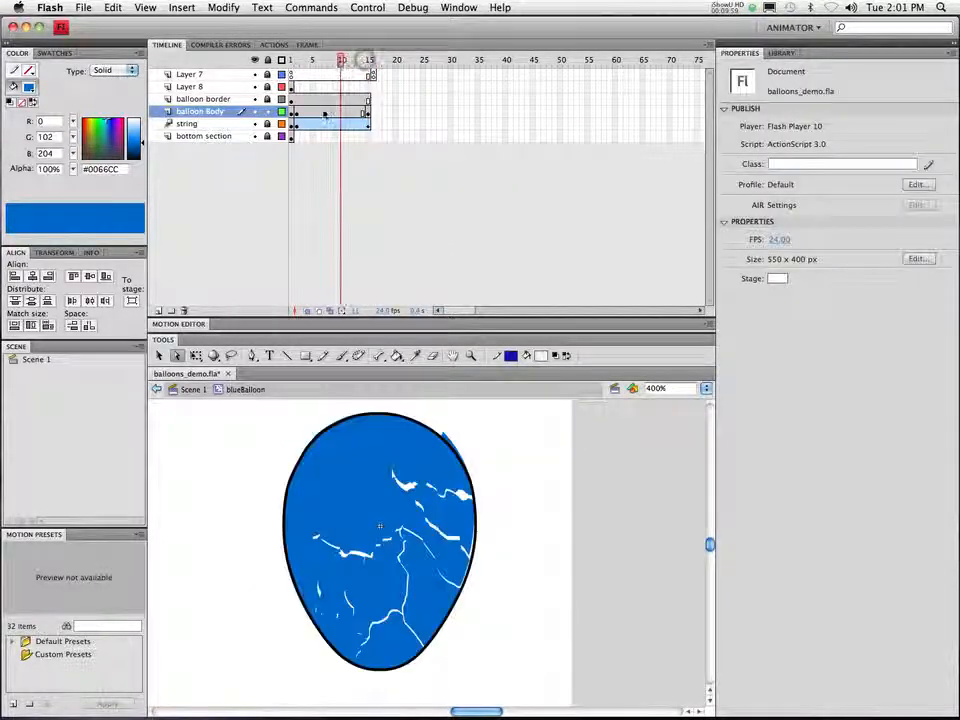
right_click(325, 112)
click(349, 132)
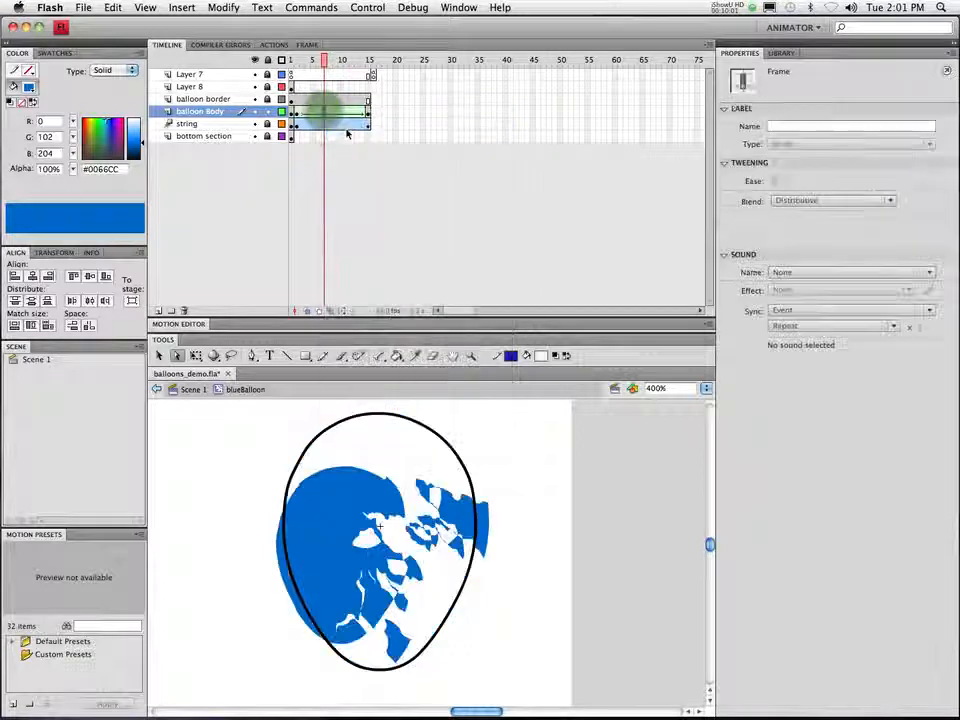
click(338, 61)
drag(338, 61, 365, 66)
click(369, 67)
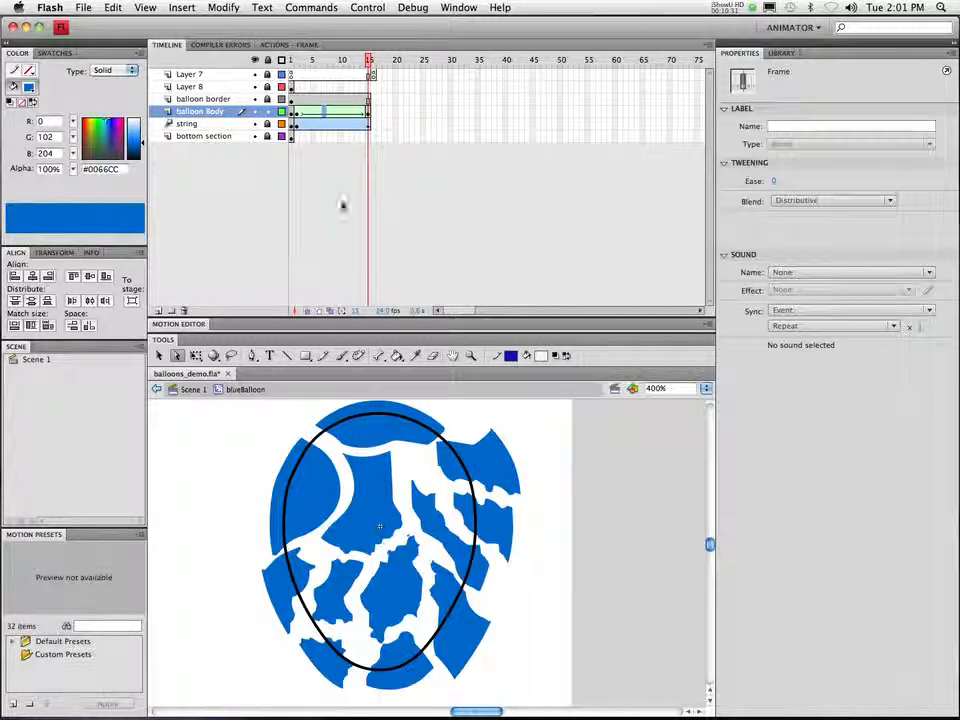
Add eleven new layers directly above the balloon Body layer for the separate fragments
click(188, 231)
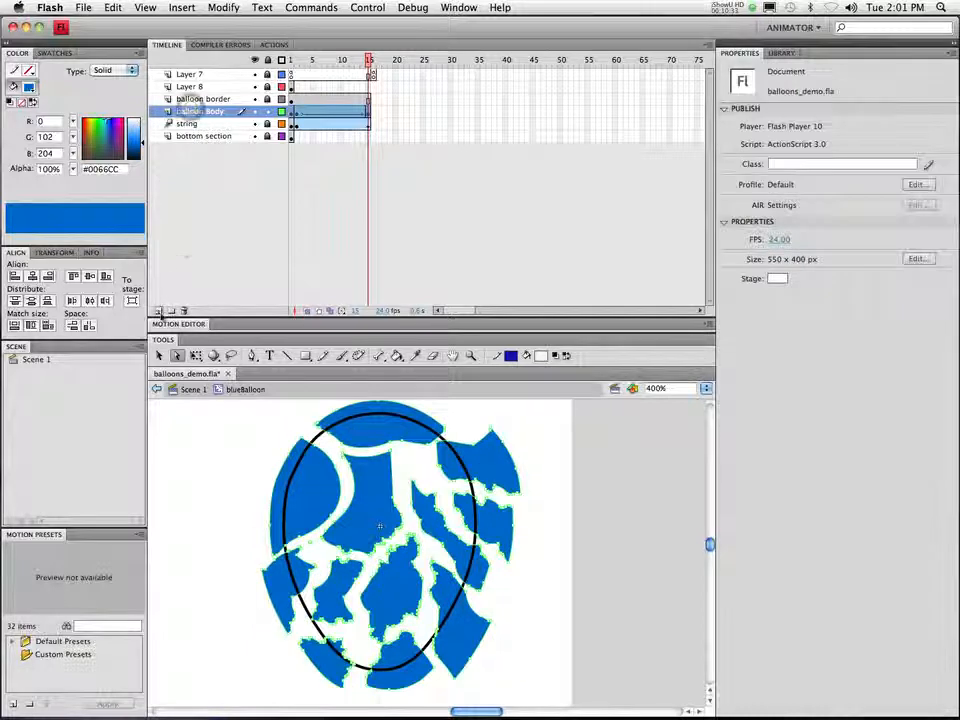
click(158, 311)
click(158, 311)
click(158, 311)
click(158, 311)
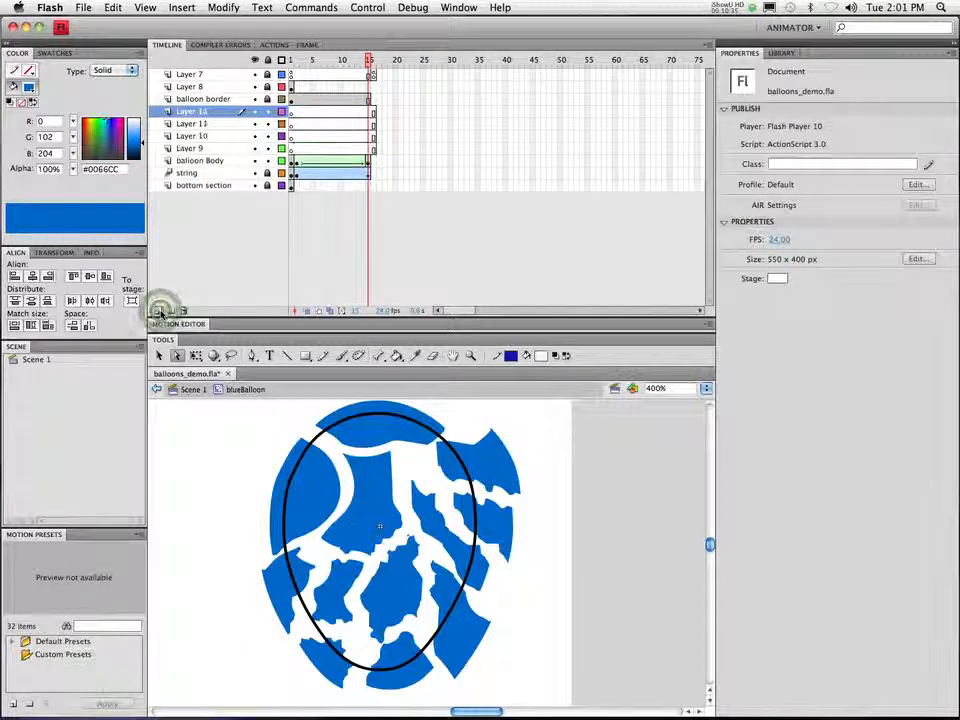
click(158, 311)
click(158, 311)
click(158, 311)
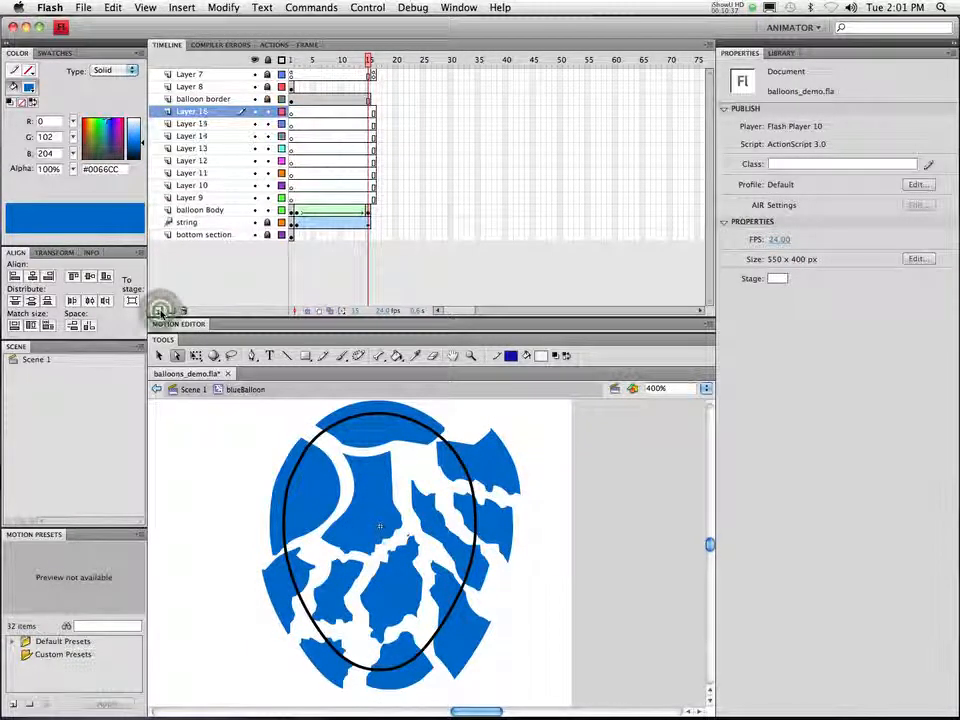
click(158, 311)
click(158, 311)
click(158, 311)
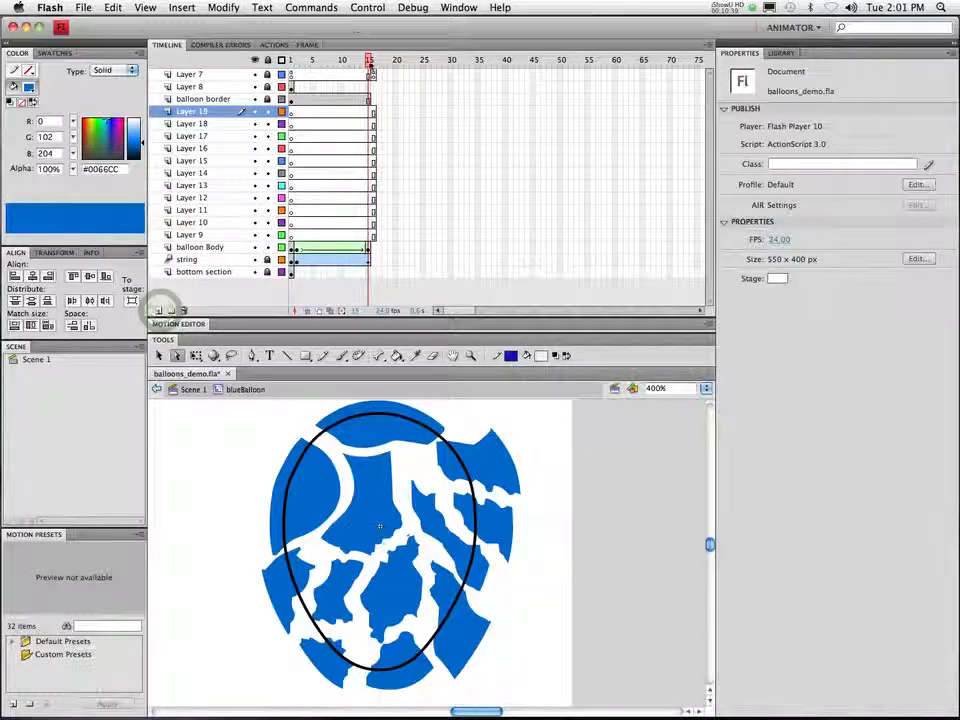
On frame 15, copy the upper left fragment from balloon Body and paste it in place on Layer 9
mouse_move(367, 59)
mouse_down()
mouse_move(297, 66)
mouse_move(368, 70)
mouse_up()
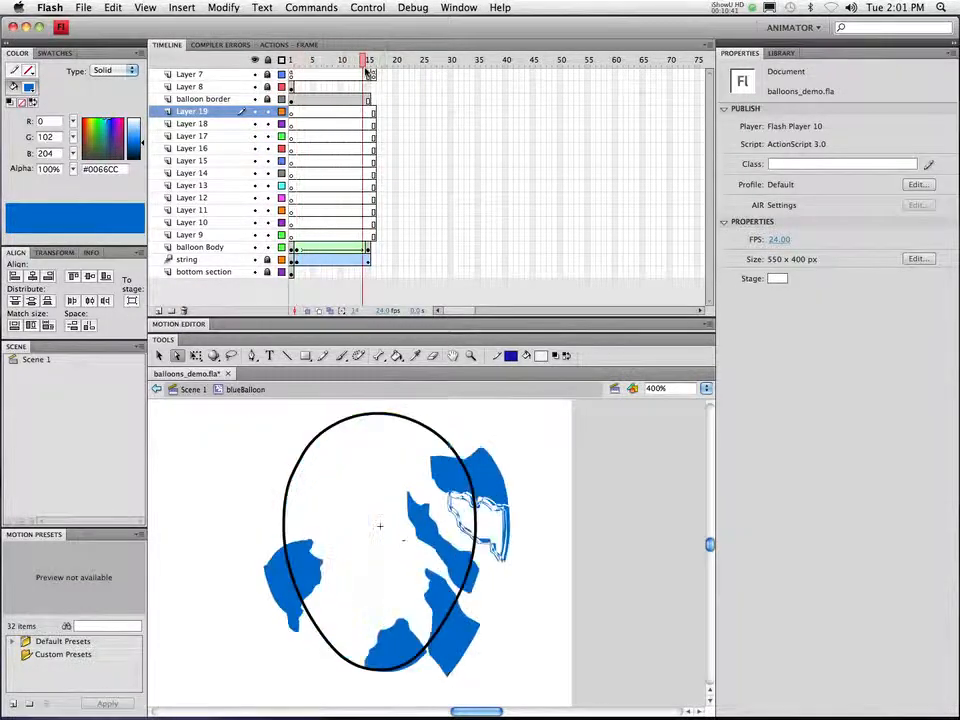
click(493, 475)
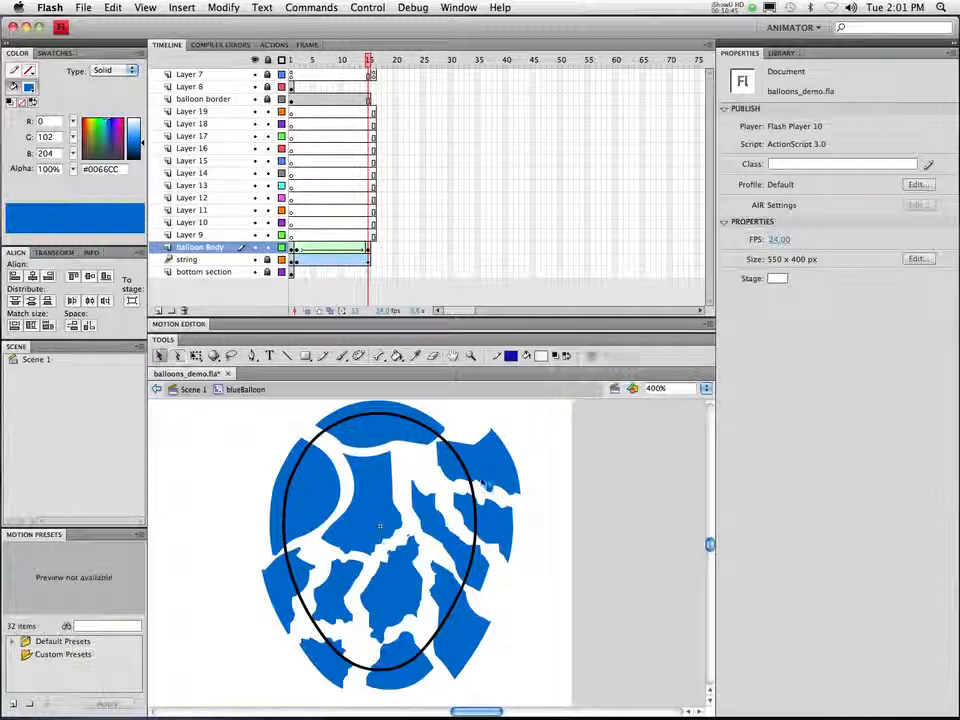
click(497, 477)
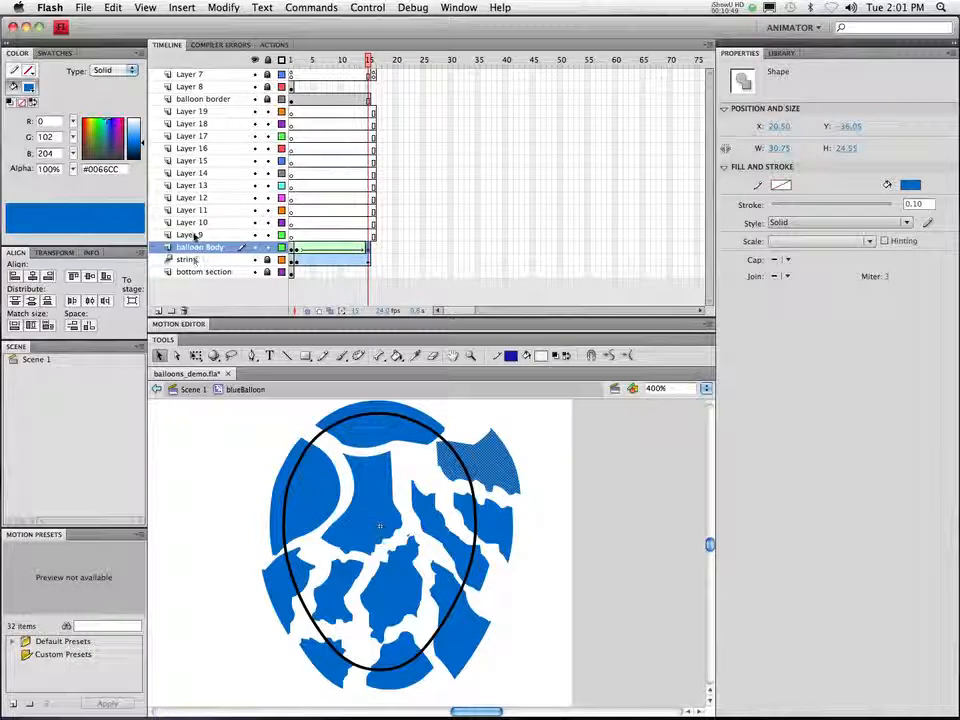
shift+click(393, 432)
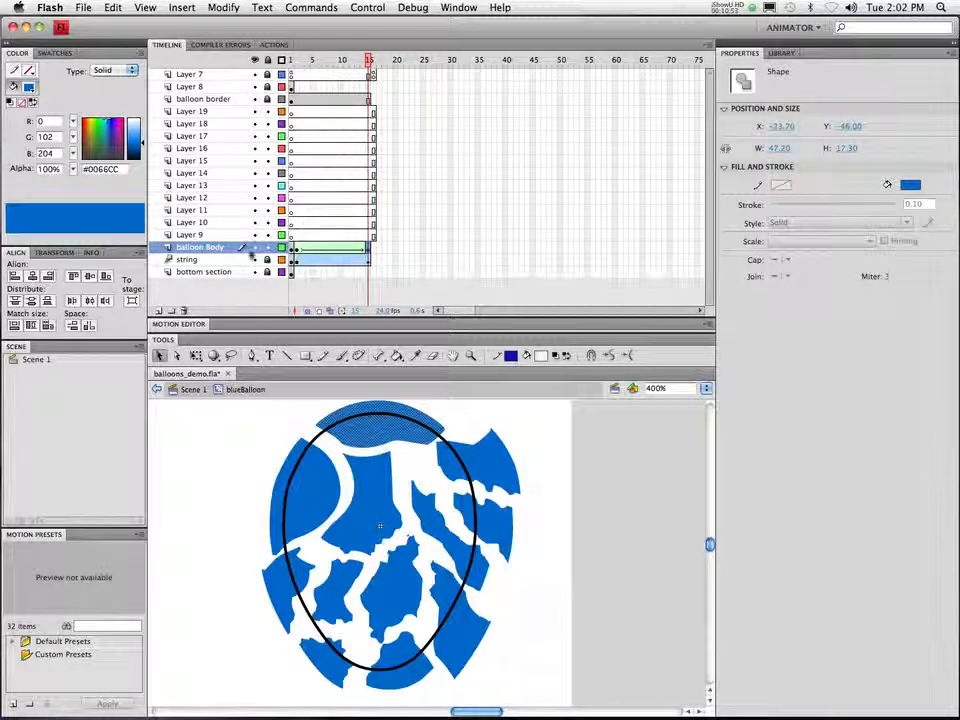
click(198, 235)
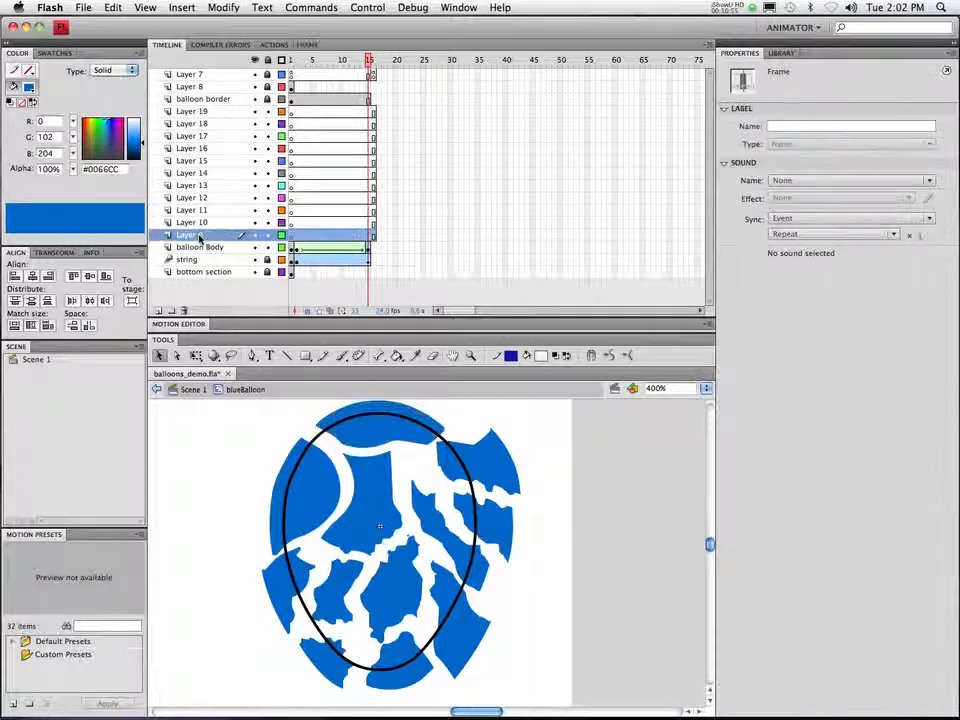
click(310, 480)
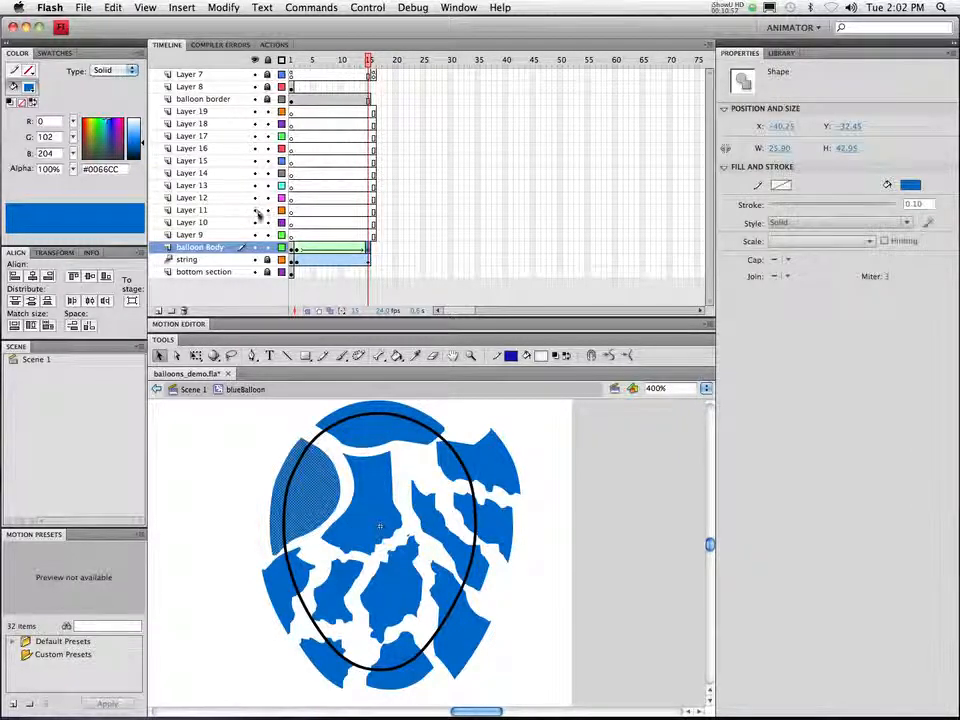
click(224, 236)
click(113, 8)
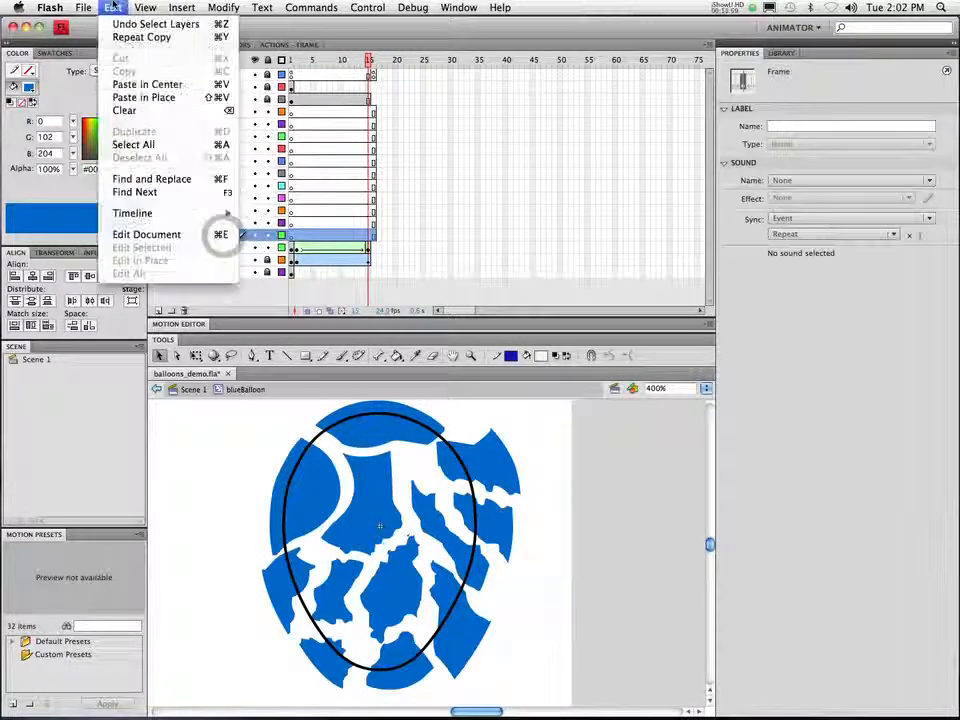
click(143, 97)
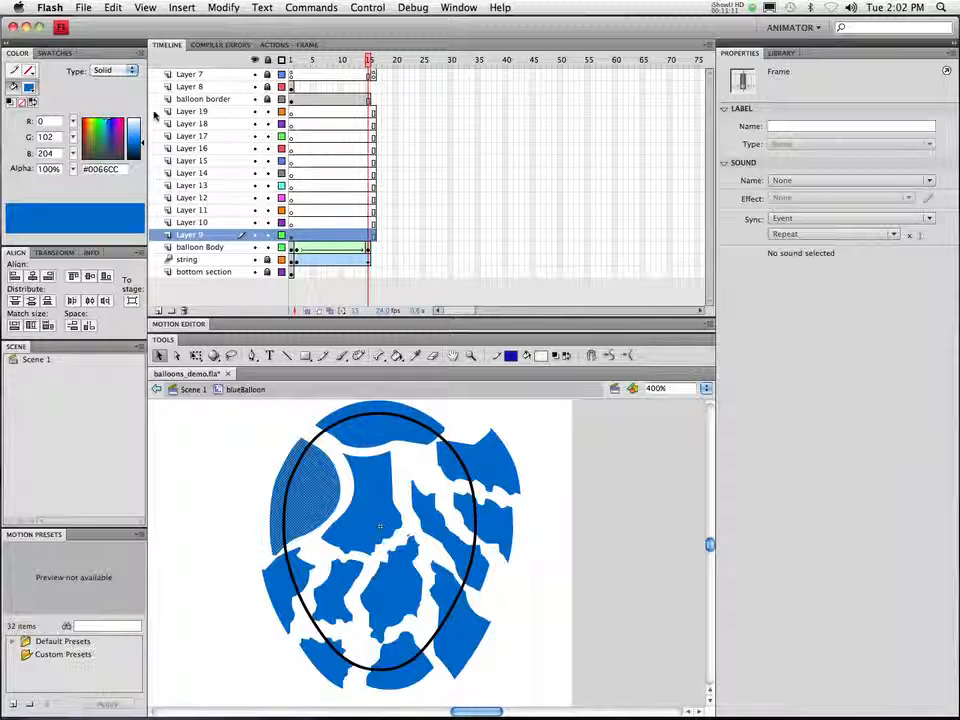
Check the pasted fragment on its own, hide and lock Layer 9, and delete the original upper left fragment from balloon Body
click(255, 248)
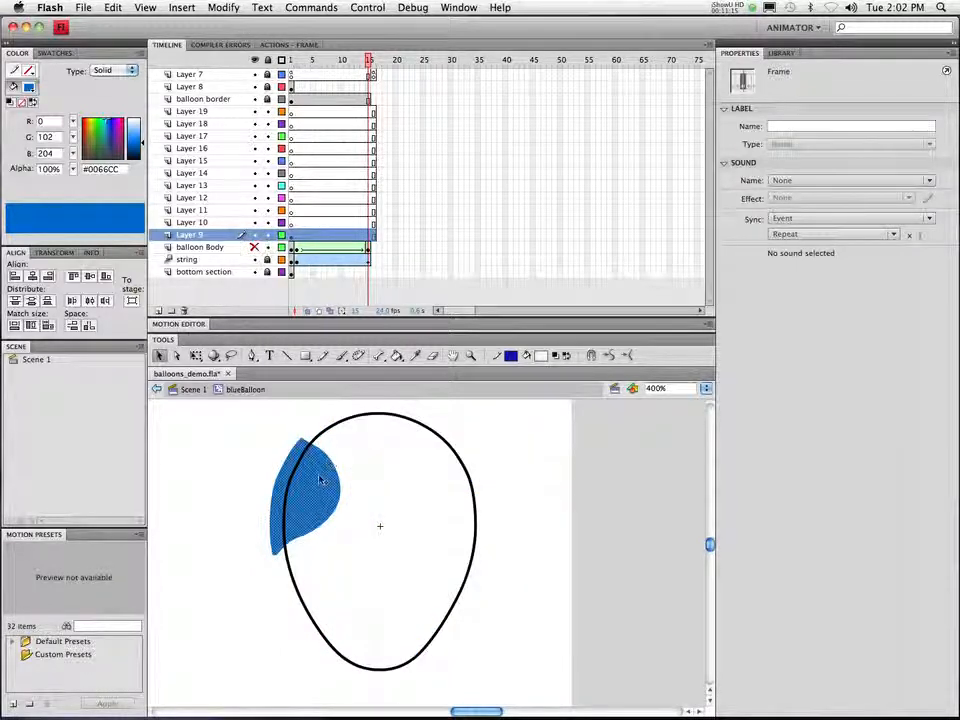
click(254, 247)
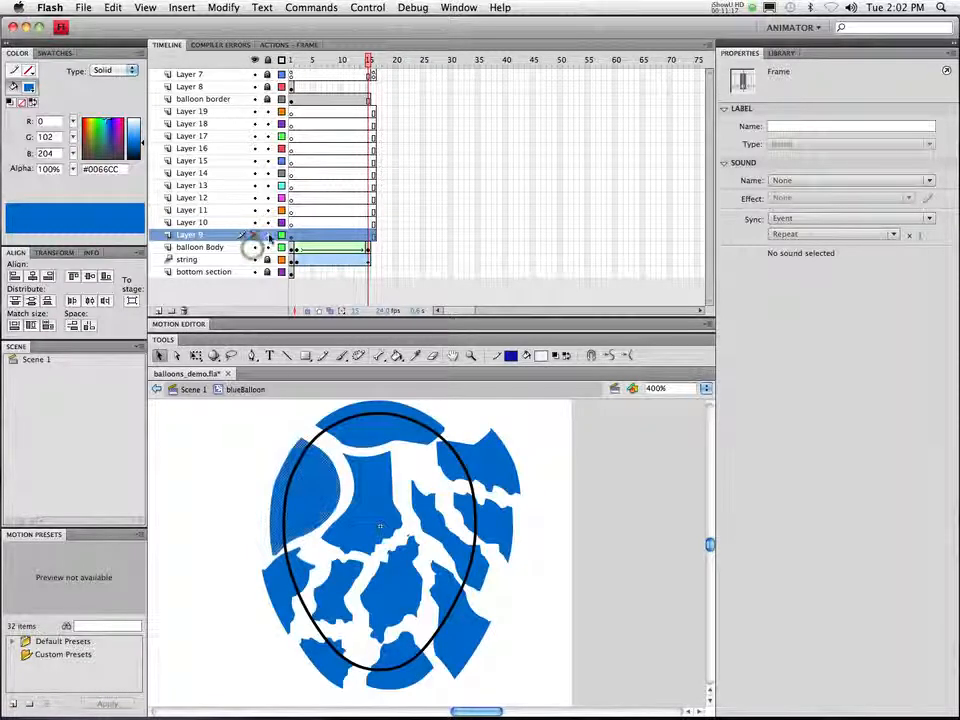
click(253, 235)
click(307, 492)
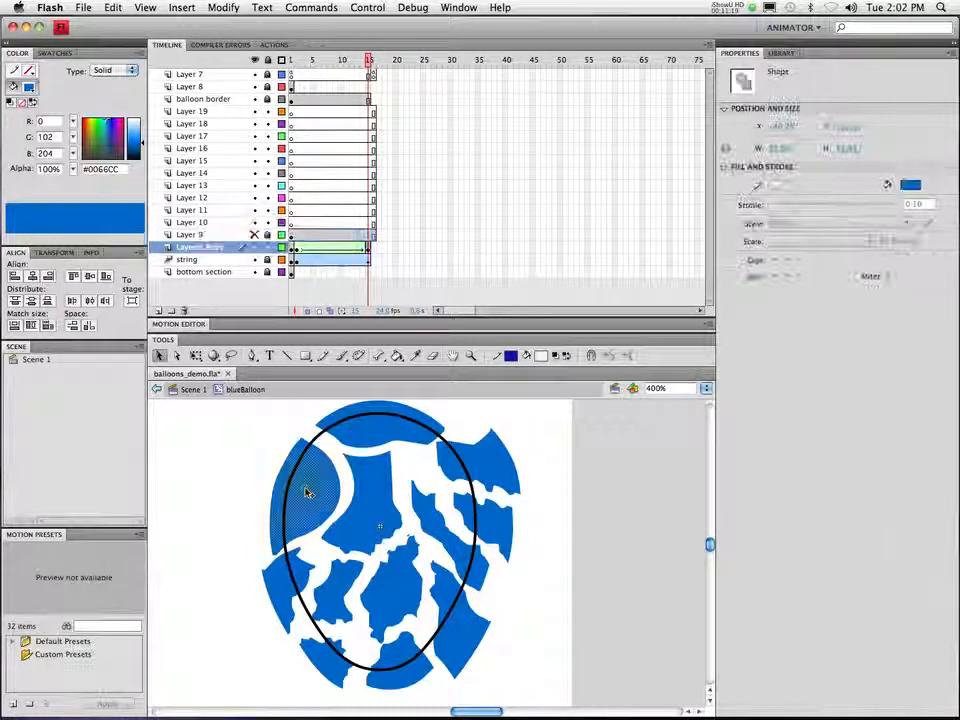
key(Delete)
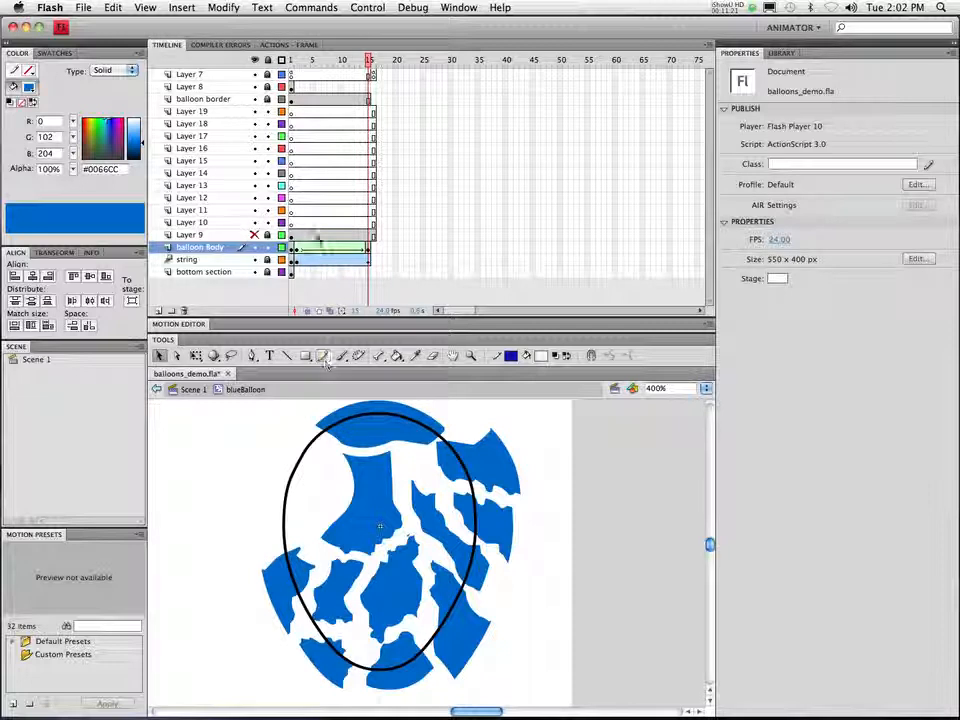
Copy the upper middle fragment from balloon Body and paste it in place on Layer 10
click(368, 496)
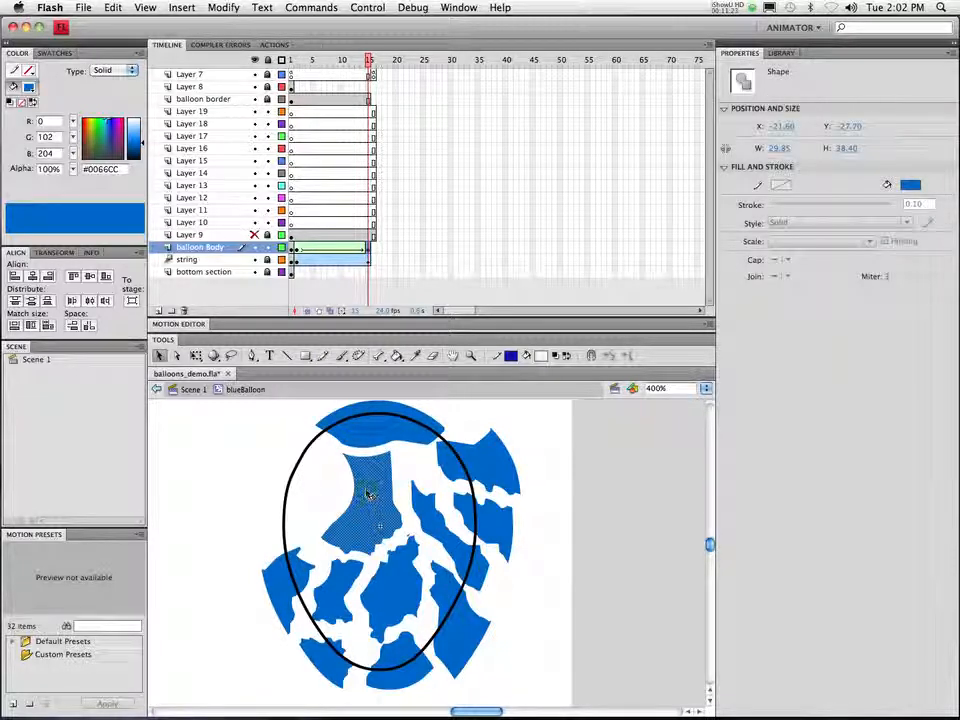
click(220, 222)
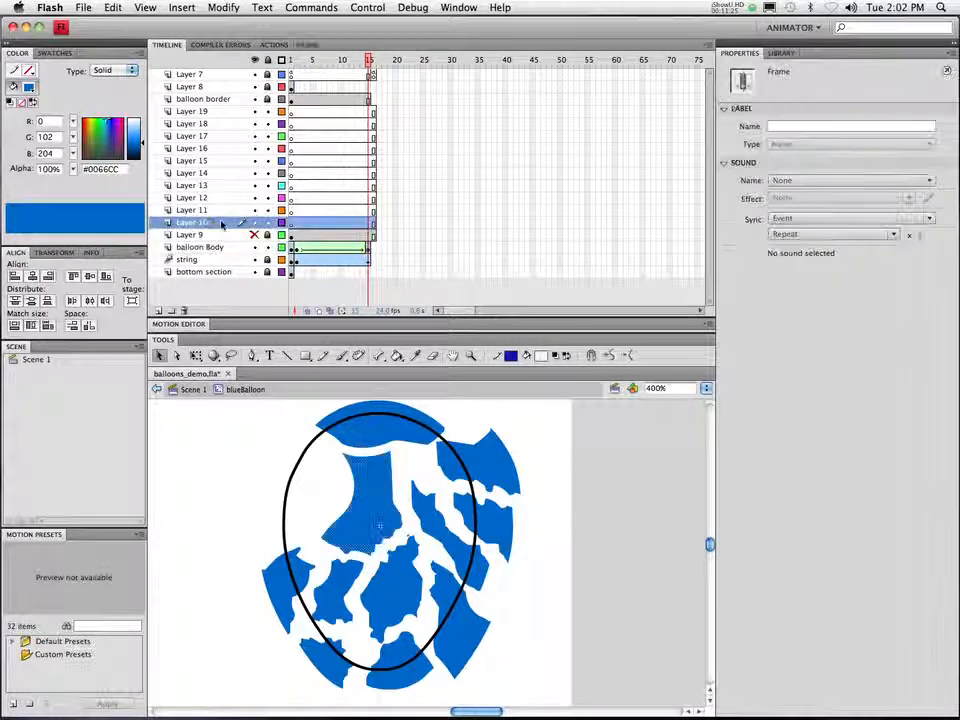
click(113, 7)
click(143, 98)
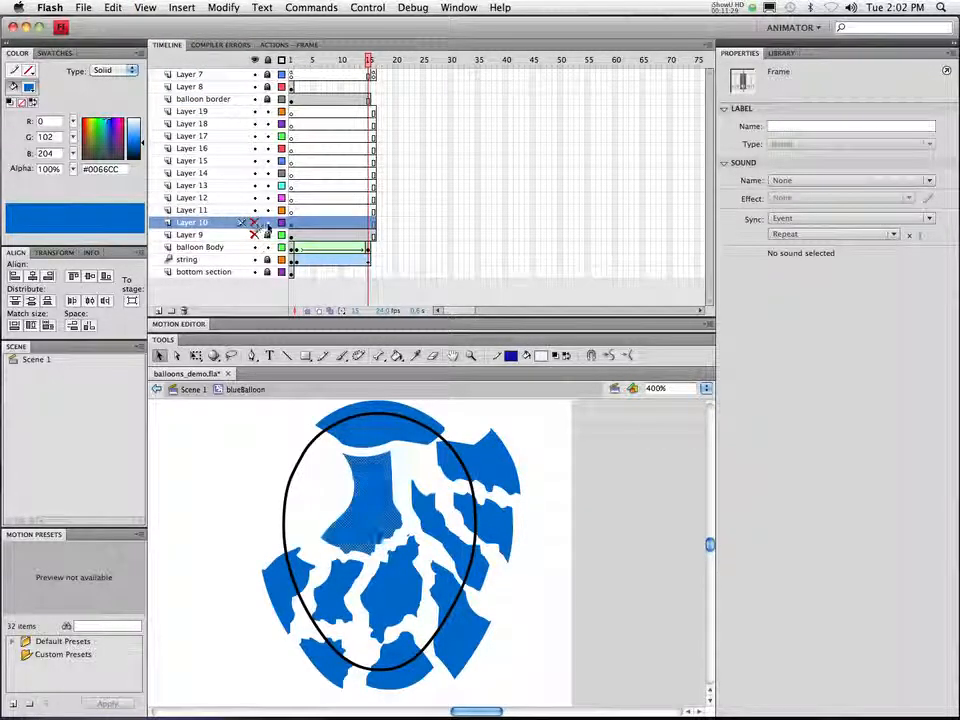
Hide and lock Layer 10, and delete the original upper middle fragment from balloon Body
click(254, 222)
click(385, 481)
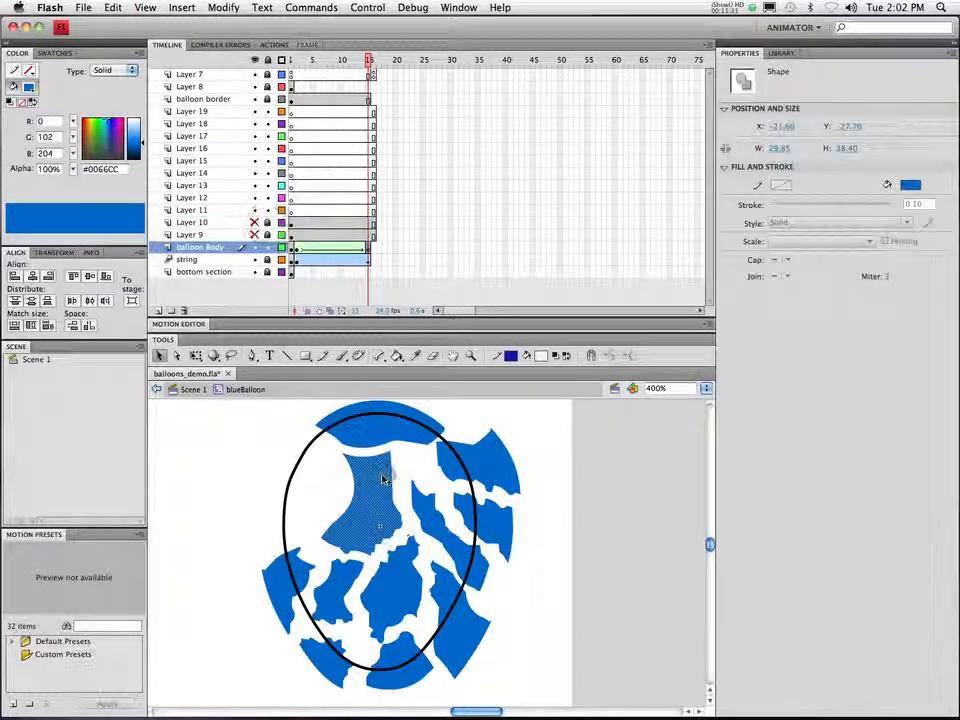
key(Delete)
click(379, 471)
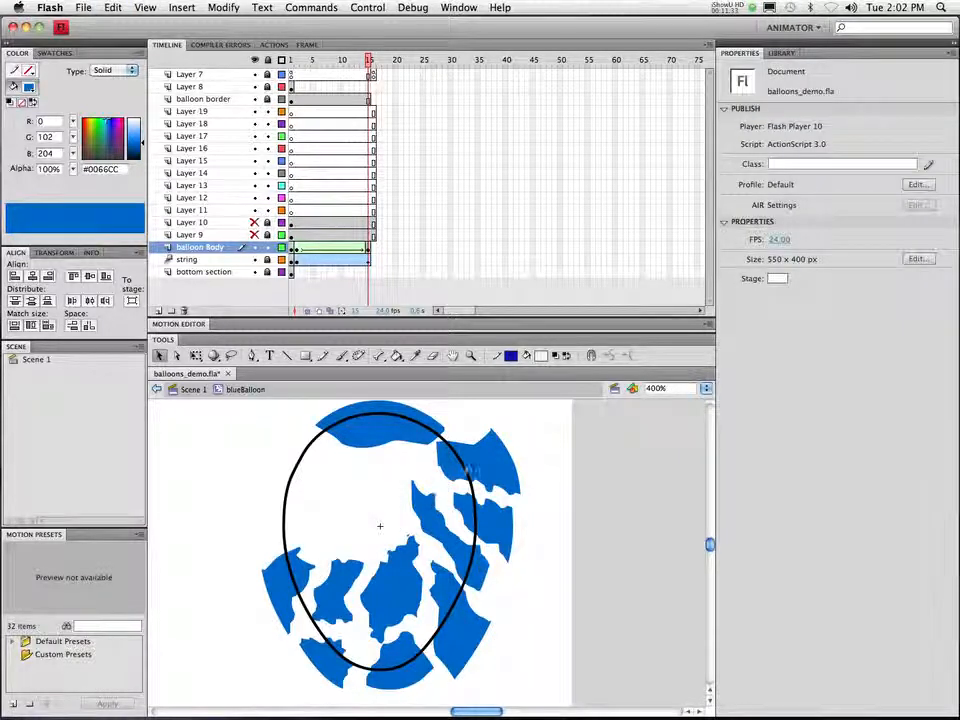
Move the upper right fragment from balloon Body to the same place on Layer 11, and hide and lock that layer
click(474, 461)
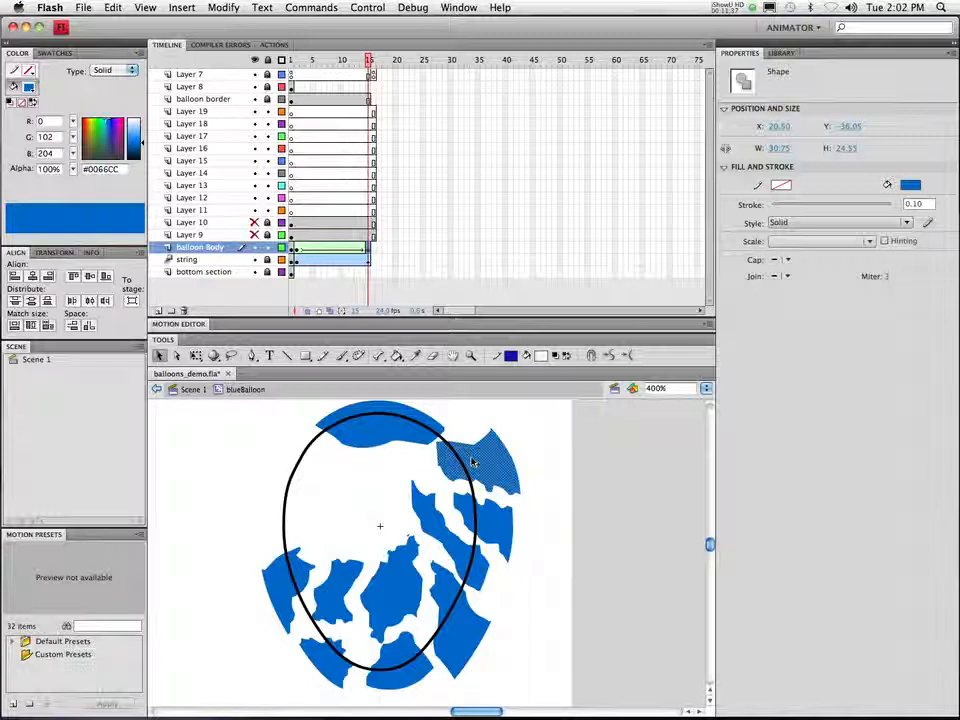
key(Delete)
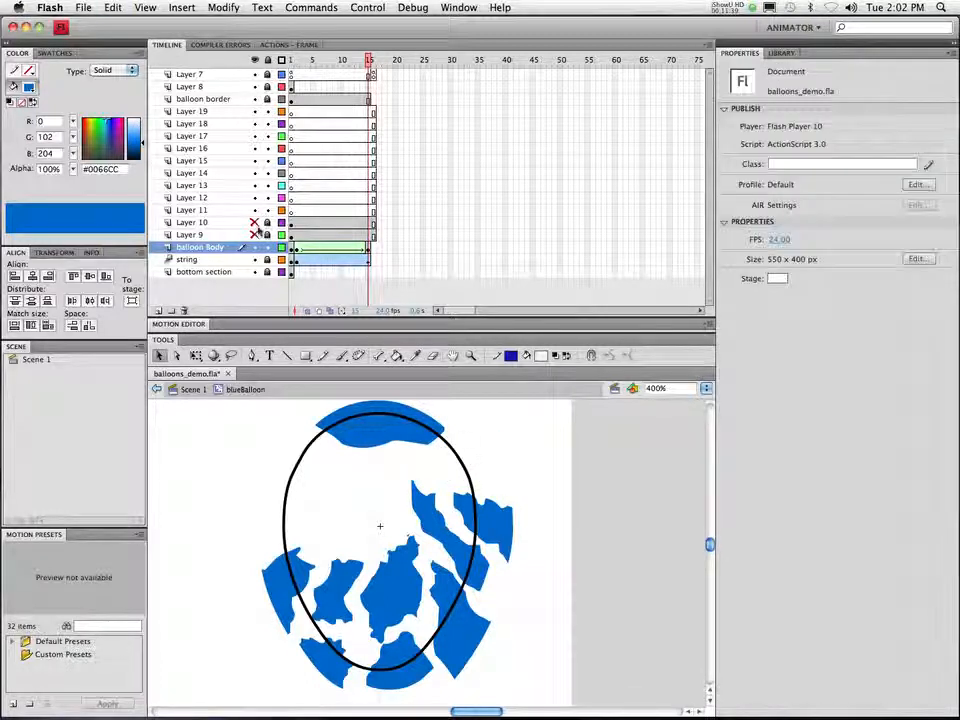
click(213, 211)
click(113, 7)
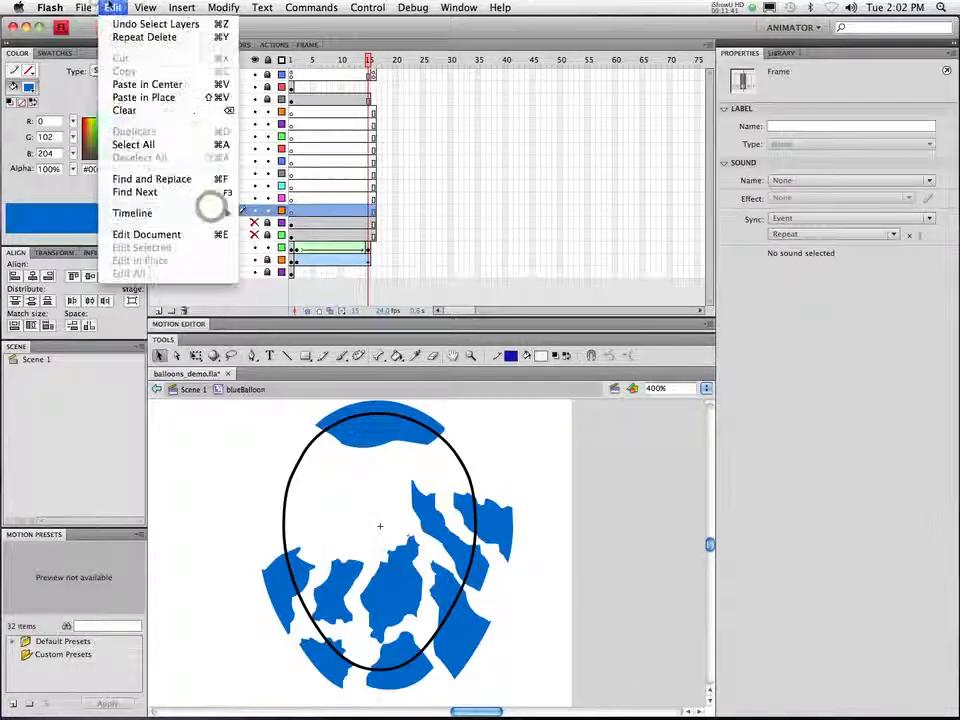
click(150, 97)
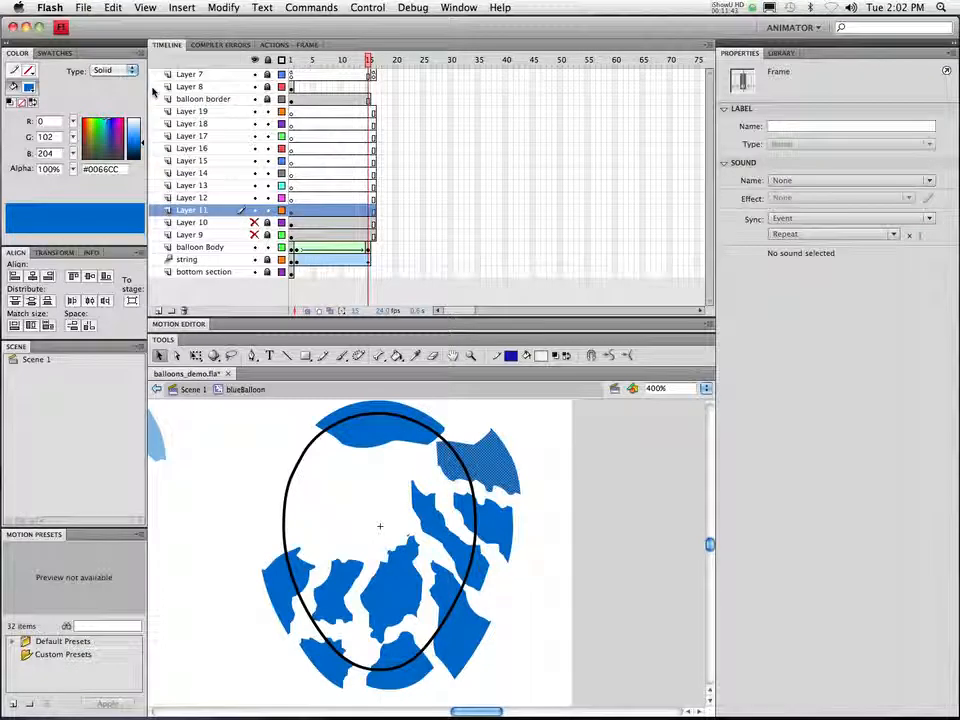
click(254, 210)
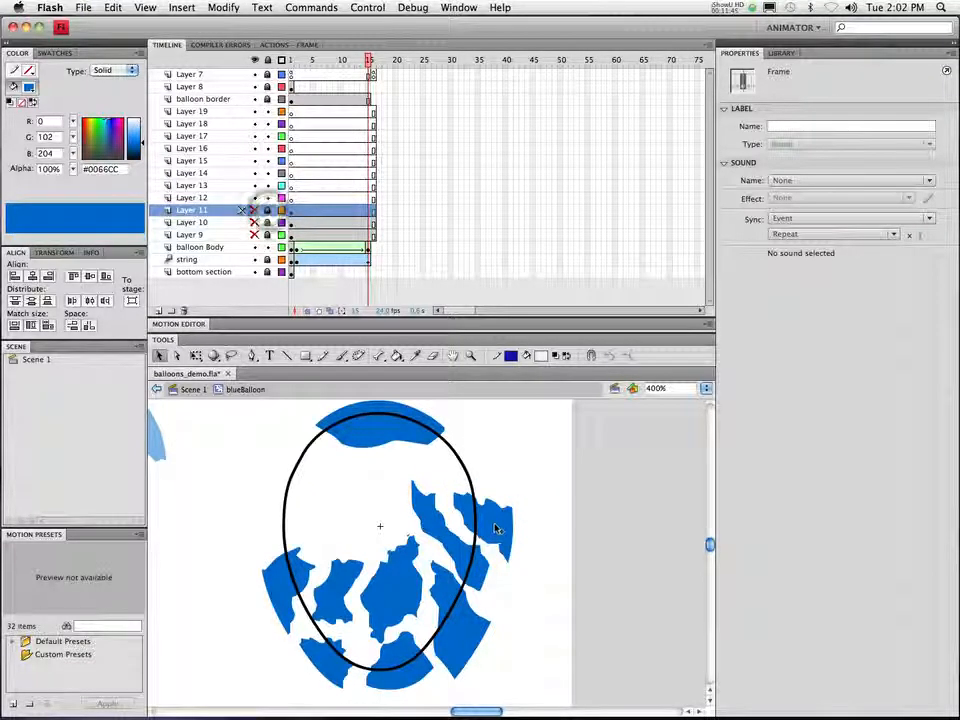
Cut the outer right fragment from balloon Body, paste it in place on Layer 12, and hide and lock that layer
click(200, 198)
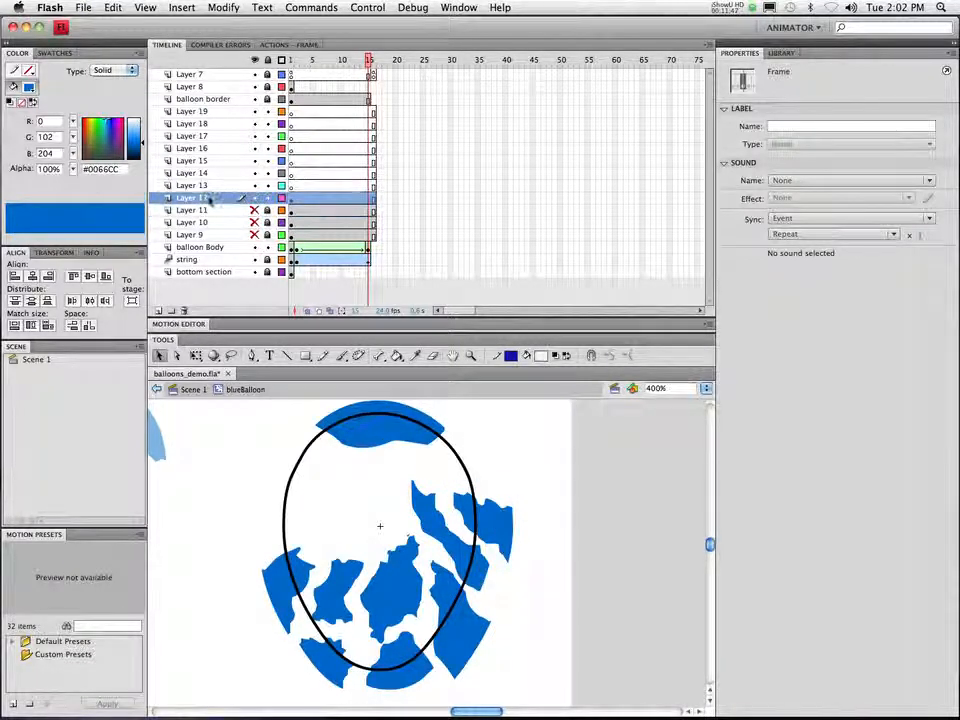
click(506, 524)
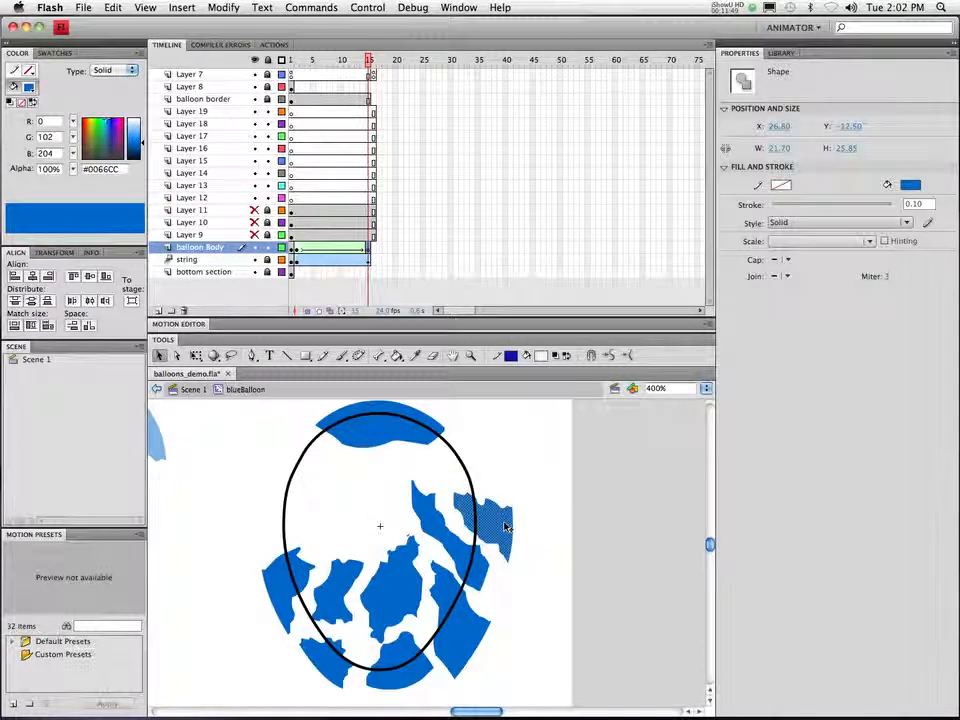
key(super+x)
click(203, 197)
key(shift+super+v)
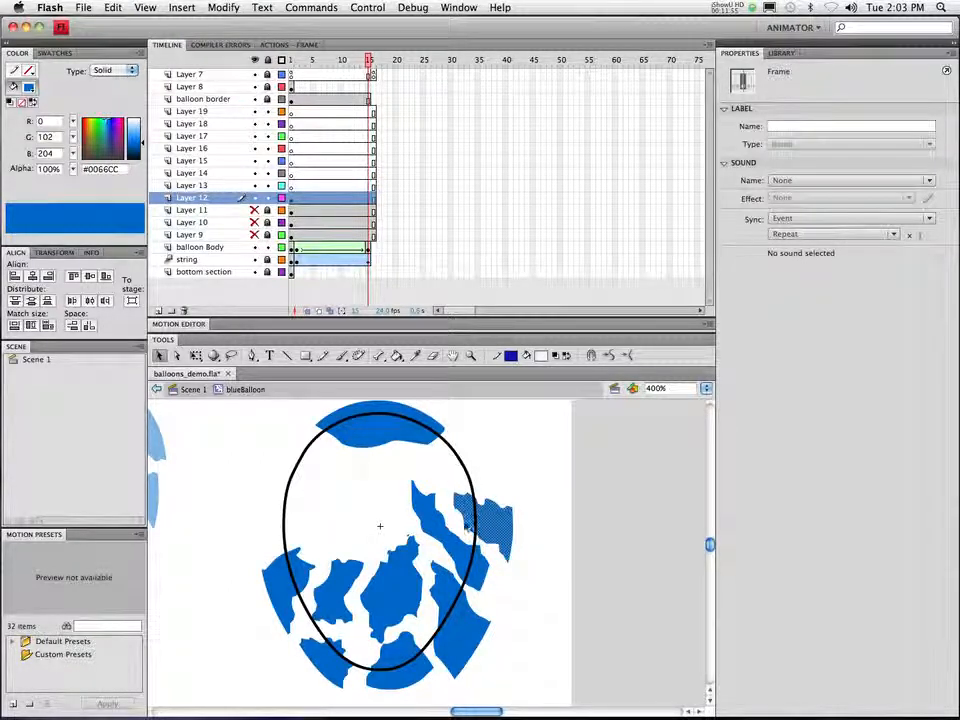
click(256, 199)
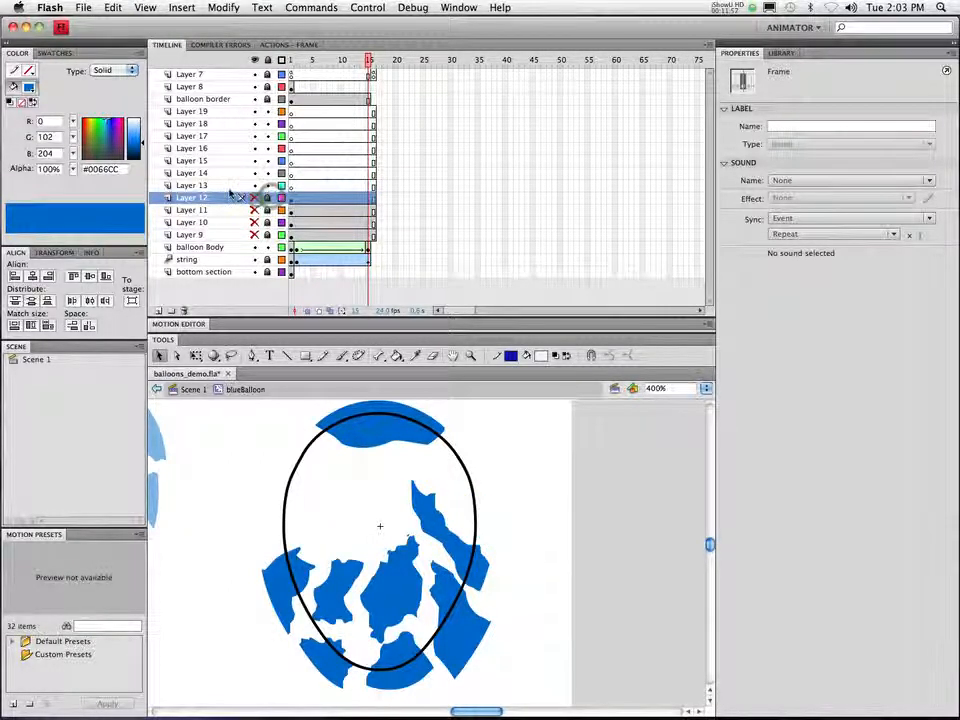
Show Layer 12 briefly to check its fragment against those remaining on balloon Body, and hide it again
click(230, 188)
click(229, 248)
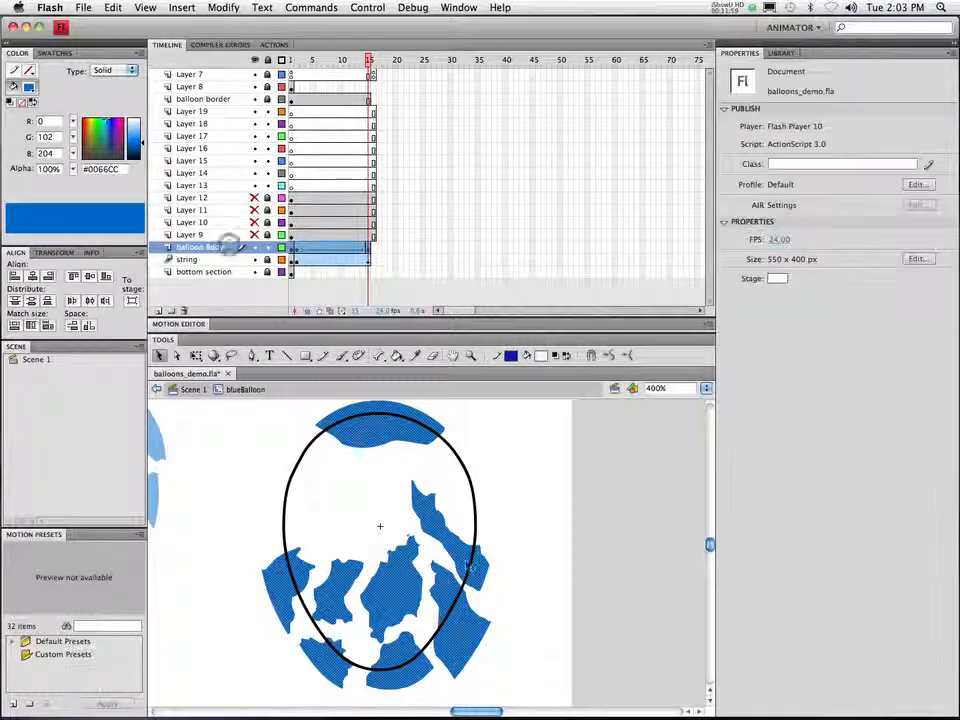
click(255, 198)
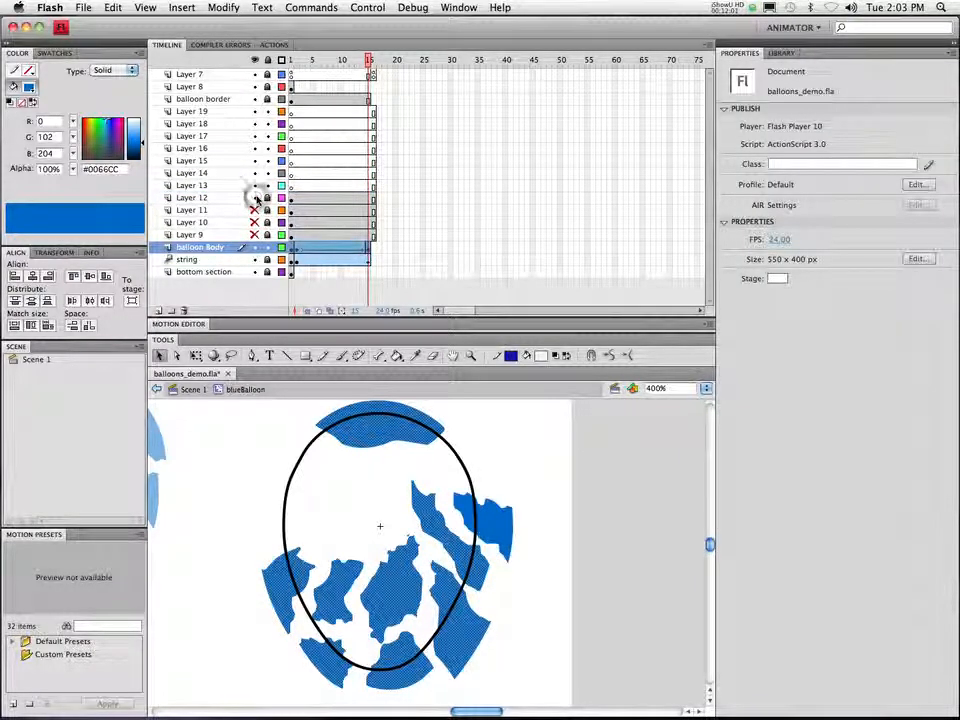
click(255, 198)
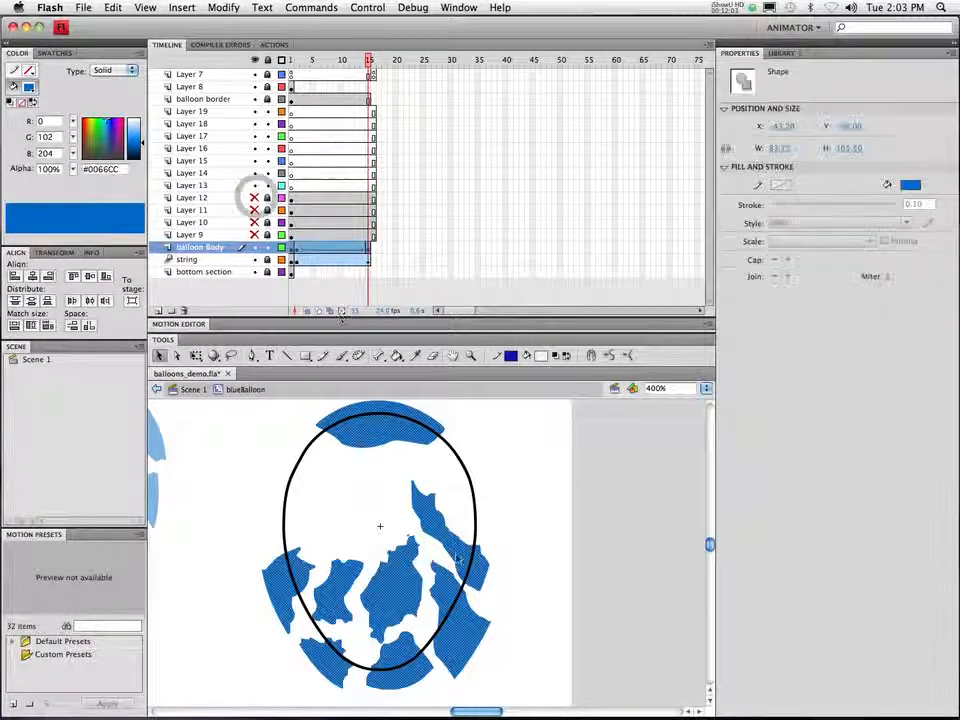
Cut the long diagonal fragment on the right from balloon Body, paste it in place on Layer 13, and hide and lock that layer
click(523, 561)
click(476, 564)
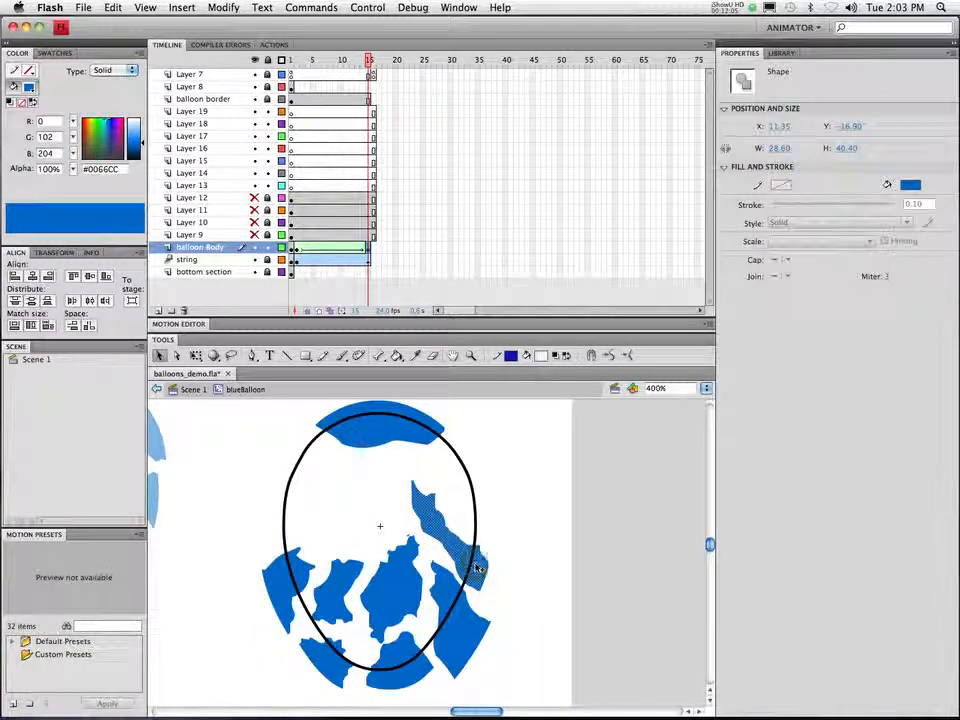
key(ctrl+x)
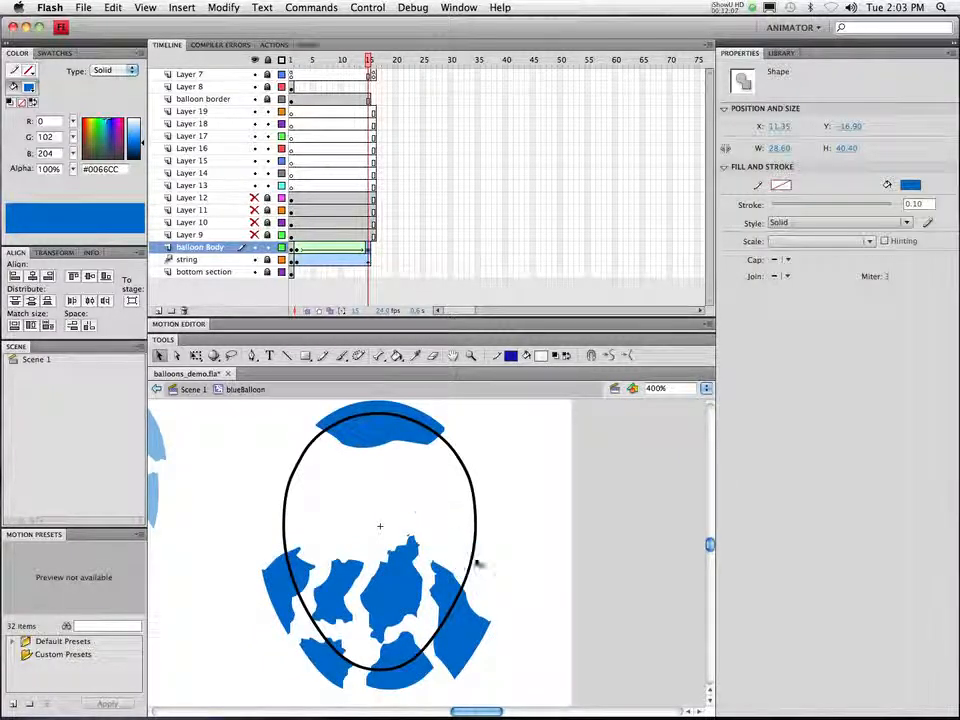
click(186, 188)
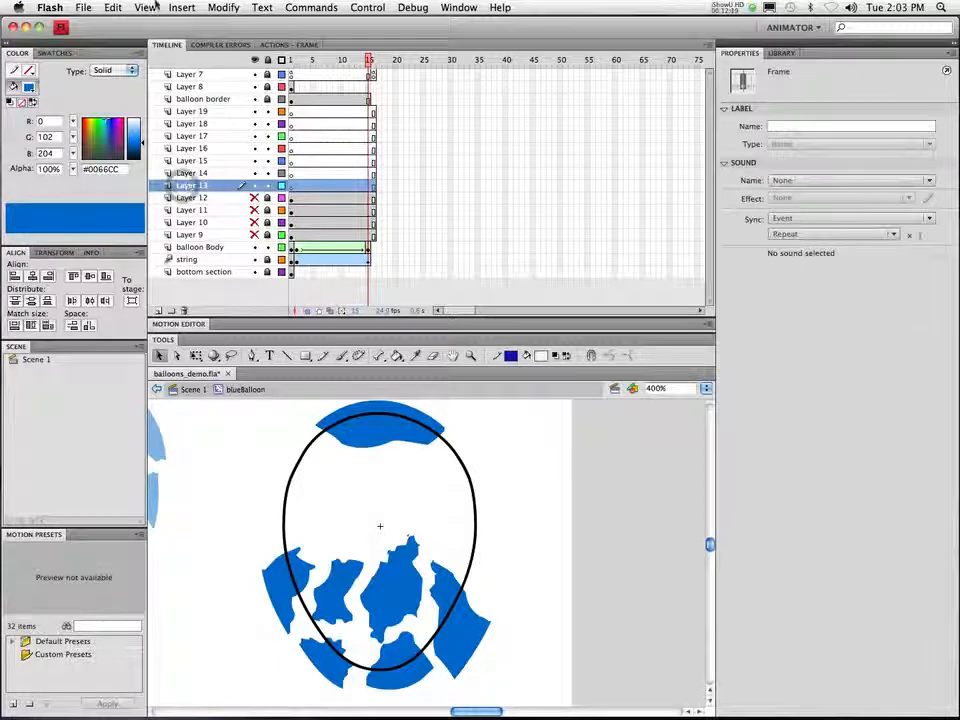
click(113, 7)
click(140, 96)
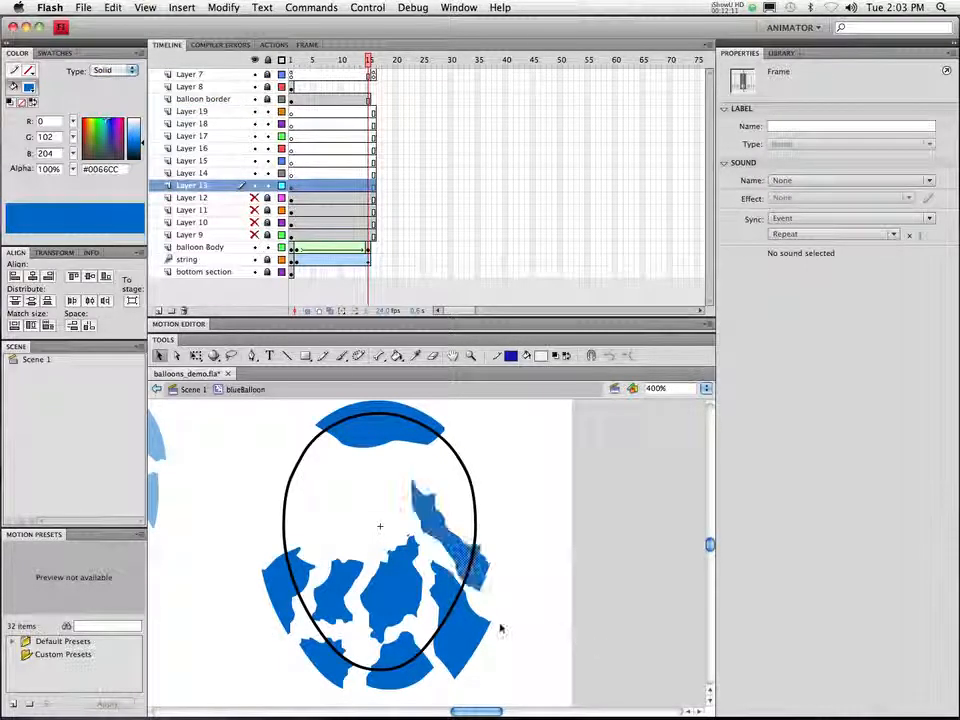
click(254, 185)
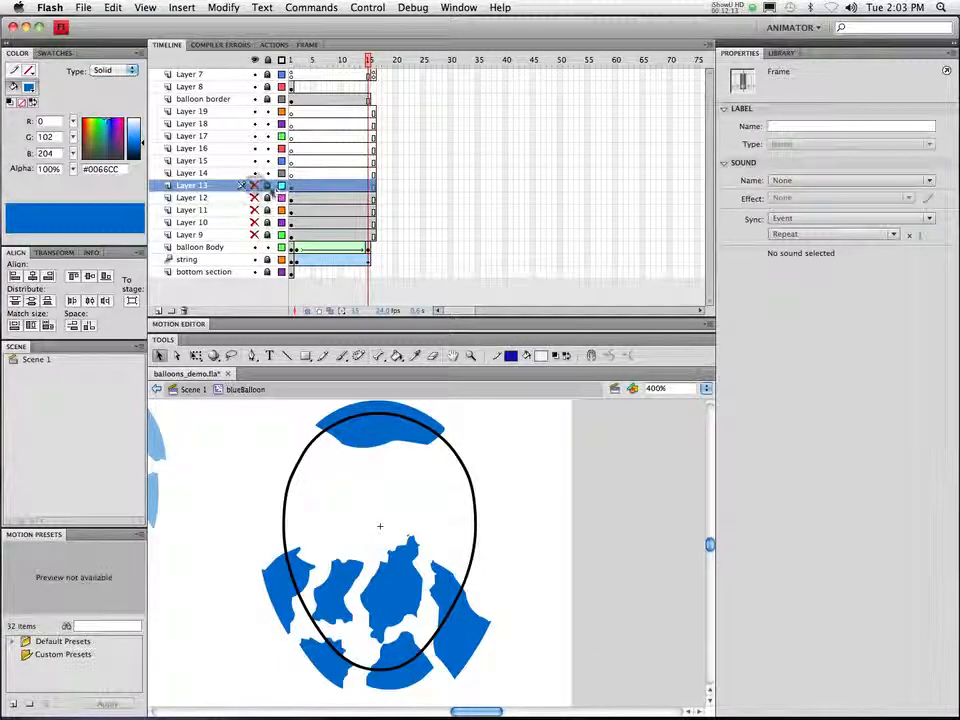
Move the lower right fragment from balloon Body to the same place on Layer 14, and hide and lock that layer
click(463, 620)
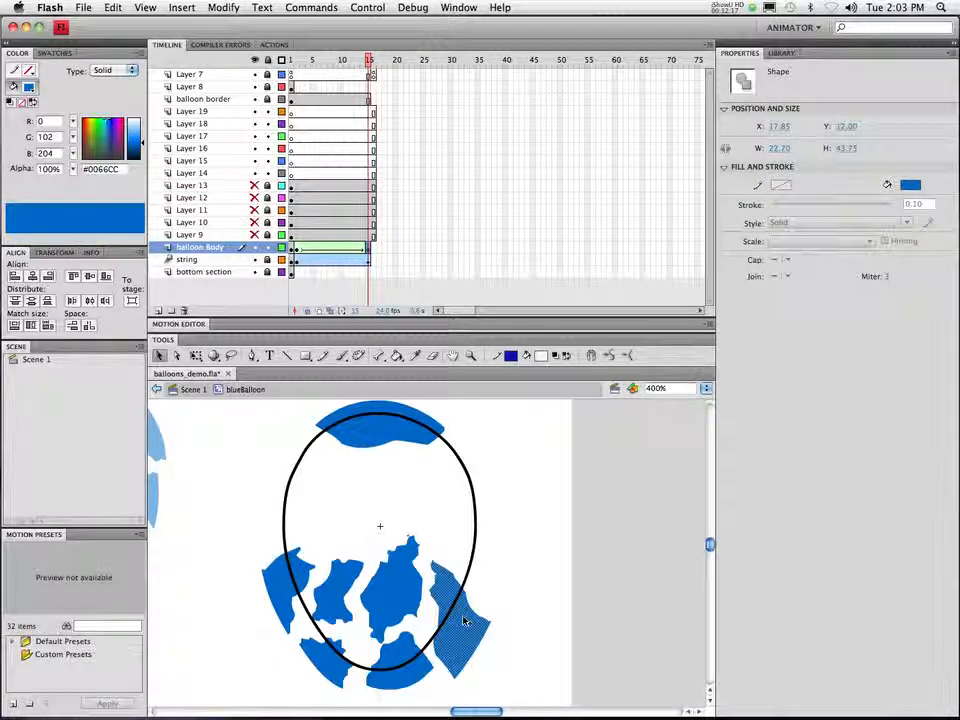
click(195, 173)
click(113, 8)
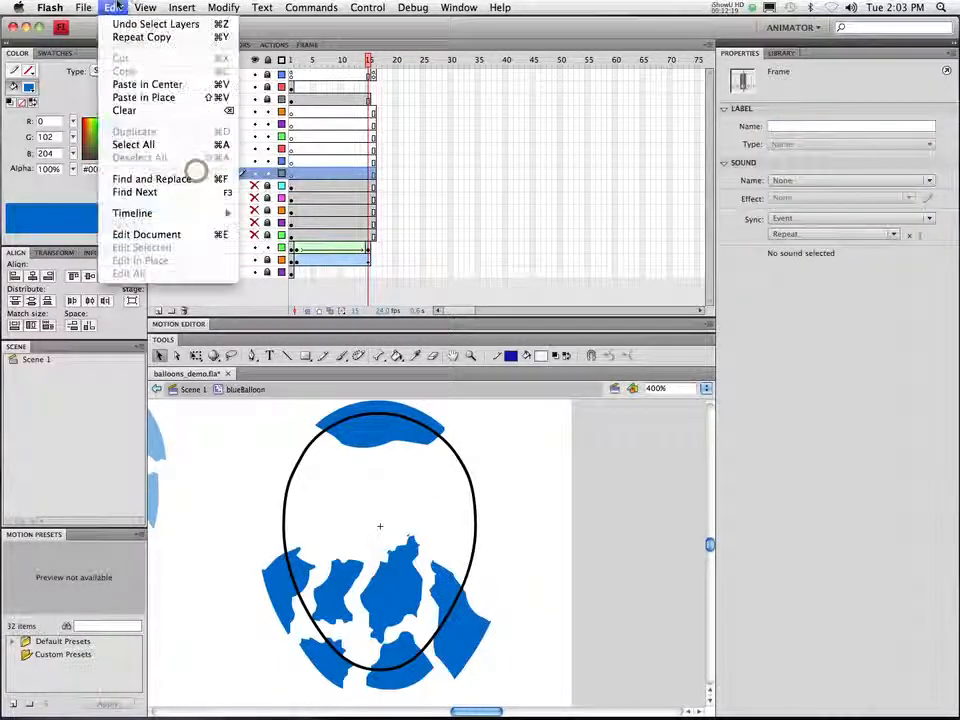
click(139, 97)
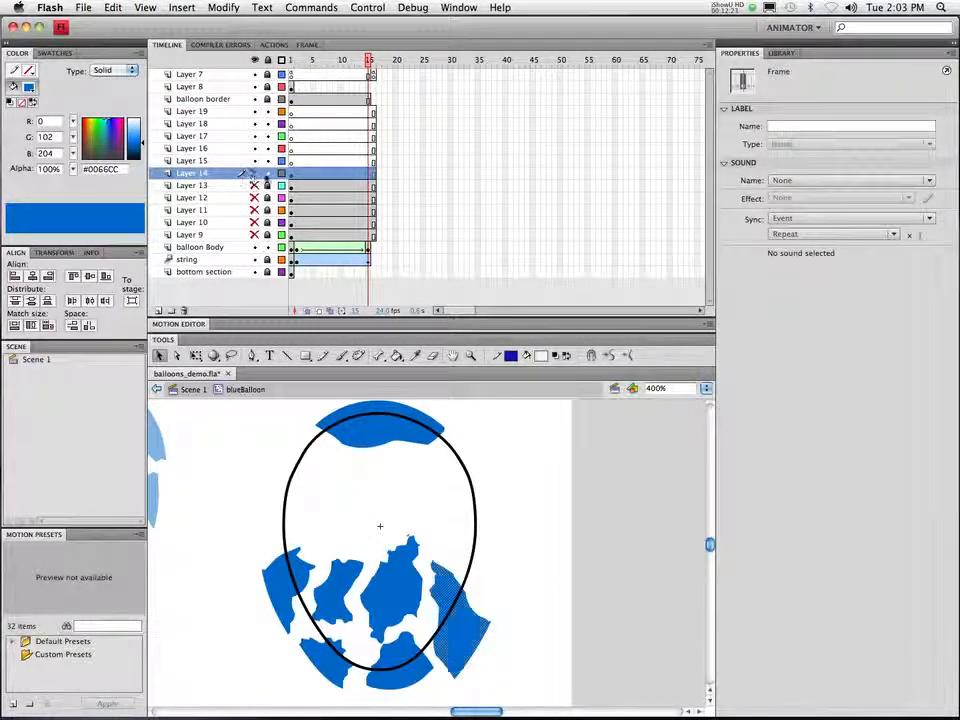
click(253, 173)
click(476, 622)
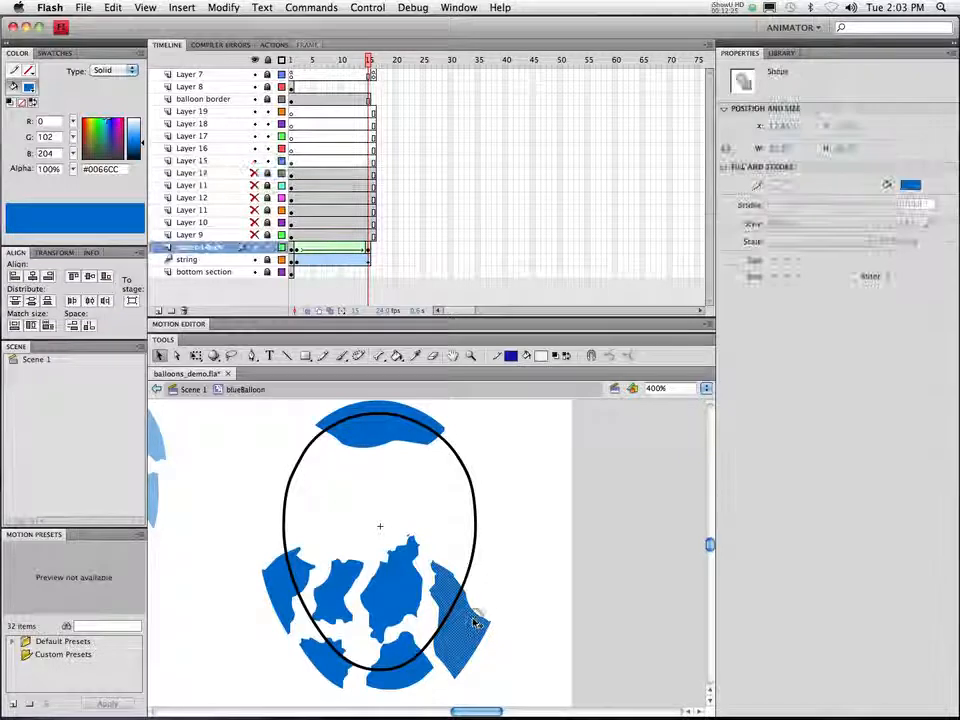
key(Delete)
Cut the large lower middle fragment from balloon Body, paste it in place on Layer 15, and hide and lock that layer
click(386, 584)
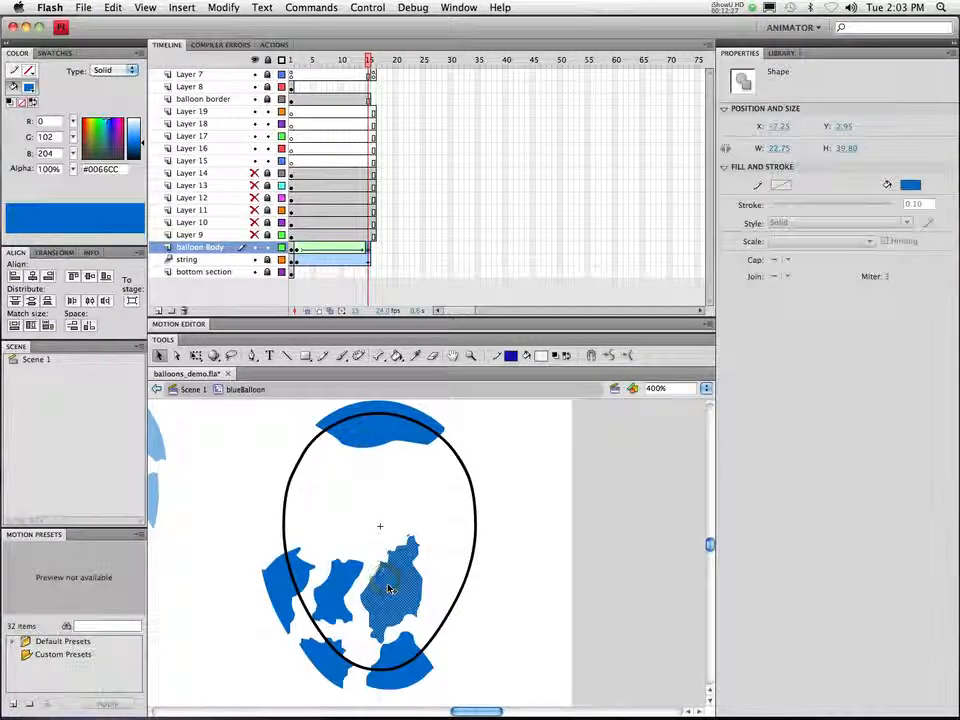
key(Delete)
click(228, 161)
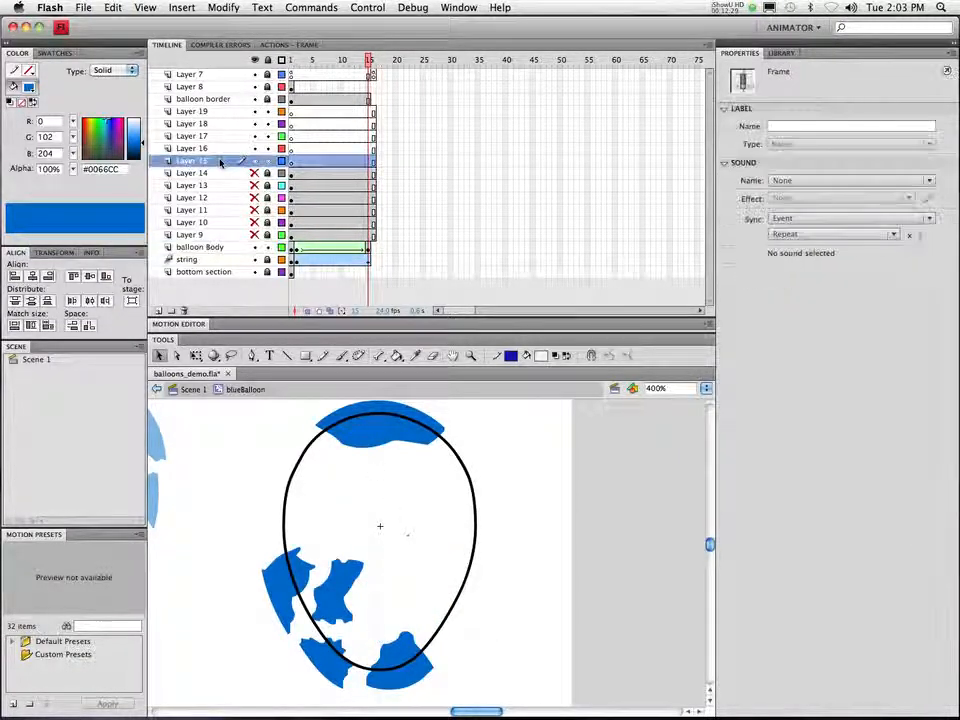
click(113, 7)
click(117, 99)
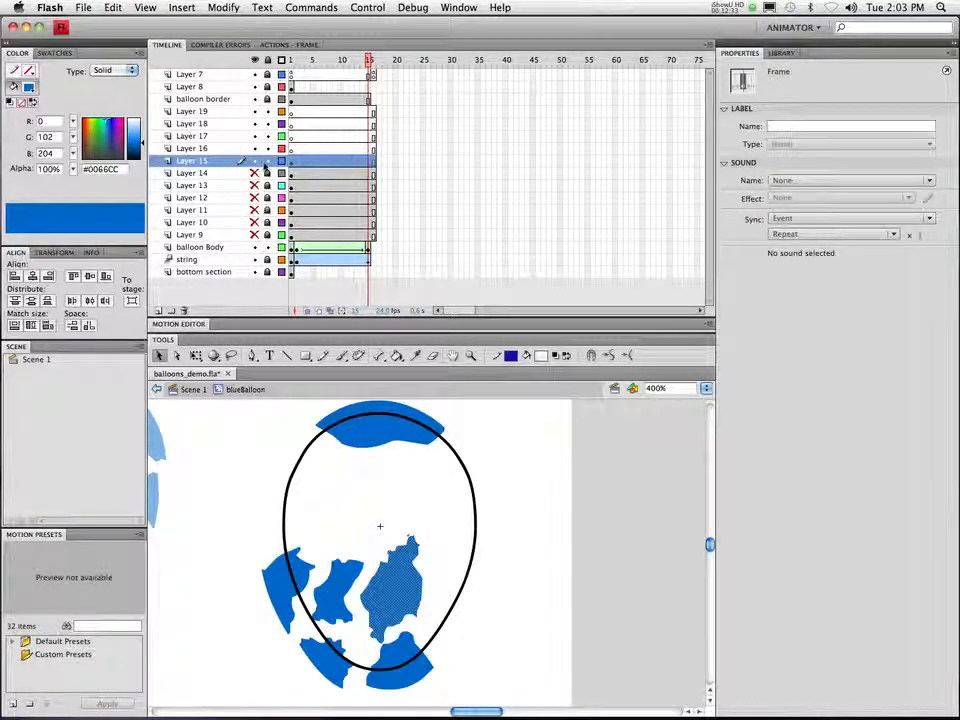
click(255, 161)
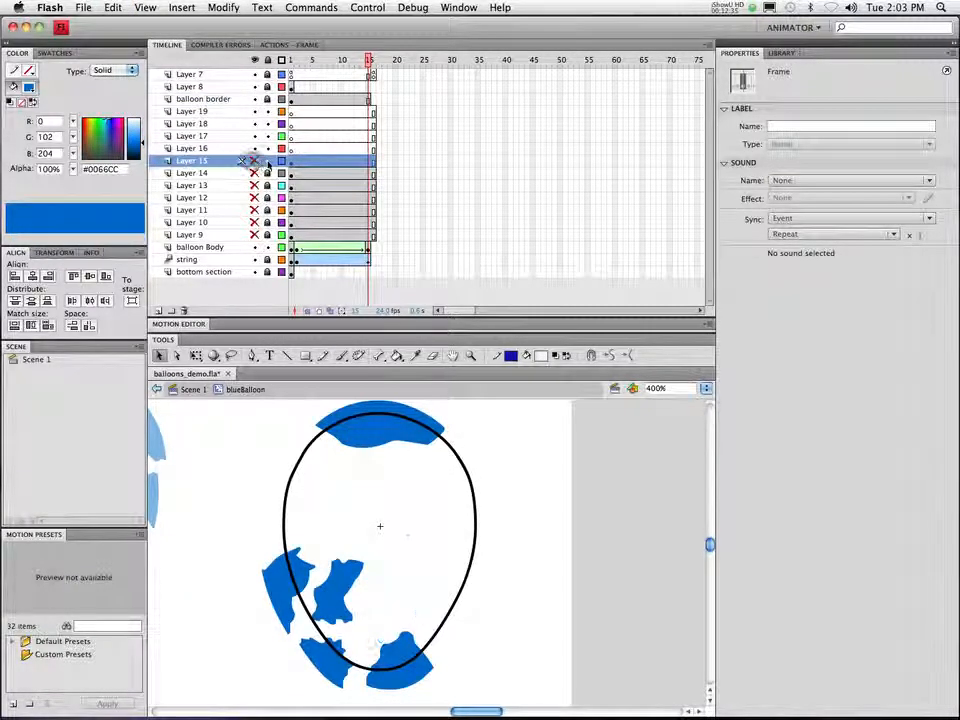
Cut the bottom middle fragment from balloon Body, paste it in place on Layer 16, and hide and lock that layer
click(408, 670)
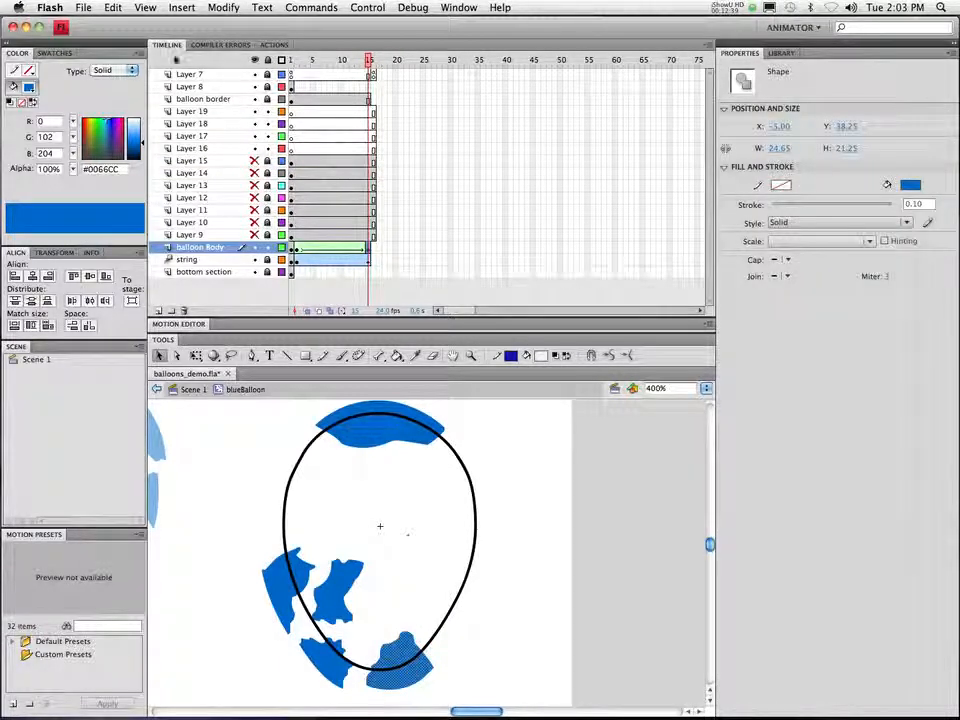
key(Delete)
click(113, 7)
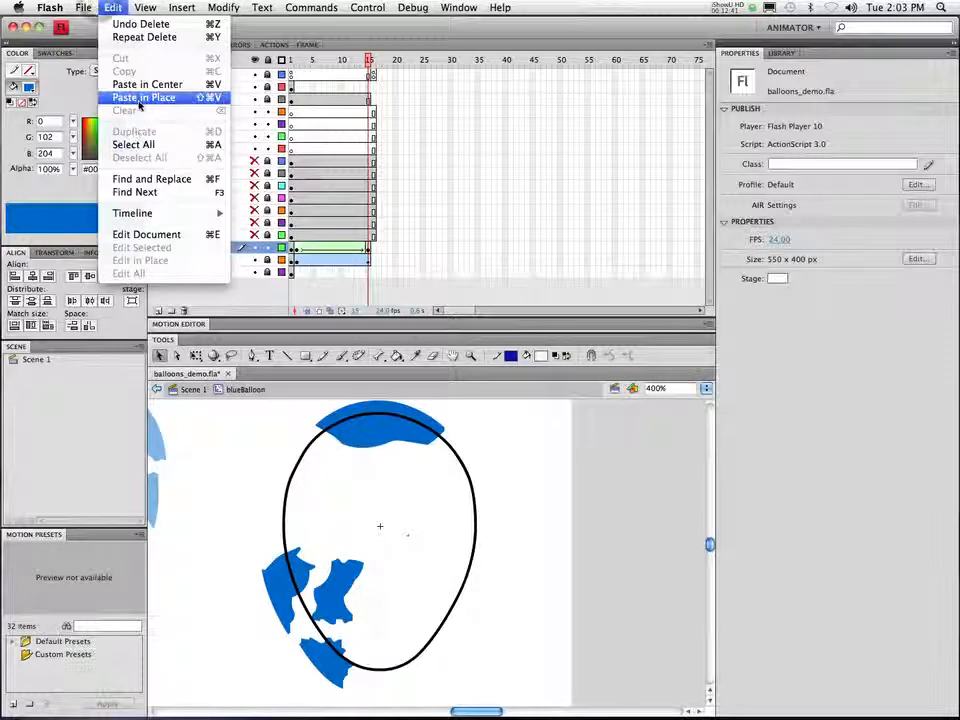
click(147, 9)
click(200, 153)
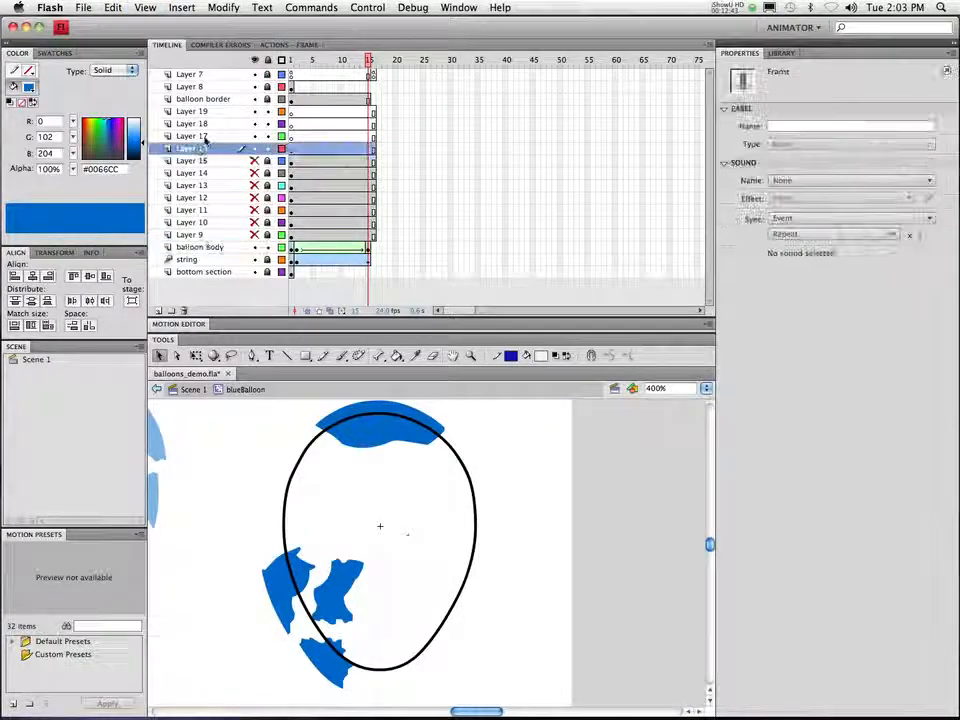
click(145, 7)
click(142, 97)
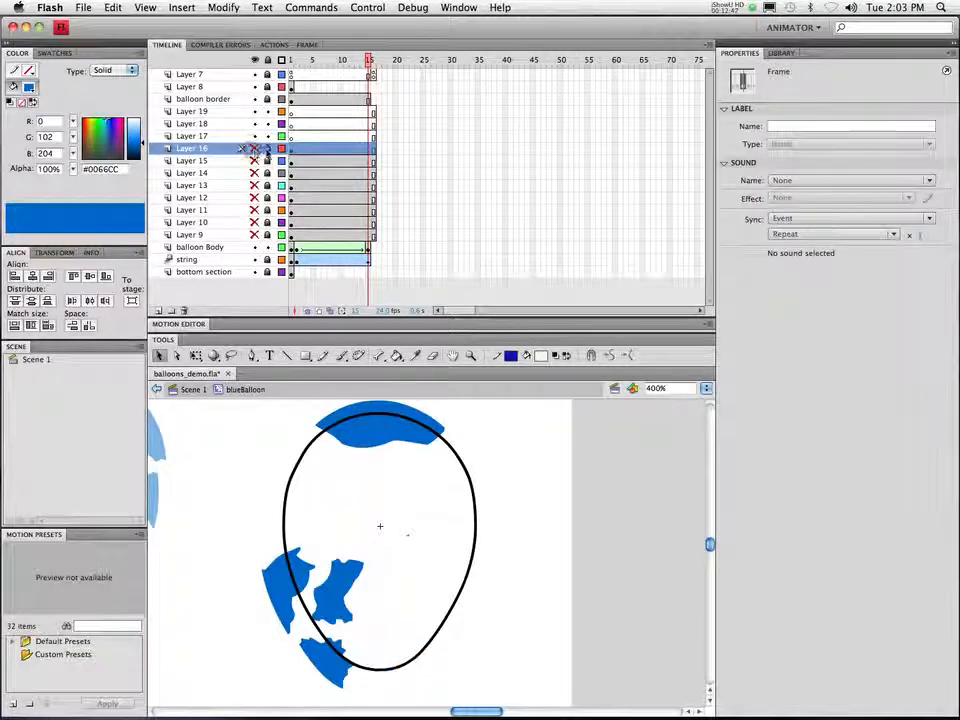
click(253, 148)
Cut the bottom left fragment from balloon Body, paste it in place on Layer 17, and hide and lock that layer
click(327, 670)
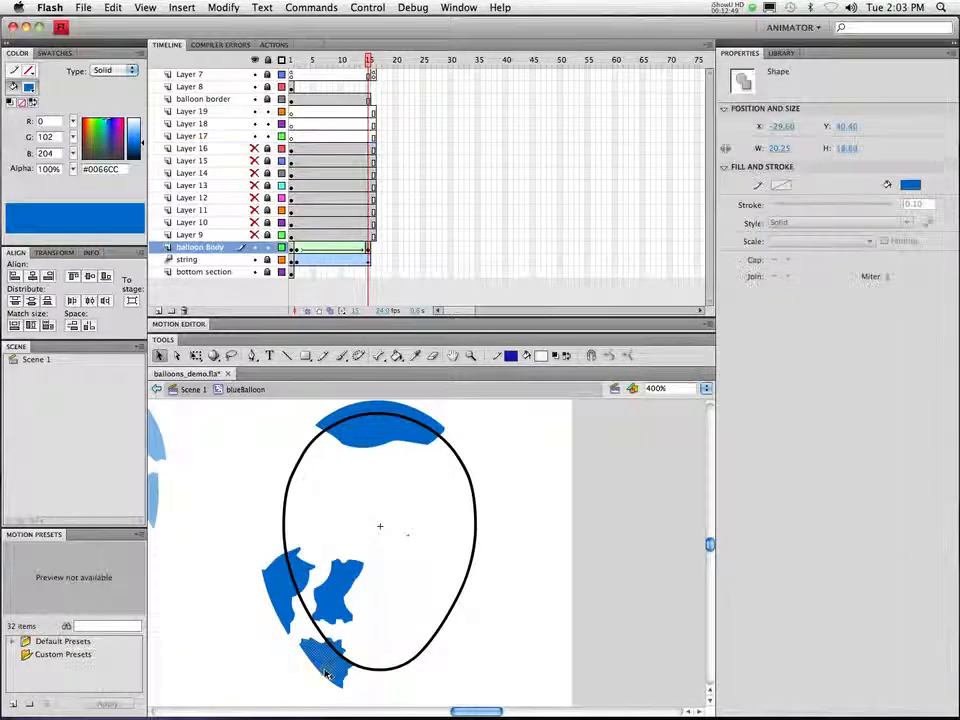
key(super+x)
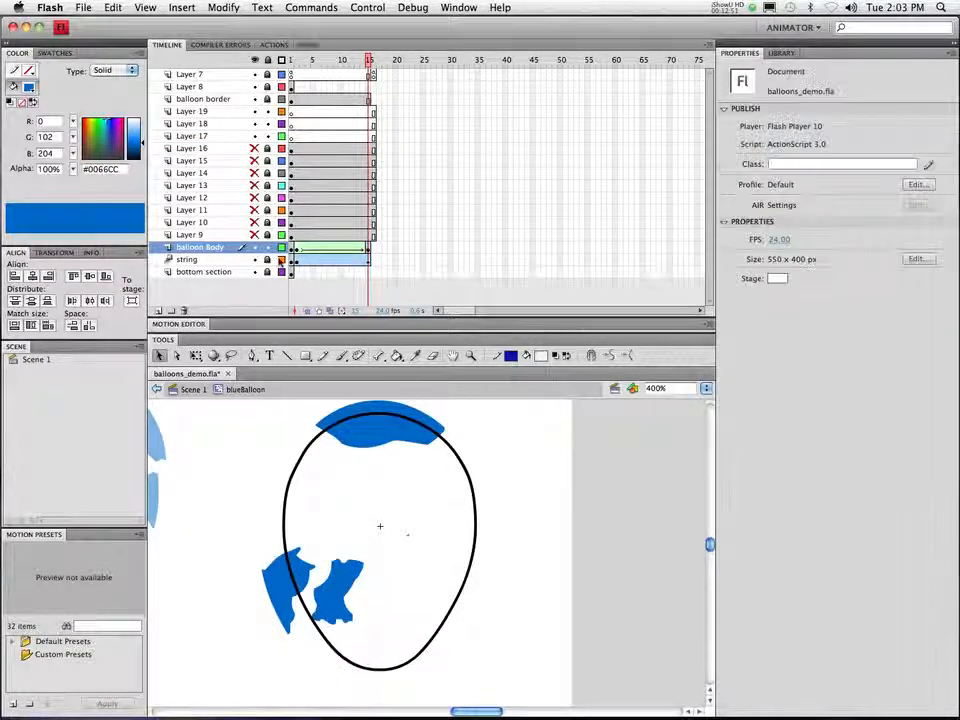
click(202, 133)
click(120, 6)
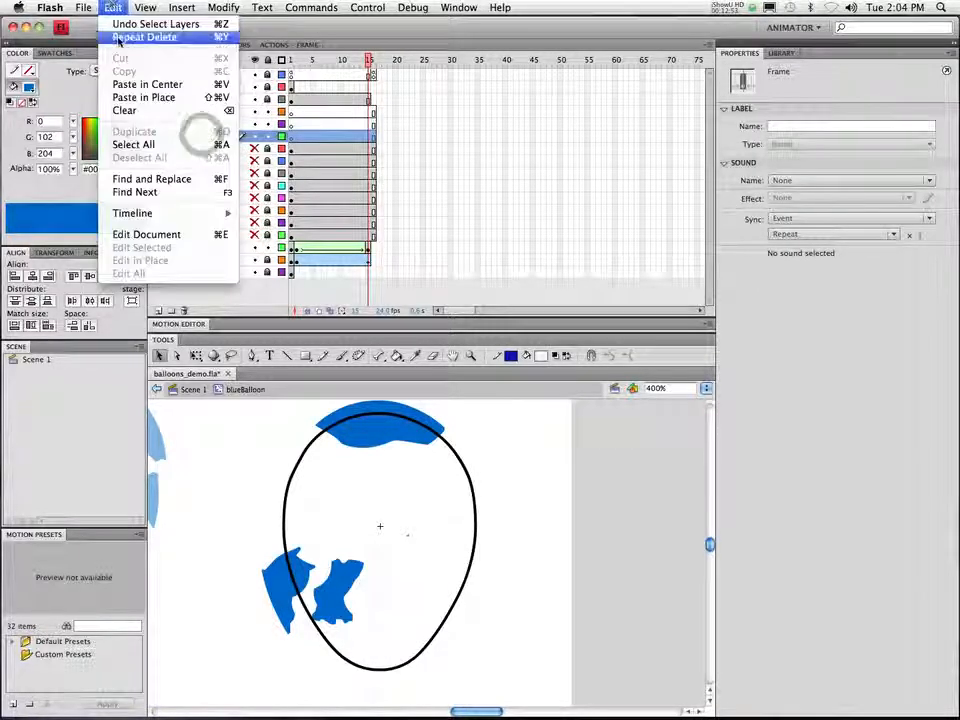
click(137, 97)
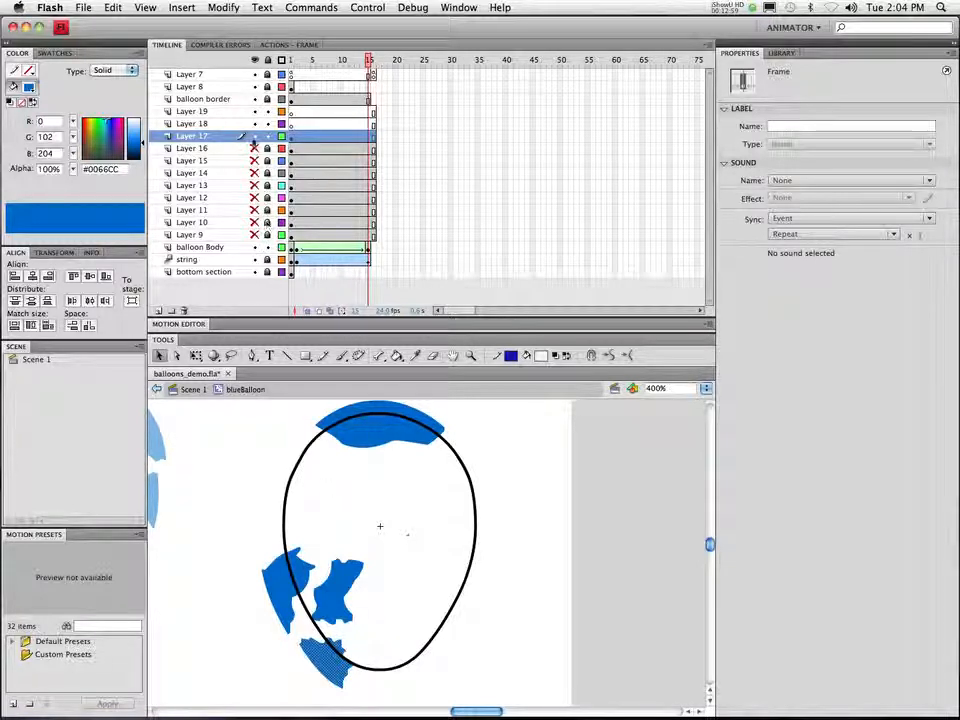
click(254, 136)
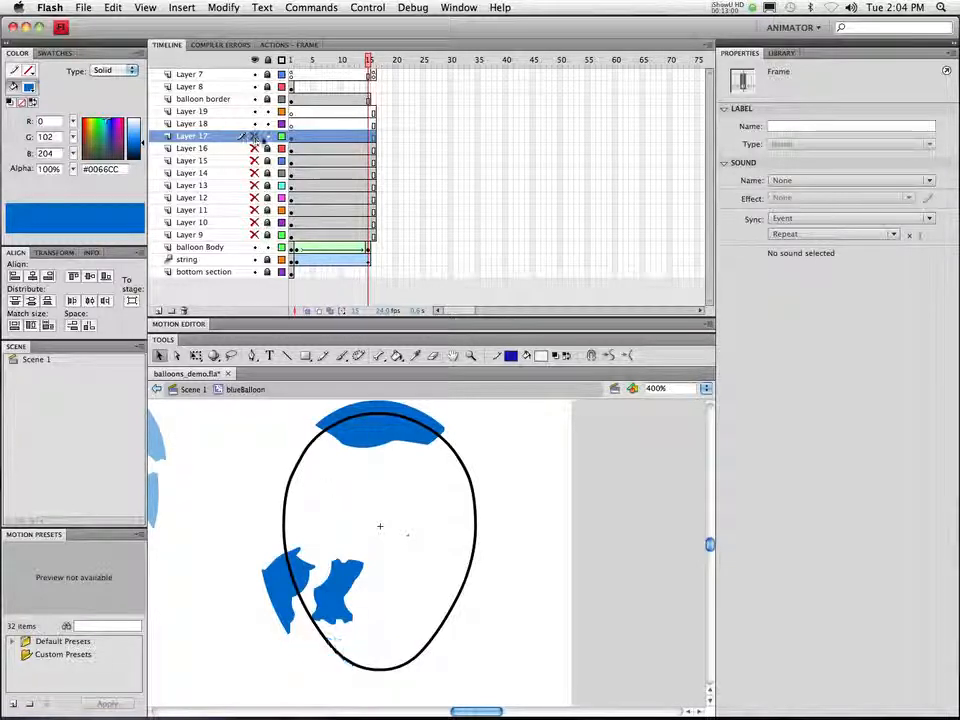
Cut the inner lower left fragment from balloon Body and paste it in place on Layer 18
click(336, 590)
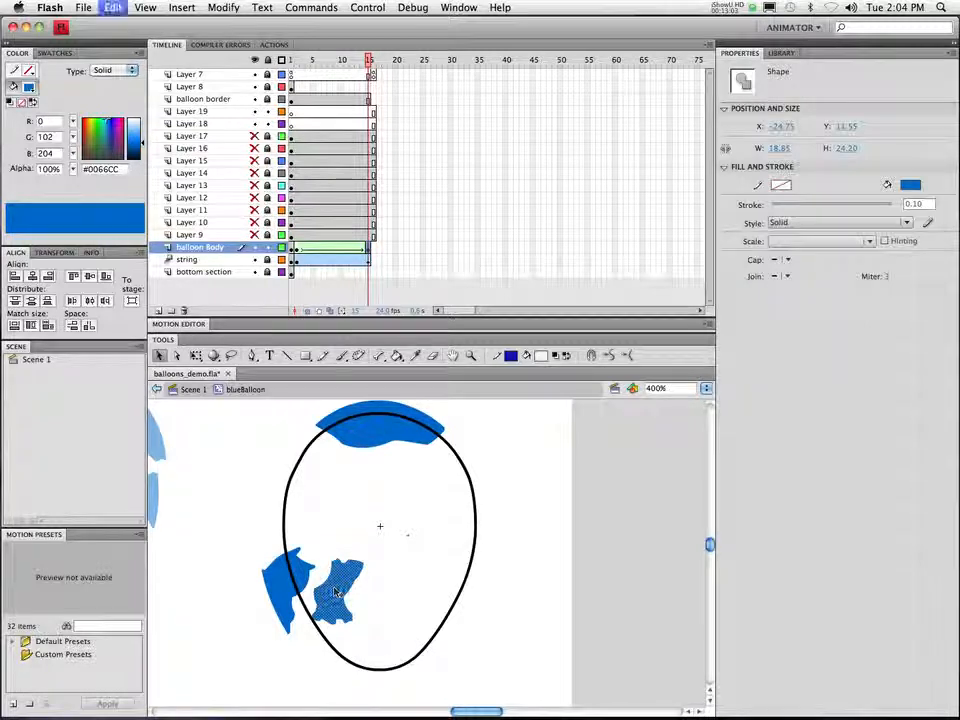
key(Delete)
click(175, 123)
click(113, 7)
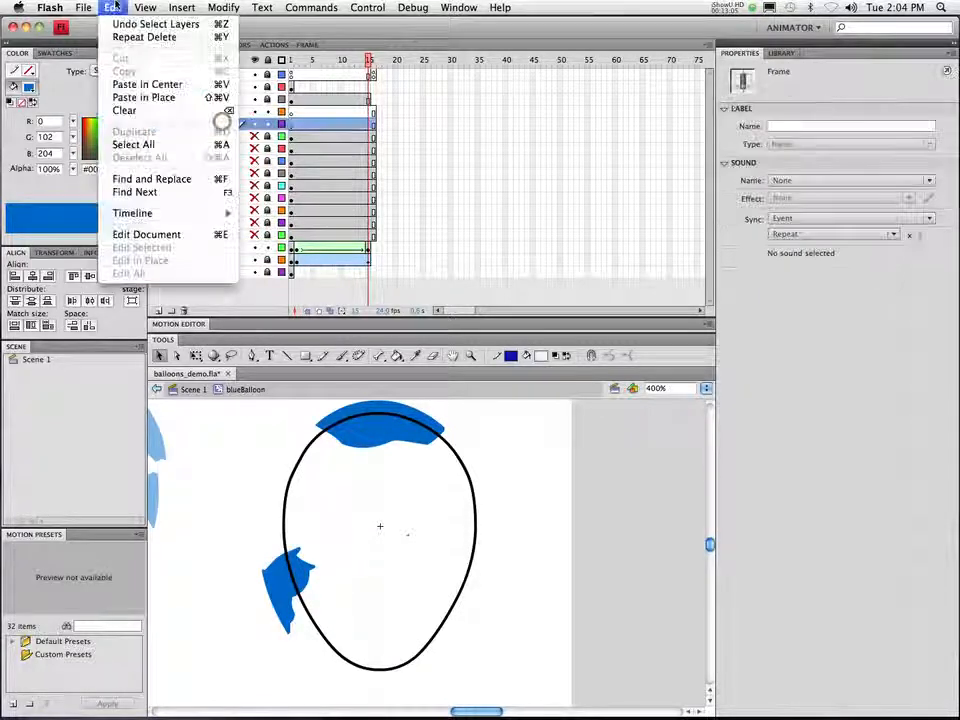
click(135, 98)
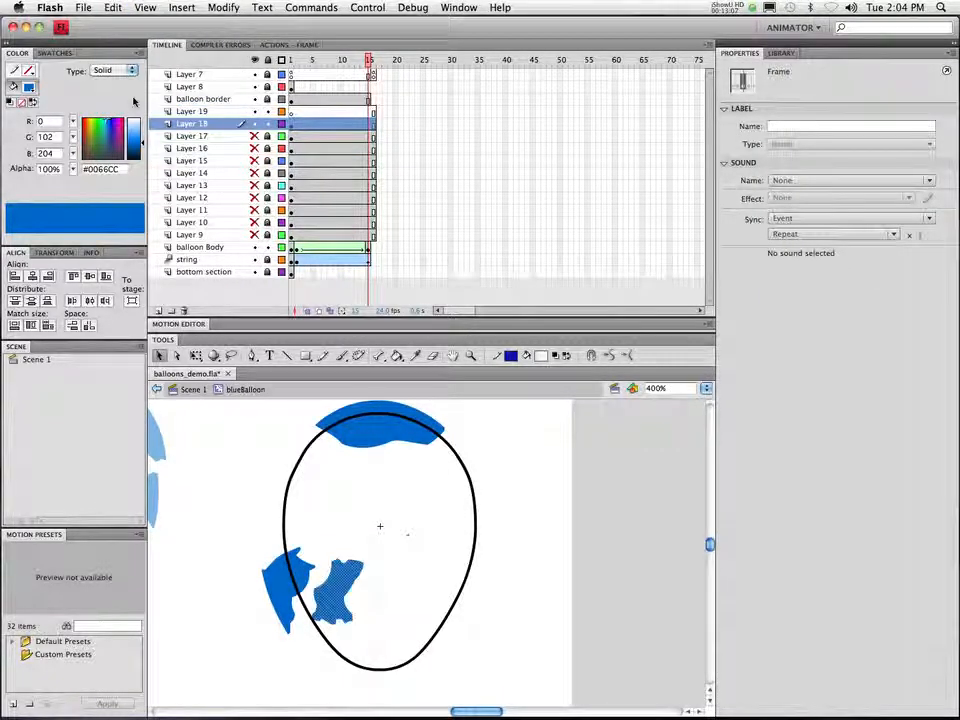
Move all remaining balloon Body fragments to the same place on Layer 19, hiding and locking Layer 18
click(212, 247)
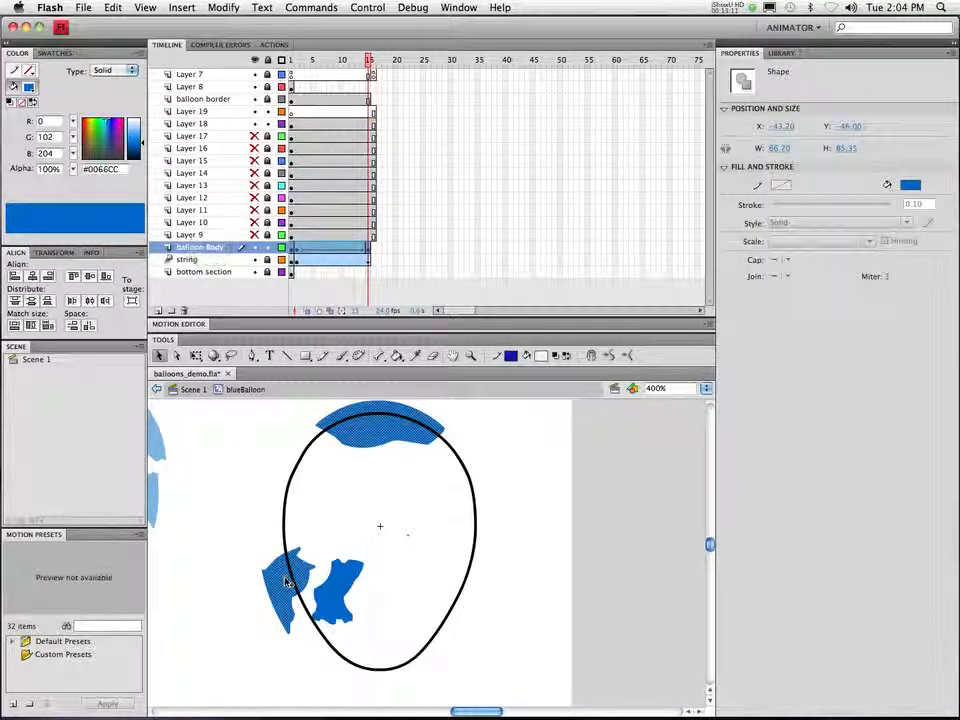
key(Delete)
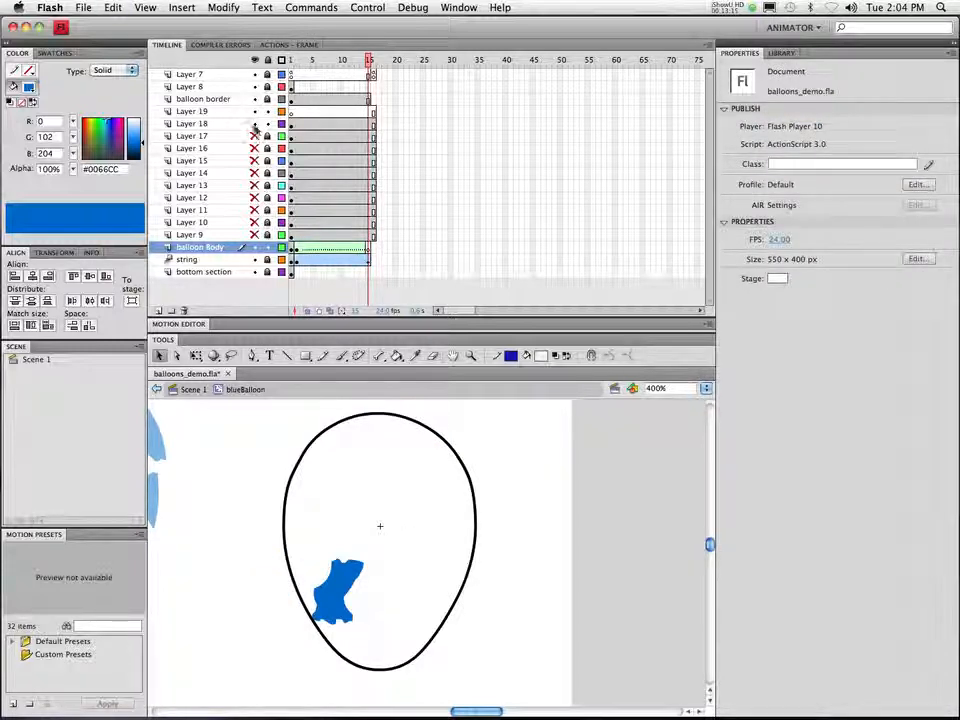
click(255, 124)
click(232, 111)
click(113, 7)
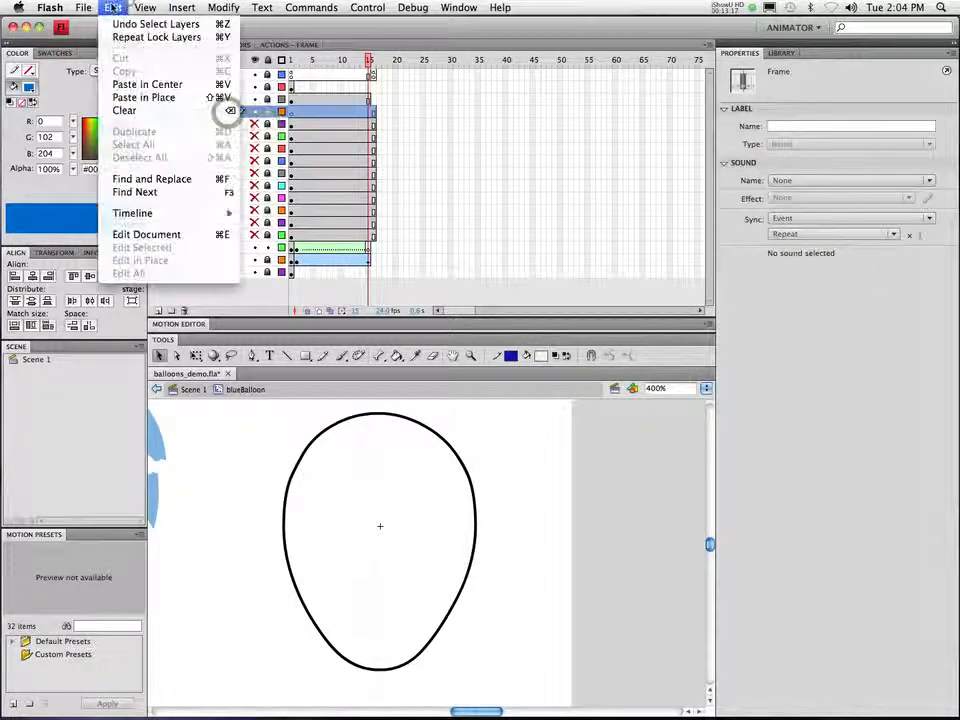
click(143, 97)
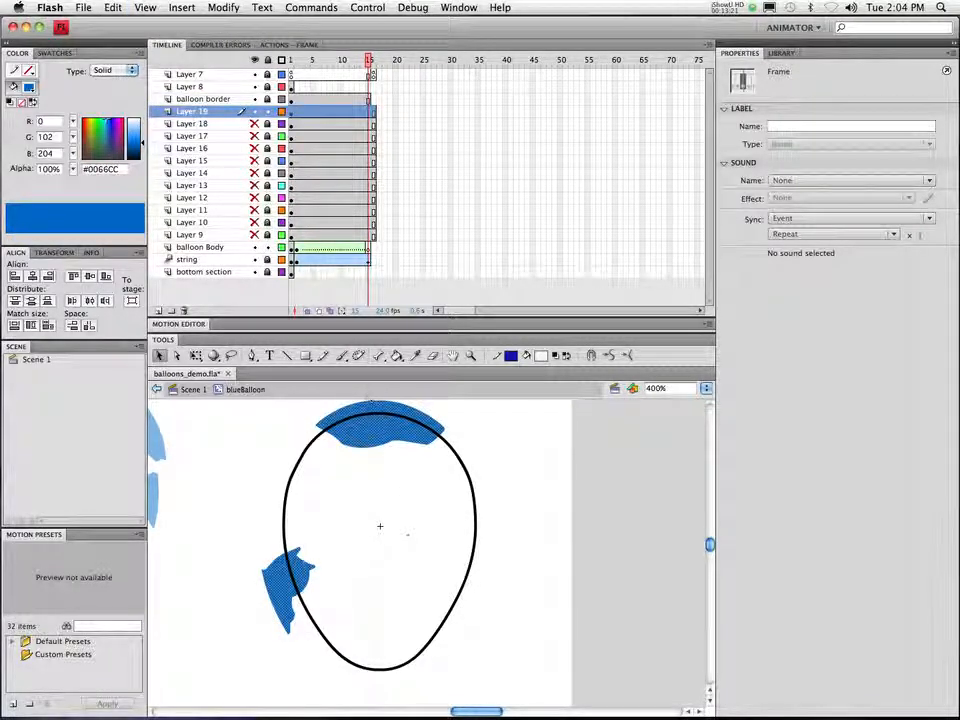
Delete the top fragment from Layer 19, keeping the outer left one, and hide and lock the layer
click(451, 430)
click(419, 431)
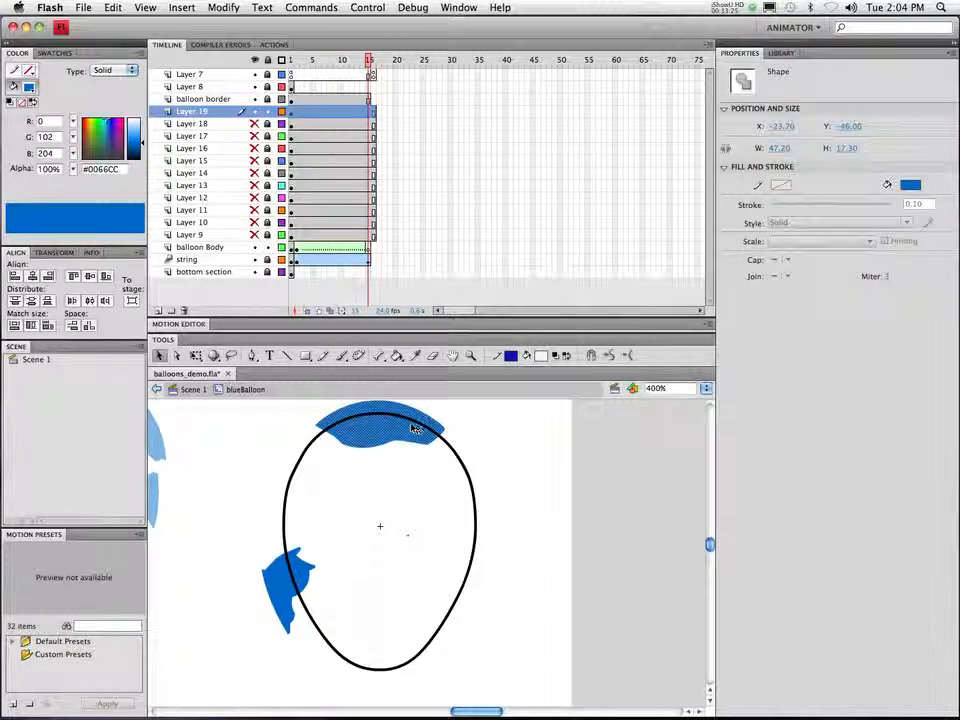
key(Delete)
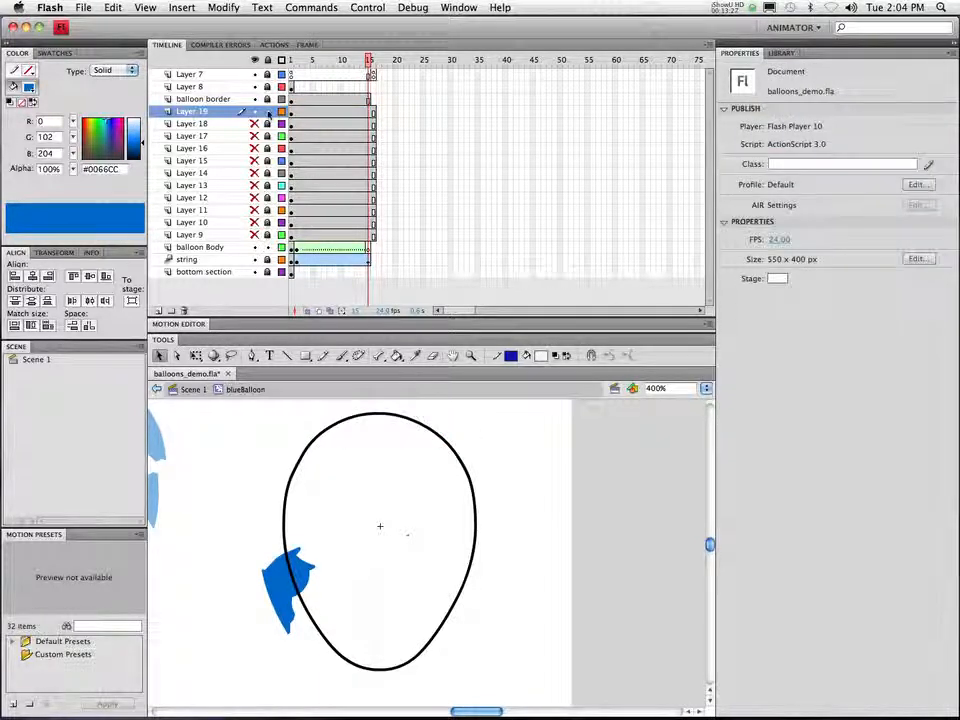
click(254, 111)
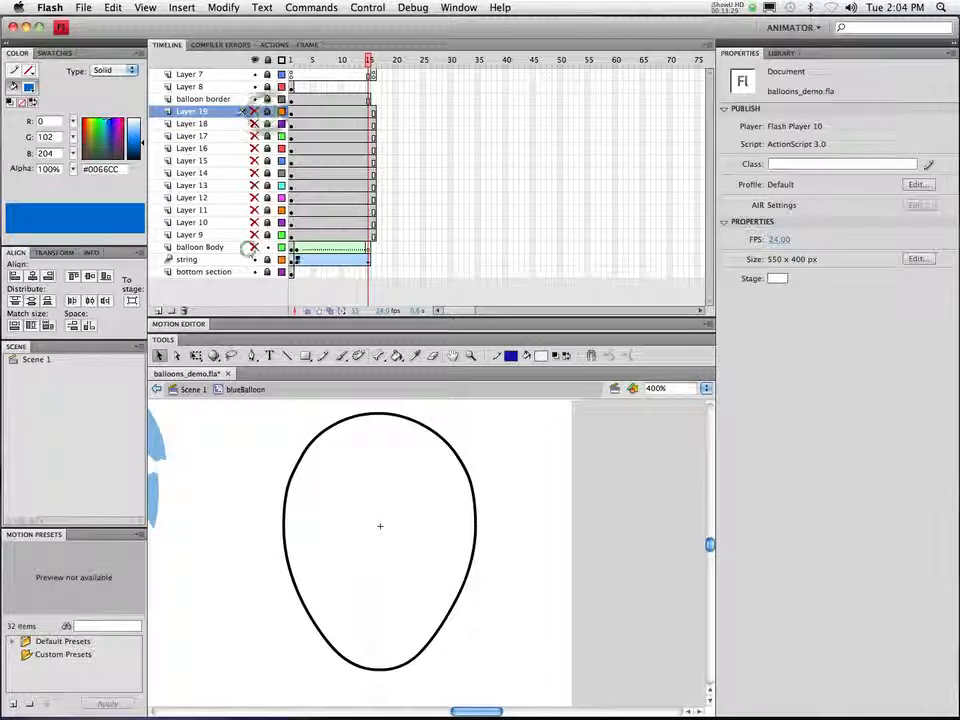
Undo the edits on Layers 18 and 19 back to before the remaining fragments were cut from balloon Body
click(368, 250)
click(113, 7)
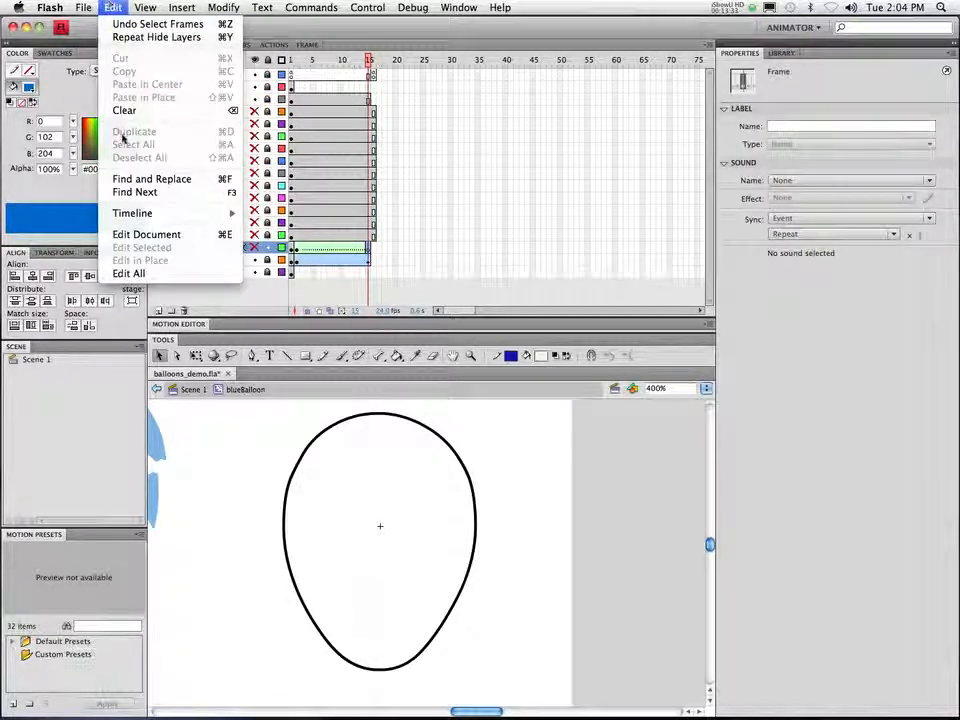
click(113, 7)
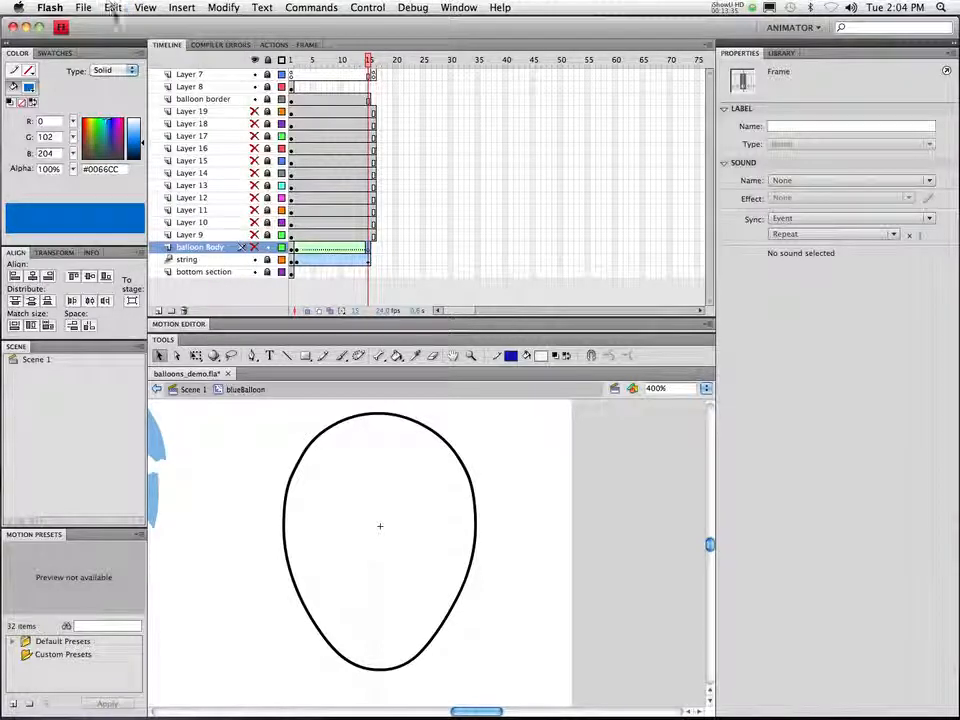
key(super+z)
key(super+z)
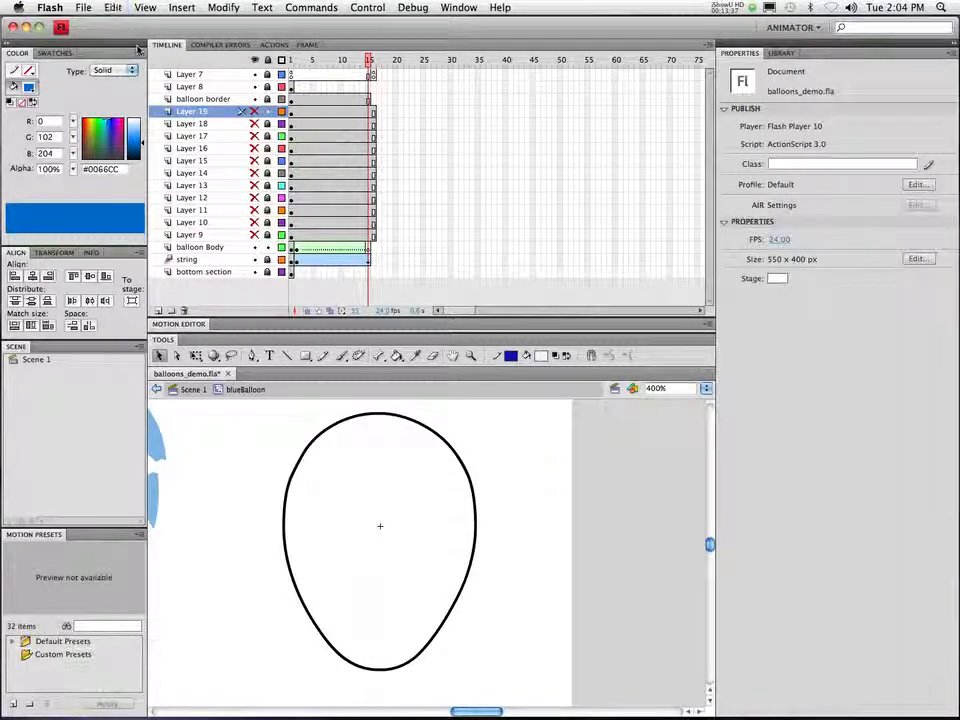
key(super+z)
key(super+z)
key(super+z)
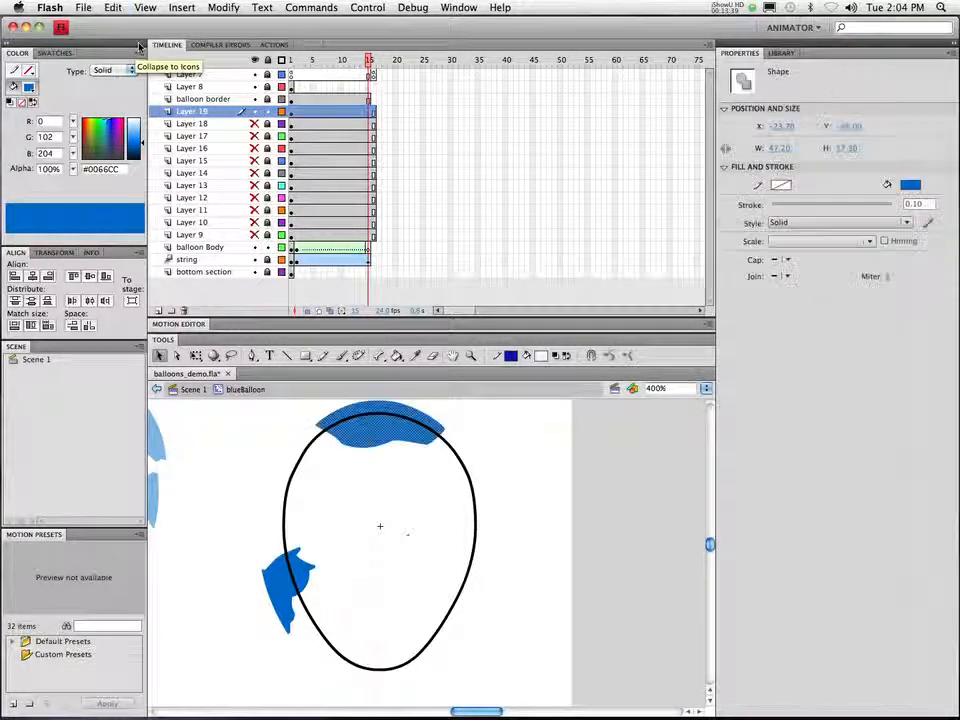
key(super+z)
key(super+z)
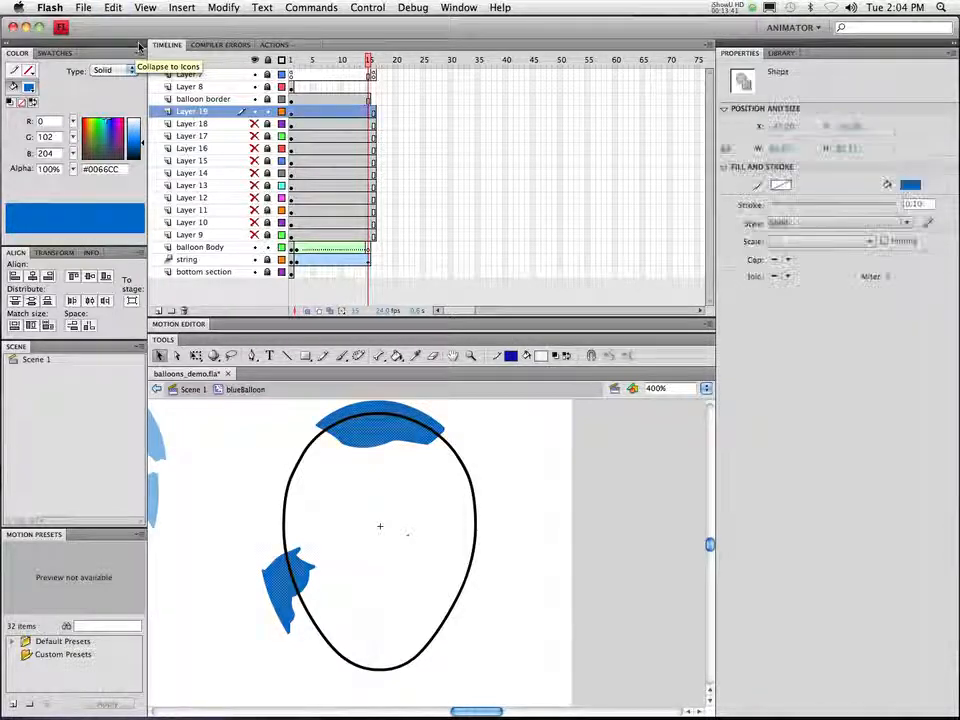
key(super+z)
key(super+z)
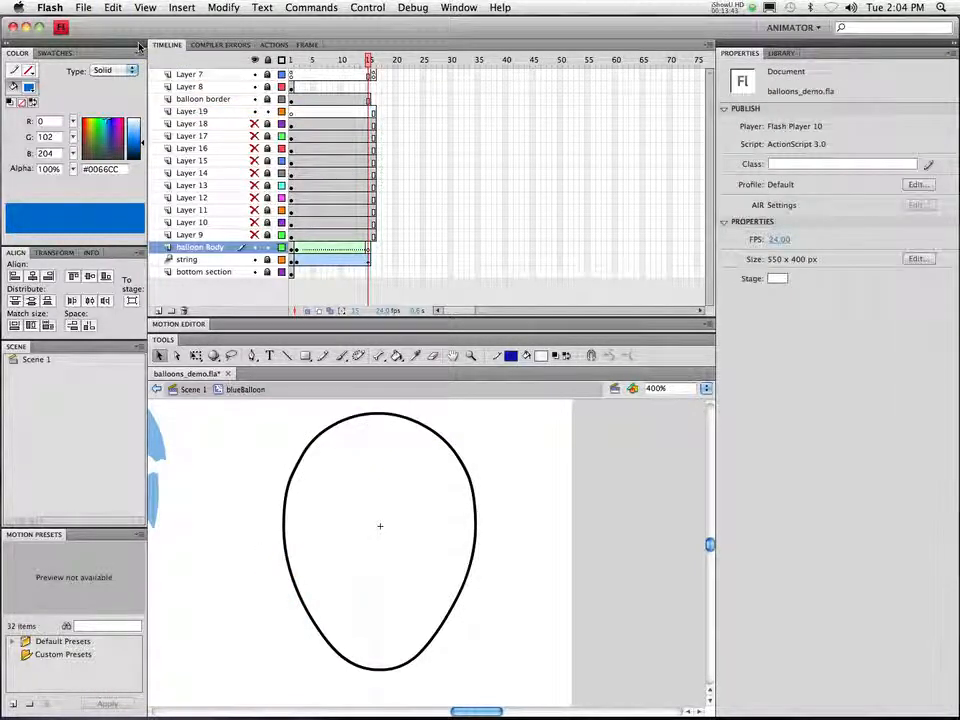
key(super+z)
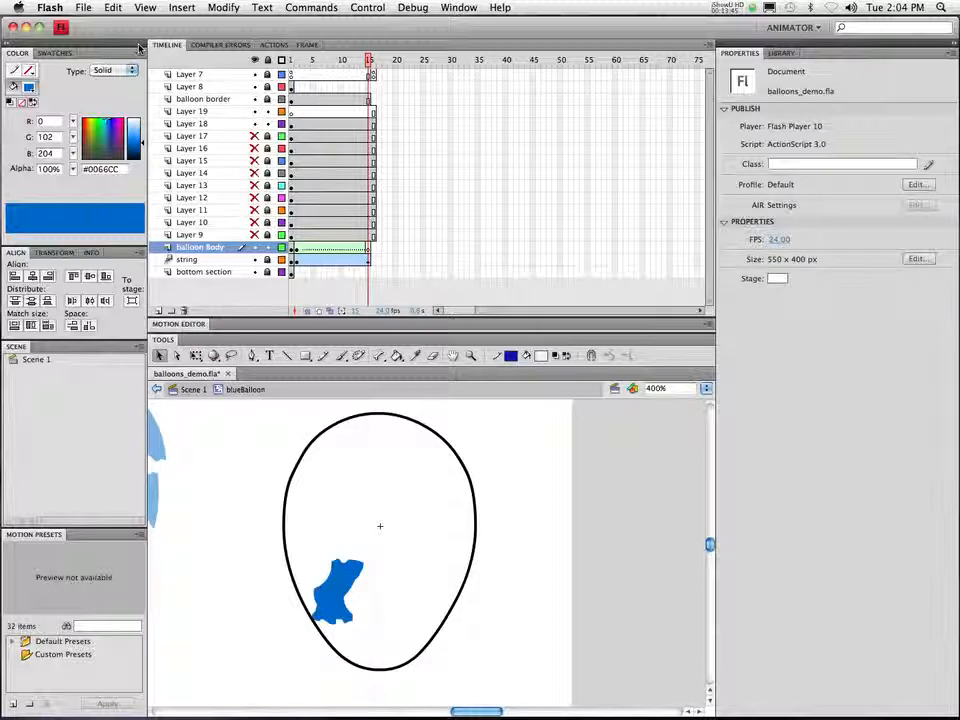
key(super+z)
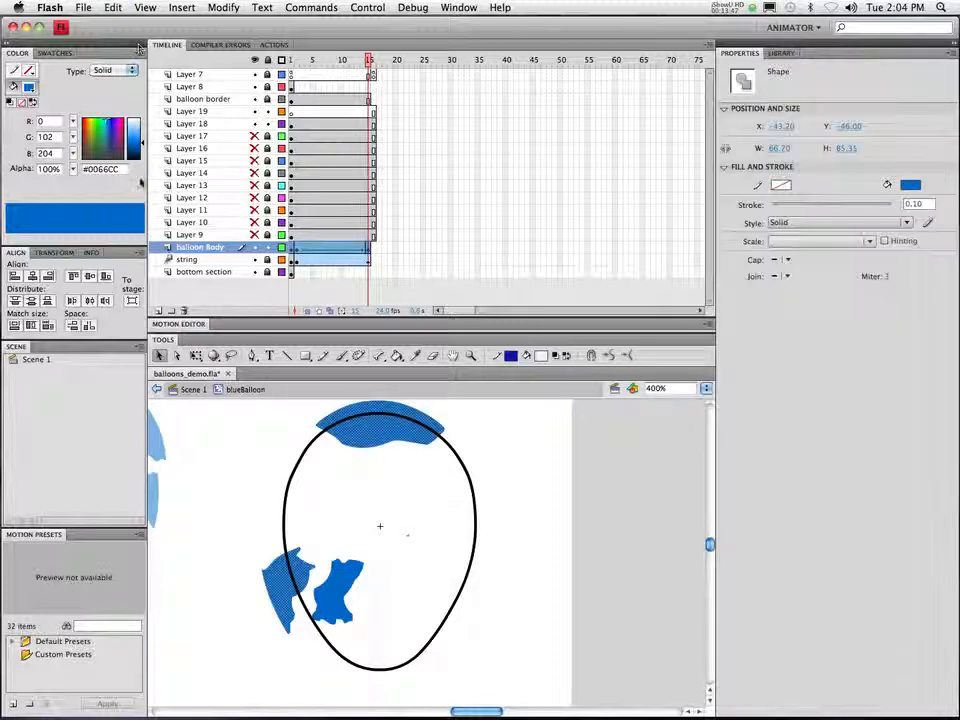
Hide and lock Layer 18, leaving the balloon Body fragments editable
click(249, 495)
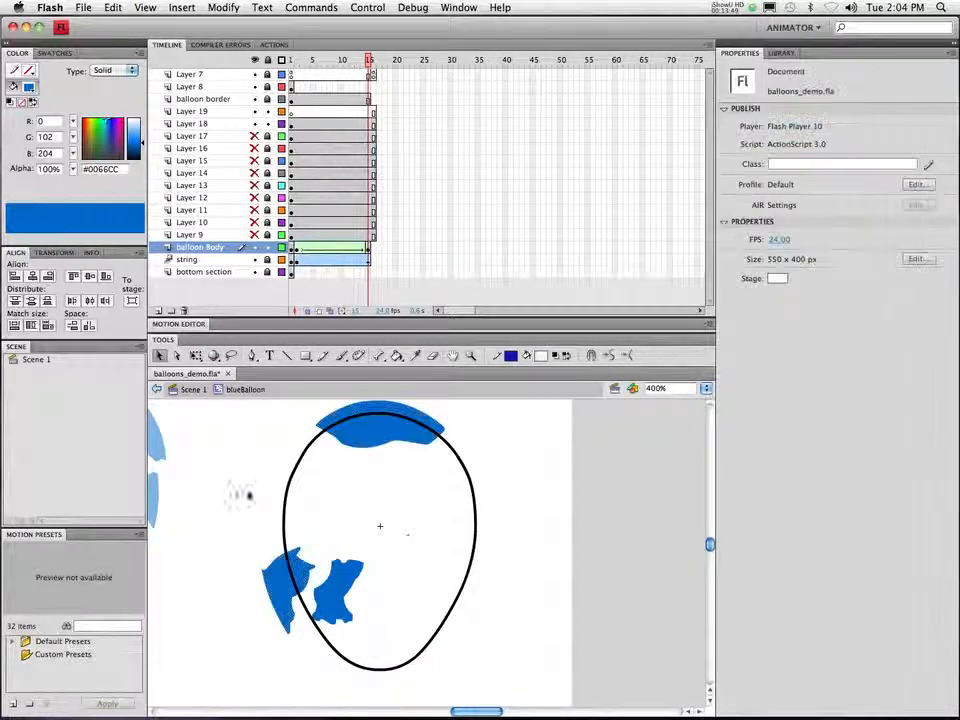
click(290, 576)
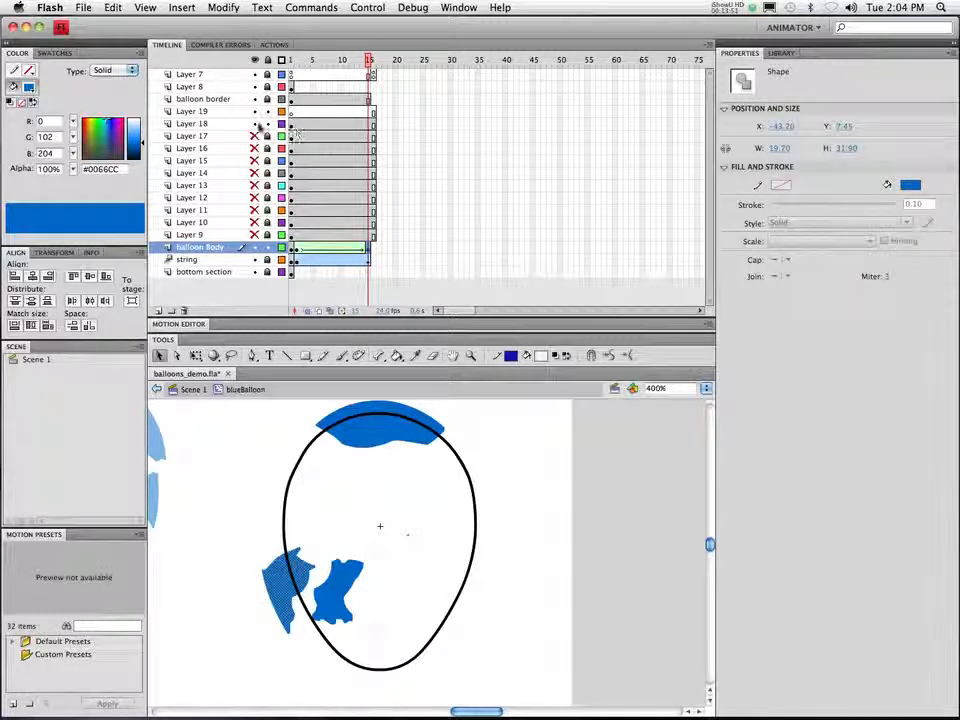
click(254, 123)
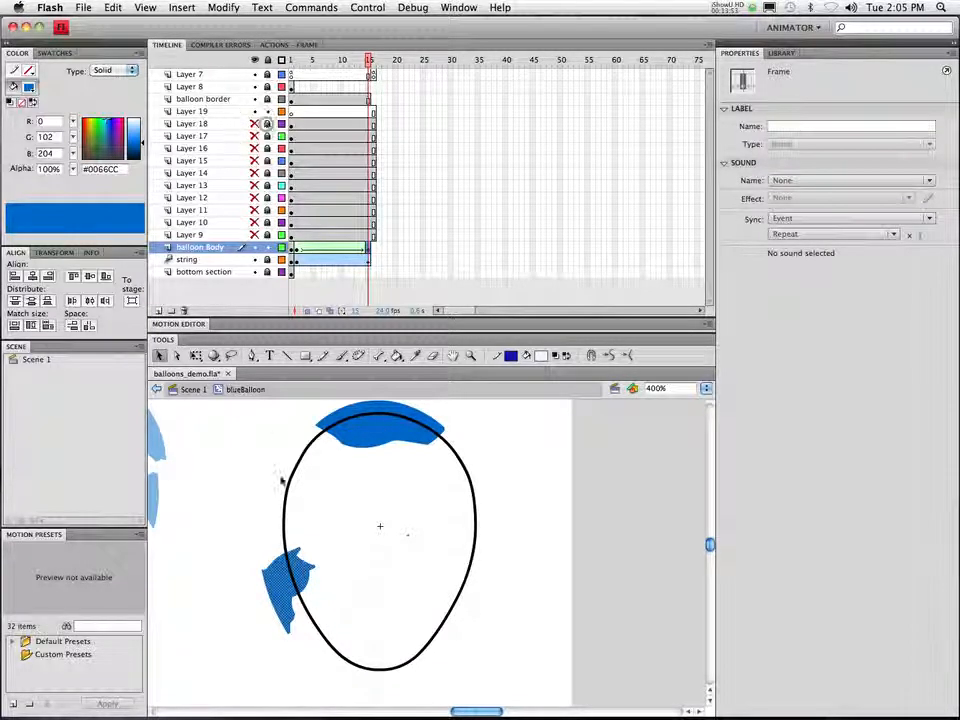
Cut the outer lower left fragment from balloon Body, paste it in place on Layer 19, and hide and lock that layer
click(240, 511)
click(277, 578)
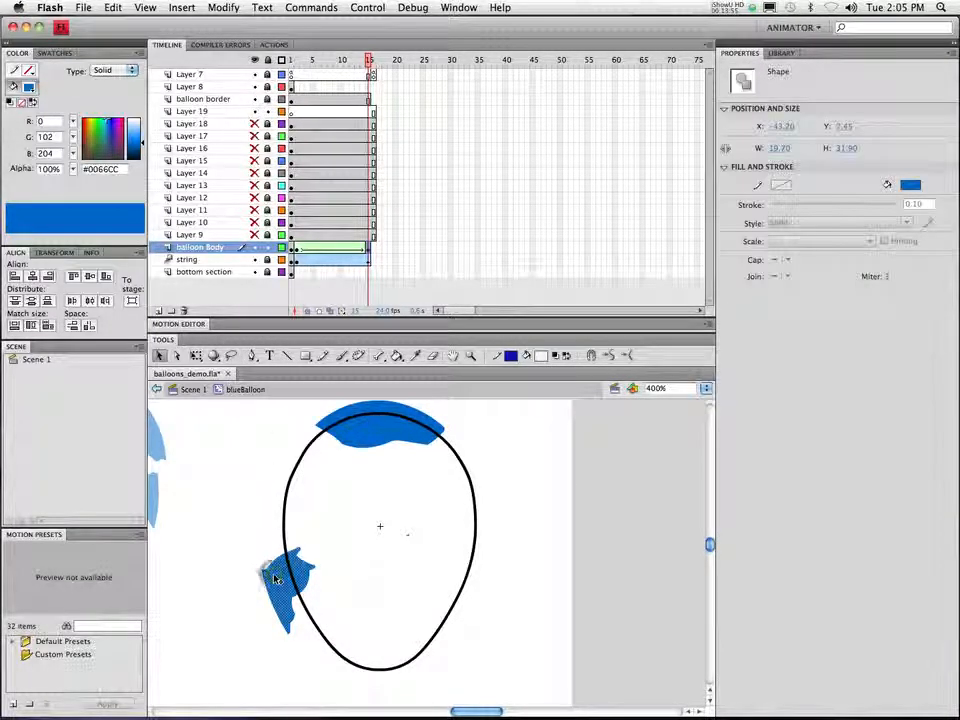
key(Delete)
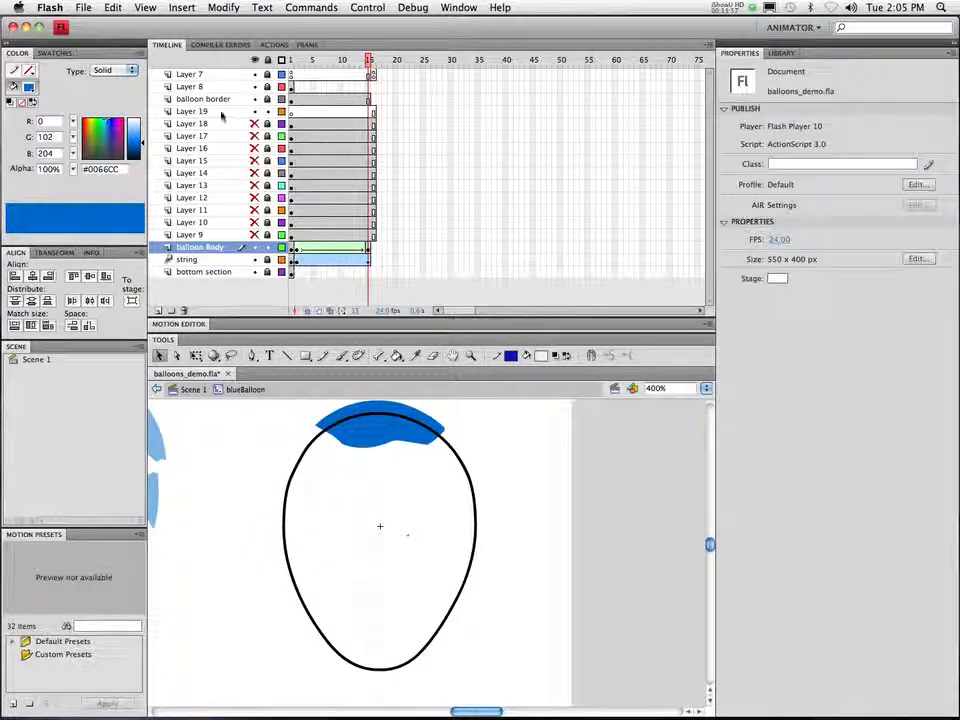
click(221, 111)
click(113, 7)
click(141, 97)
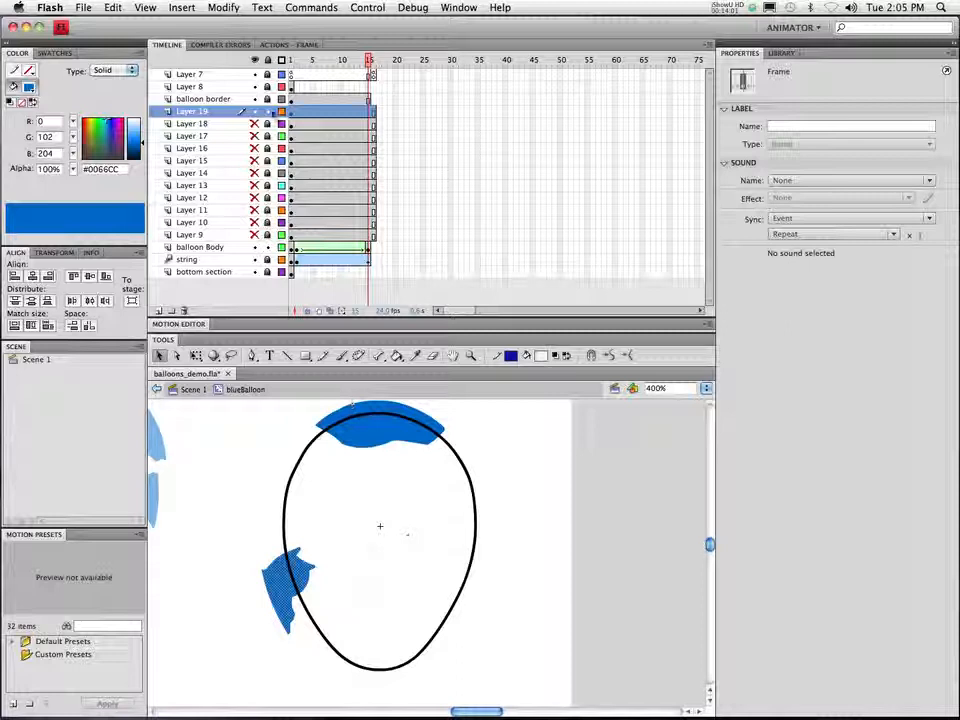
click(254, 111)
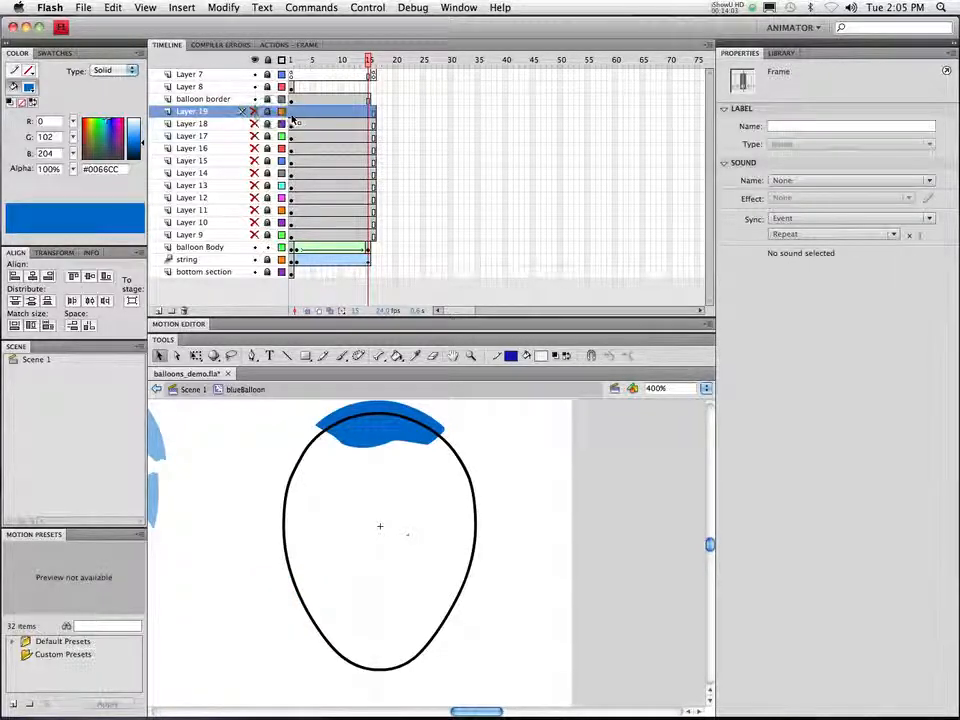
Shift the frame 1 keyframes of Layers 9 through 19 together to frame 2
click(294, 112)
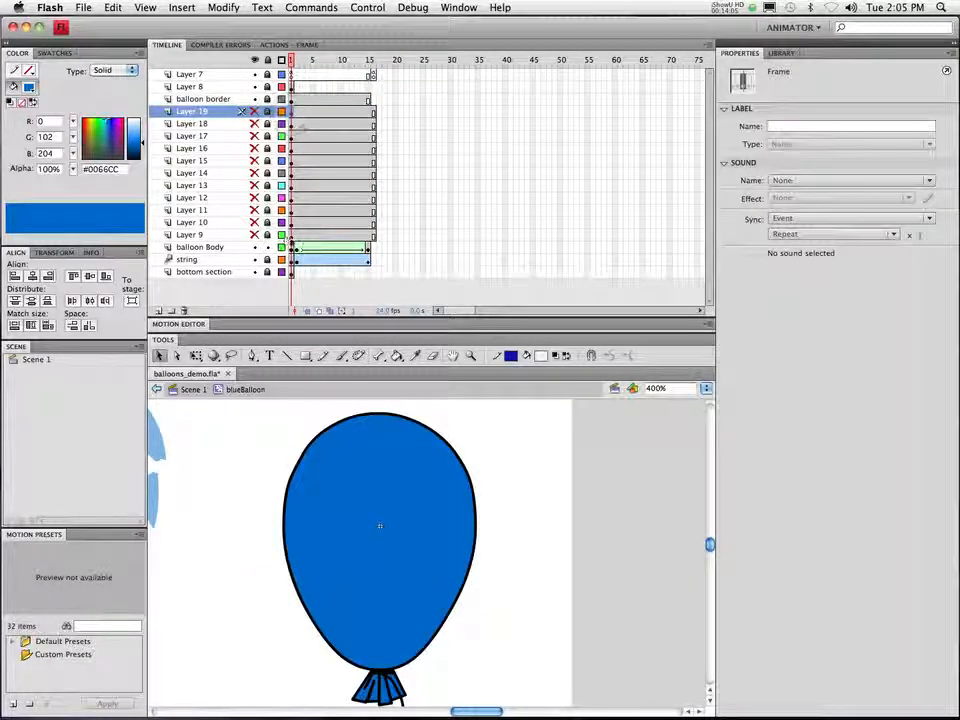
click(293, 236)
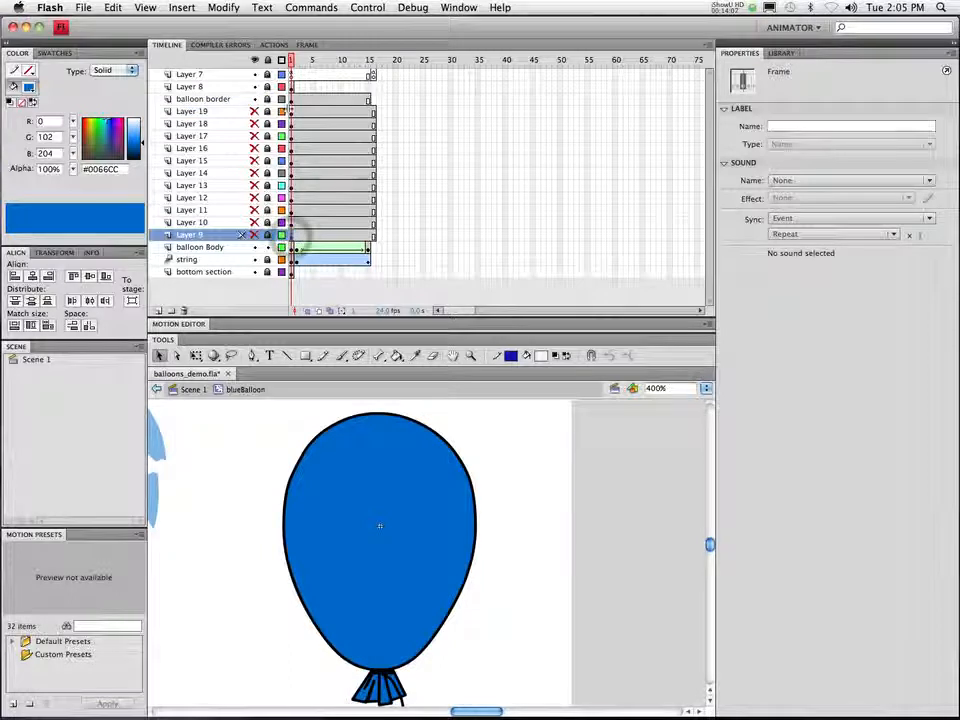
click(291, 113)
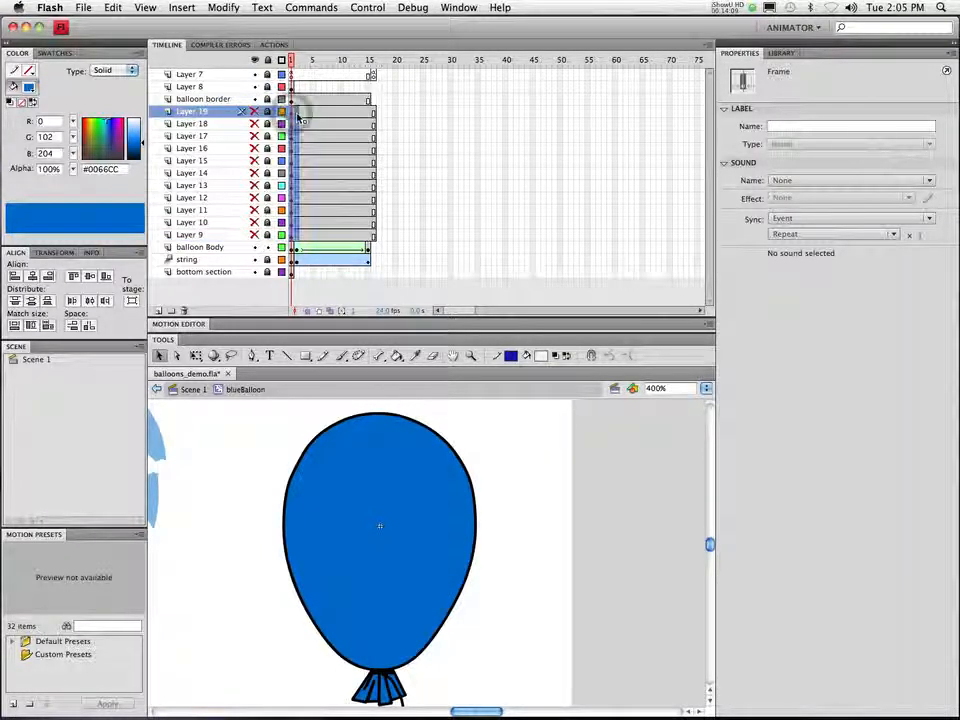
click(297, 112)
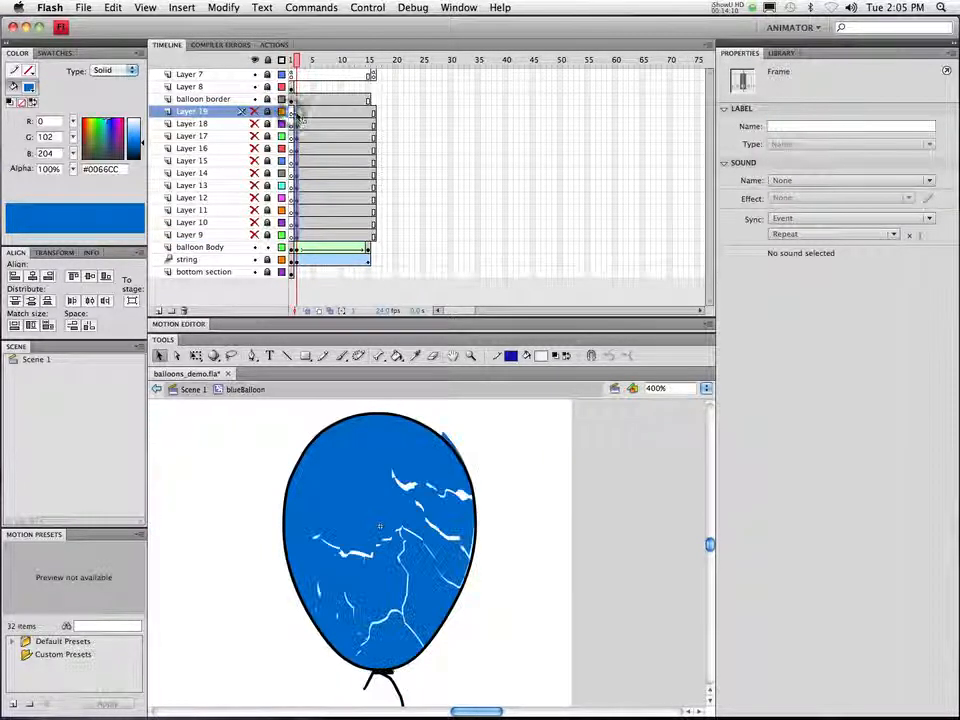
Remove balloon Body's shape tween and replace its frame 2 keyframe with the keyframe from frame 15
right_click(344, 249)
click(368, 253)
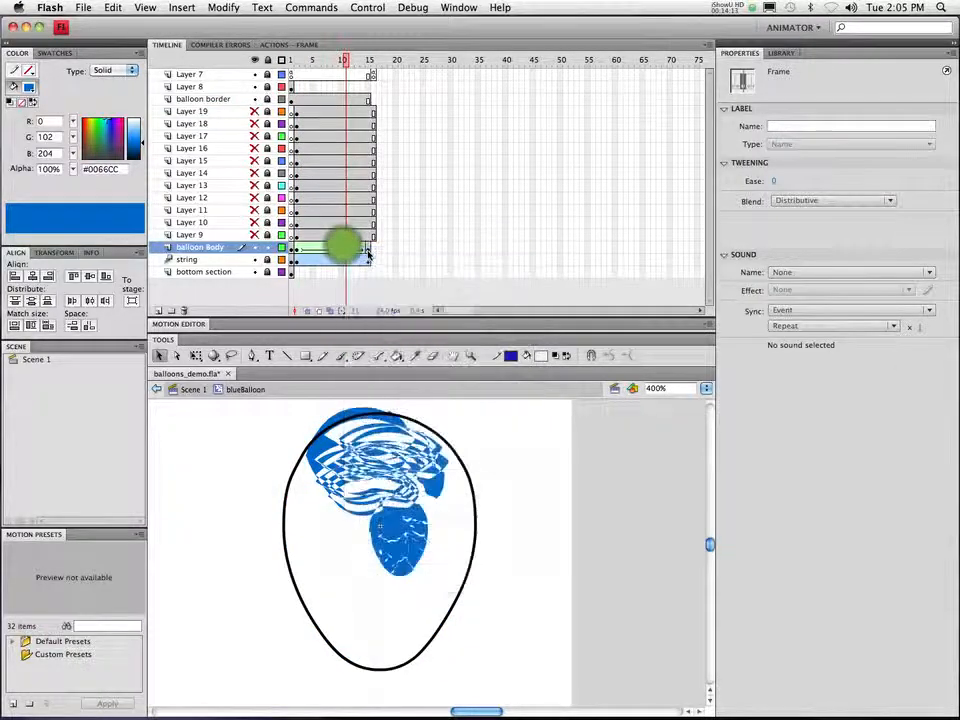
right_click(297, 250)
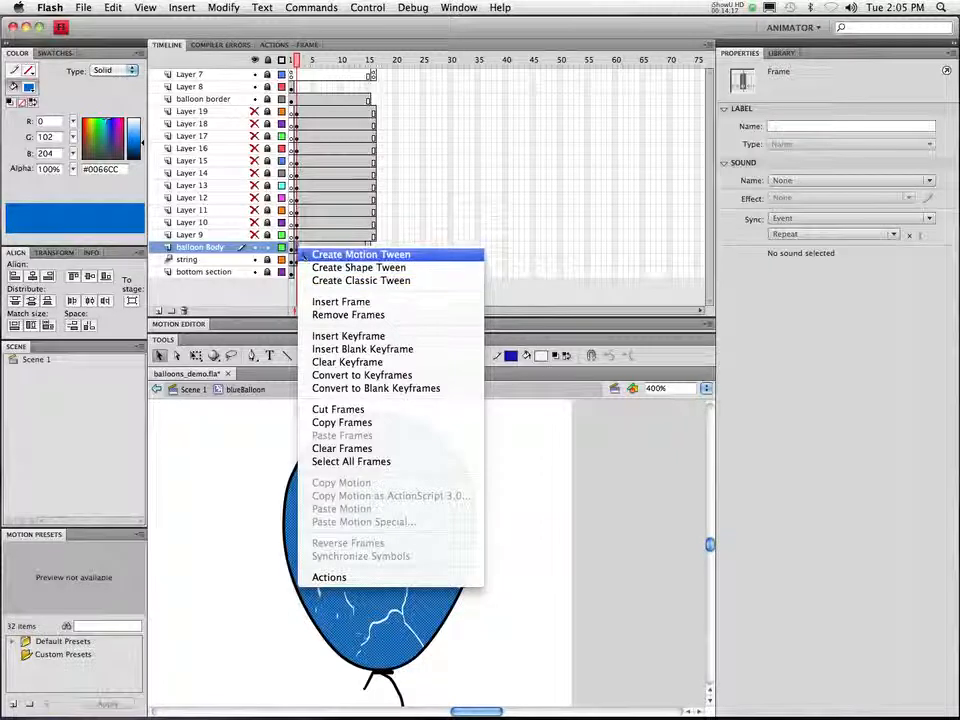
click(361, 362)
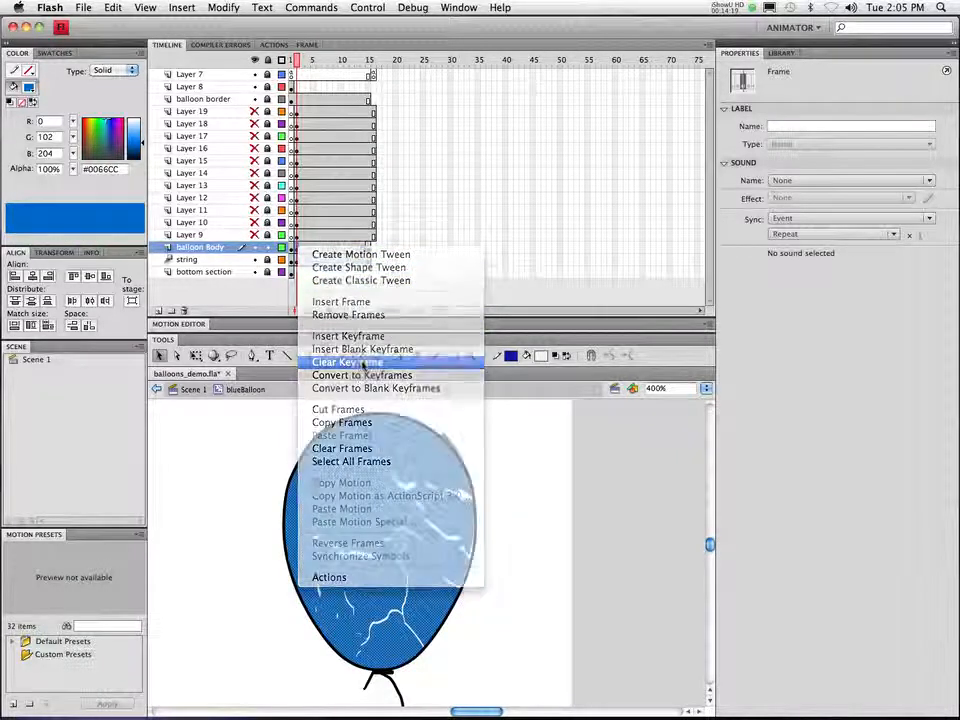
click(368, 253)
drag(368, 251, 297, 250)
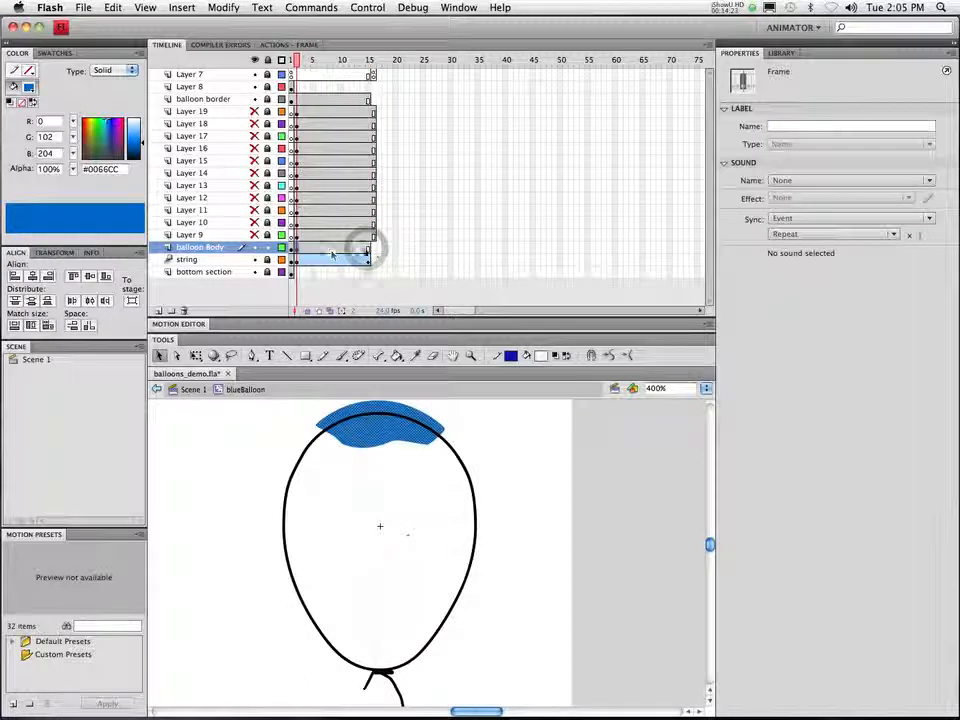
Remove the extra frame 16 from Layers 9 through 19 so they end at frame 15
click(373, 113)
right_click(374, 236)
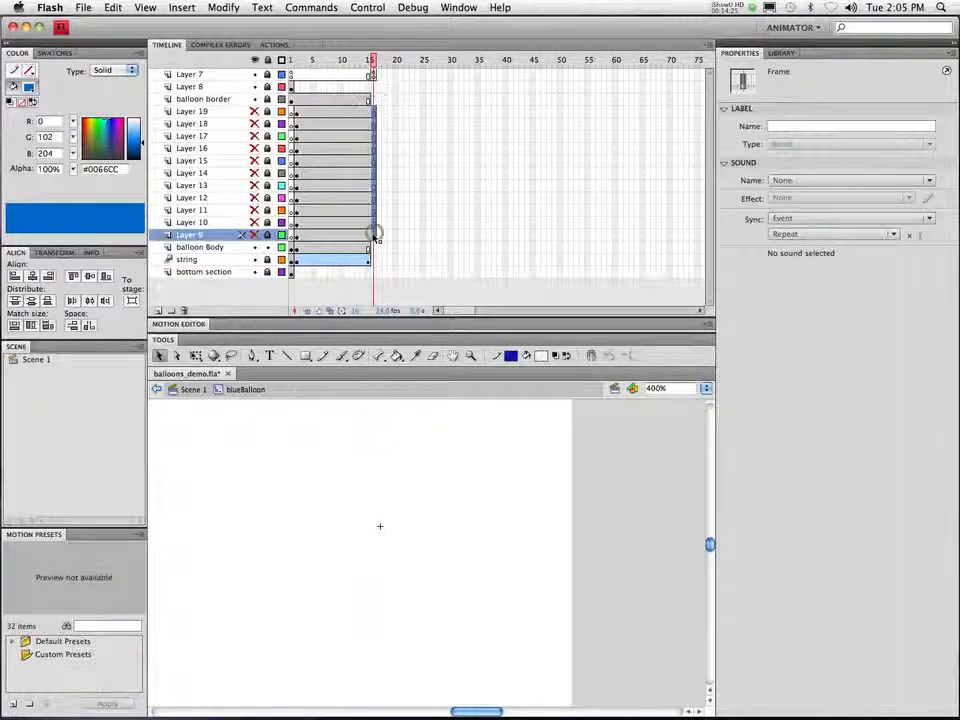
click(418, 300)
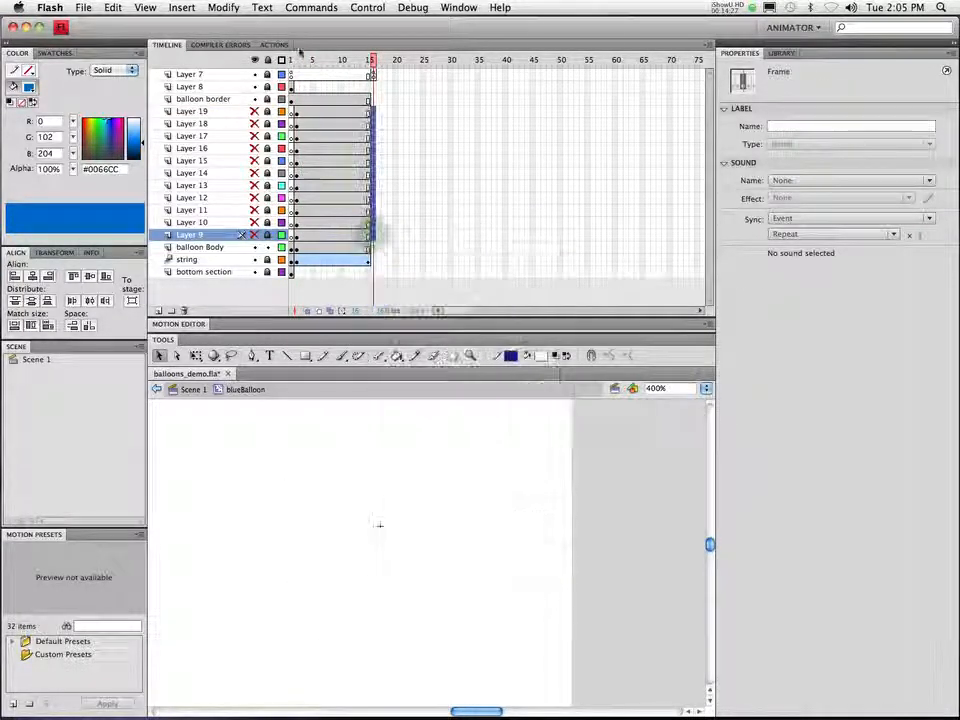
Go to frame 2, then unhide and unlock Layers 9 through 19 for editing all the fragments
click(289, 61)
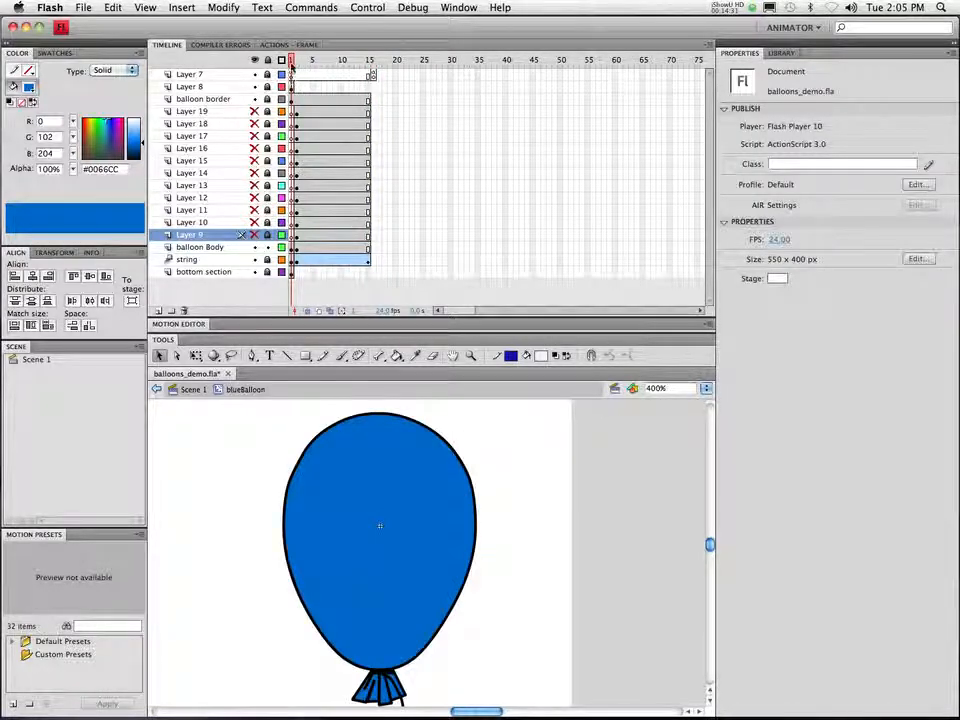
drag(291, 63, 297, 62)
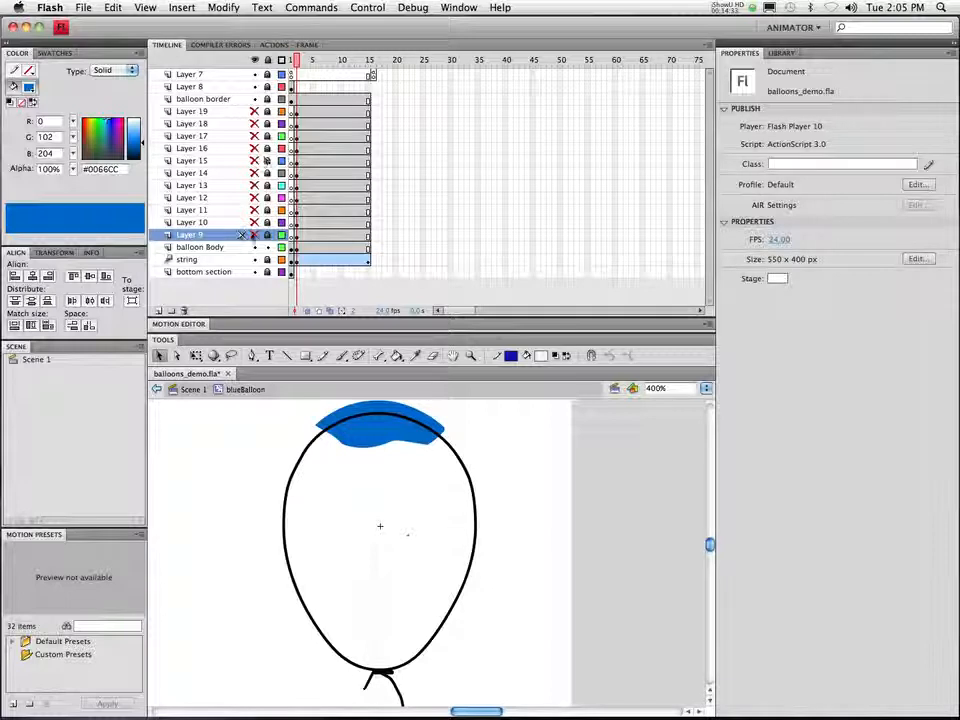
drag(254, 235, 254, 112)
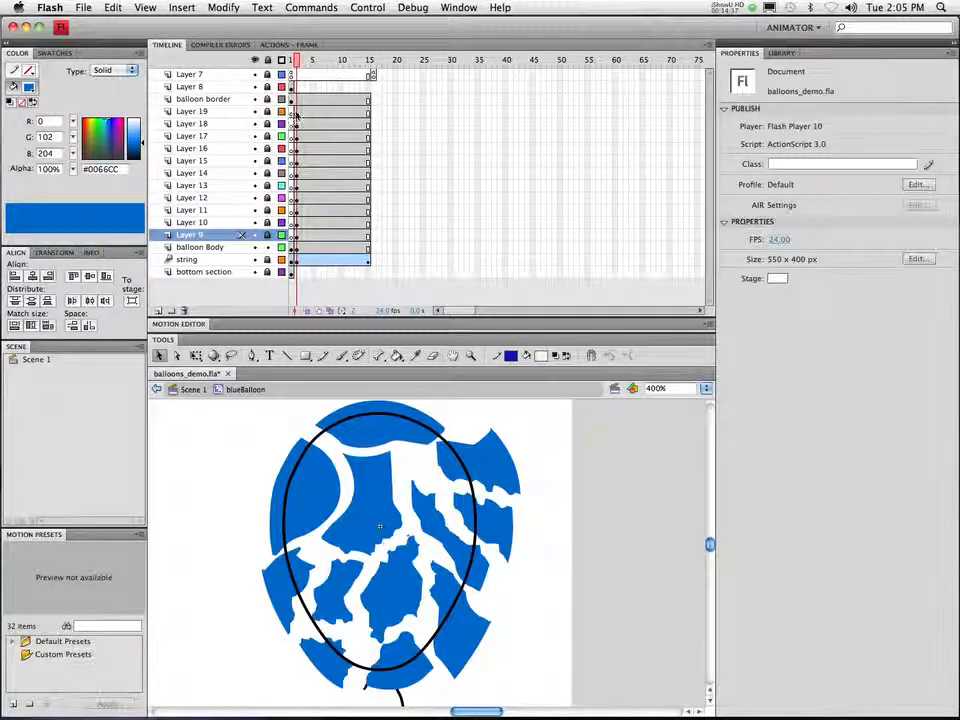
click(296, 115)
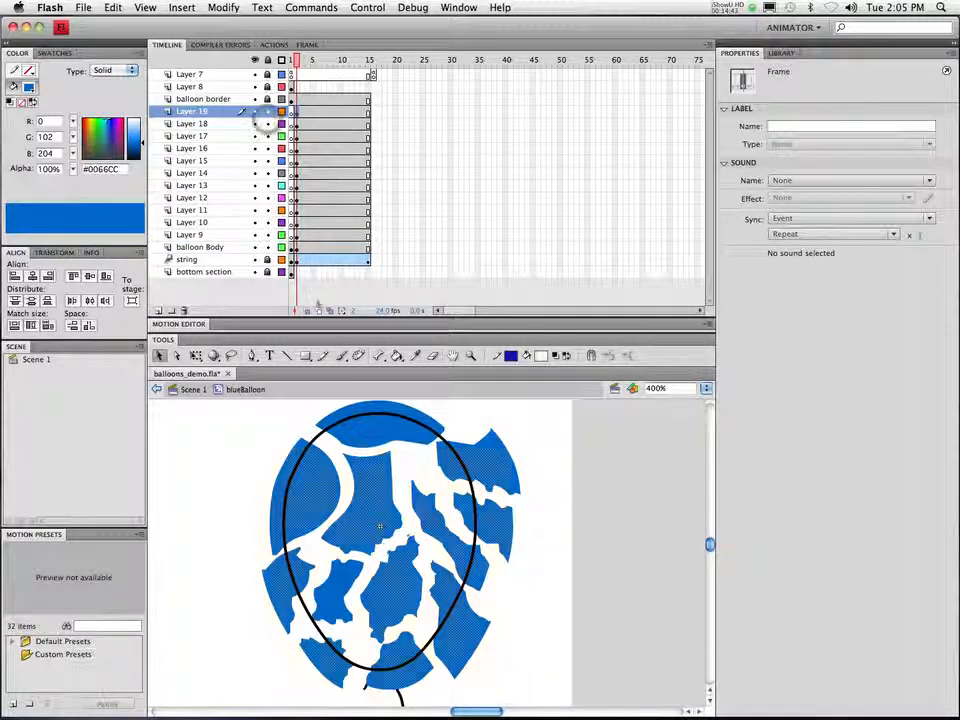
key(super+a)
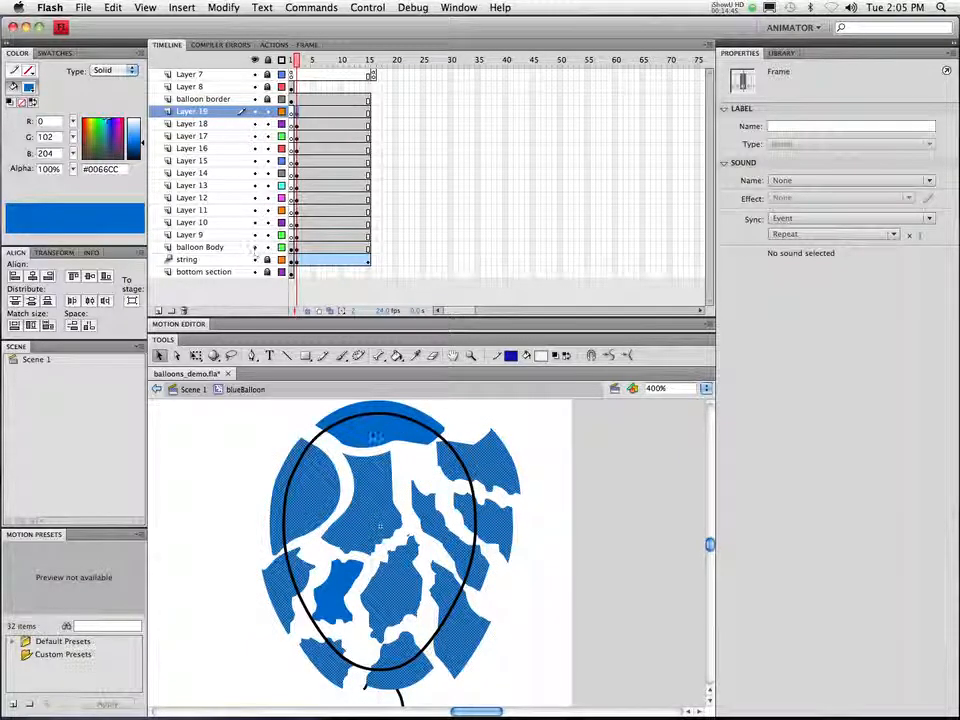
Move the top, upper right and right side fragments inward at frame 2 to fit together inside the balloon outline
click(377, 437)
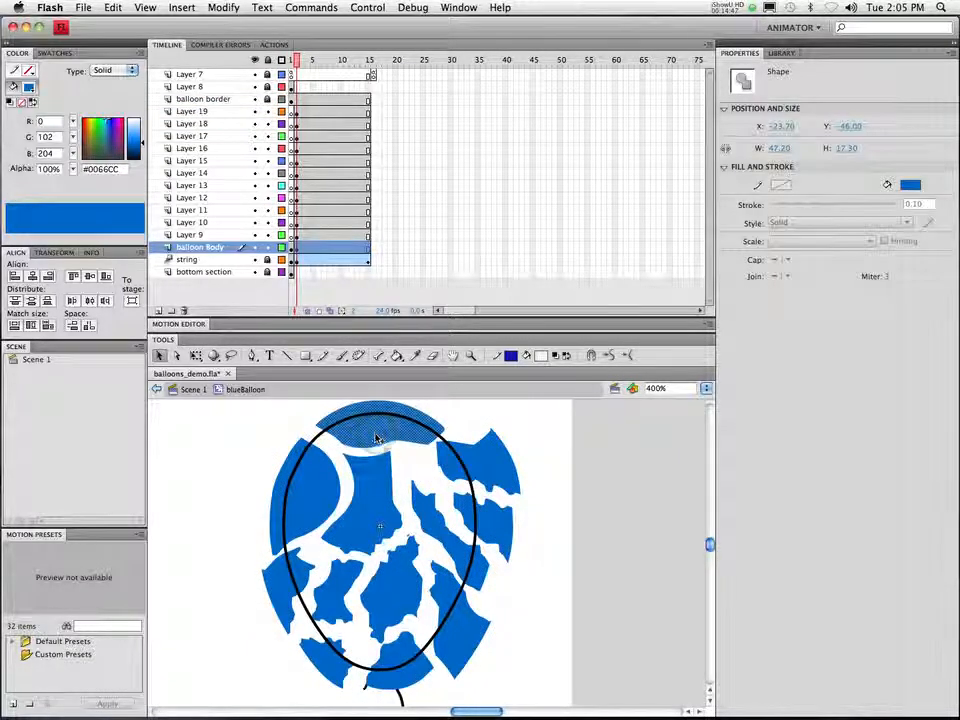
drag(377, 437, 377, 450)
click(490, 468)
drag(491, 469, 446, 484)
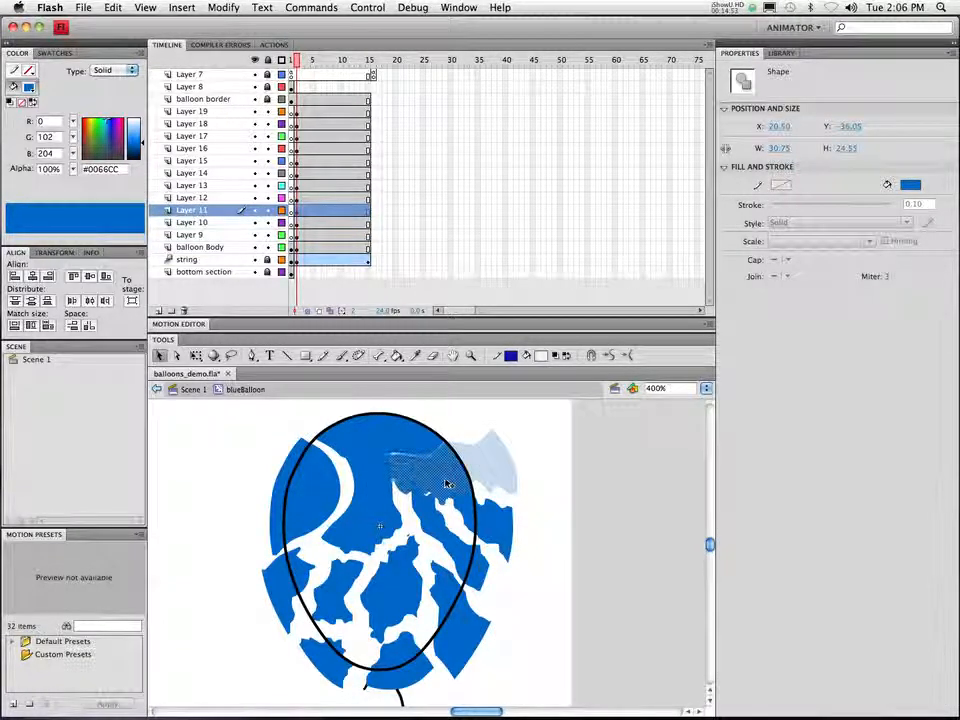
mouse_move(458, 560)
mouse_down()
mouse_move(465, 582)
mouse_move(455, 573)
mouse_up()
drag(503, 540, 464, 537)
Move the lower right, centre and bottom fragments inward at frame 2 so they fit together inside the balloon outline
drag(465, 637, 430, 600)
click(371, 598)
drag(371, 598, 374, 598)
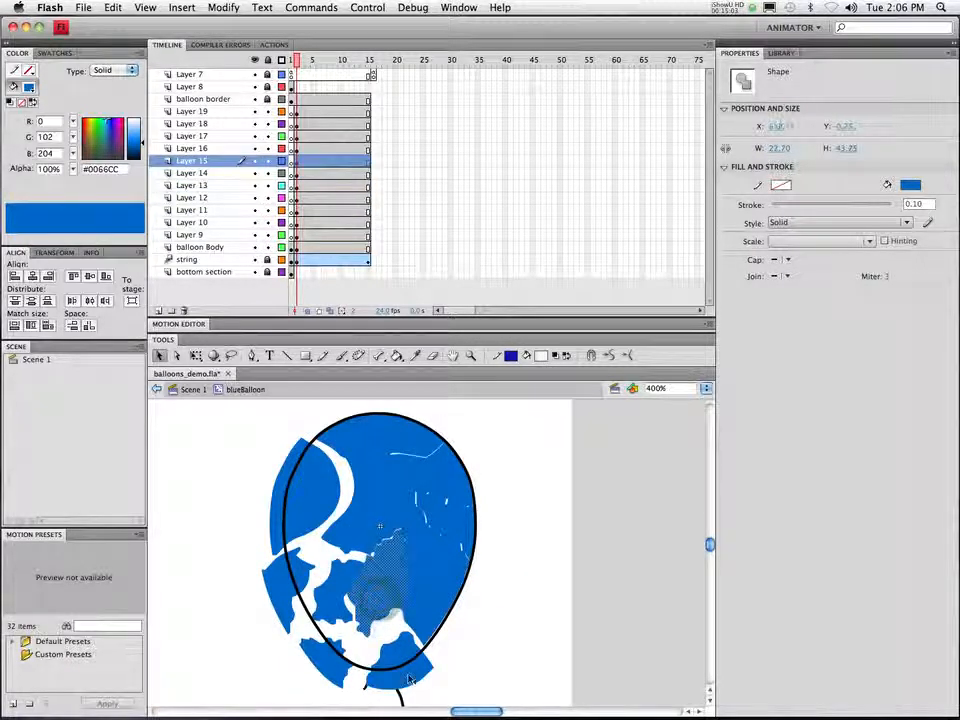
drag(408, 676, 400, 655)
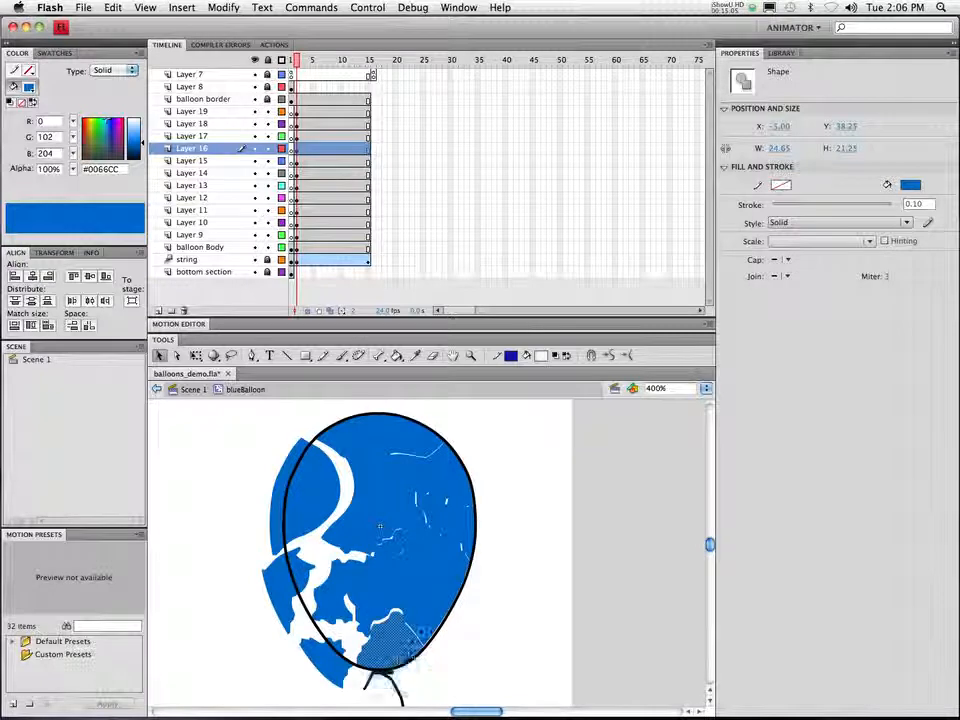
click(422, 634)
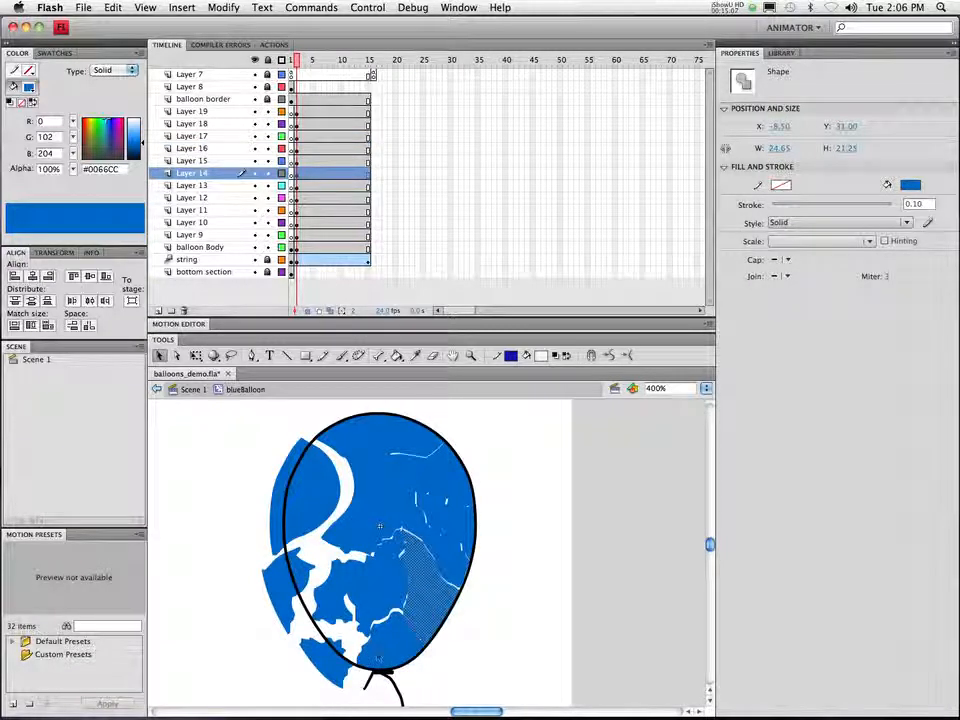
Fit the lower left, left and upper inner fragments inside the balloon outline at frame 2, and compare with frame 1
drag(328, 667, 341, 648)
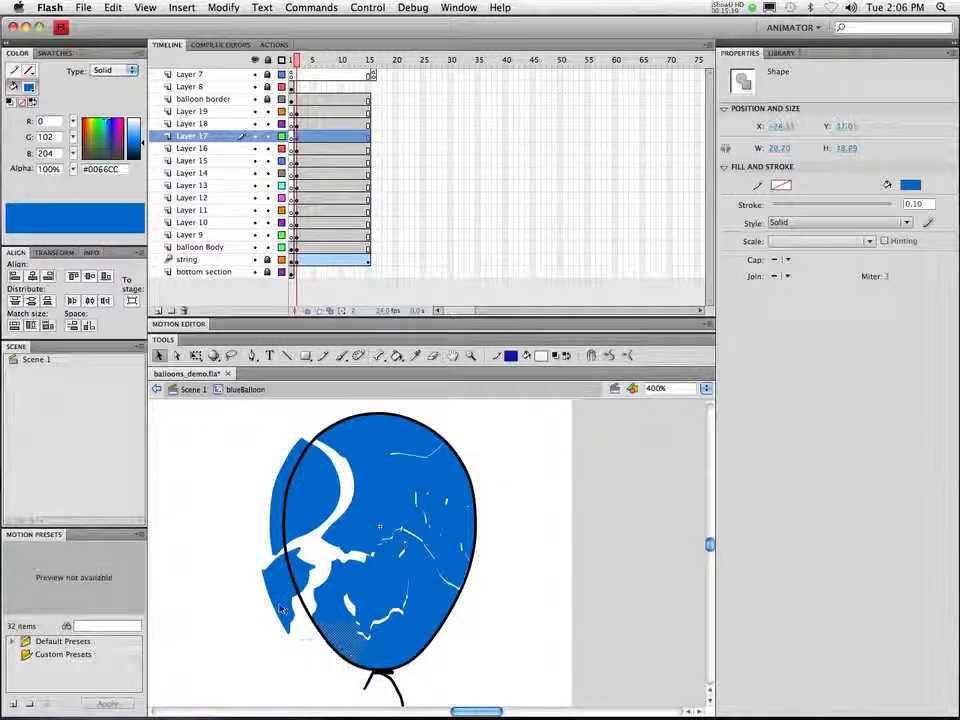
mouse_move(284, 600)
mouse_down()
mouse_move(302, 584)
mouse_move(306, 596)
mouse_up()
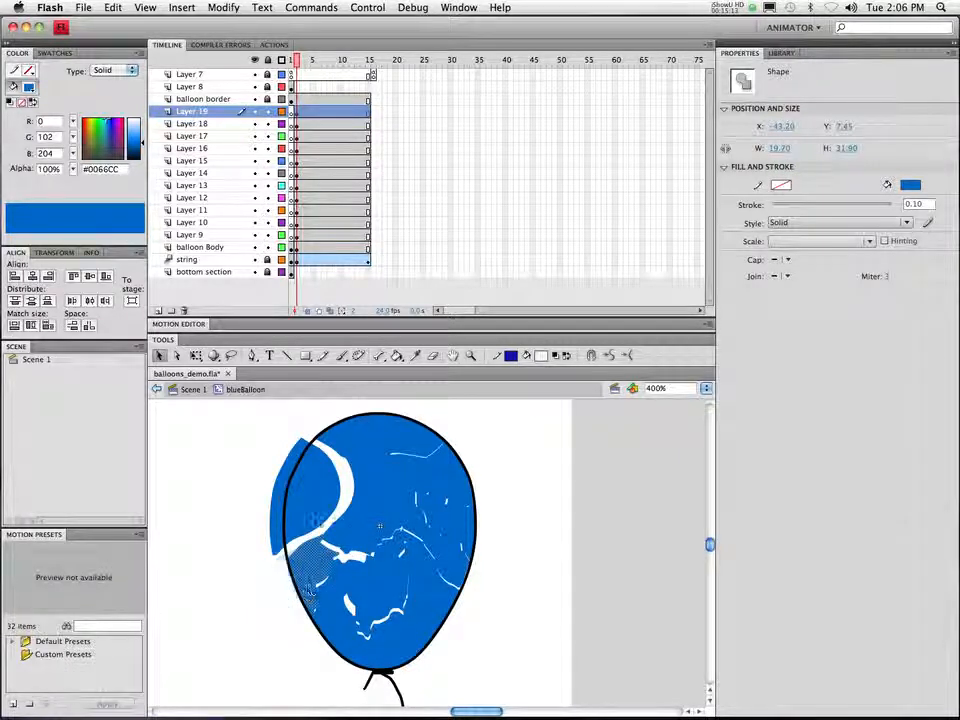
drag(306, 492, 325, 507)
drag(290, 500, 358, 530)
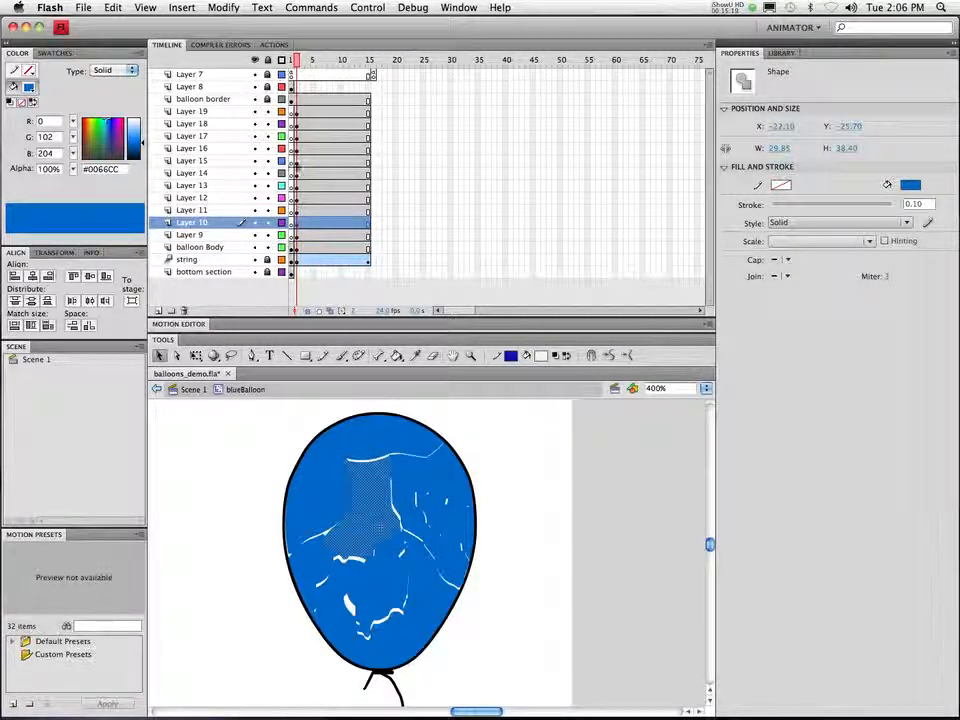
click(291, 62)
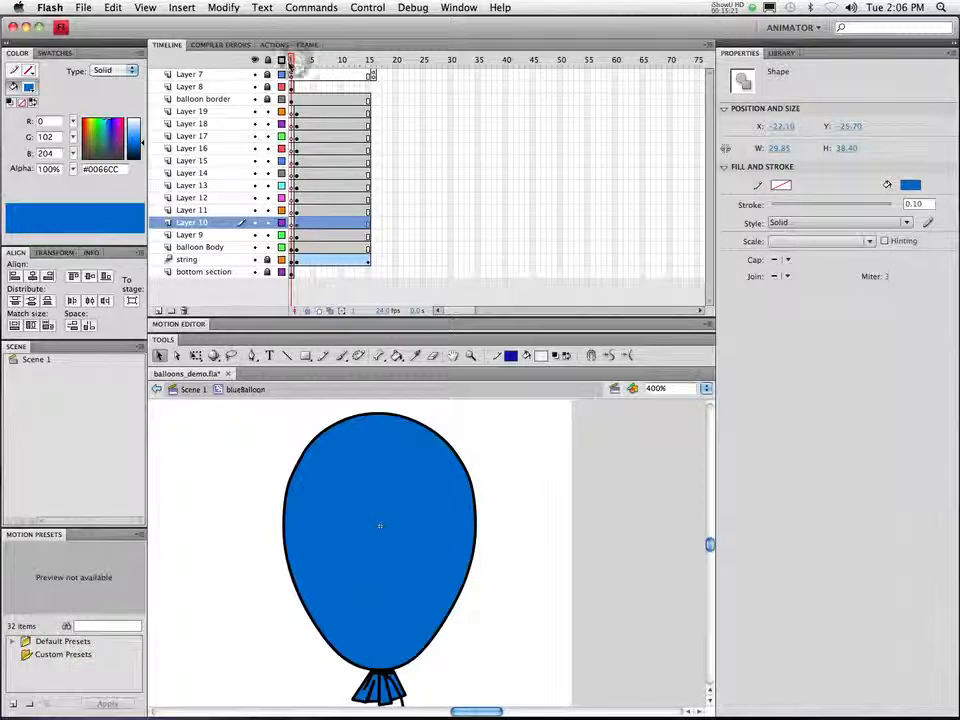
click(296, 63)
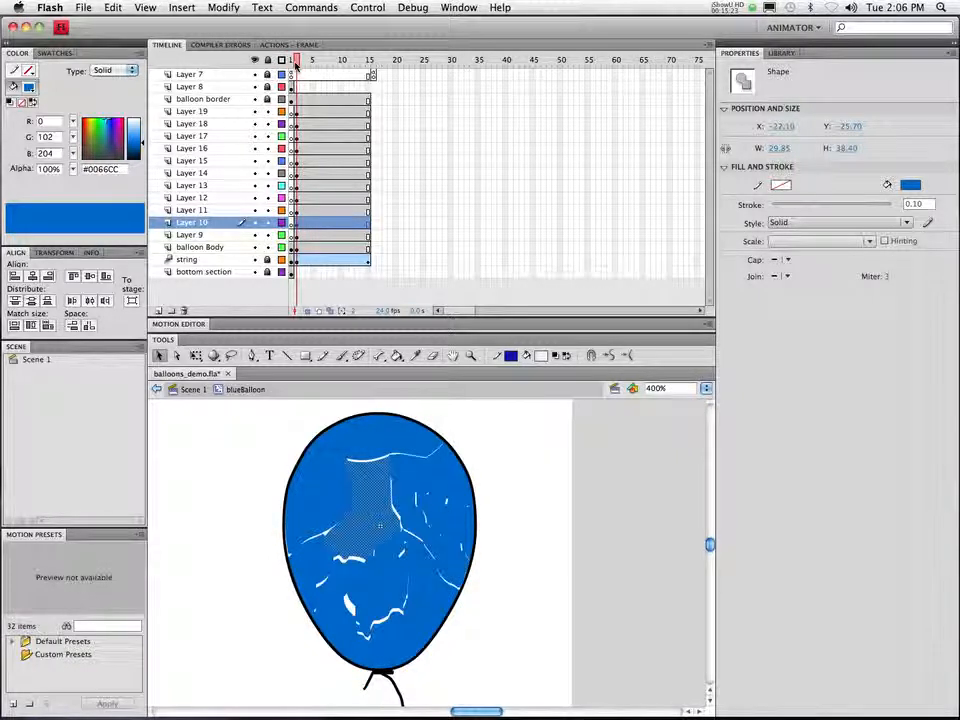
Insert keyframes at frame 15 on all the fragment layers, from Layer 19 through balloon Body
drag(296, 63, 369, 62)
click(367, 113)
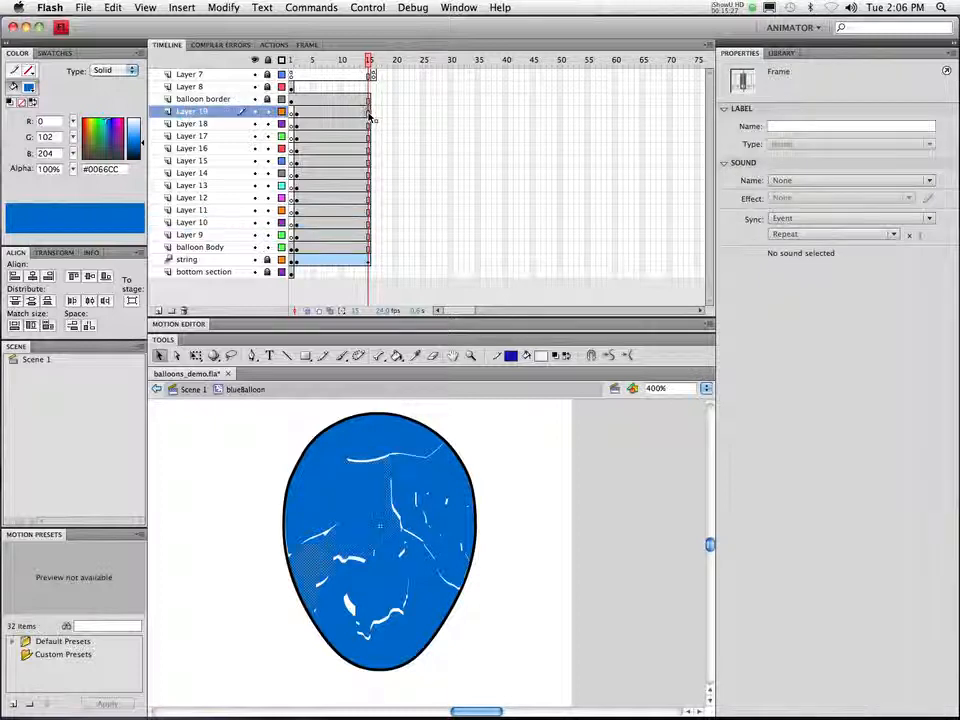
click(369, 249)
right_click(369, 249)
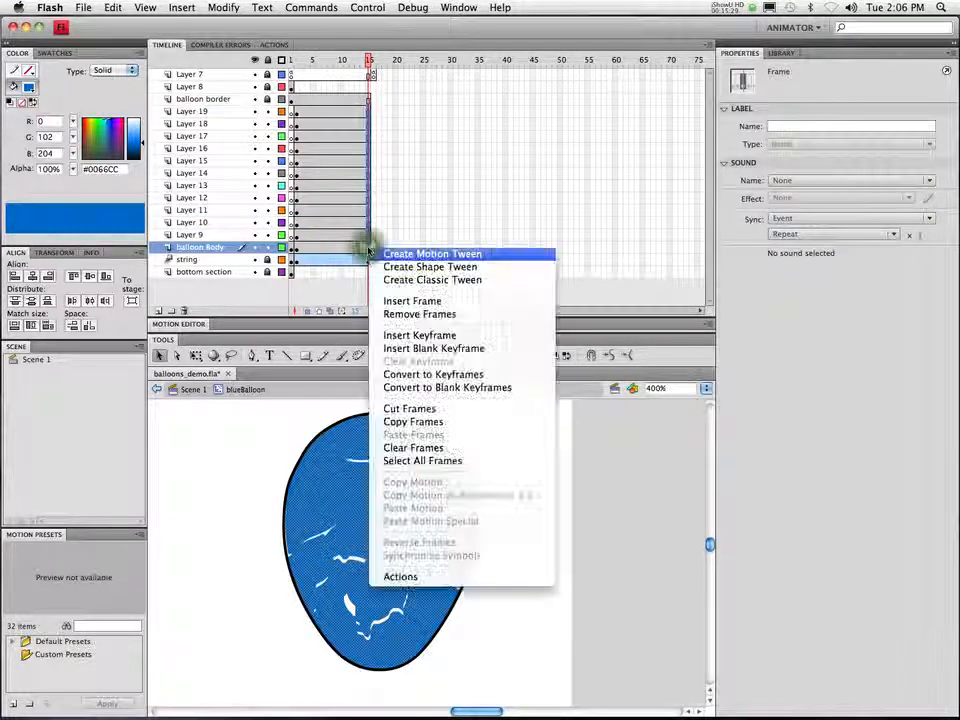
click(420, 335)
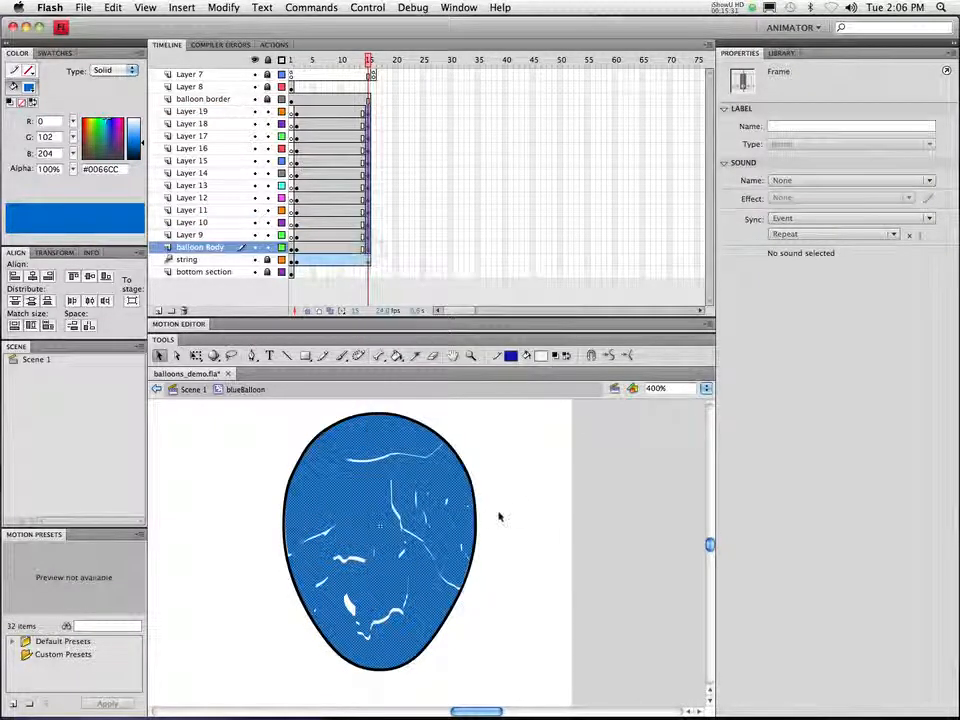
click(527, 498)
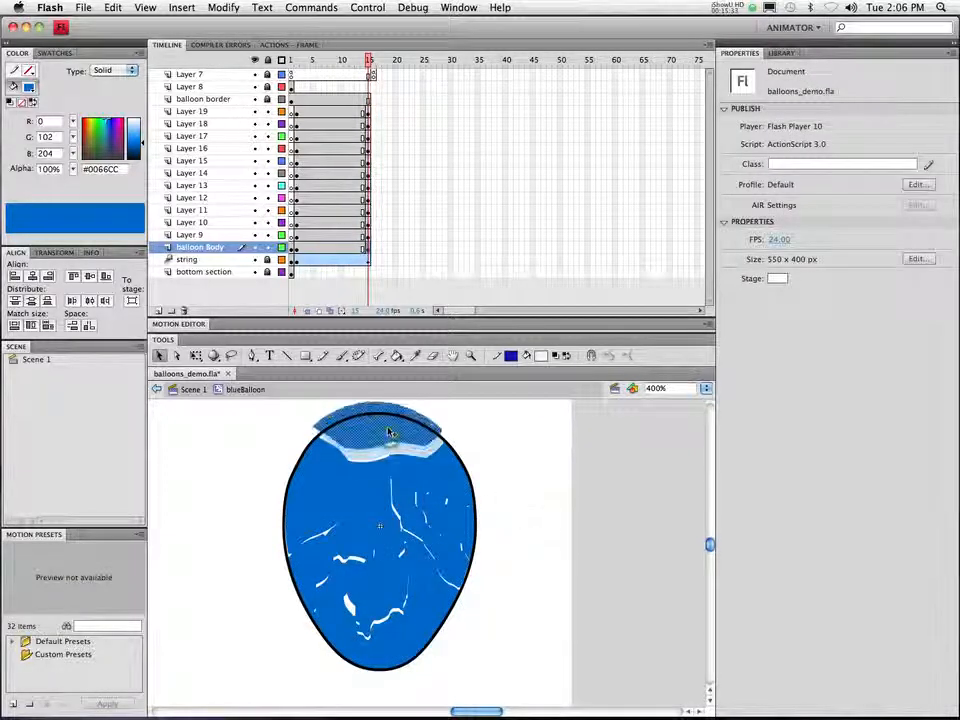
Spread the top, left, bottom, lower right and central fragments apart at frame 15, opening gaps between them
drag(390, 437, 390, 428)
drag(304, 494, 271, 488)
mouse_move(305, 580)
mouse_down()
mouse_move(290, 585)
mouse_move(321, 643)
mouse_move(332, 606)
mouse_move(320, 582)
mouse_up()
mouse_move(337, 636)
mouse_down()
mouse_move(325, 662)
mouse_move(328, 628)
mouse_up()
drag(377, 657, 386, 674)
drag(444, 627, 455, 644)
drag(384, 594, 381, 612)
drag(361, 529, 339, 520)
Move the upper right, right and lower right fragments outward past the balloon outline at frame 15, leaving gaps between them
drag(470, 528, 500, 548)
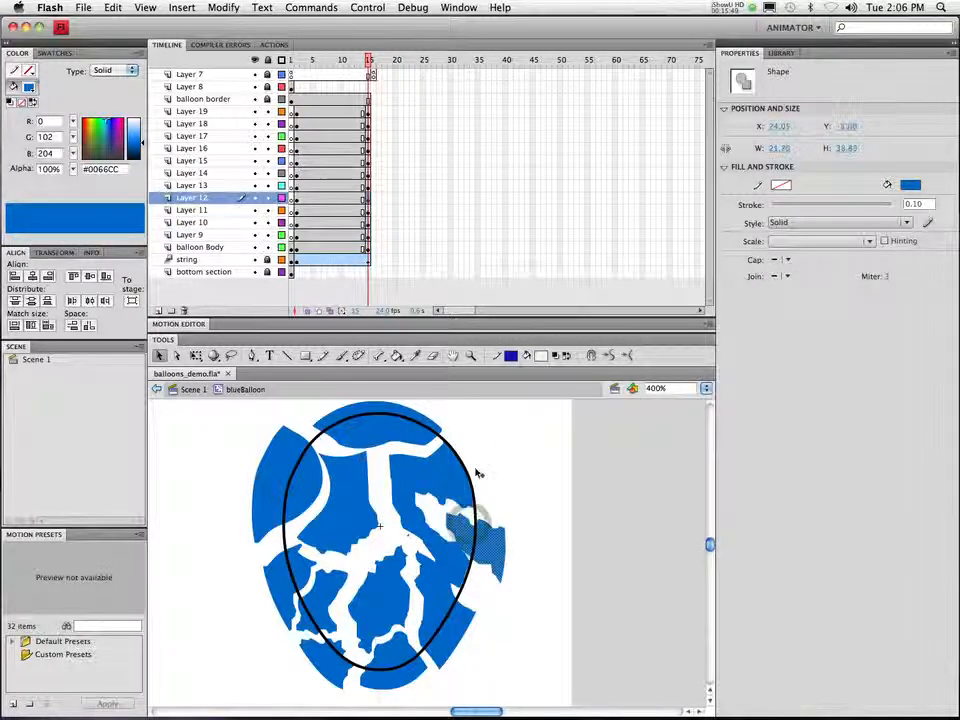
drag(457, 477, 509, 470)
drag(448, 632, 457, 658)
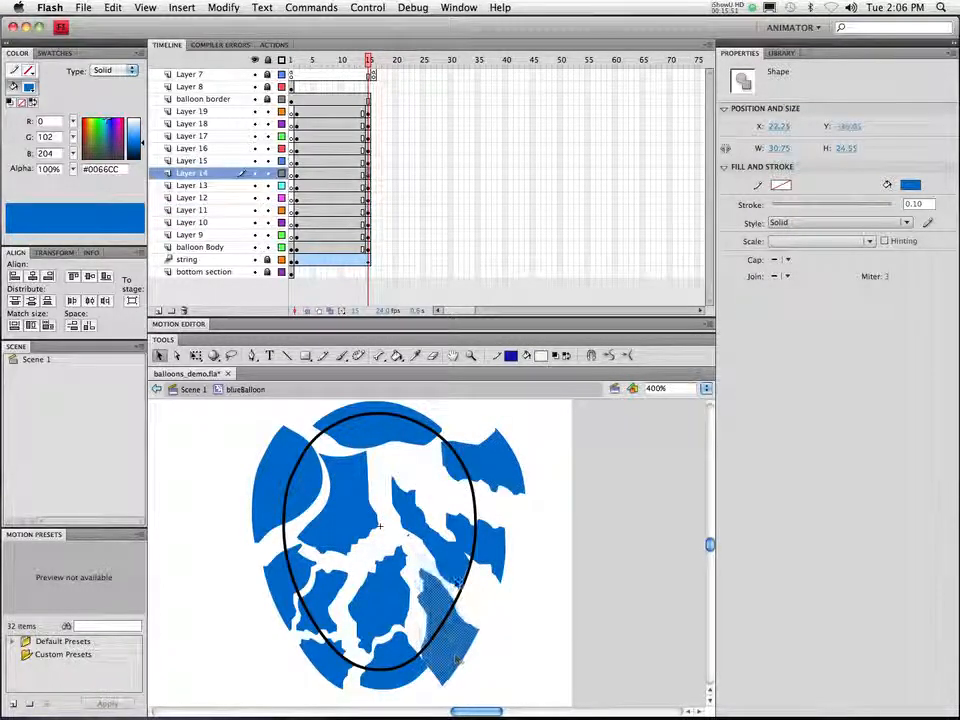
drag(458, 575, 488, 615)
drag(503, 562, 510, 554)
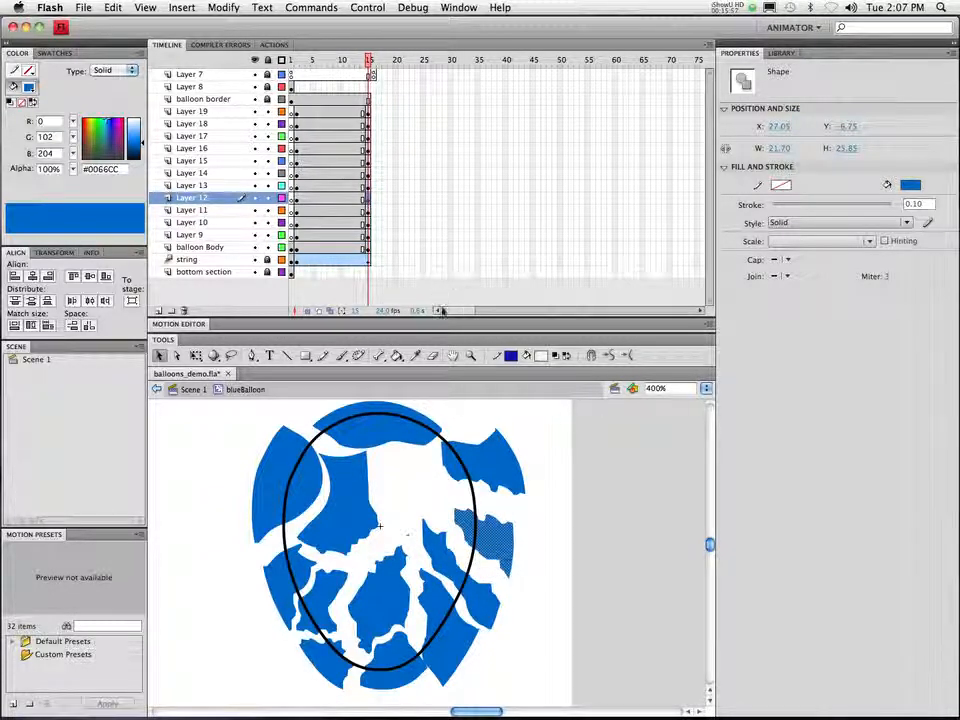
Create shape tweens between frames 2 and 15 on Layers 19 through 9 and on balloon Body
right_click(334, 113)
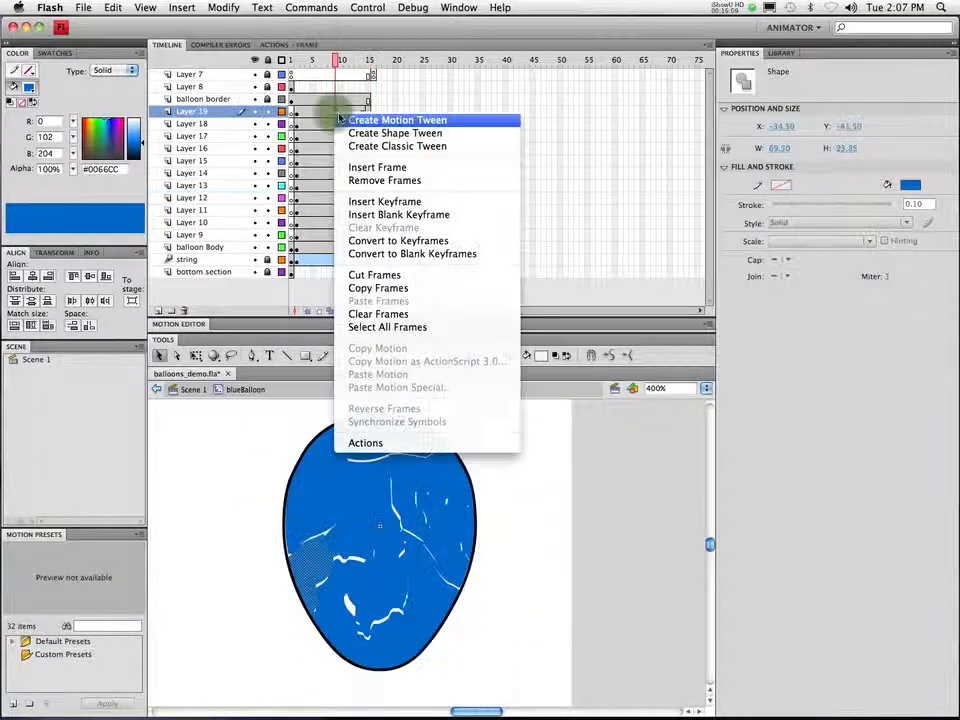
right_click(337, 125)
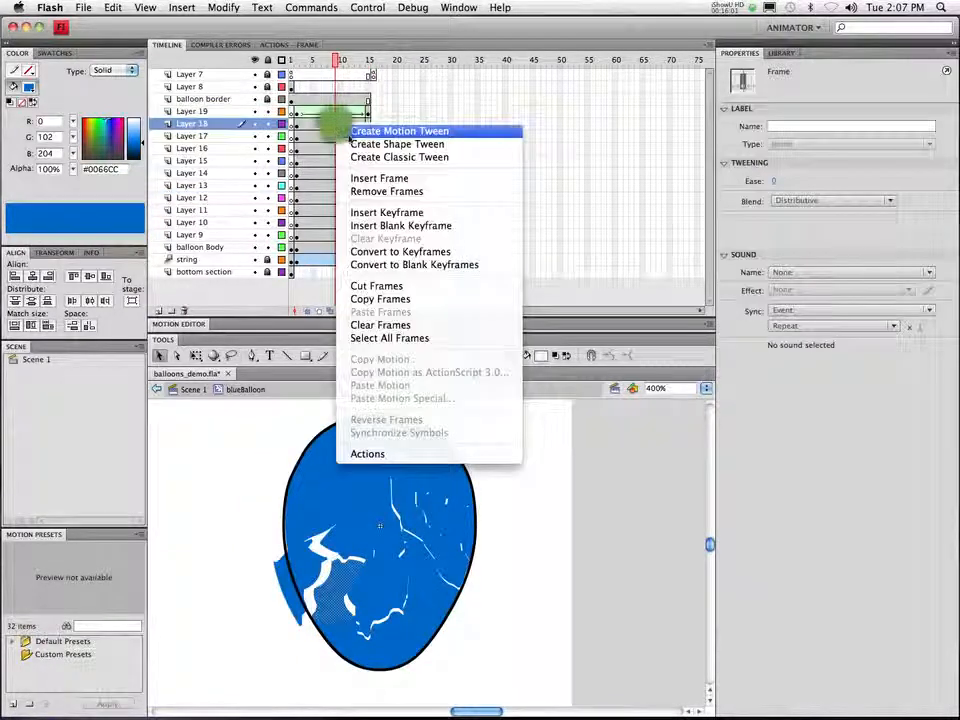
right_click(328, 137)
click(345, 156)
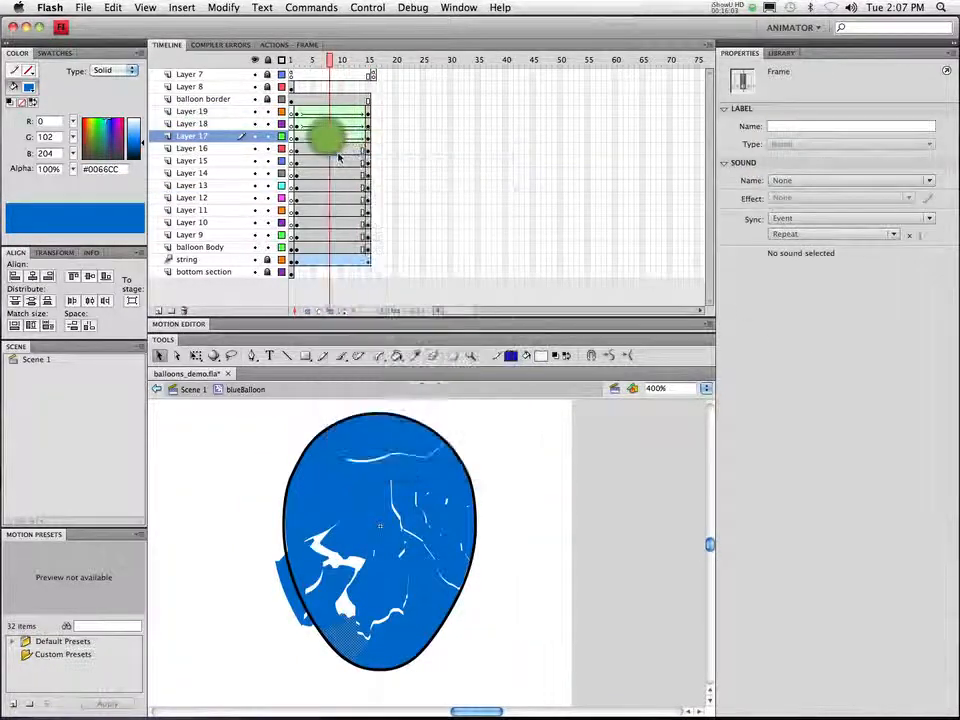
right_click(330, 150)
click(345, 170)
right_click(333, 163)
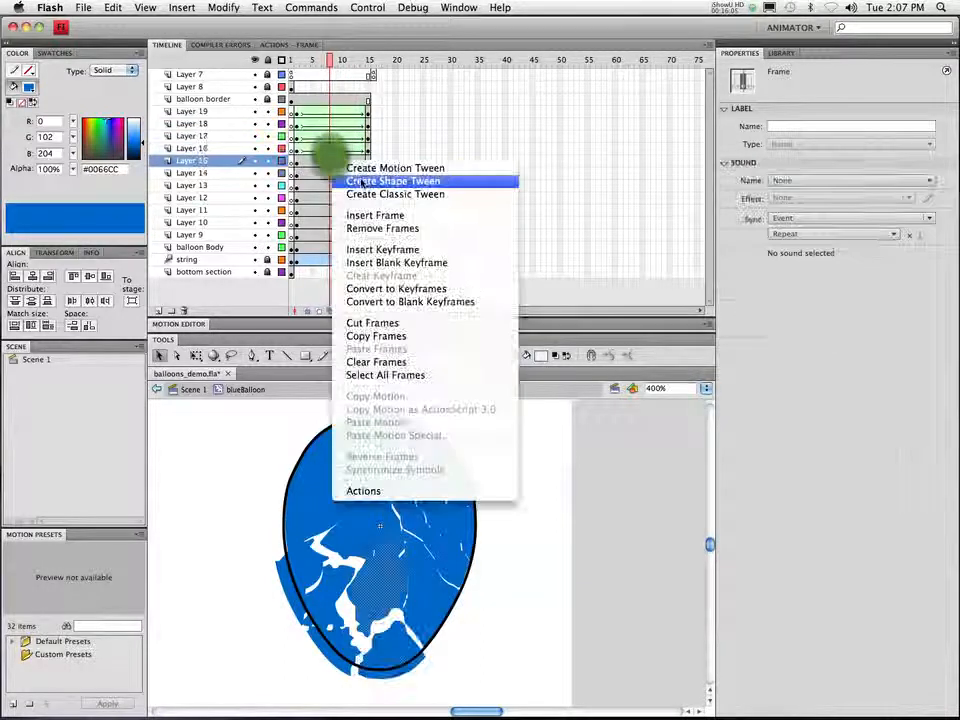
click(345, 179)
right_click(330, 173)
click(345, 191)
right_click(330, 185)
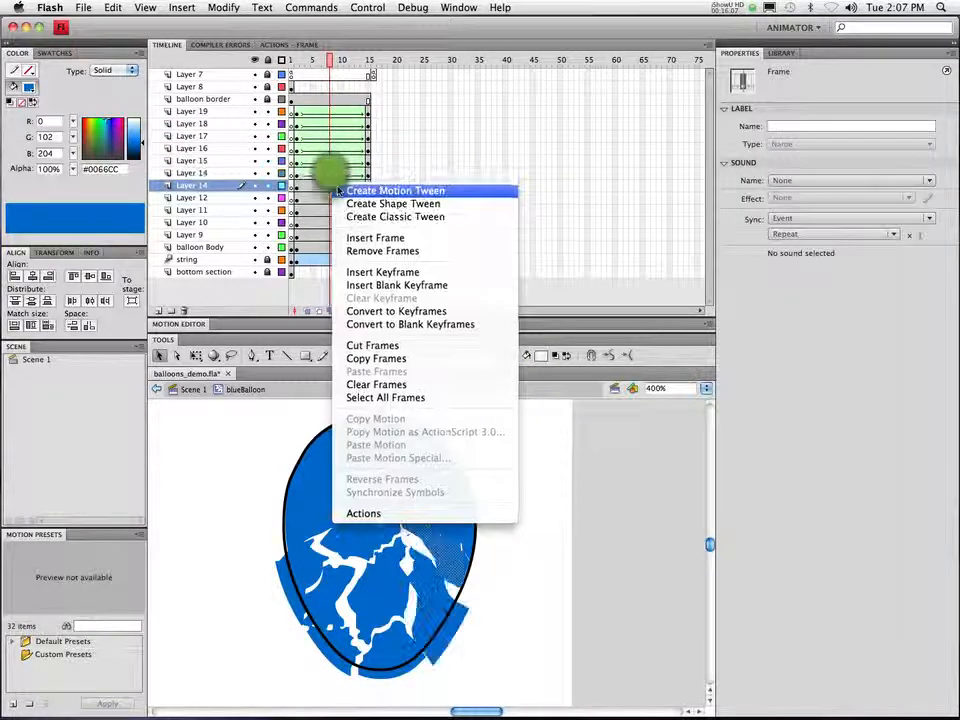
click(345, 203)
right_click(321, 197)
click(343, 217)
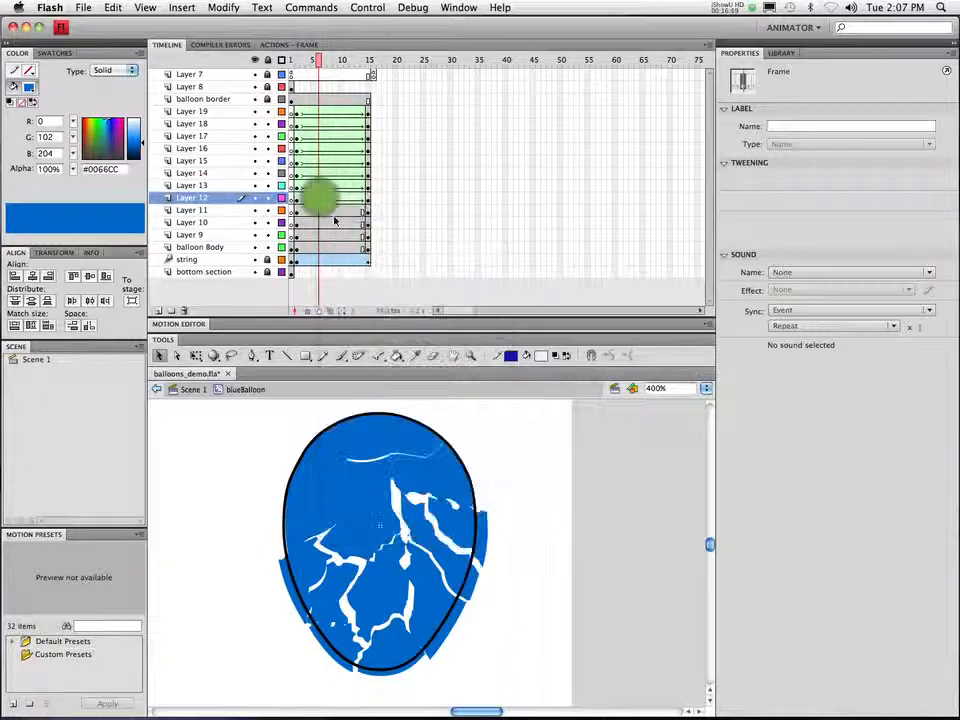
right_click(328, 210)
click(340, 230)
right_click(330, 222)
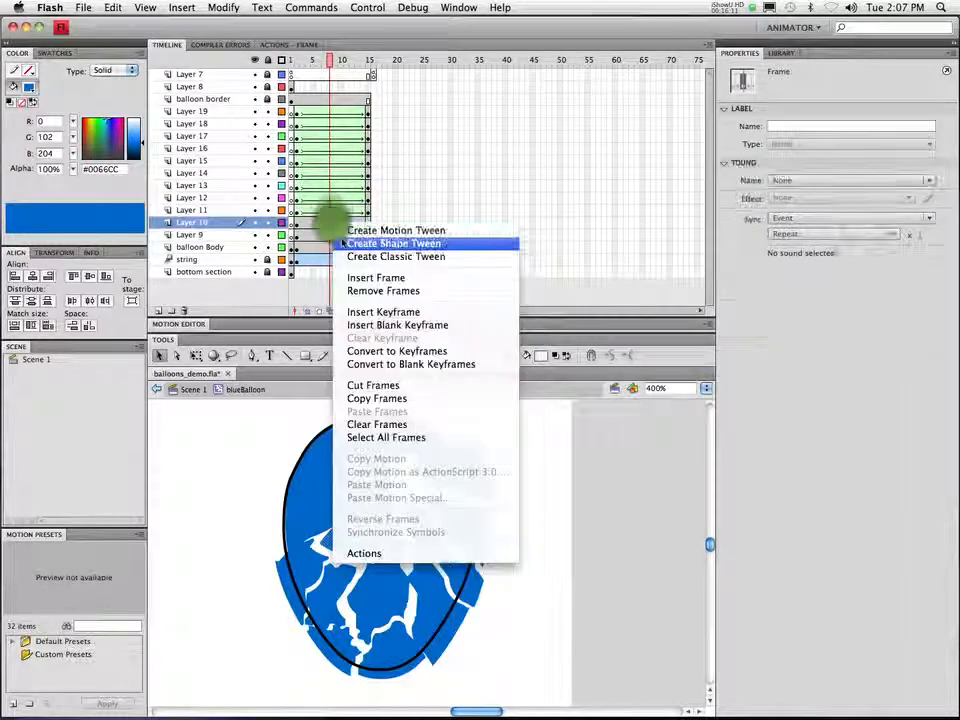
click(345, 242)
right_click(320, 234)
click(345, 254)
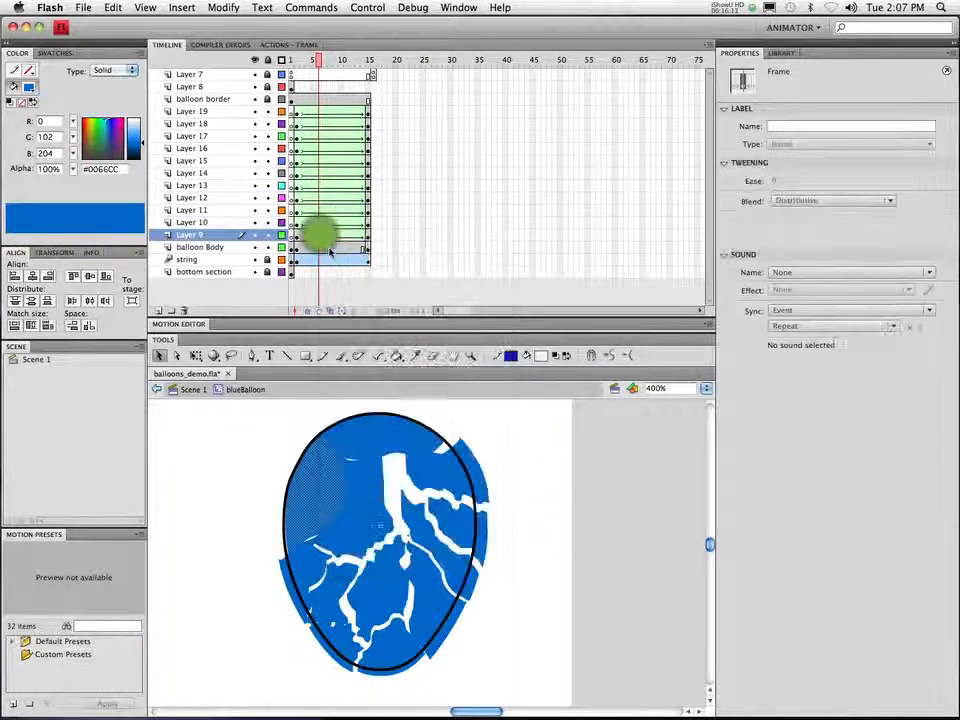
right_click(322, 247)
click(345, 266)
At frame 15, reshape the upper right fragment on Layer 11 into a smaller, jagged shard by moving its anchor points with the Subselection tool
drag(332, 62, 366, 69)
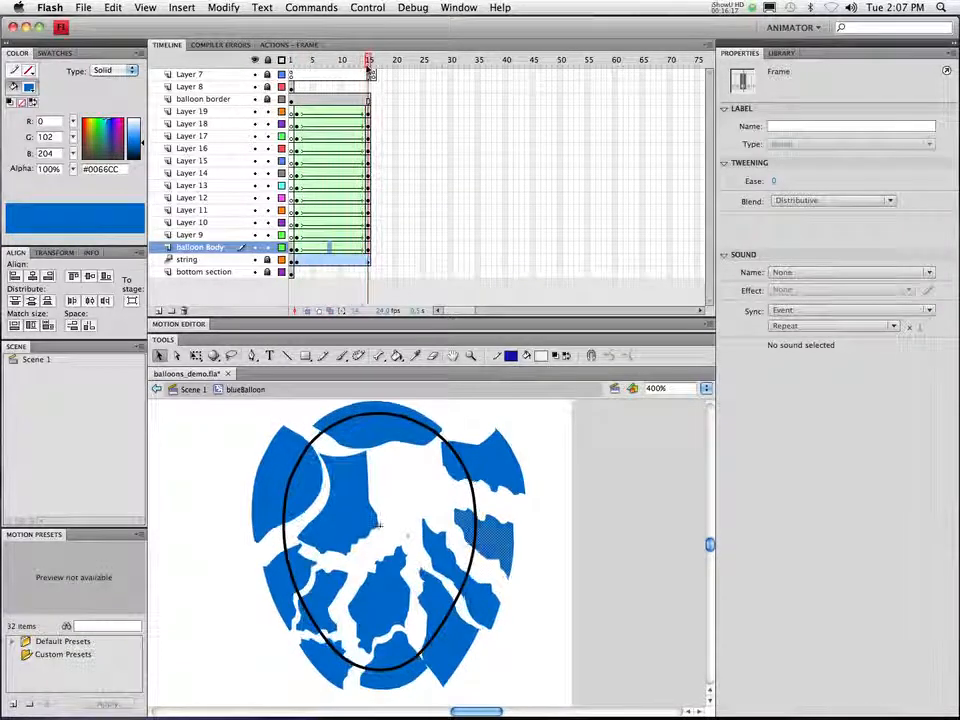
click(455, 475)
click(455, 474)
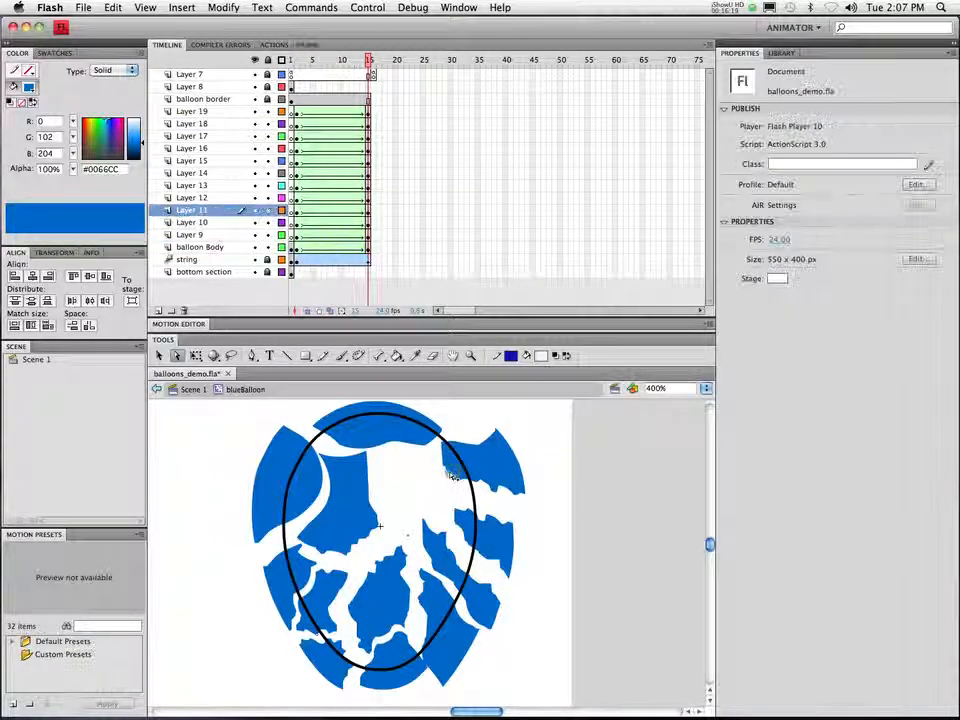
click(448, 473)
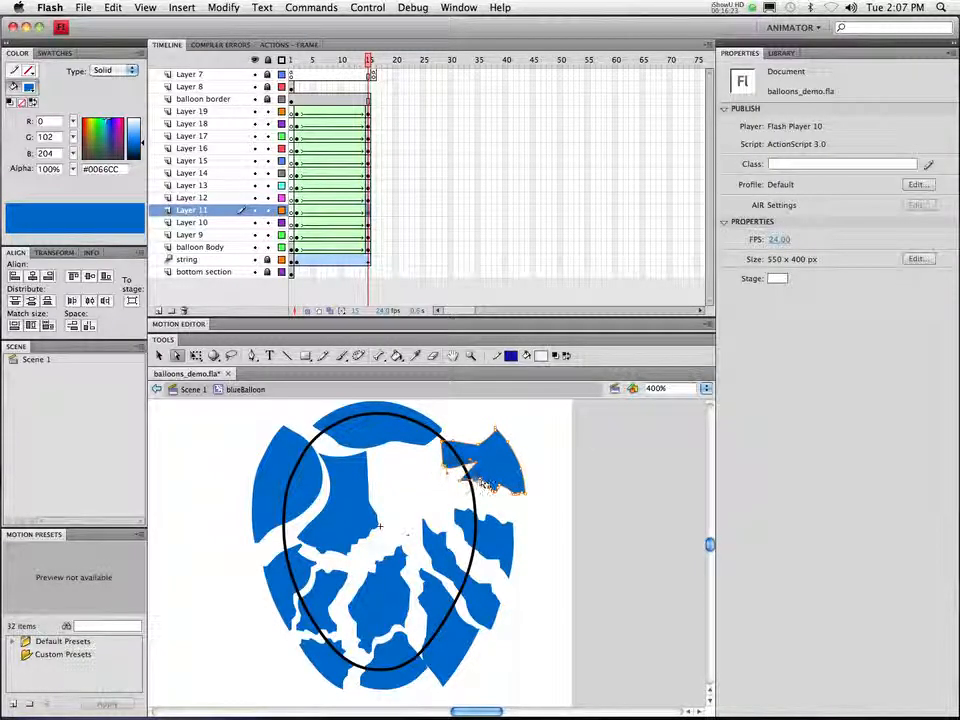
click(479, 484)
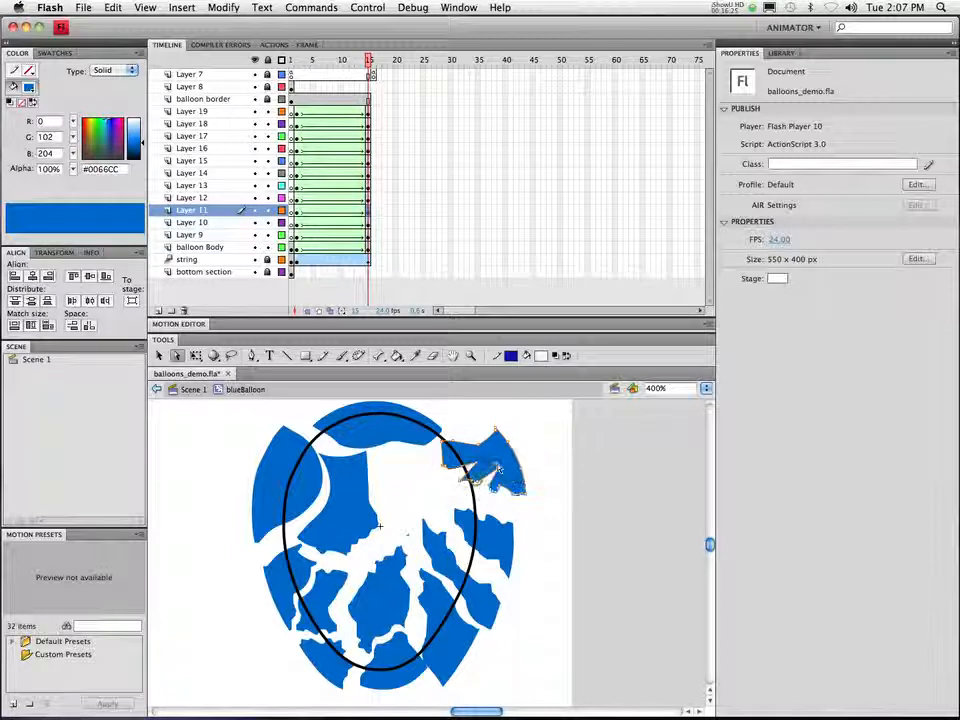
drag(478, 485, 485, 469)
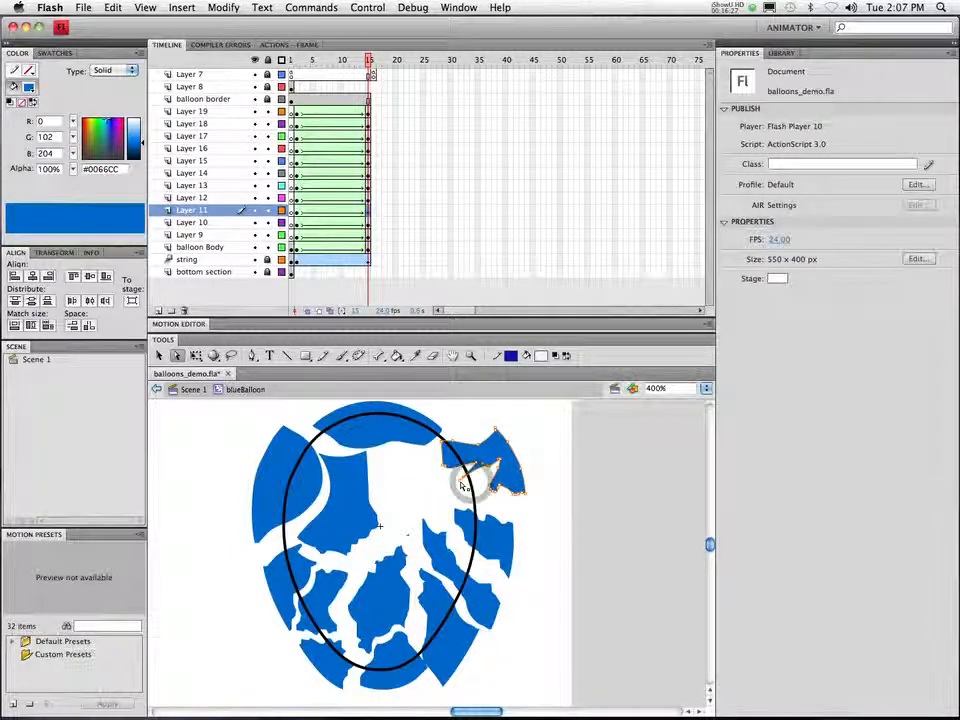
click(479, 469)
click(448, 469)
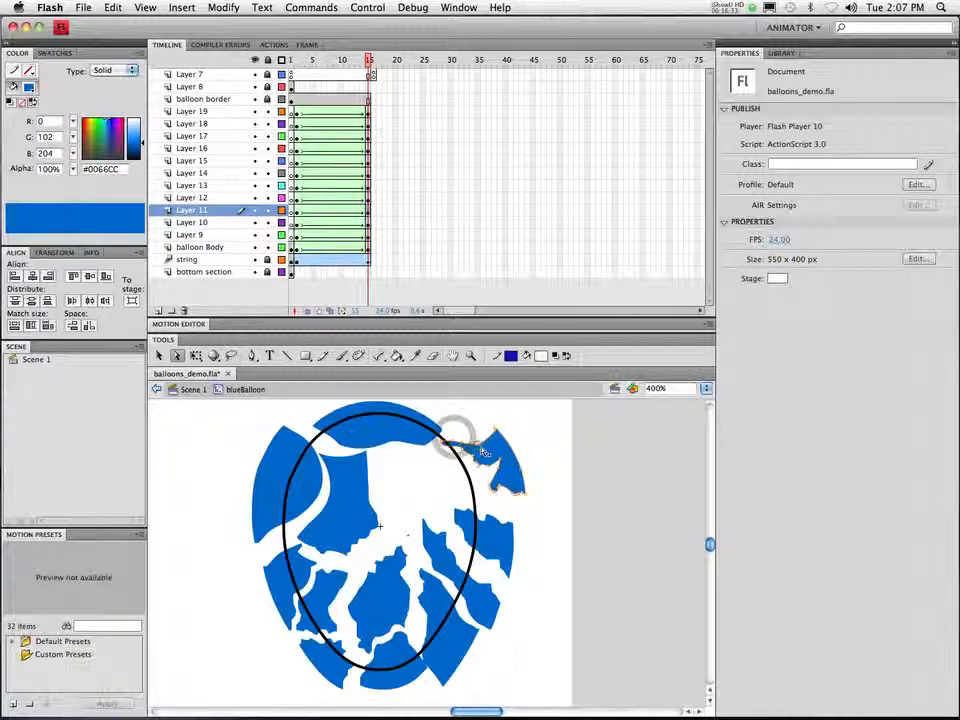
click(483, 448)
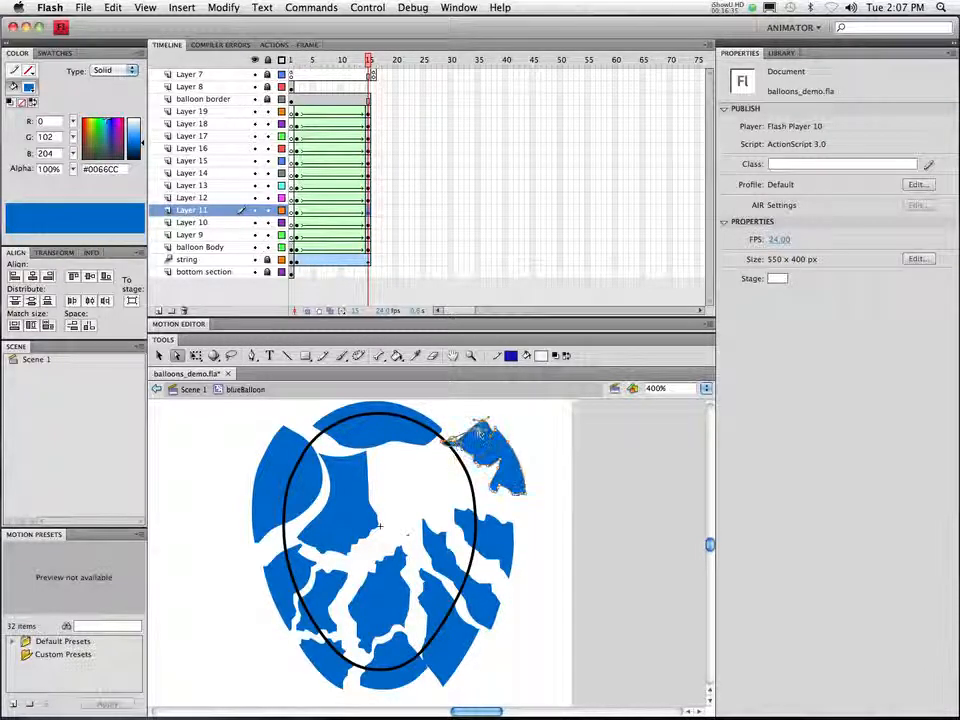
click(451, 438)
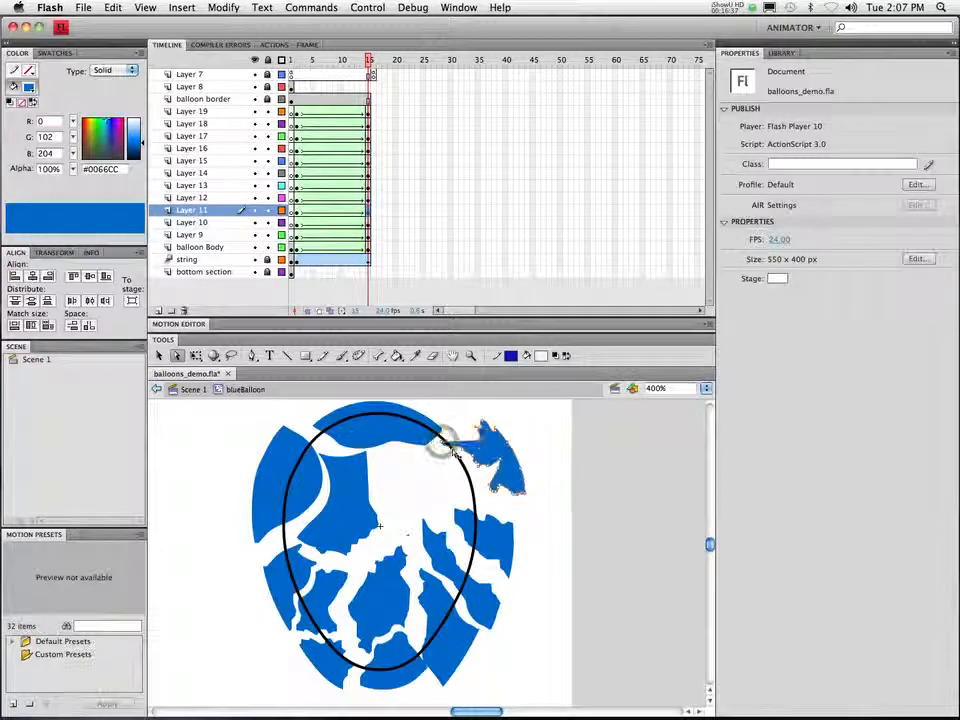
drag(440, 442, 476, 453)
Pull the lower edge points of the top fragment on balloon Body upward at frame 15 to make a thin, jagged strip
mouse_move(369, 60)
mouse_down()
mouse_move(295, 63)
mouse_move(369, 65)
mouse_up()
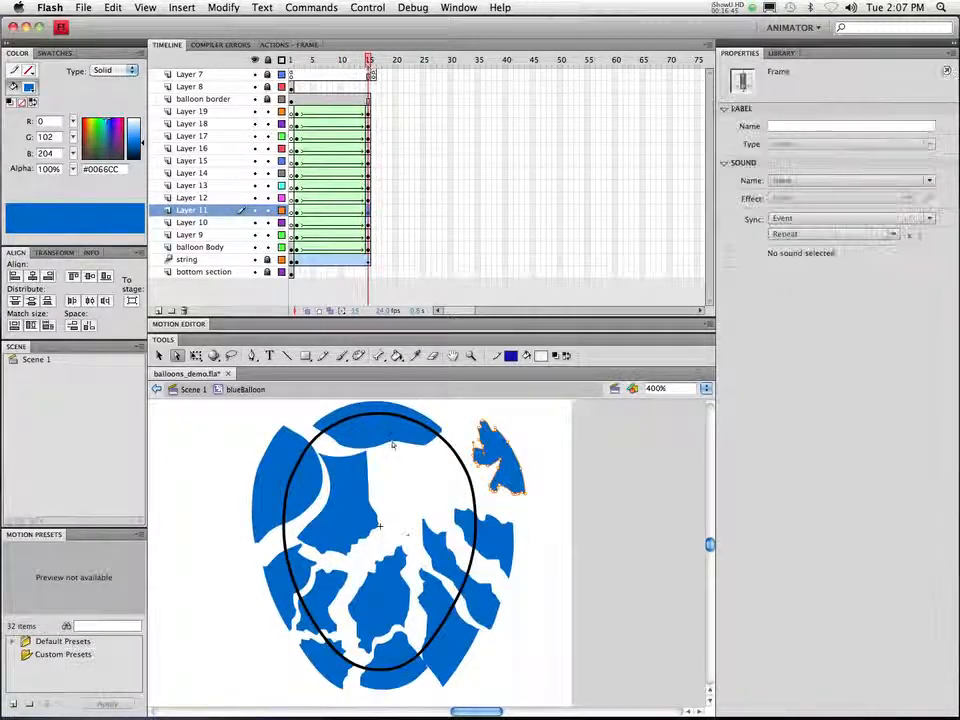
click(374, 452)
click(379, 451)
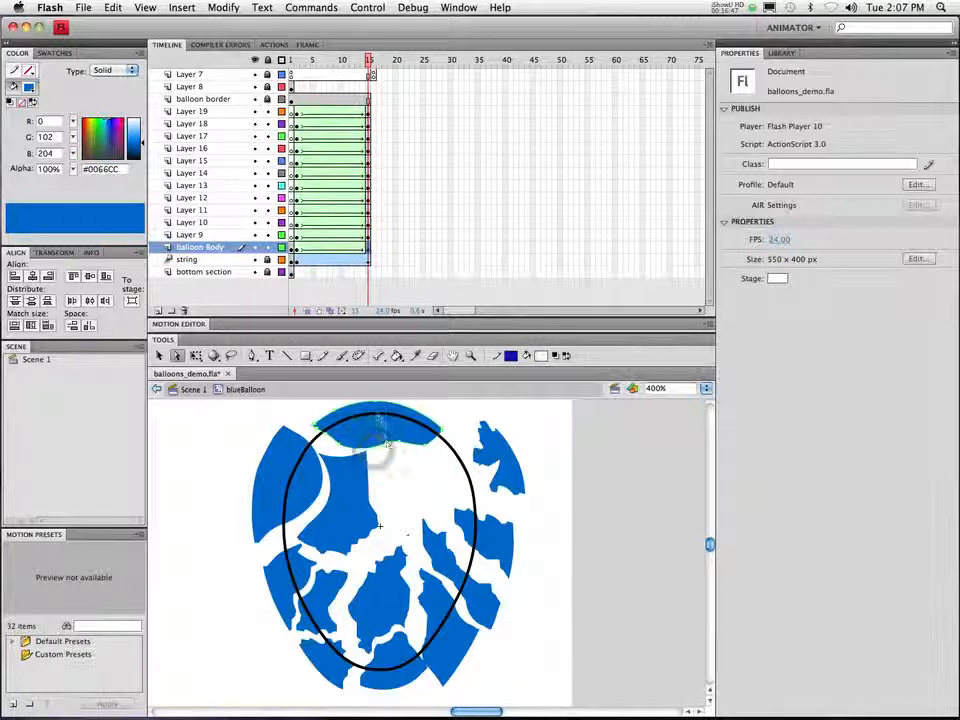
click(388, 444)
drag(385, 438, 421, 428)
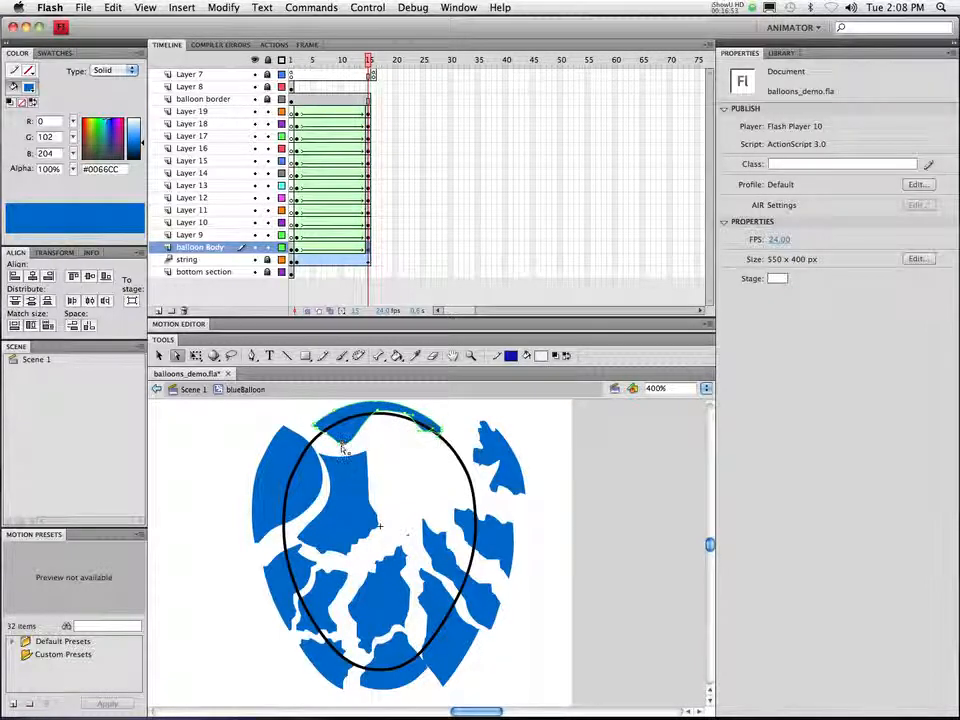
drag(340, 440, 340, 430)
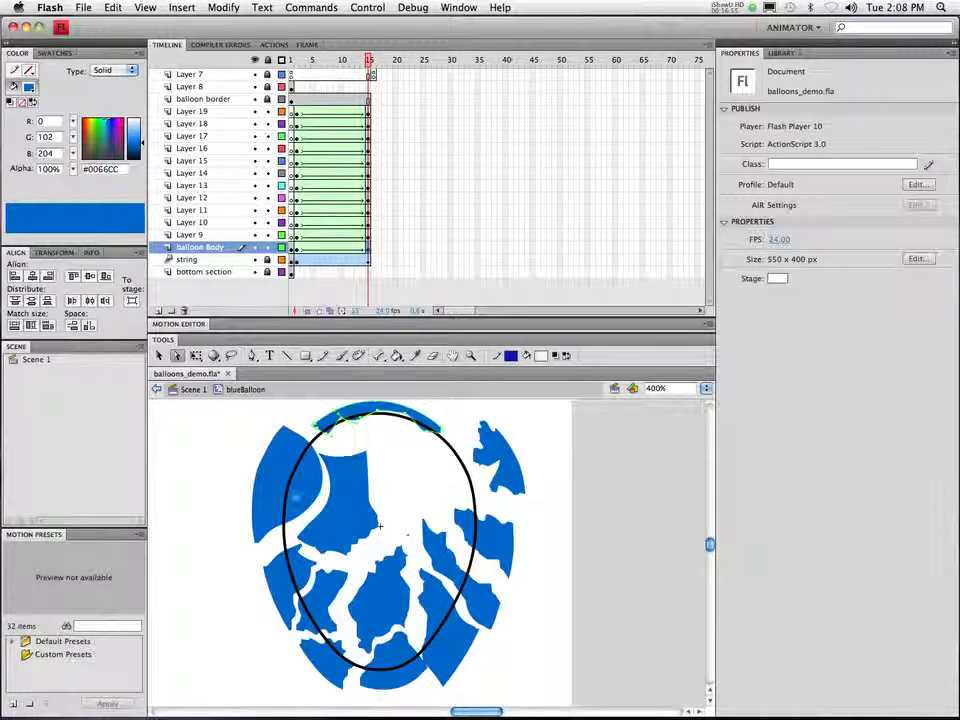
Reshape the upper left fragment on Layer 9 at frame 15 into a thin, jagged strip by pulling its inner anchor points outward
click(303, 487)
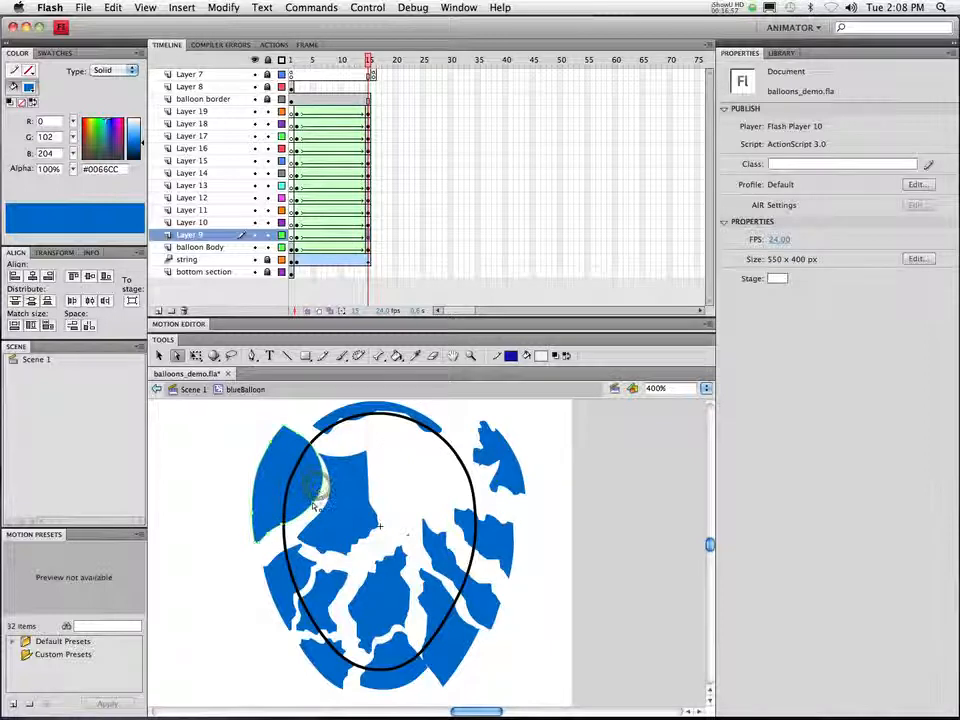
drag(321, 492, 268, 484)
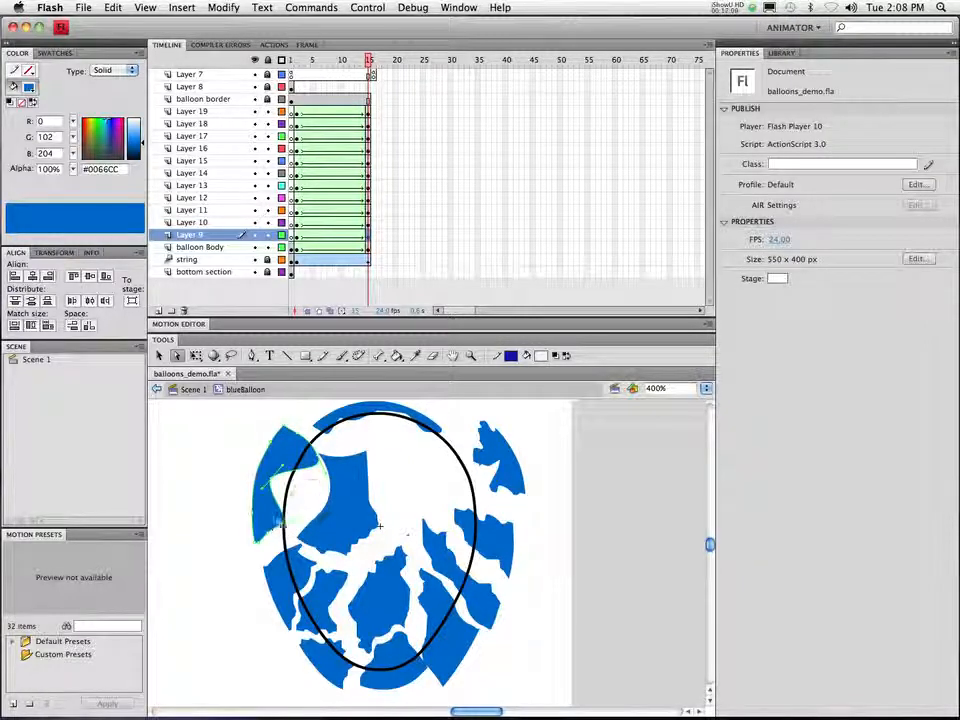
drag(283, 526, 267, 517)
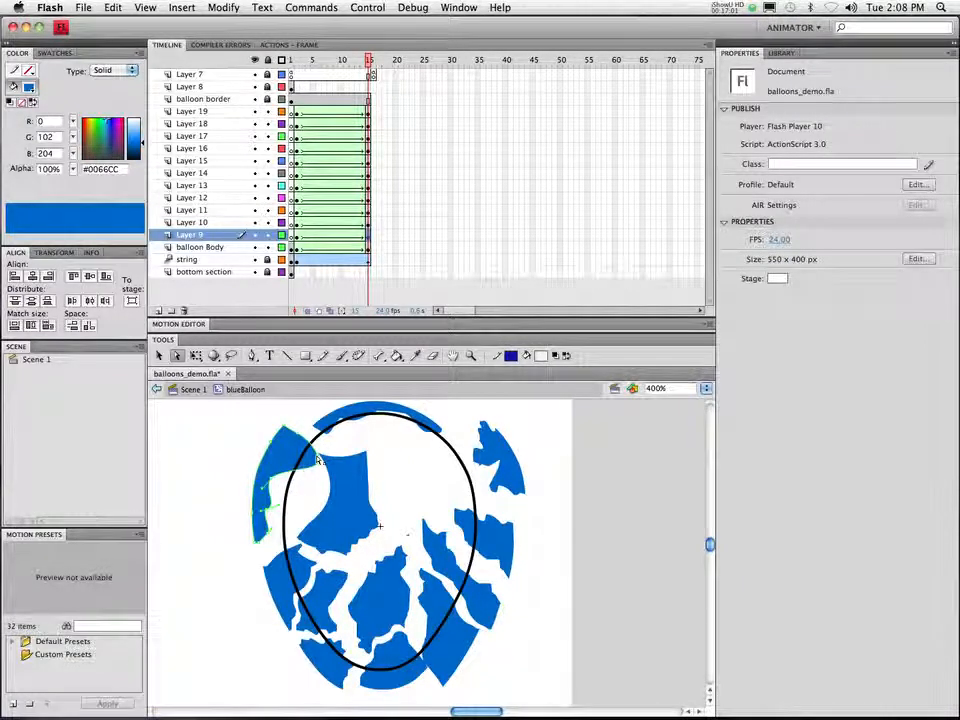
drag(318, 456, 286, 431)
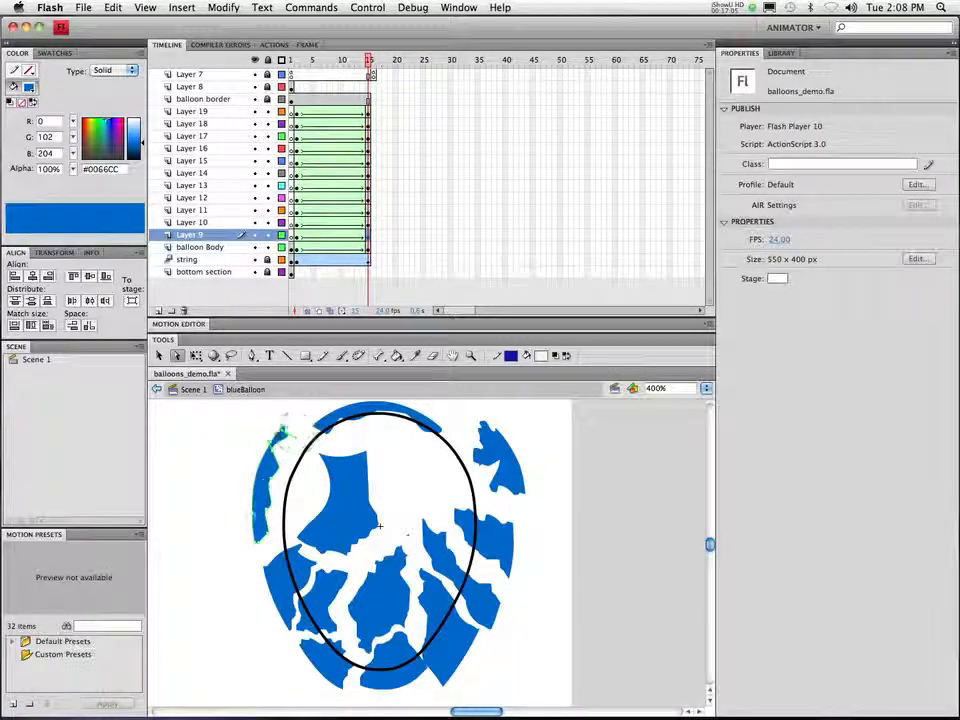
drag(246, 513, 261, 447)
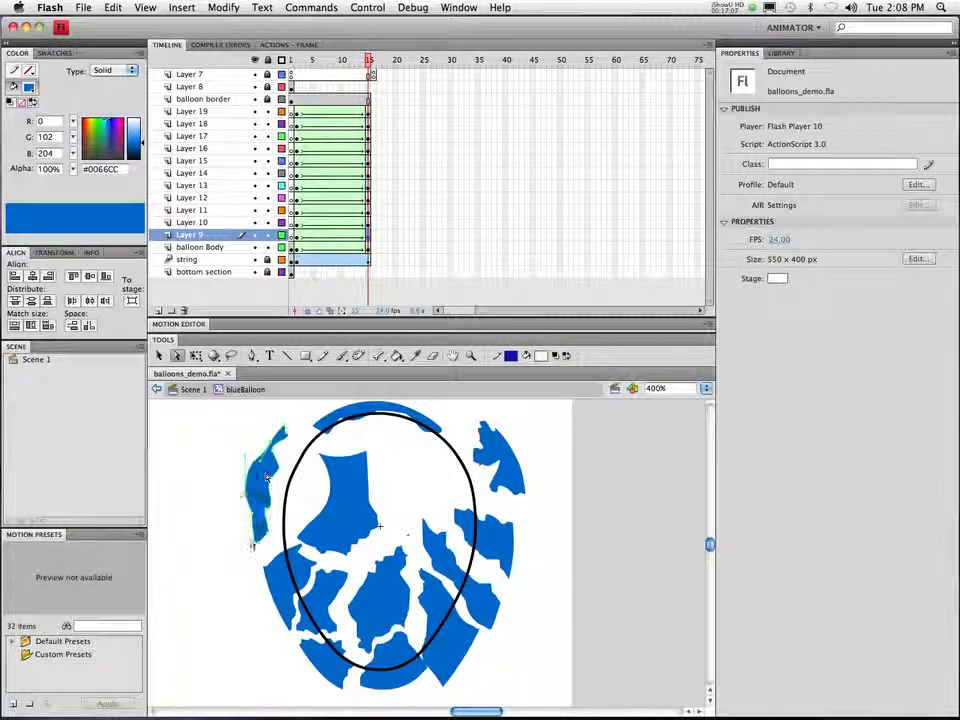
click(262, 532)
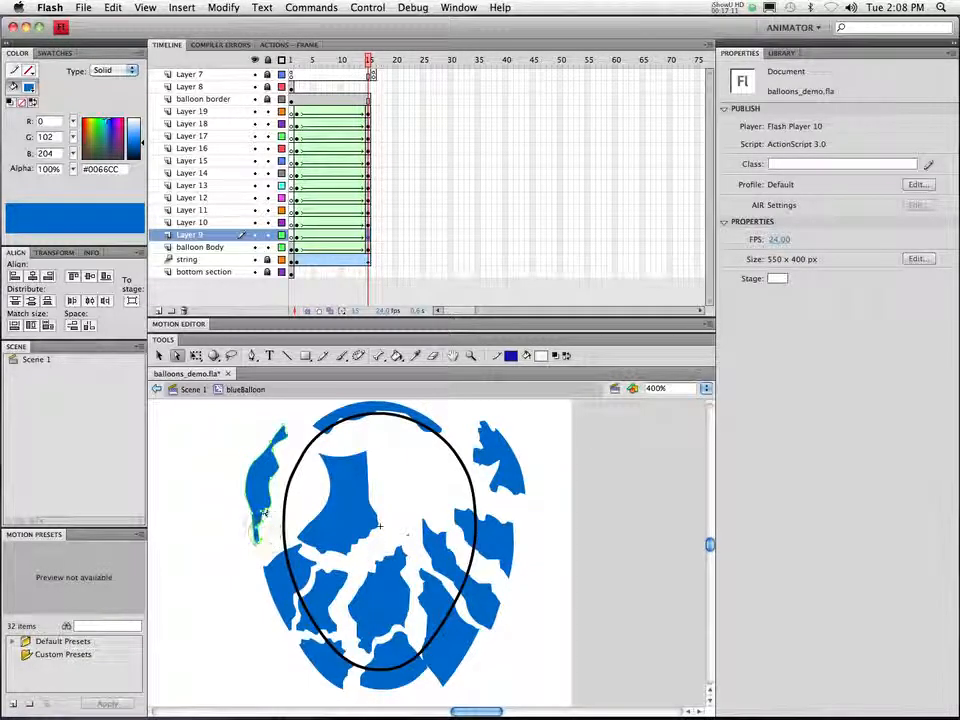
click(266, 505)
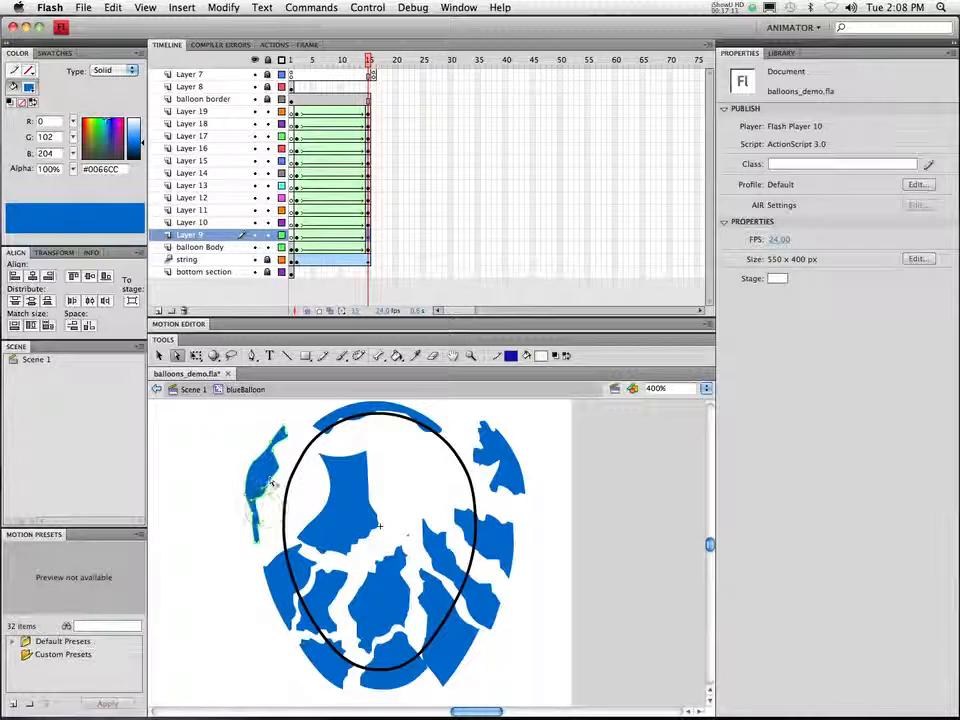
click(268, 477)
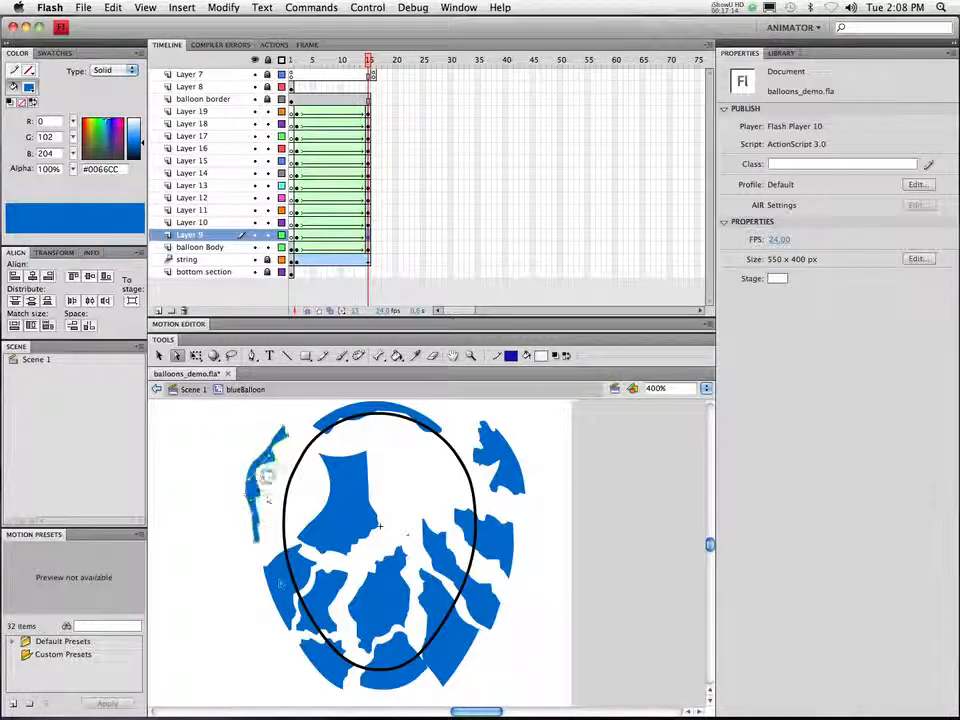
Cut sharp notches into the top edge of the left fragment on Layer 19 at frame 15 by moving its anchor points
click(296, 549)
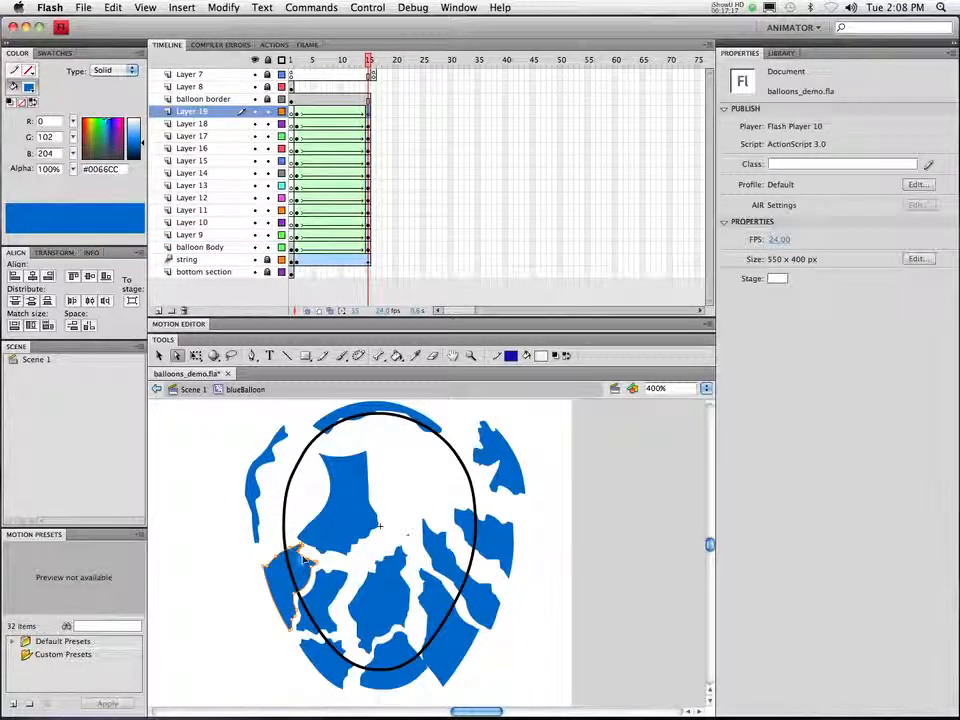
click(301, 558)
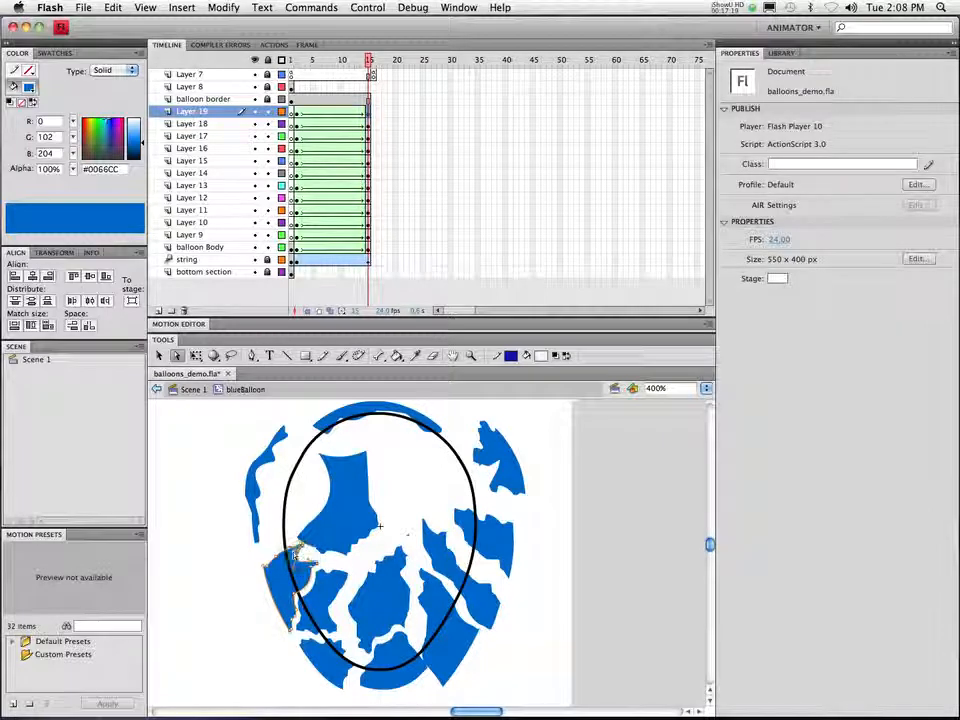
click(300, 545)
click(298, 544)
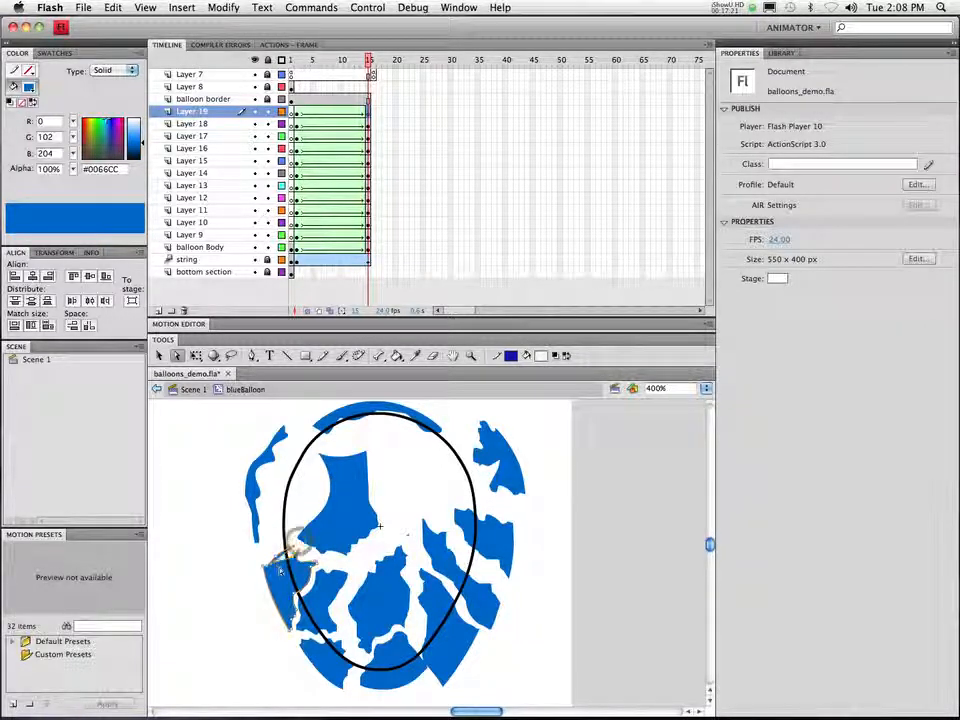
click(292, 553)
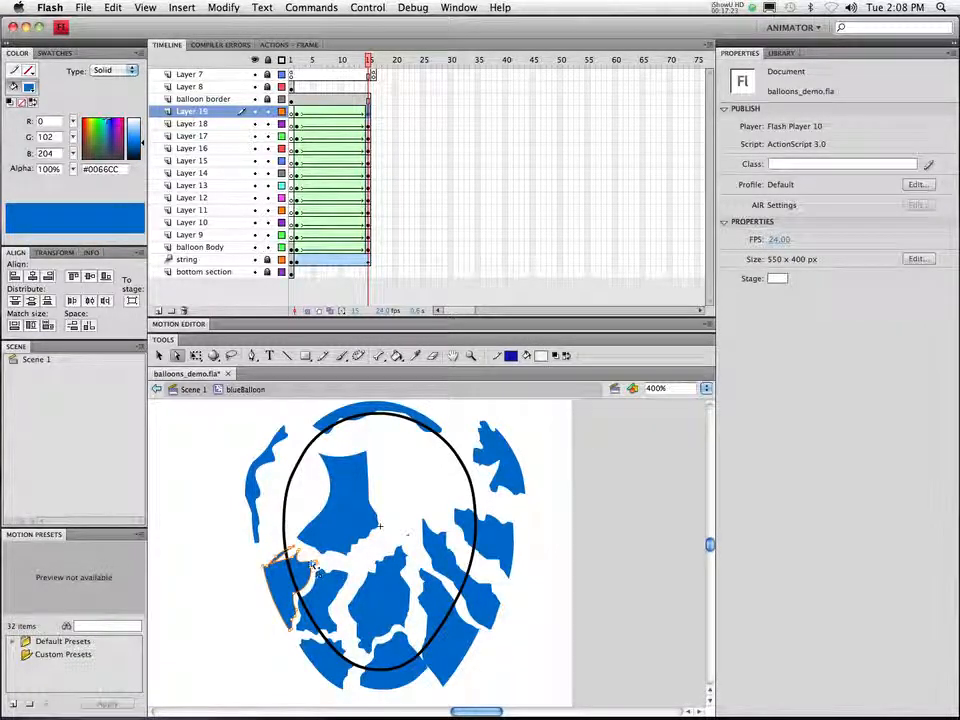
drag(314, 563, 308, 564)
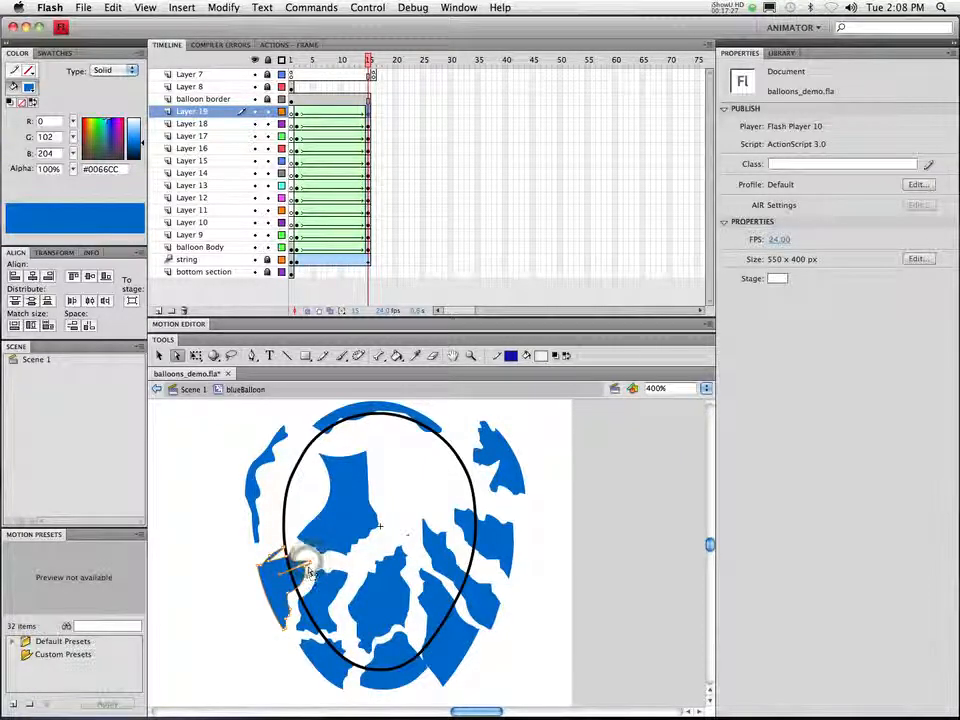
mouse_move(308, 566)
mouse_down()
mouse_move(285, 572)
mouse_move(312, 567)
mouse_up()
click(312, 567)
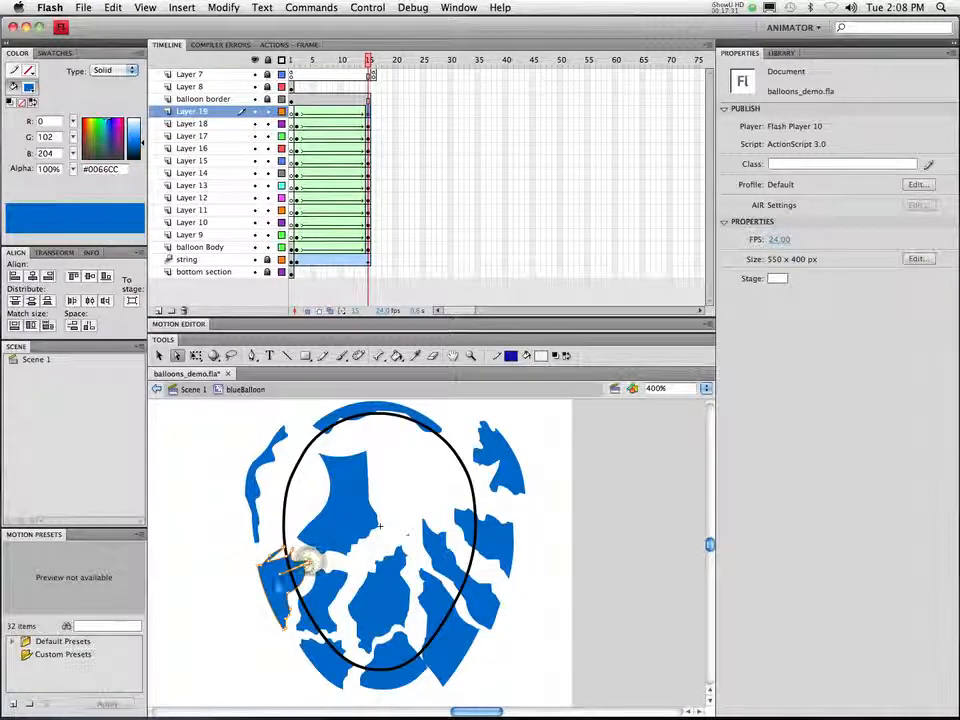
click(304, 569)
click(304, 569)
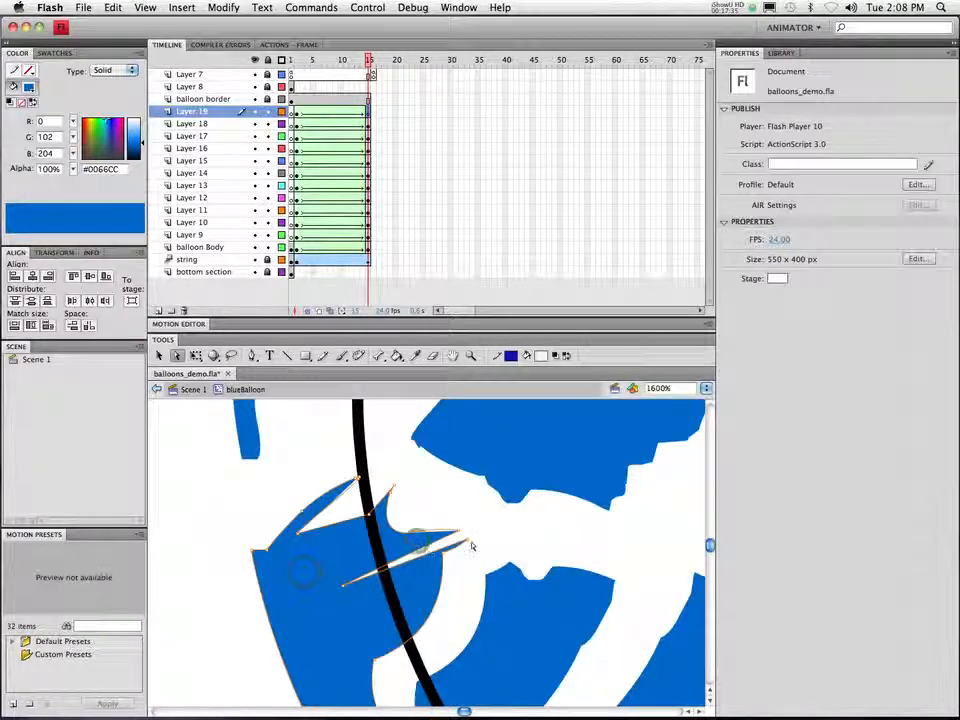
Pull the upper right edge points of the Layer 19 fragment inward to form a row of small jagged teeth
click(468, 541)
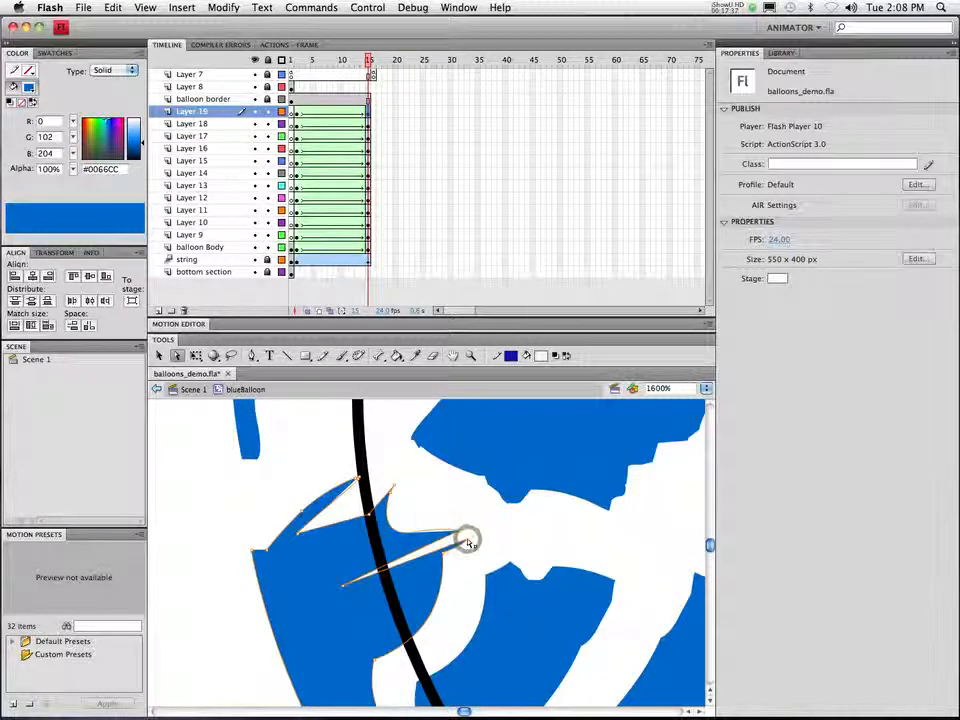
drag(468, 541, 372, 590)
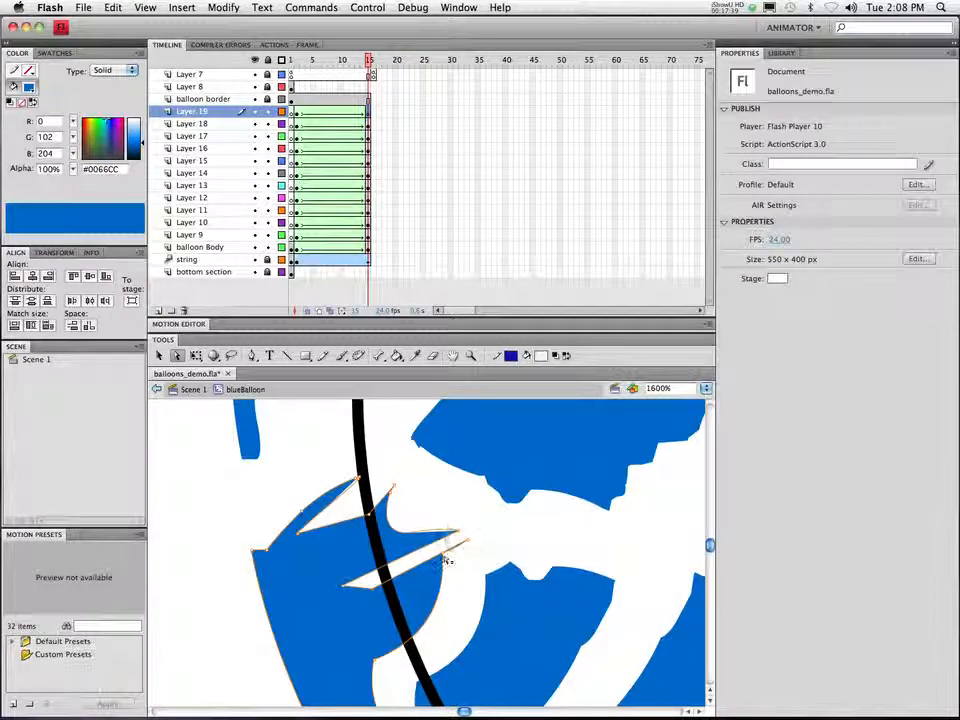
drag(443, 554, 384, 610)
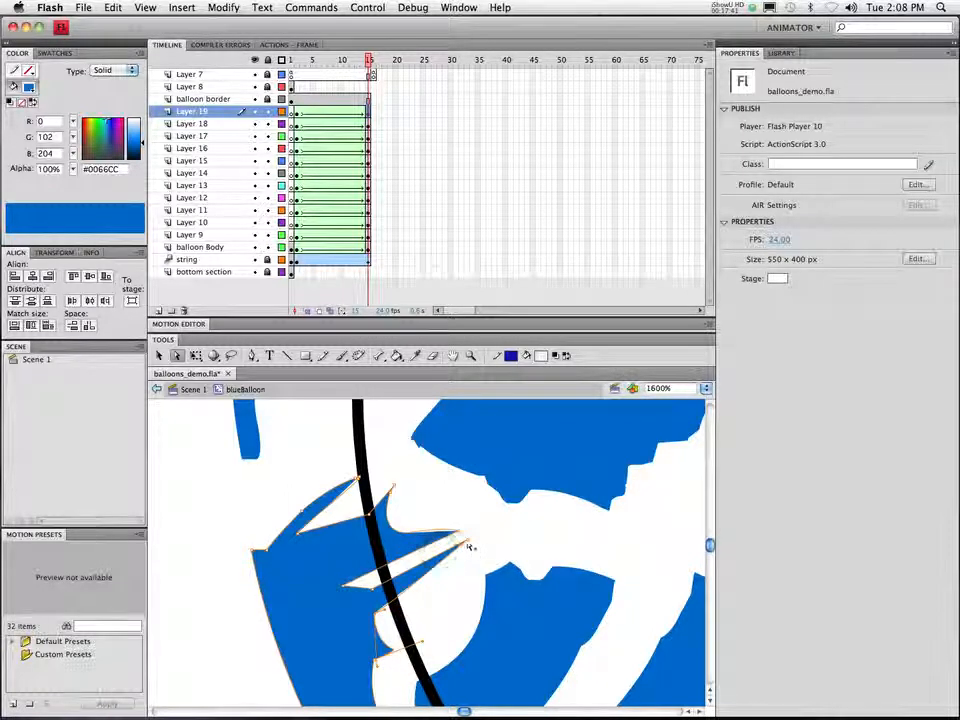
drag(468, 541, 352, 610)
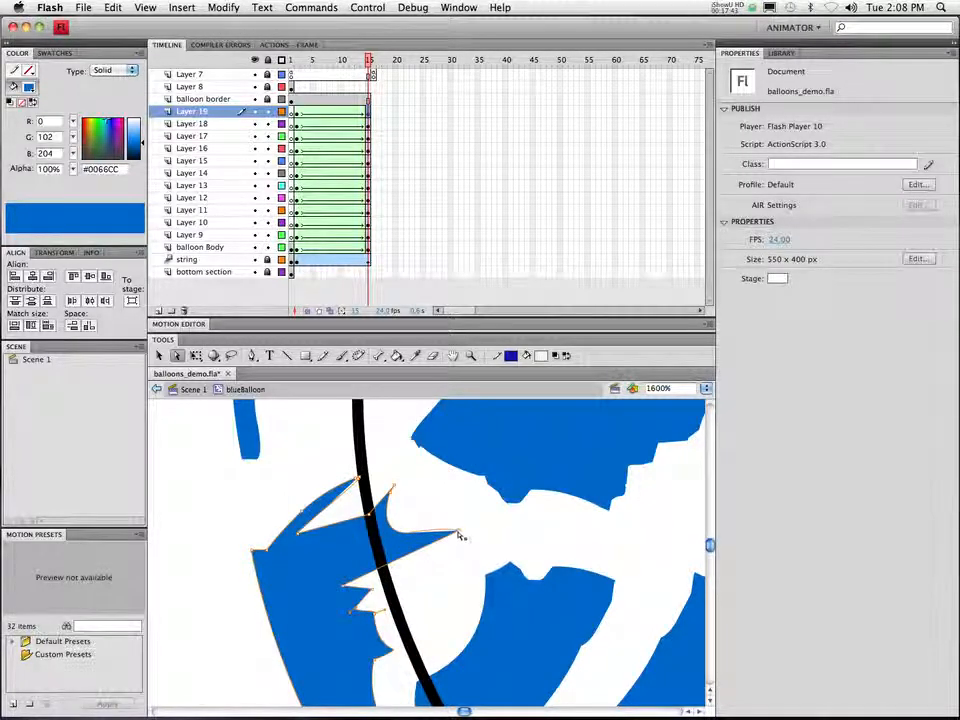
drag(459, 537, 393, 489)
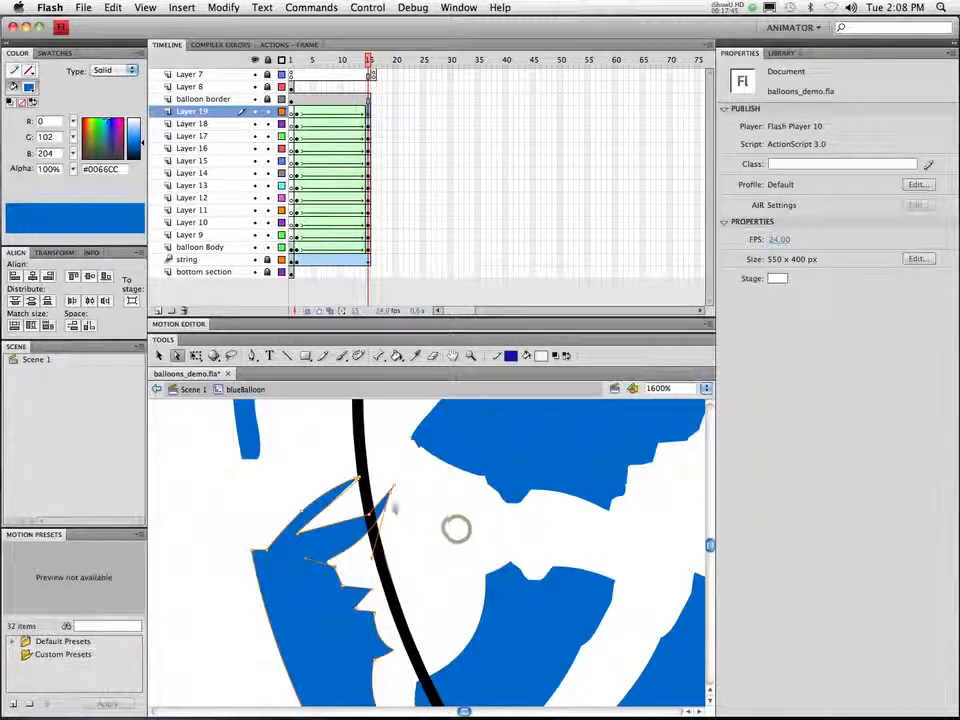
Try to delete the anchor point at the base of the upper right spike on the Layer 19 fragment
click(367, 514)
key(Delete)
key(ctrl+z)
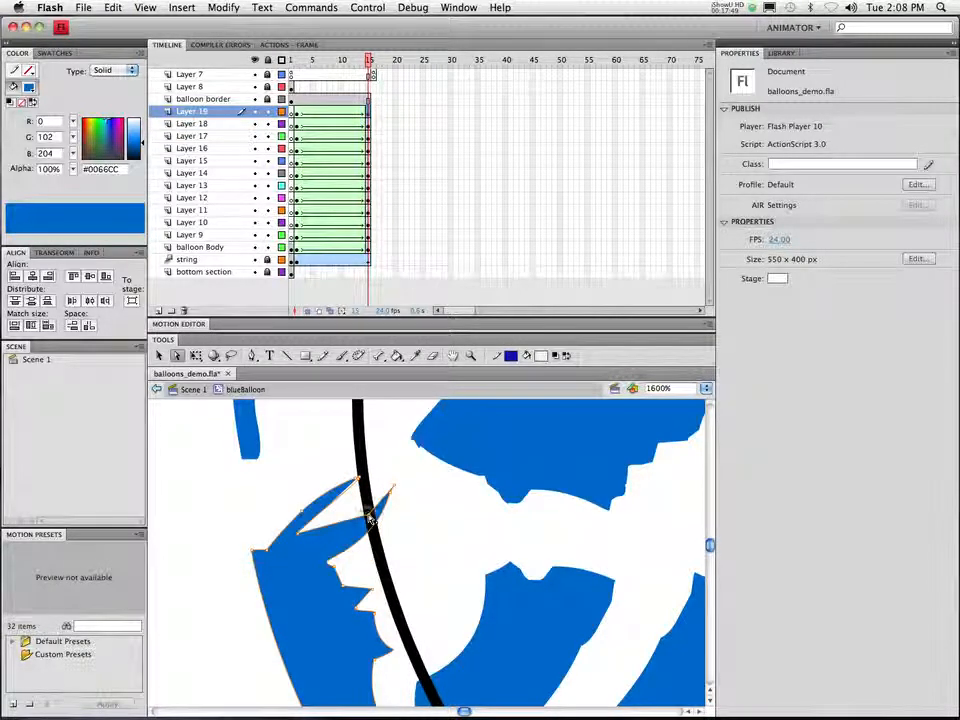
click(367, 514)
key(Delete)
key(ctrl+z)
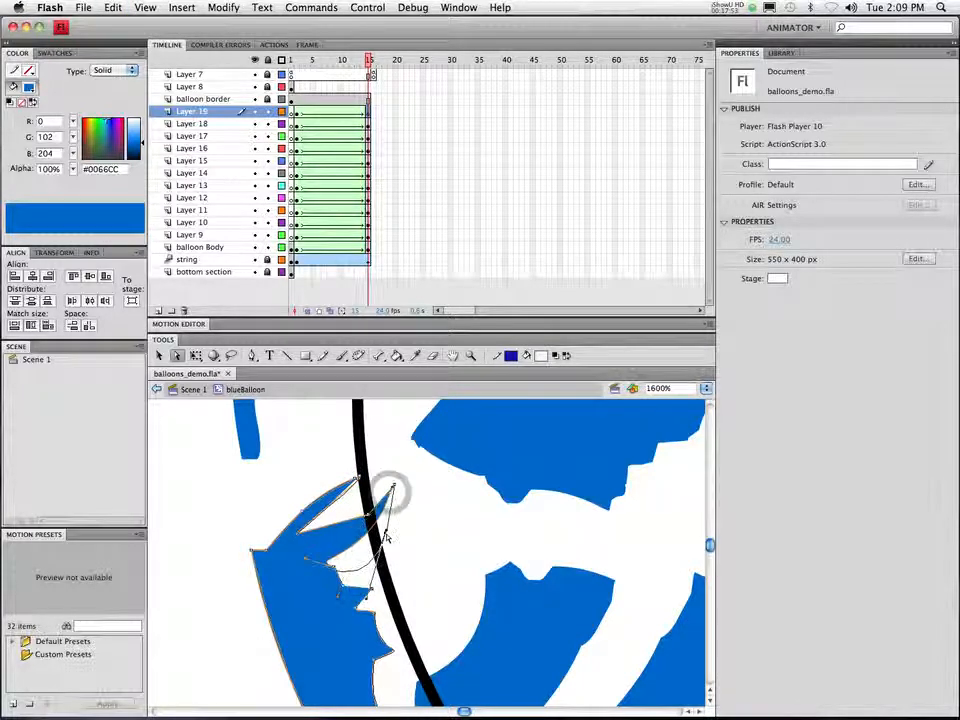
Shorten the two upper spikes of the Layer 19 fragment and carve a deep notch into its lower right edge
drag(386, 537, 346, 518)
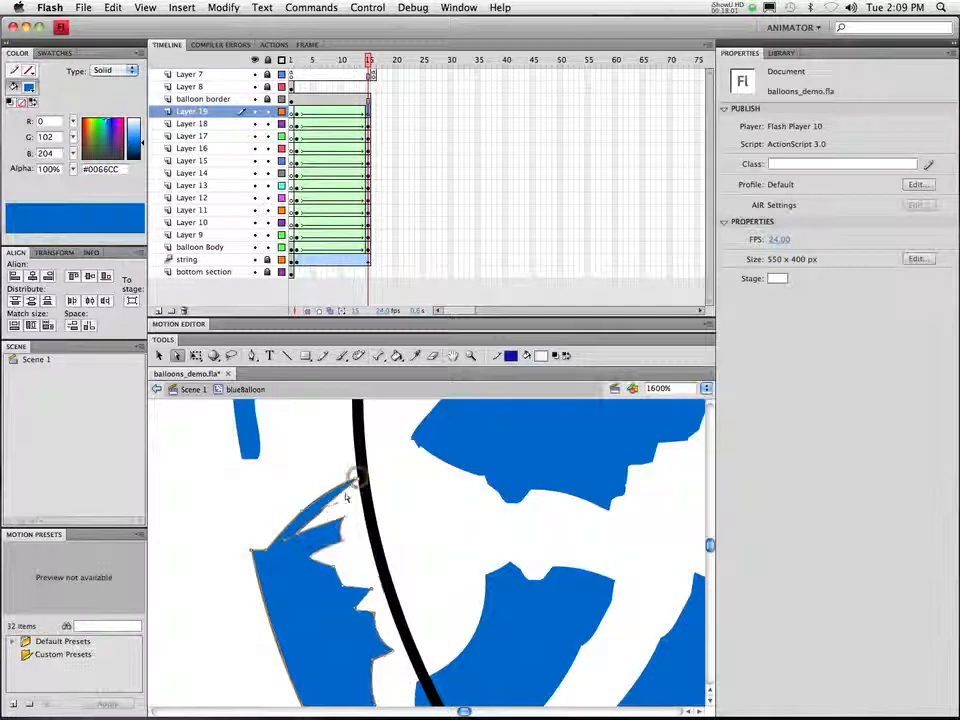
click(355, 478)
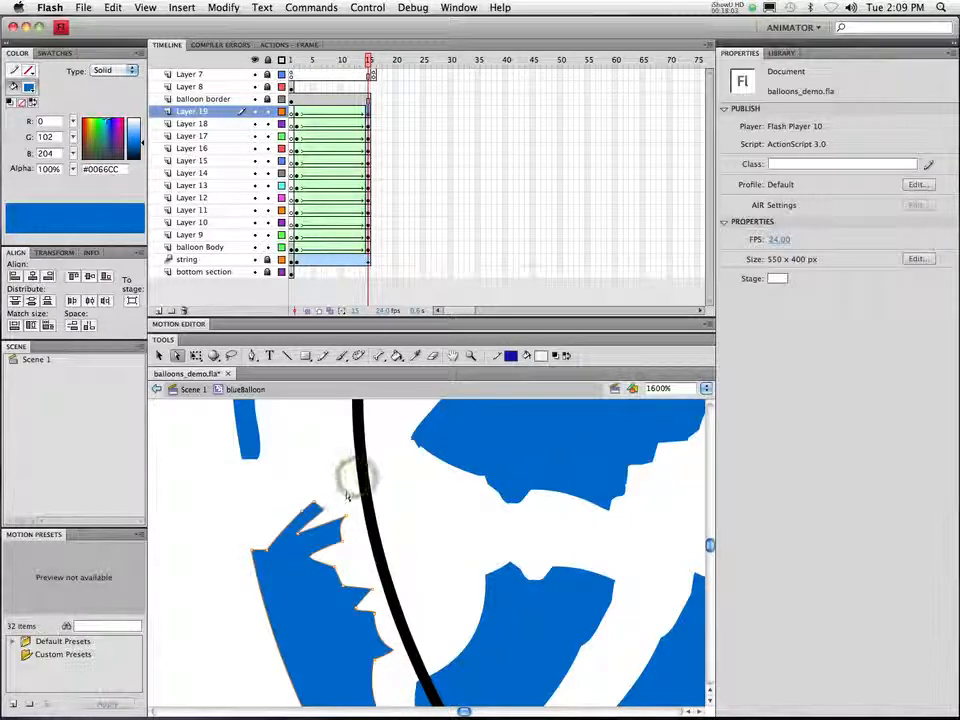
scroll(416, 604, down, 3)
scroll(416, 604, right, 2)
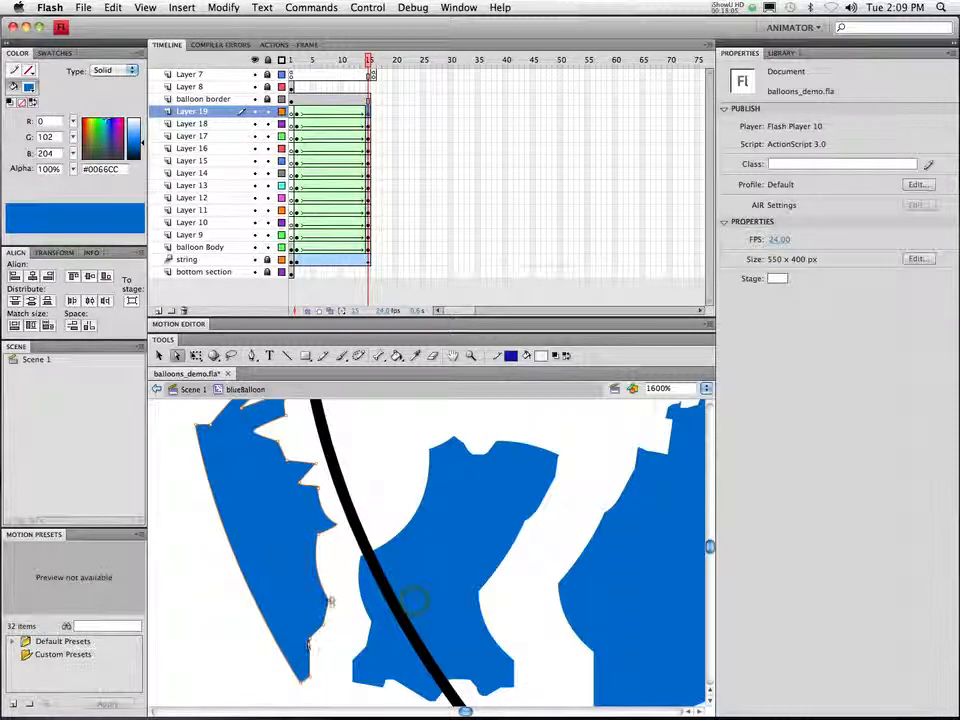
click(331, 603)
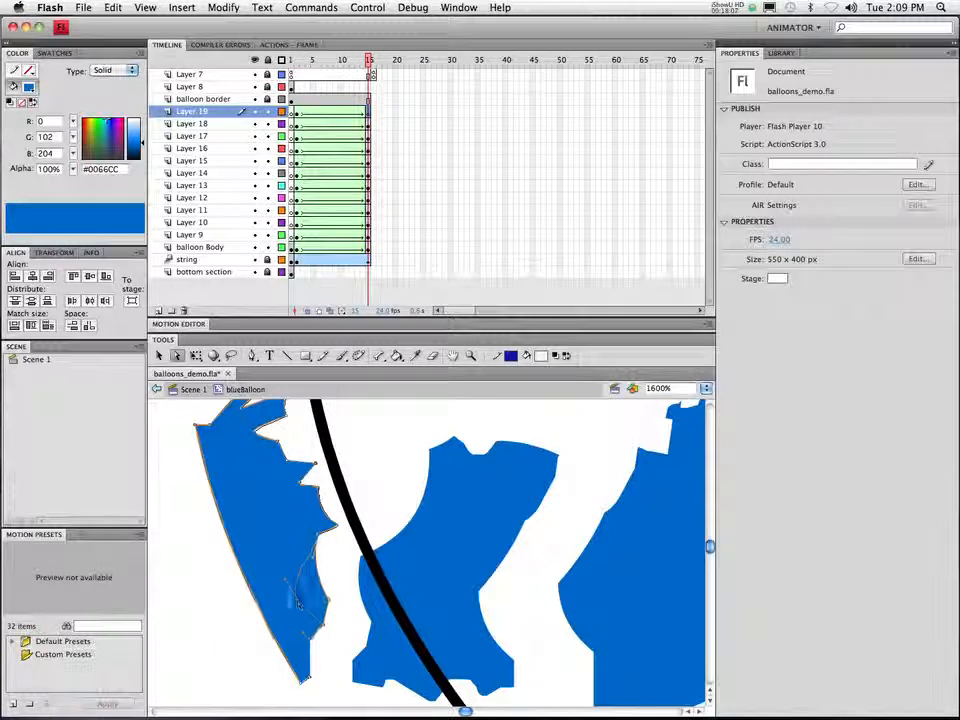
click(318, 538)
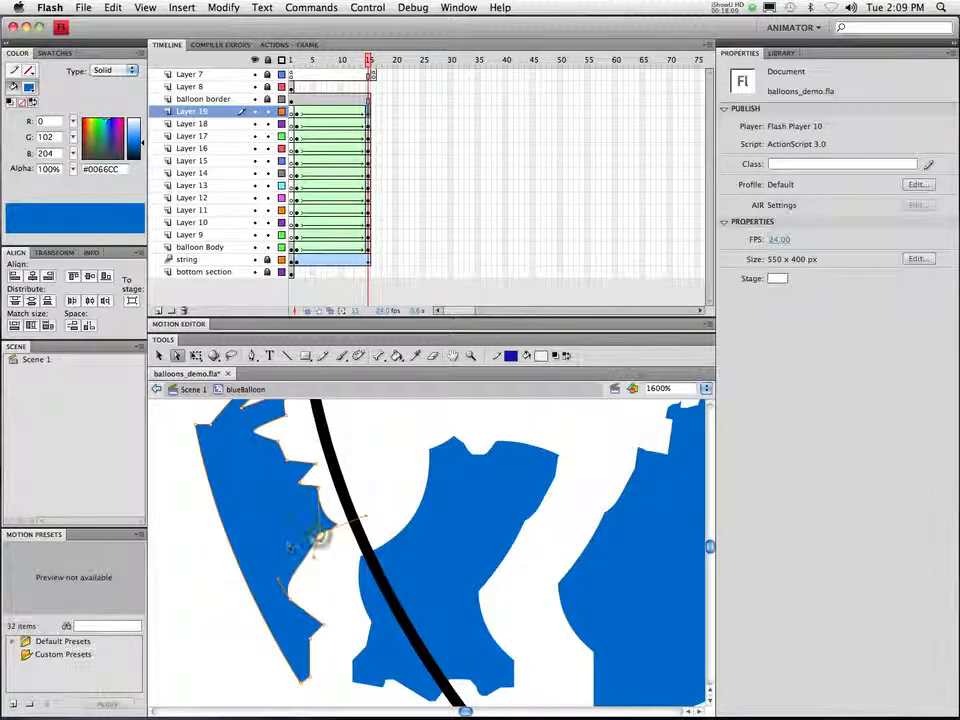
click(318, 538)
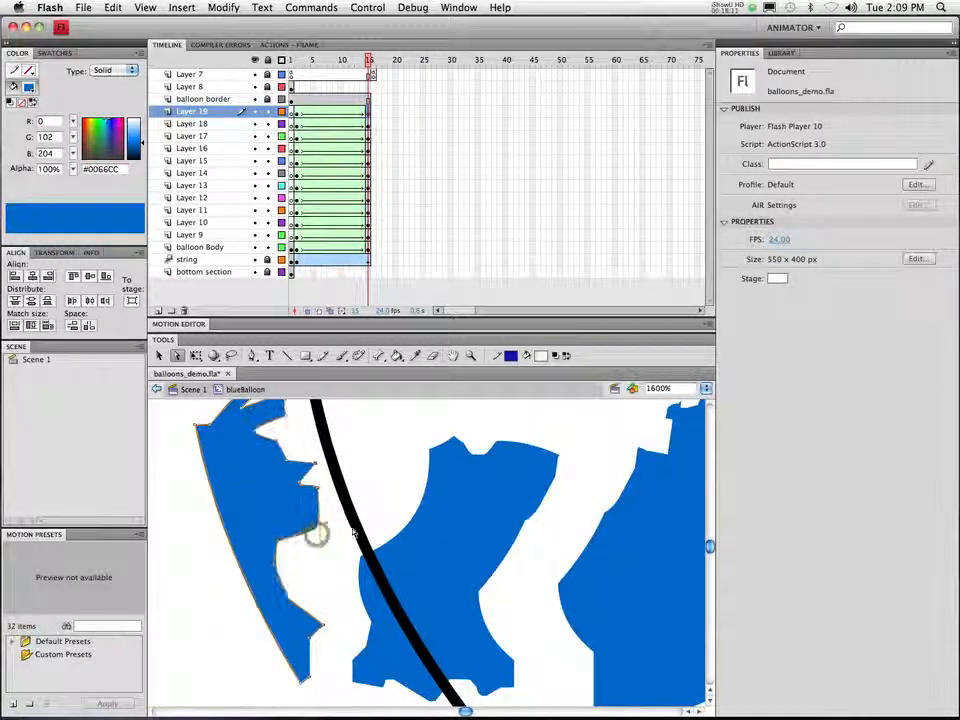
drag(316, 531, 296, 550)
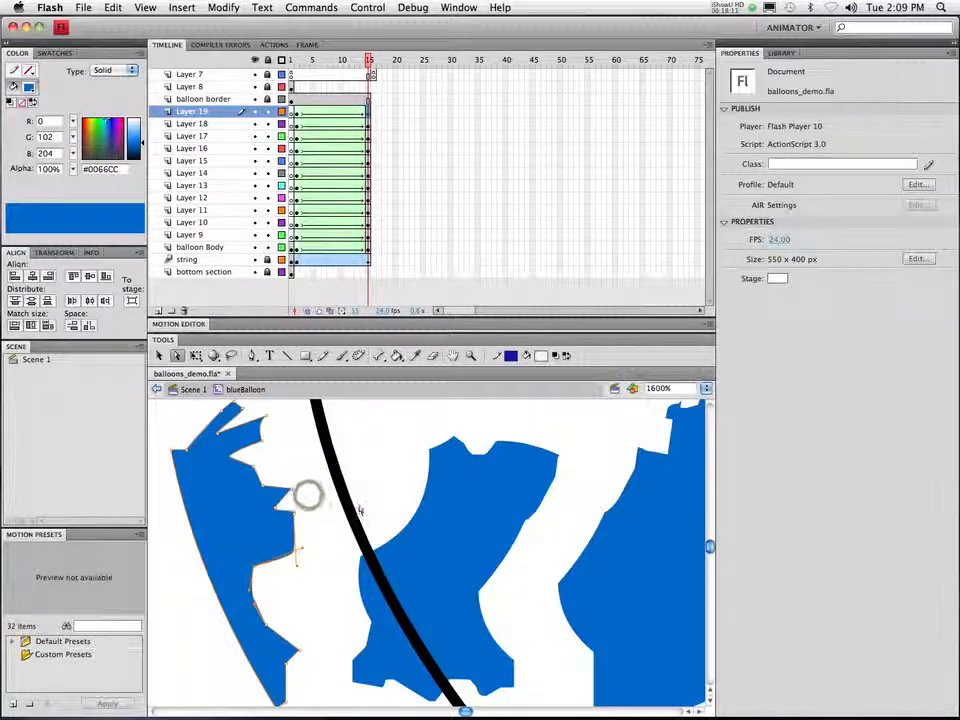
key(super+z)
Shred the central fragment on Layer 15 at frame 15 by pulling upper edge points down and lower edge points up into long spikes
click(484, 507)
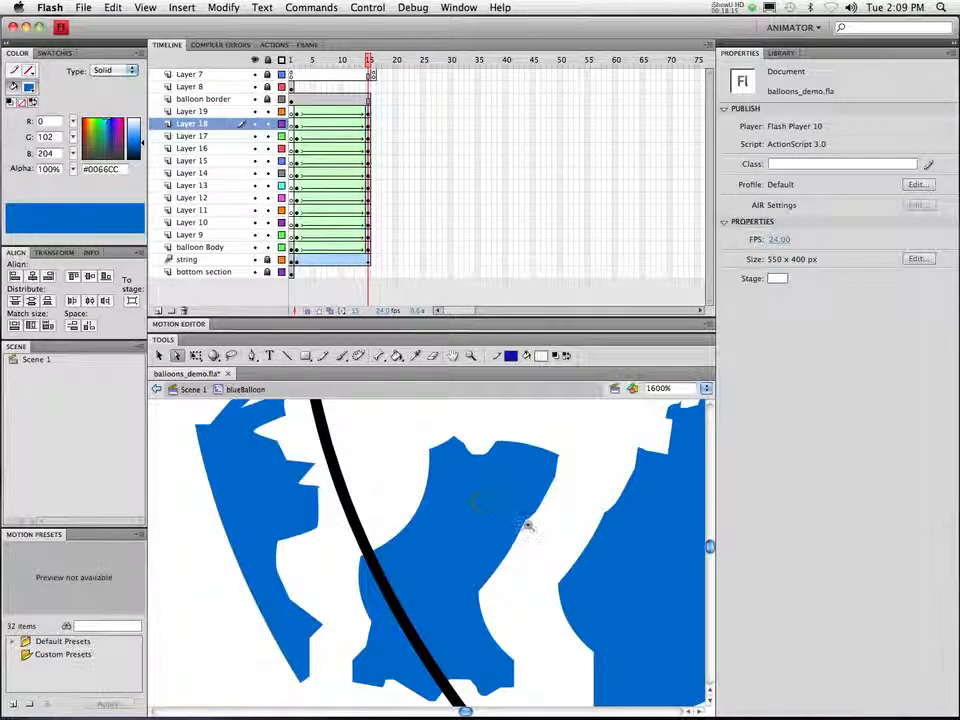
key(super+minus)
scroll(527, 525, down, 2)
click(528, 530)
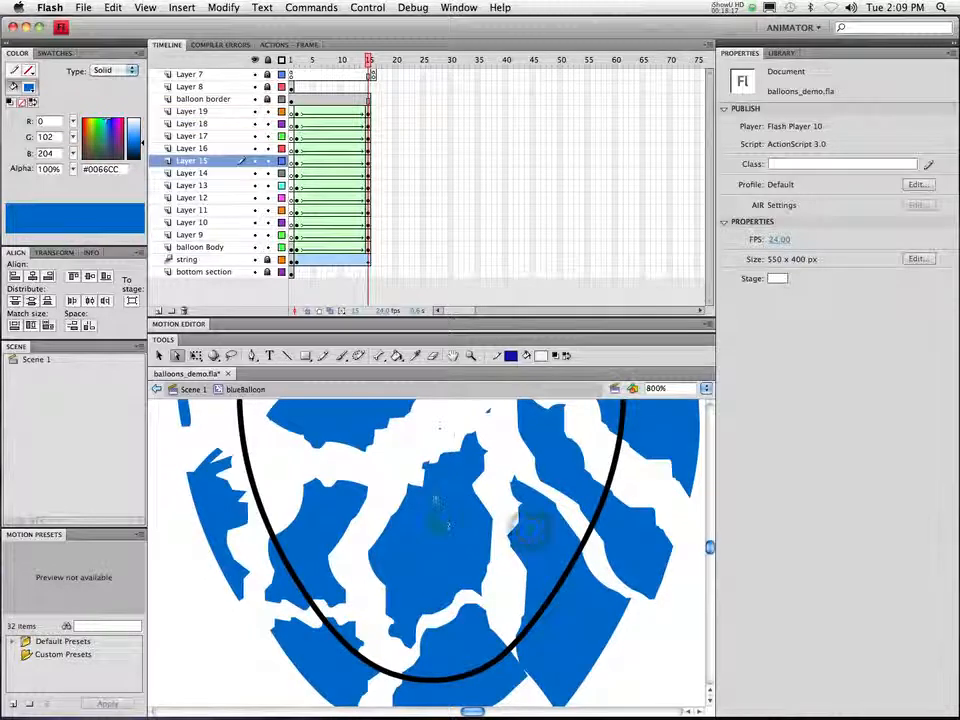
click(446, 459)
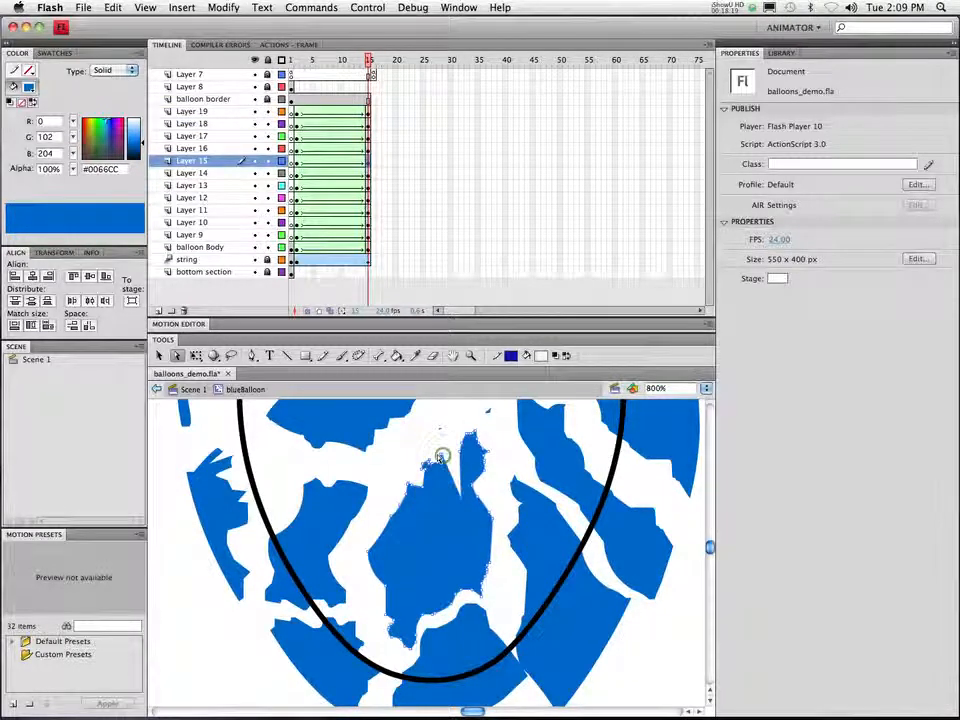
drag(440, 455, 394, 562)
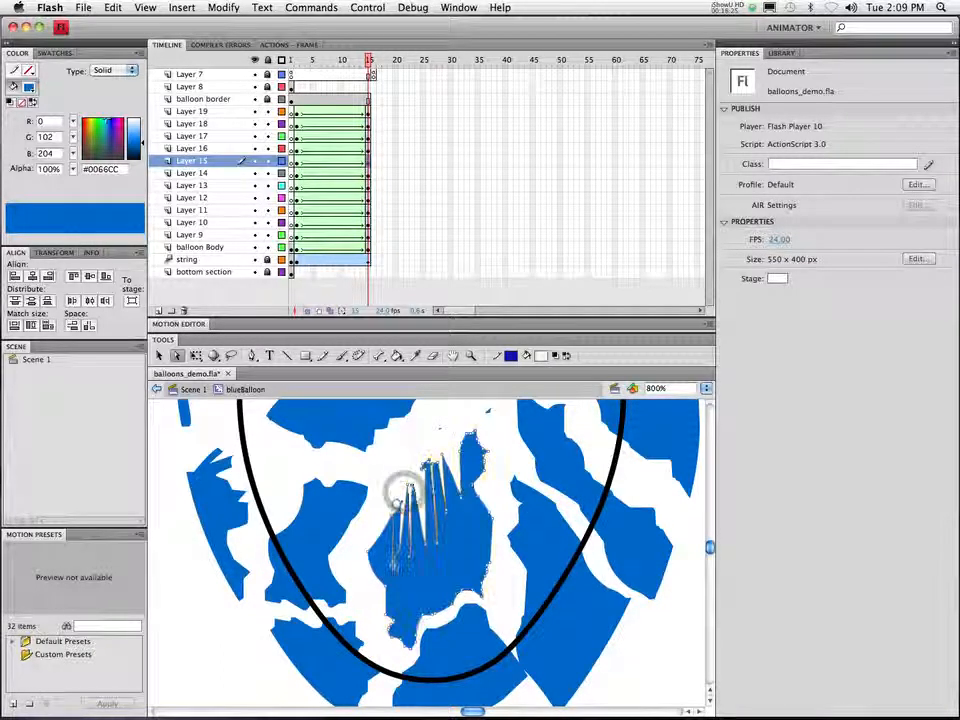
drag(392, 513, 390, 566)
drag(415, 617, 457, 546)
drag(468, 592, 469, 546)
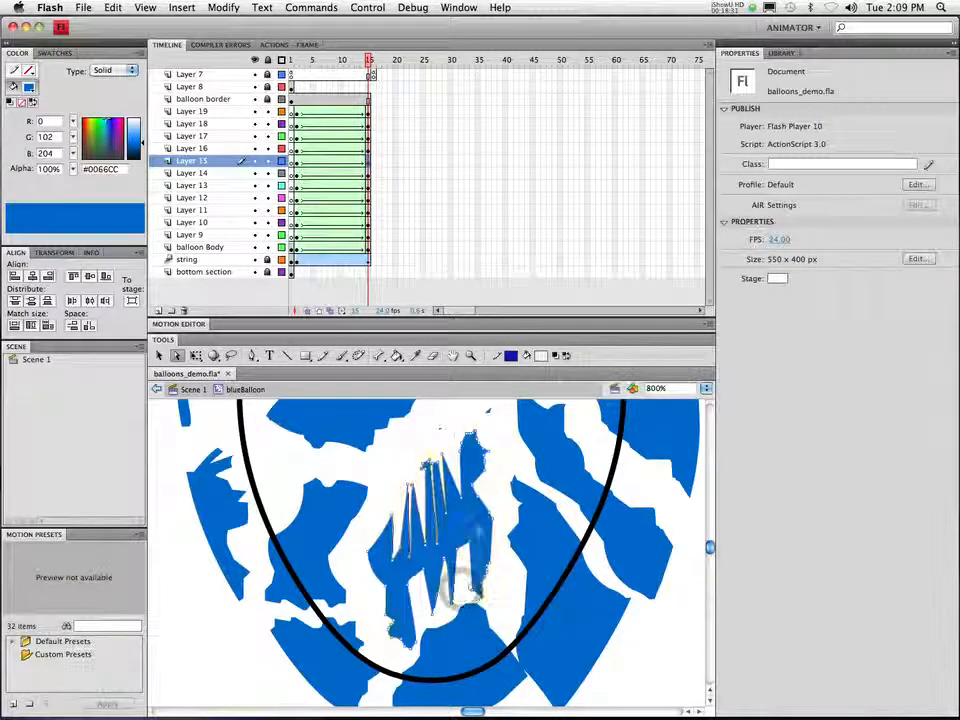
drag(474, 594, 476, 532)
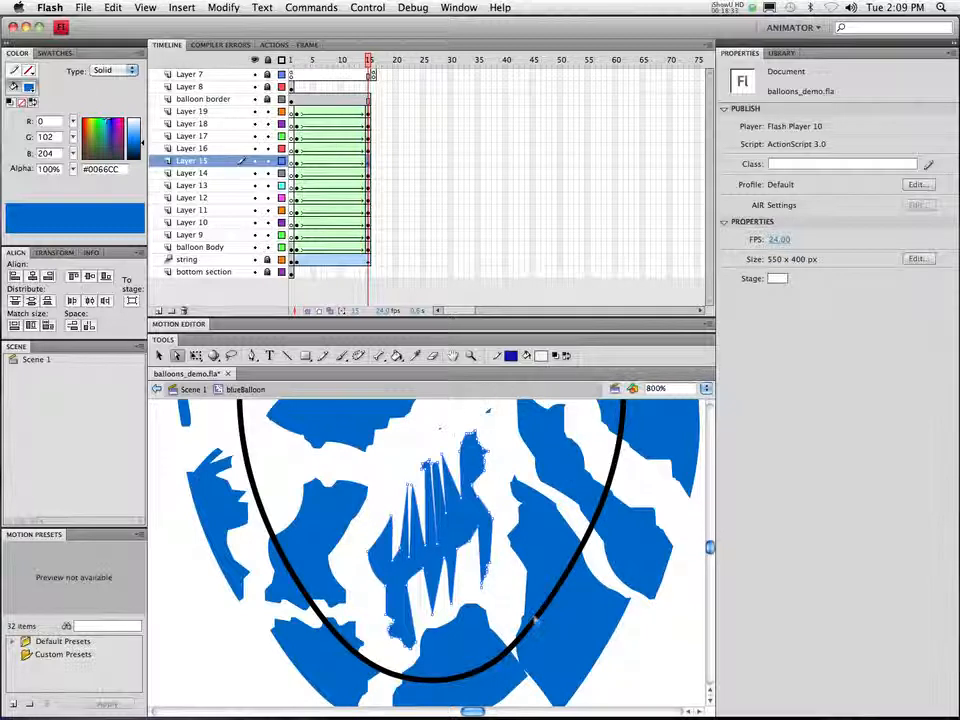
Shrink the lower right fragment on Layer 14 at frame 15 toward its lower right corner and flatten the bottom fragment on Layer 16
click(531, 508)
key(q)
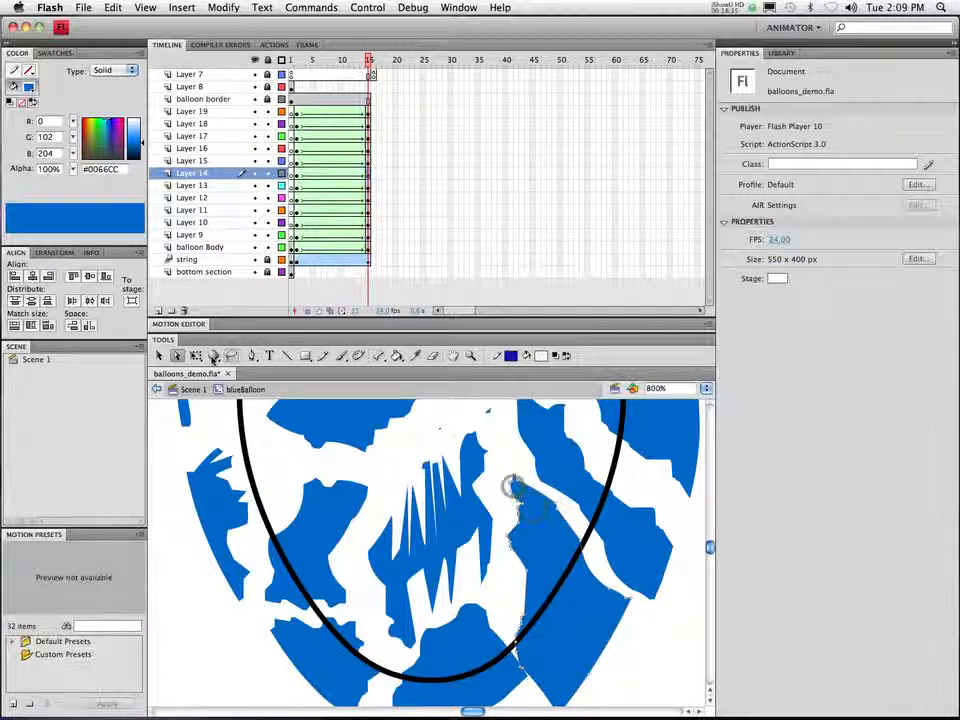
click(519, 498)
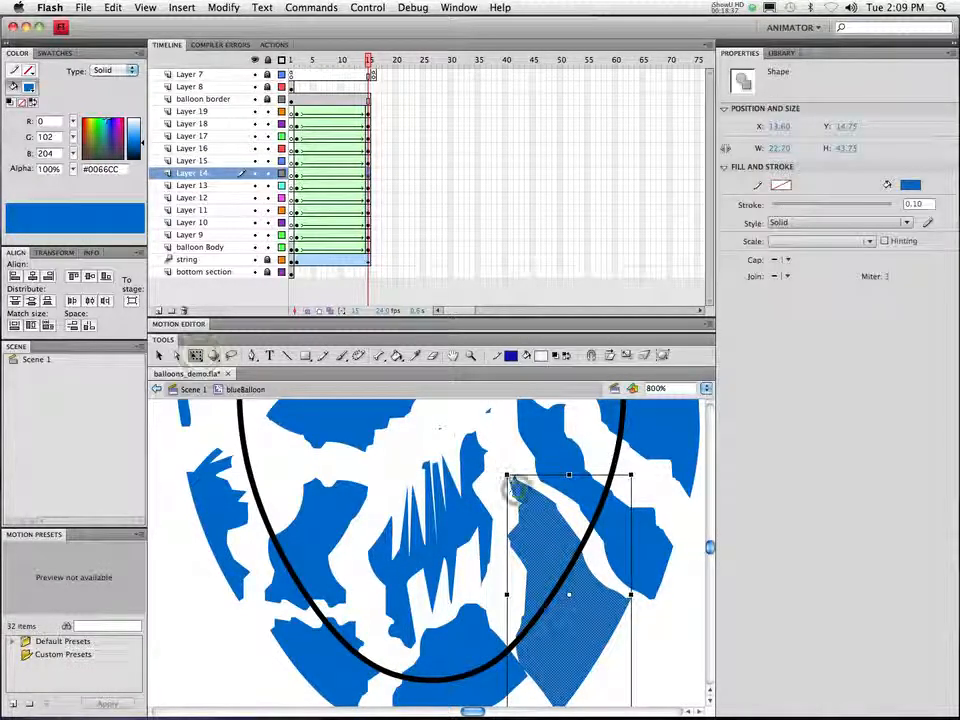
drag(507, 476, 548, 565)
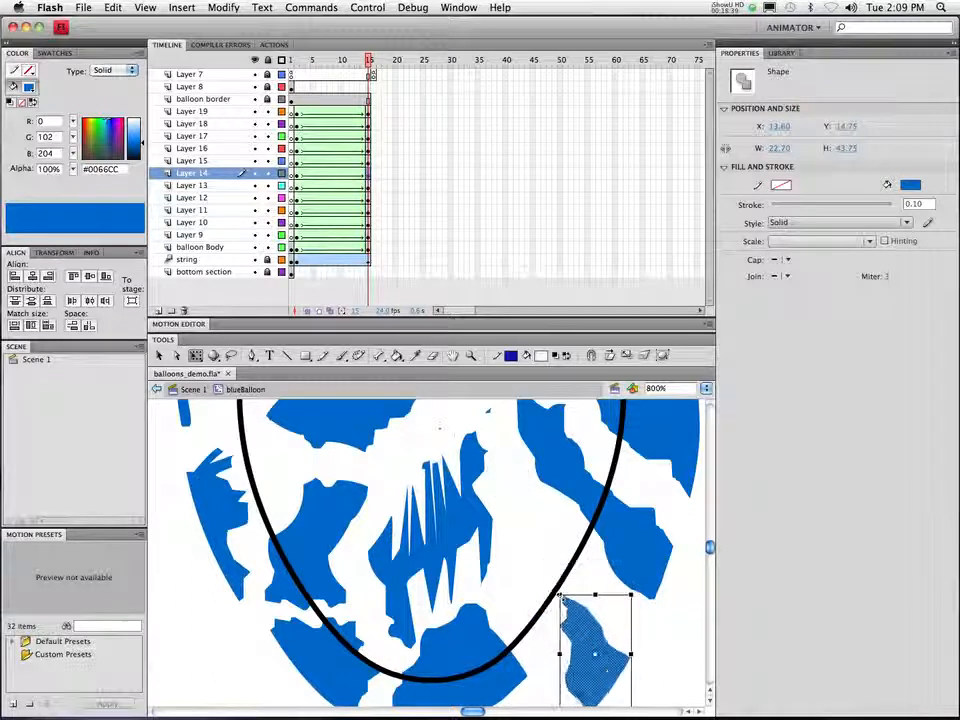
click(487, 668)
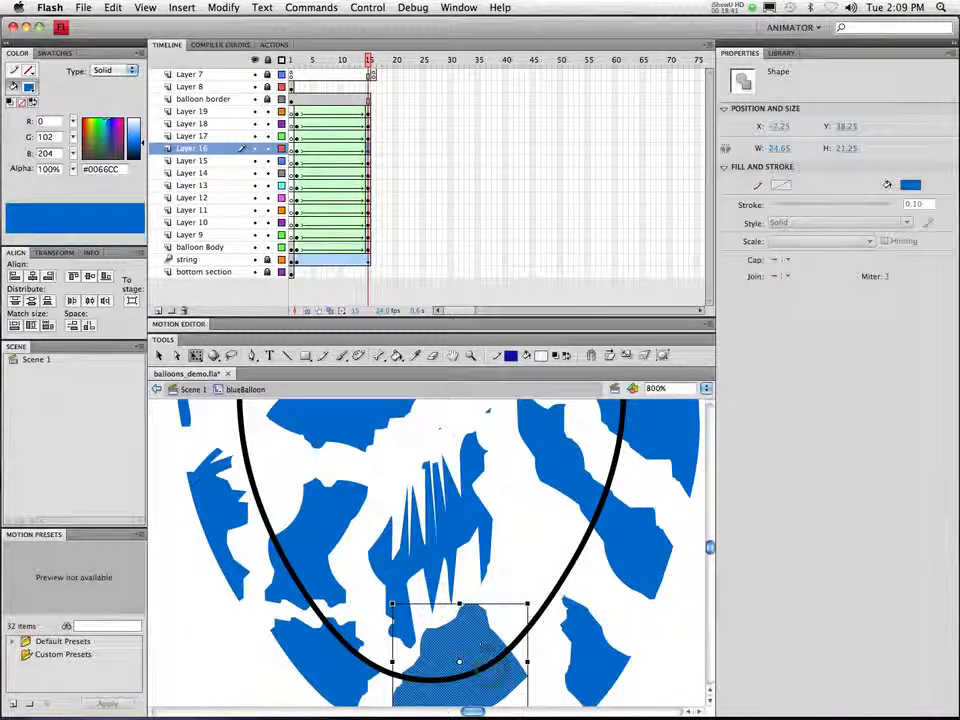
drag(475, 615, 461, 566)
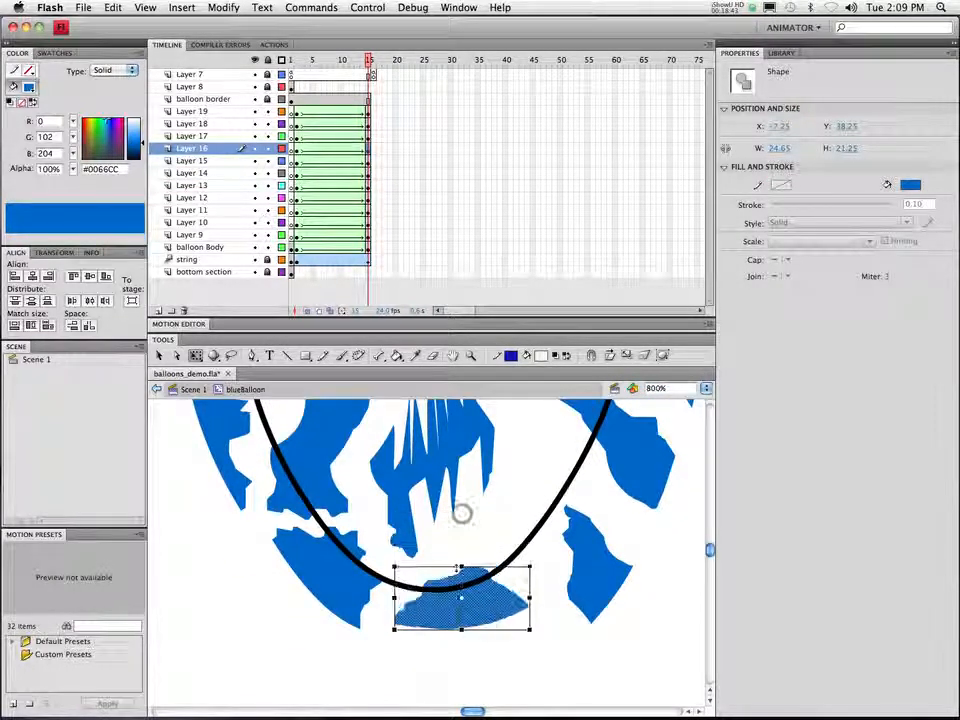
Scale down the lower left fragment on Layer 17, and narrow and shorten the long diagonal fragment on Layer 13
mouse_move(368, 60)
mouse_down()
mouse_move(345, 60)
mouse_move(369, 60)
mouse_up()
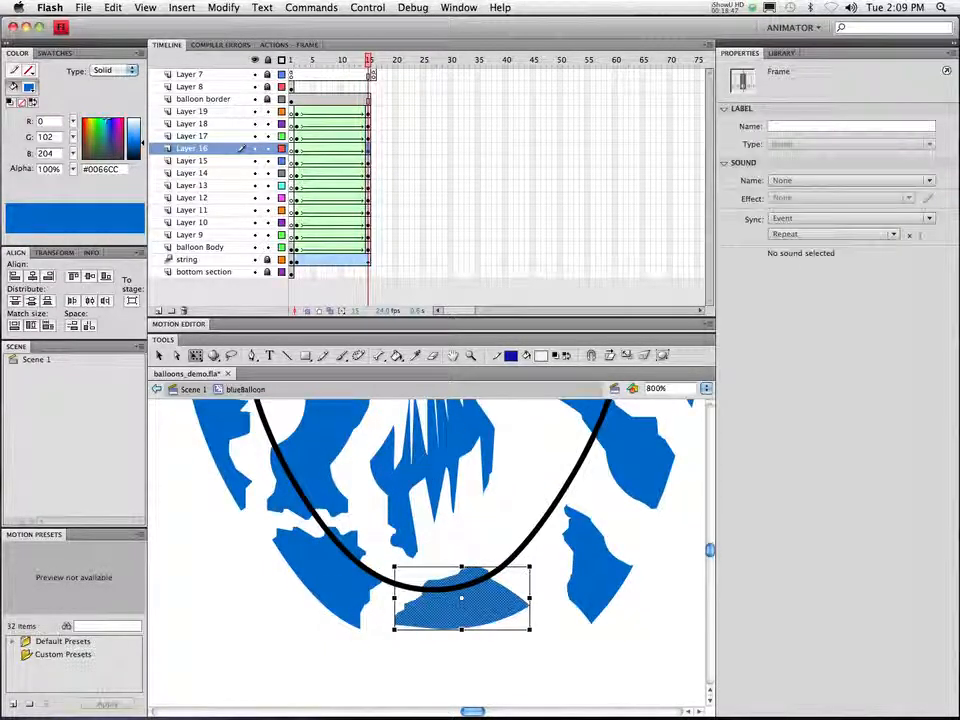
click(345, 574)
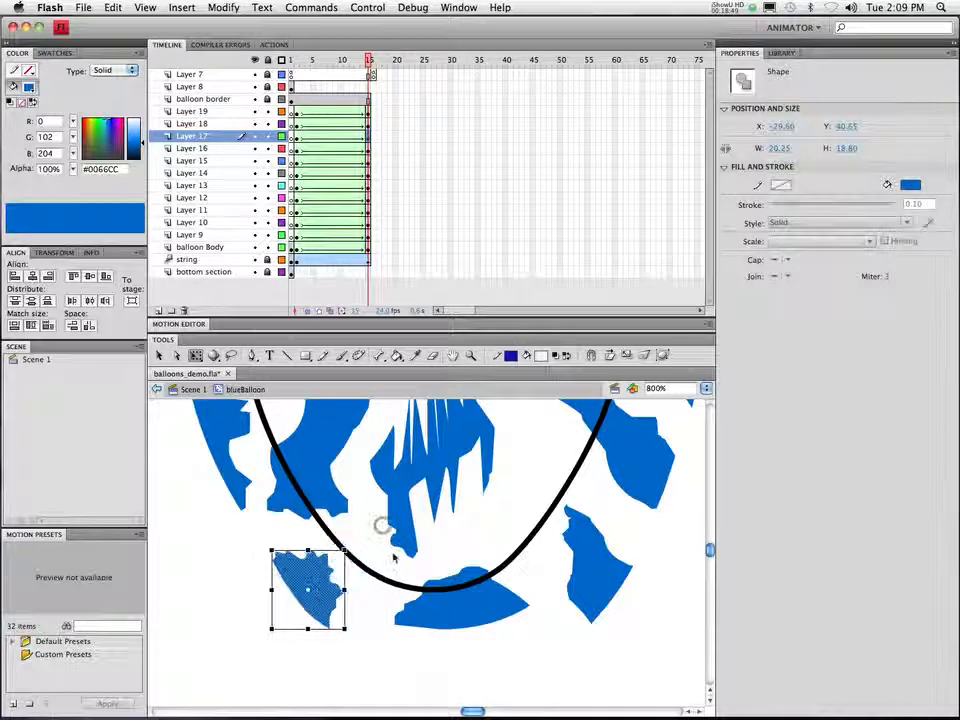
scroll(381, 527, up, 5)
scroll(381, 527, right, 5)
click(521, 584)
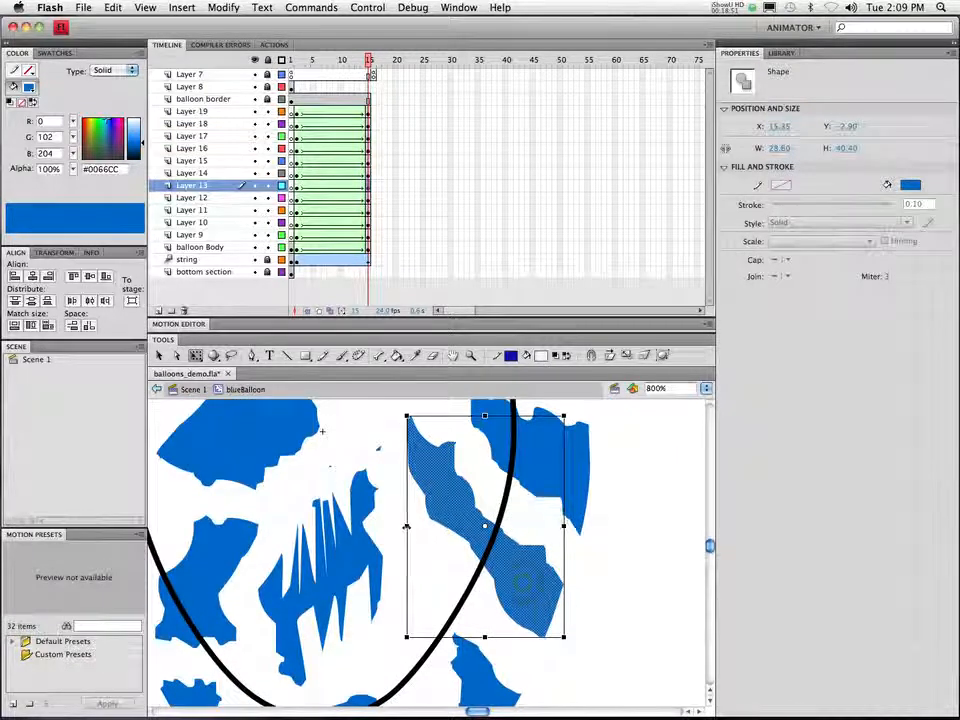
drag(407, 526, 457, 526)
drag(509, 416, 508, 495)
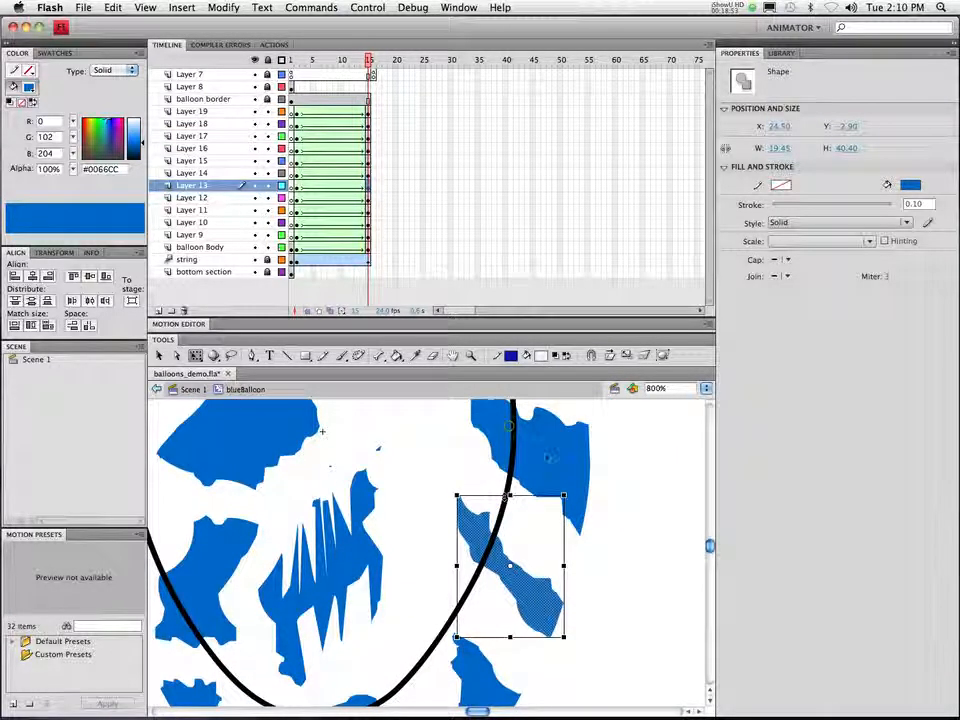
Squeeze the right-hand fragments on Layer 12 and Layer 11 horizontally toward their outer edges
click(549, 456)
scroll(549, 456, up, 5)
scroll(549, 456, right, 1)
drag(447, 572, 533, 573)
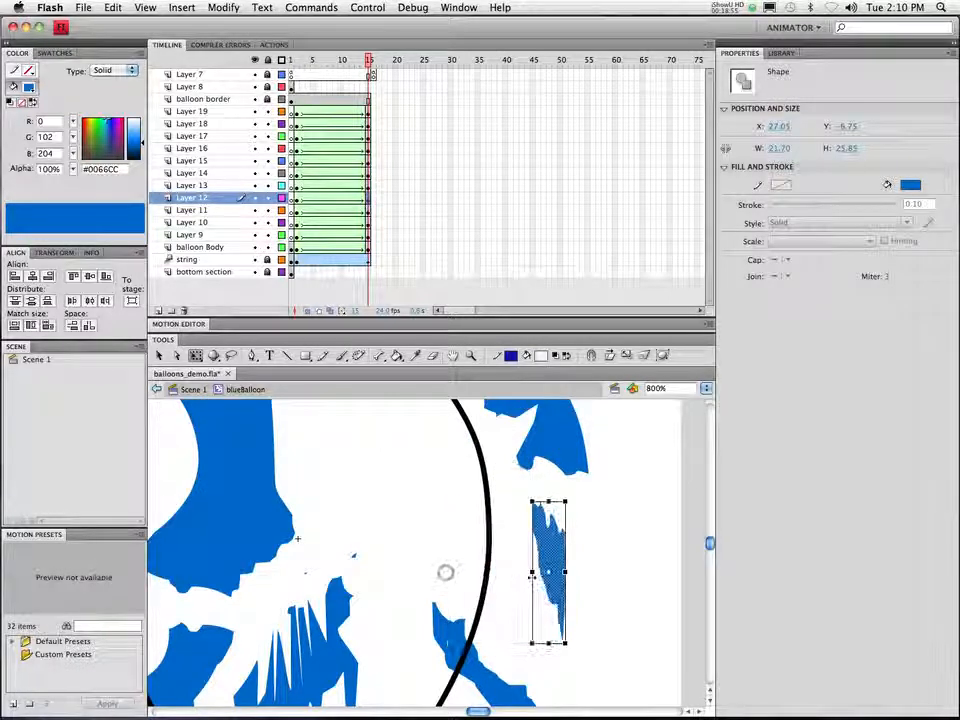
scroll(533, 573, up, 5)
click(549, 530)
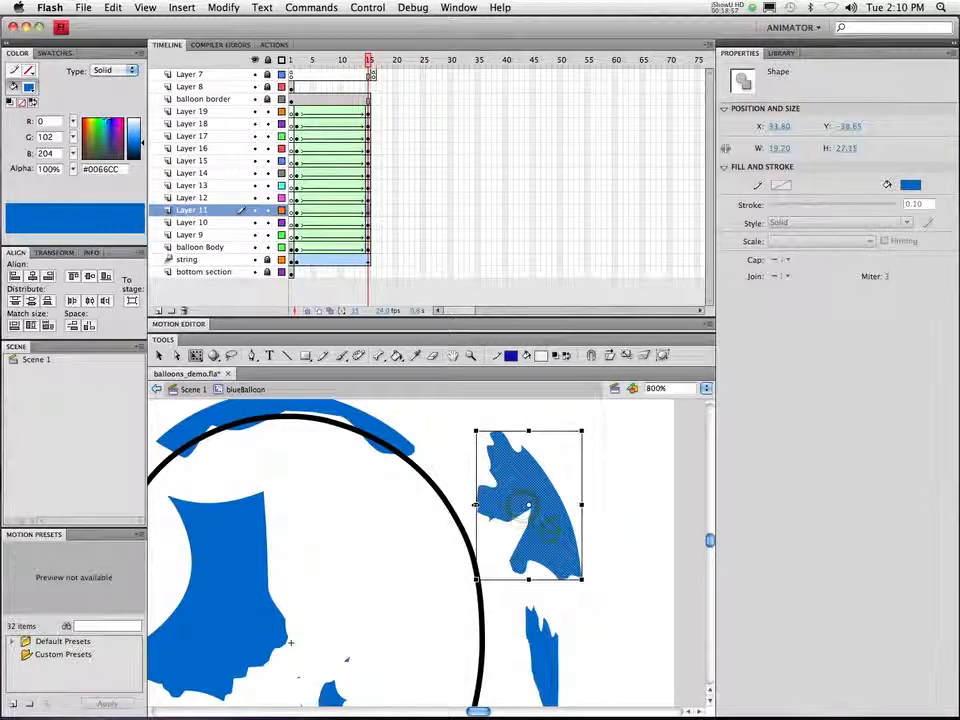
drag(476, 505, 540, 505)
Squeeze the large upper left fragment on Layer 10 into a vertical strip about 6 px wide
scroll(540, 505, left, 8)
click(349, 540)
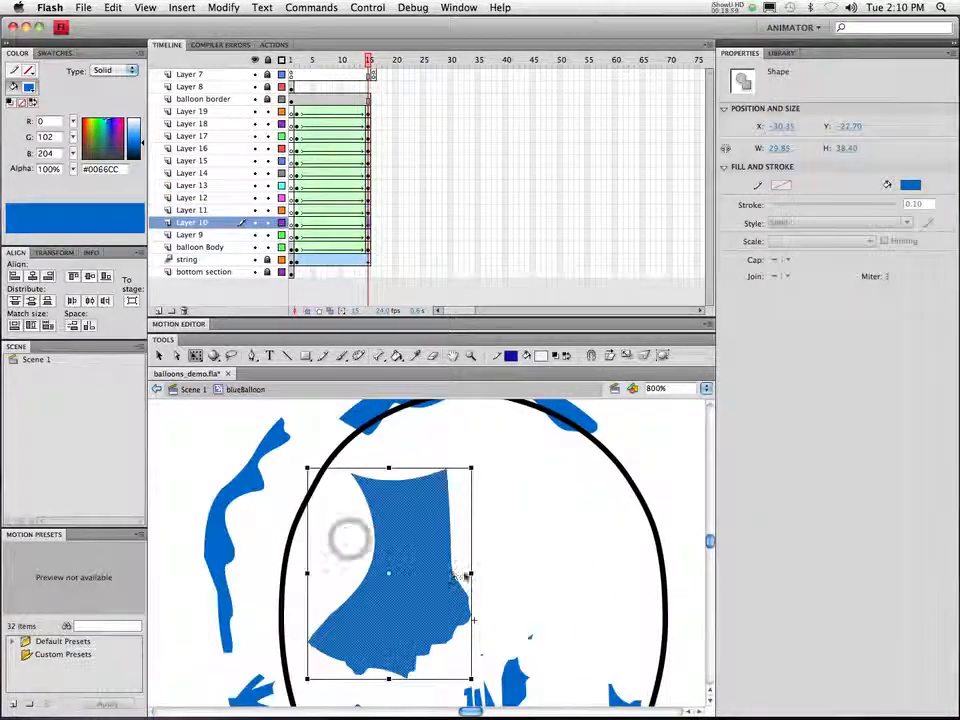
drag(470, 573, 342, 573)
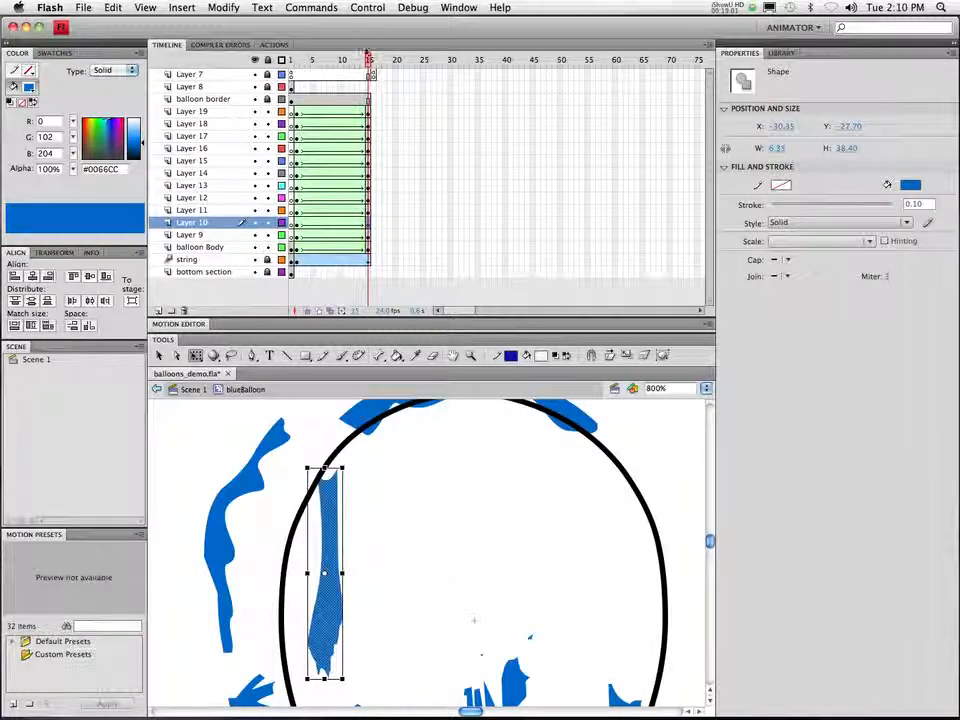
Remove frames 2 to 15 from the balloon border layer so the outline exists only at frame 1
drag(367, 61, 368, 103)
click(369, 98)
right_click(335, 98)
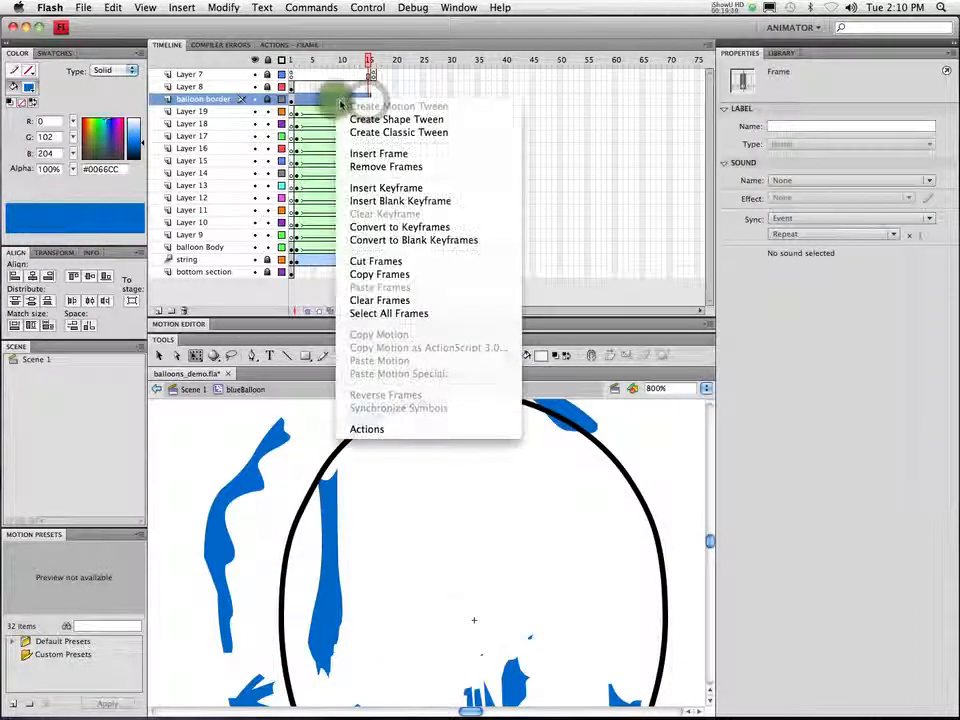
click(378, 168)
Preview the popping animation on the timeline from frame 1 with the whole balloon in view
drag(355, 66, 291, 63)
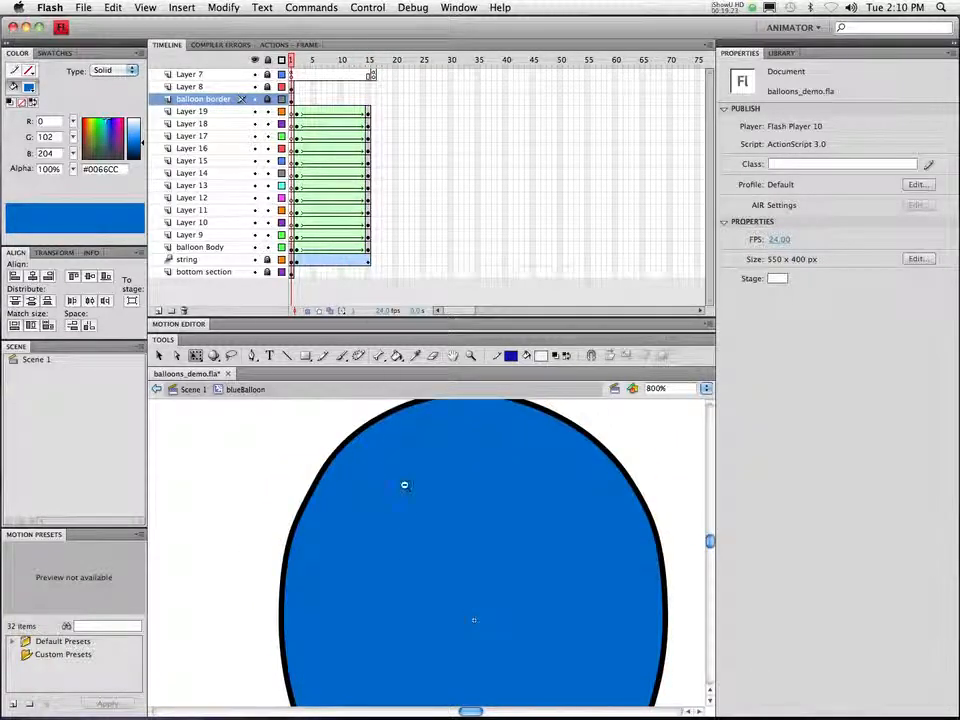
alt+super+click(427, 513)
drag(430, 594, 369, 452)
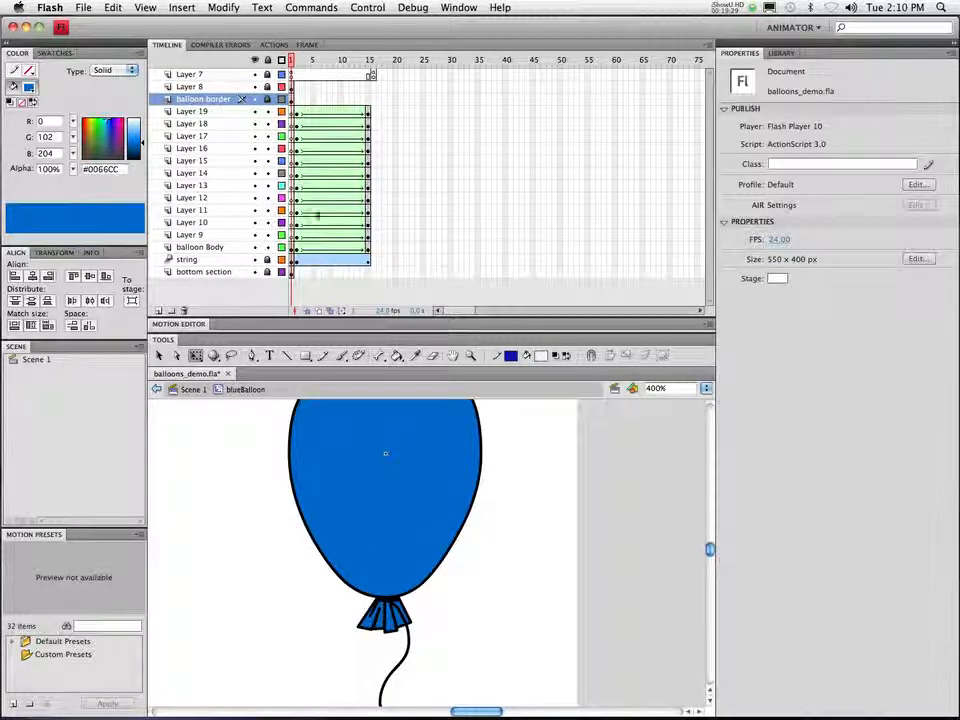
mouse_move(291, 60)
mouse_down()
mouse_move(349, 61)
mouse_move(291, 62)
mouse_up()
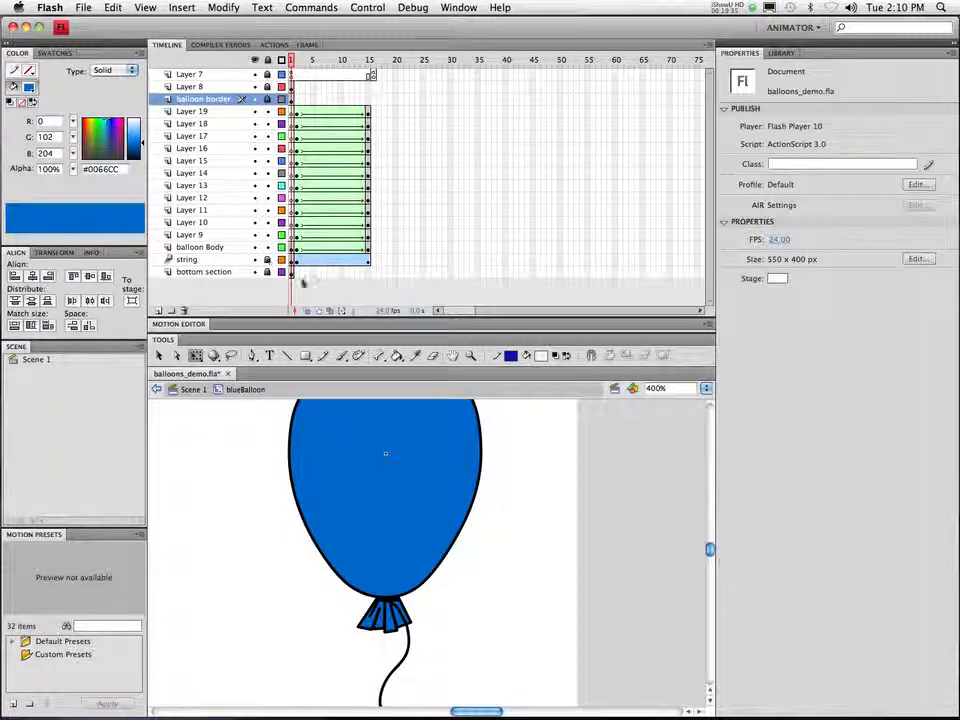
key(Return)
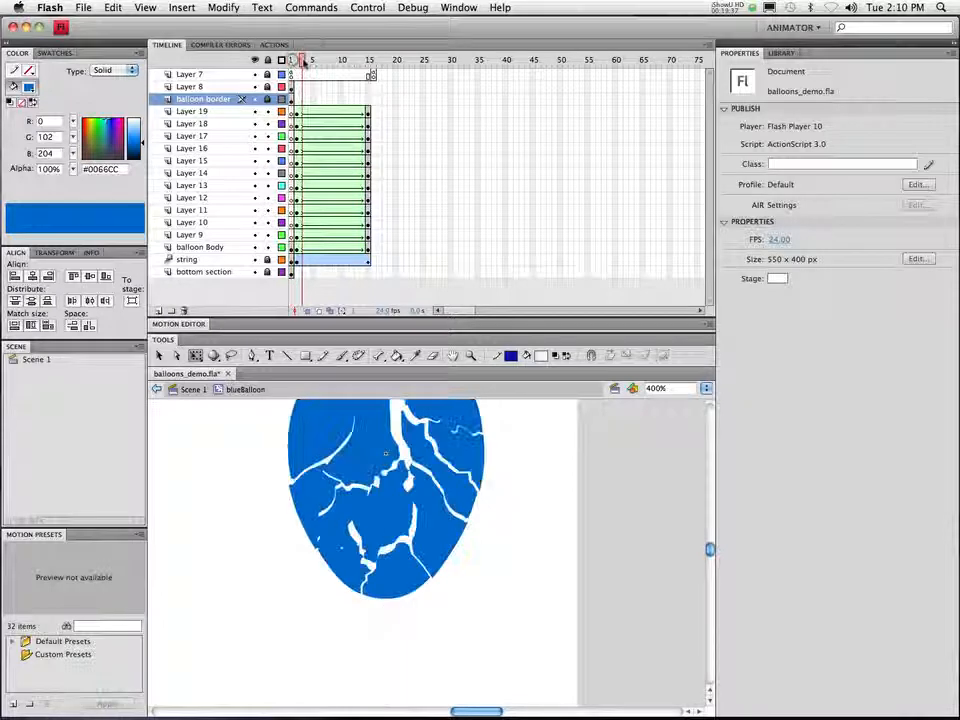
click(292, 60)
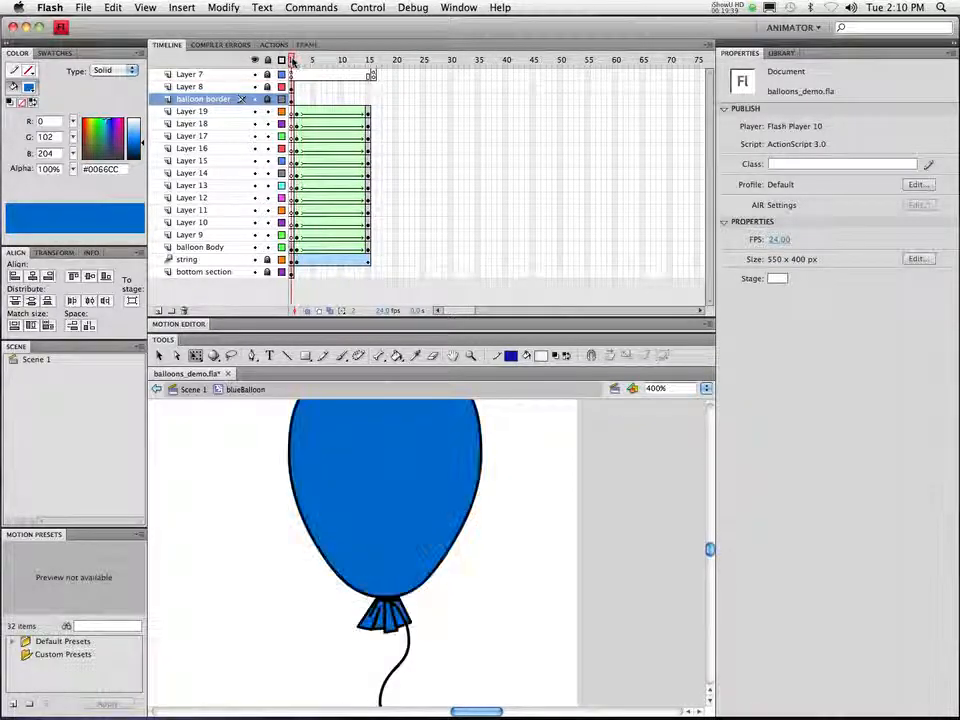
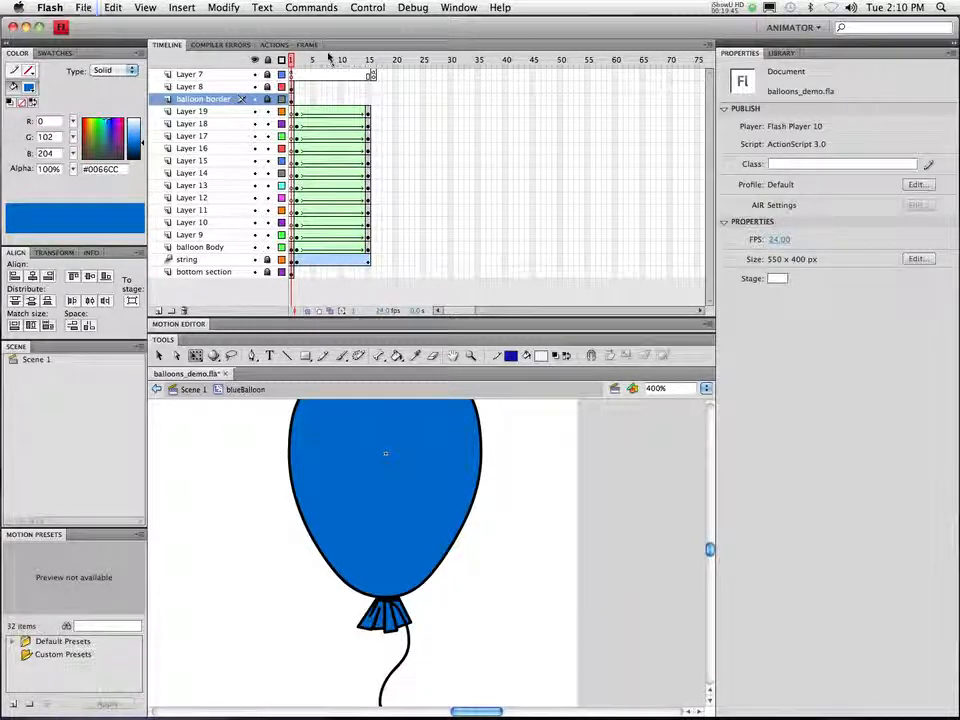
Test the movie, pop several floating balloons to check the burst animation, and close the preview
key(super+Return)
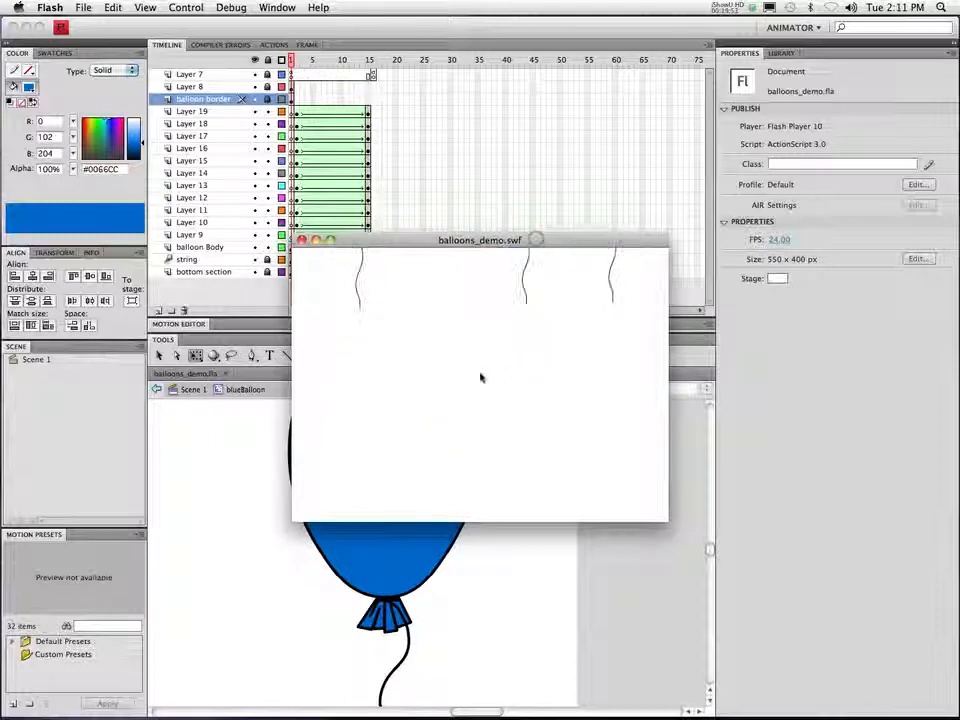
click(533, 446)
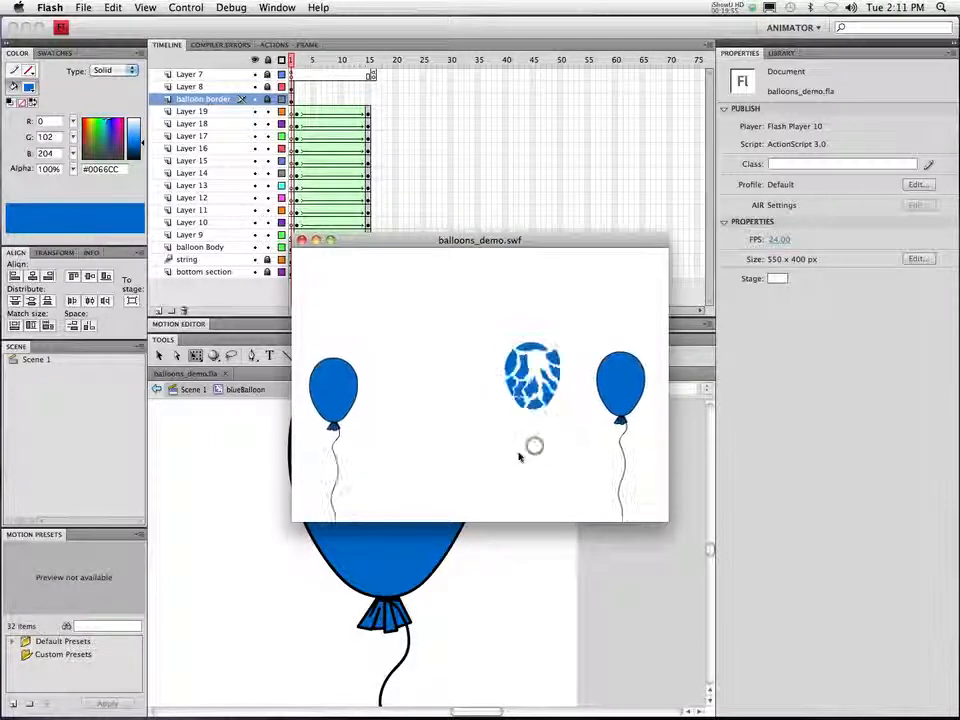
click(306, 303)
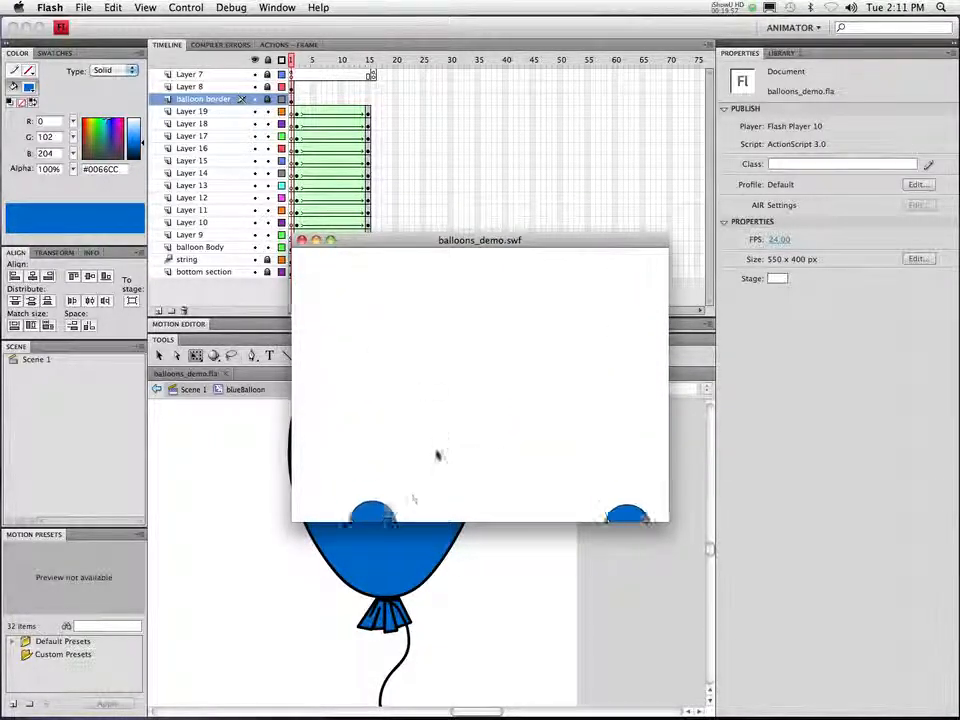
click(349, 437)
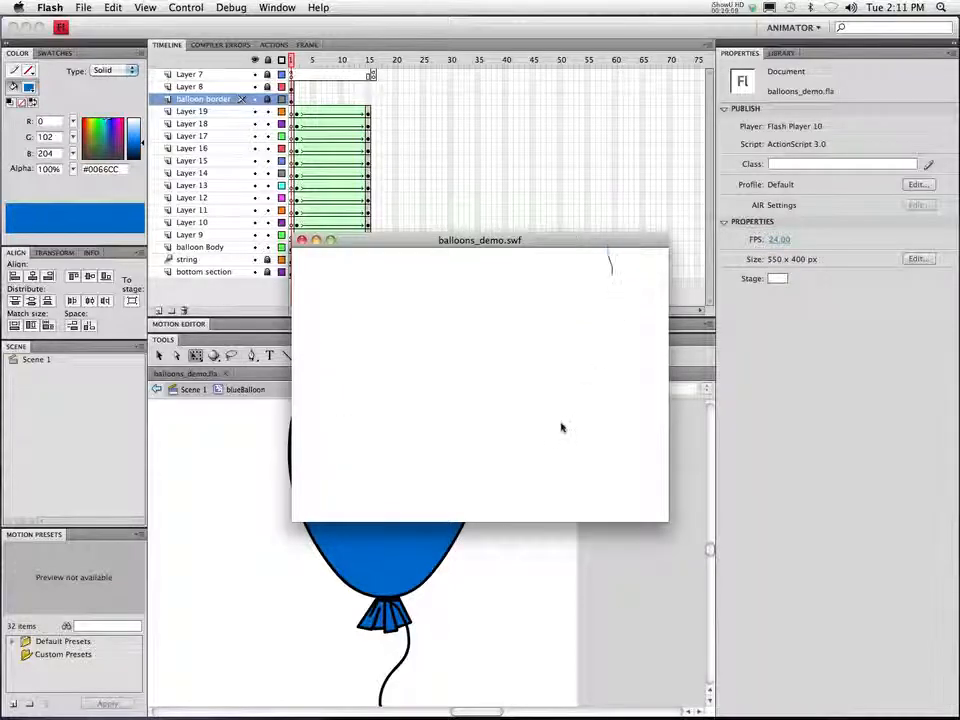
click(637, 421)
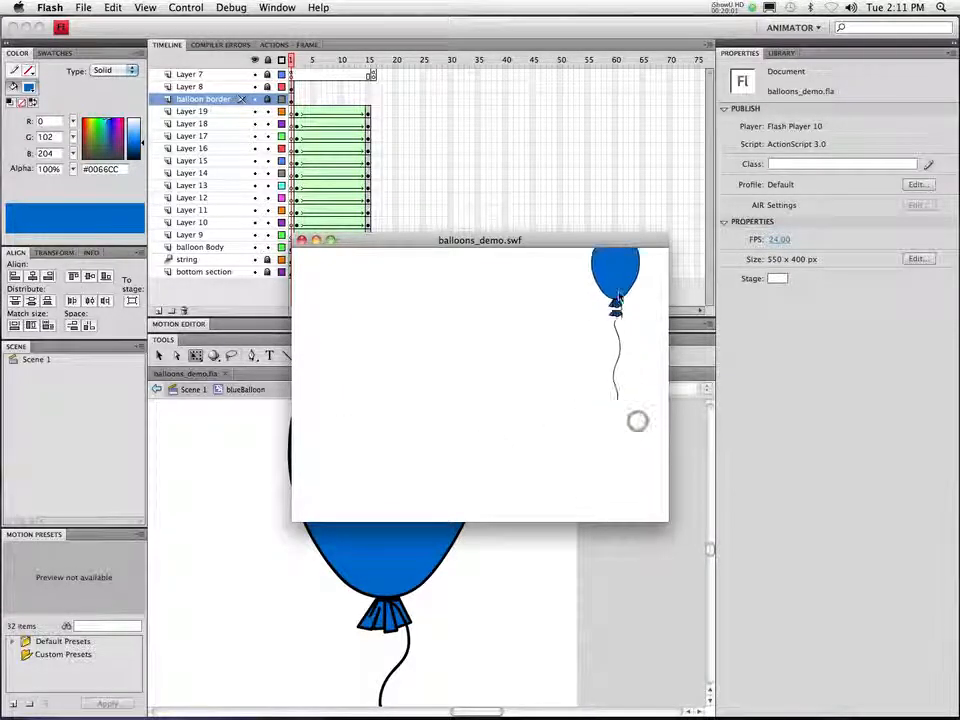
click(301, 240)
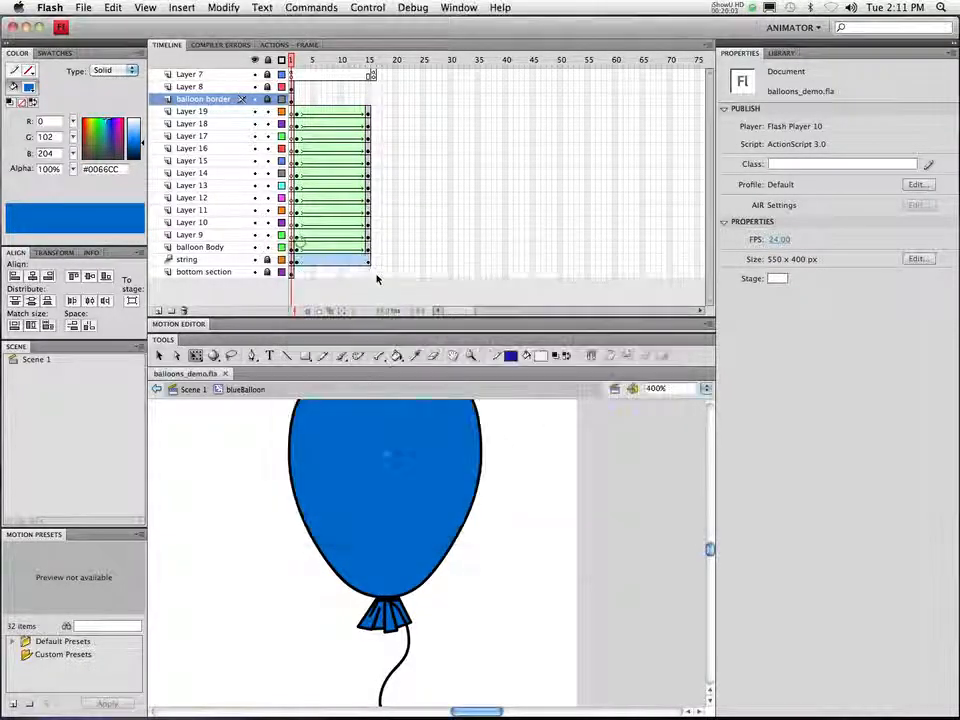
Move the final keyframes of all fragment layers, from Layer 19 through balloon Body, to frame 7
click(367, 112)
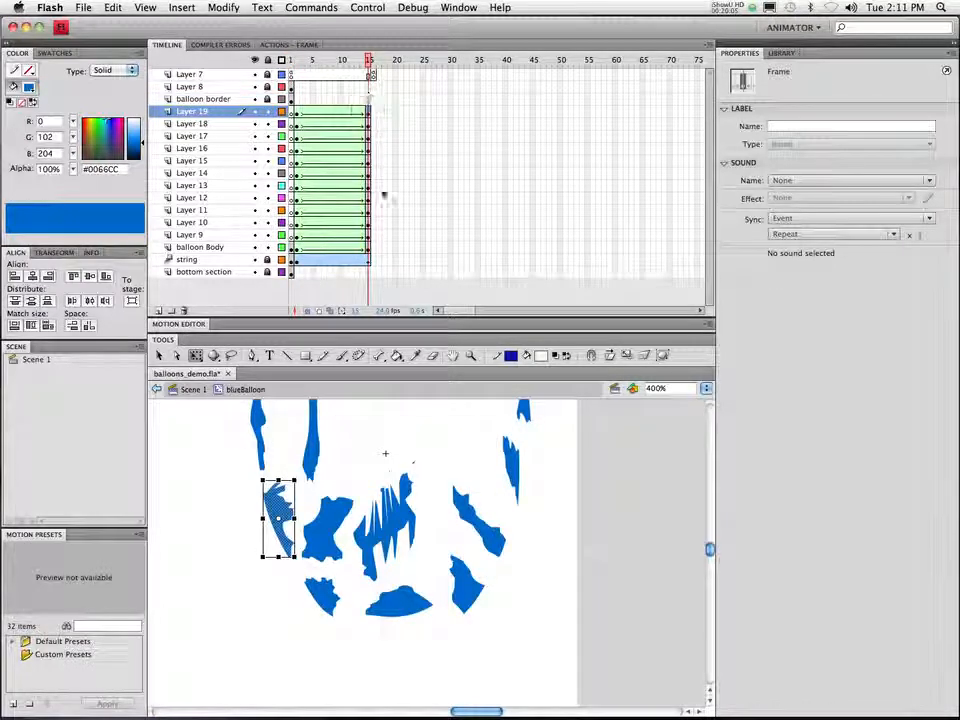
shift+click(367, 247)
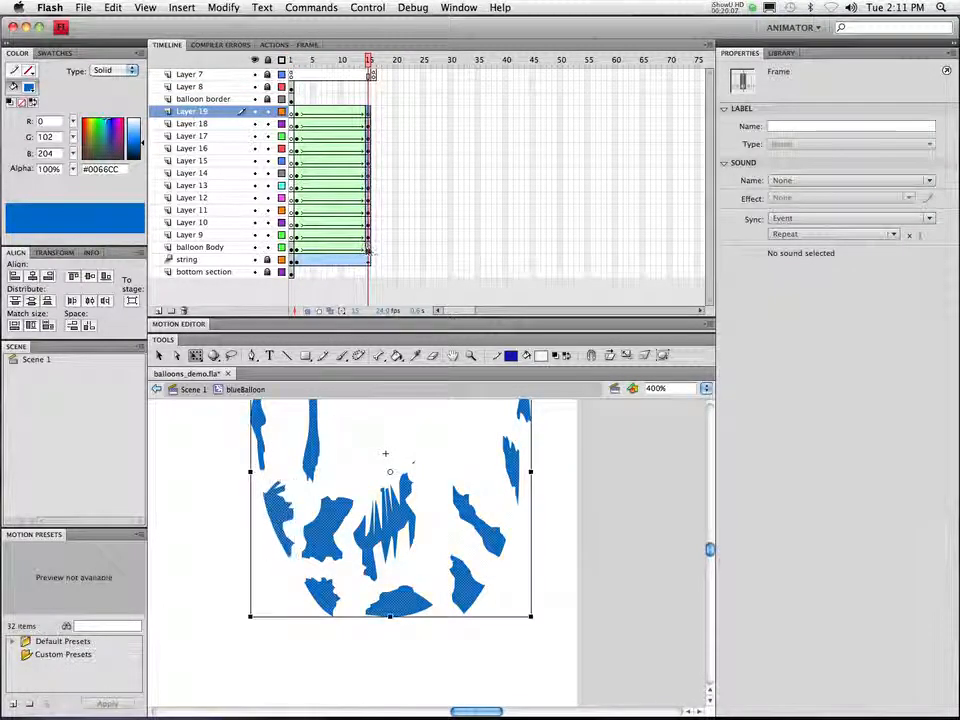
drag(367, 247, 343, 250)
drag(328, 247, 325, 247)
Remove frames 8 to 15 from Layer 19 through balloon Body and shorten the string layer's motion tween to end at frame 7
click(329, 111)
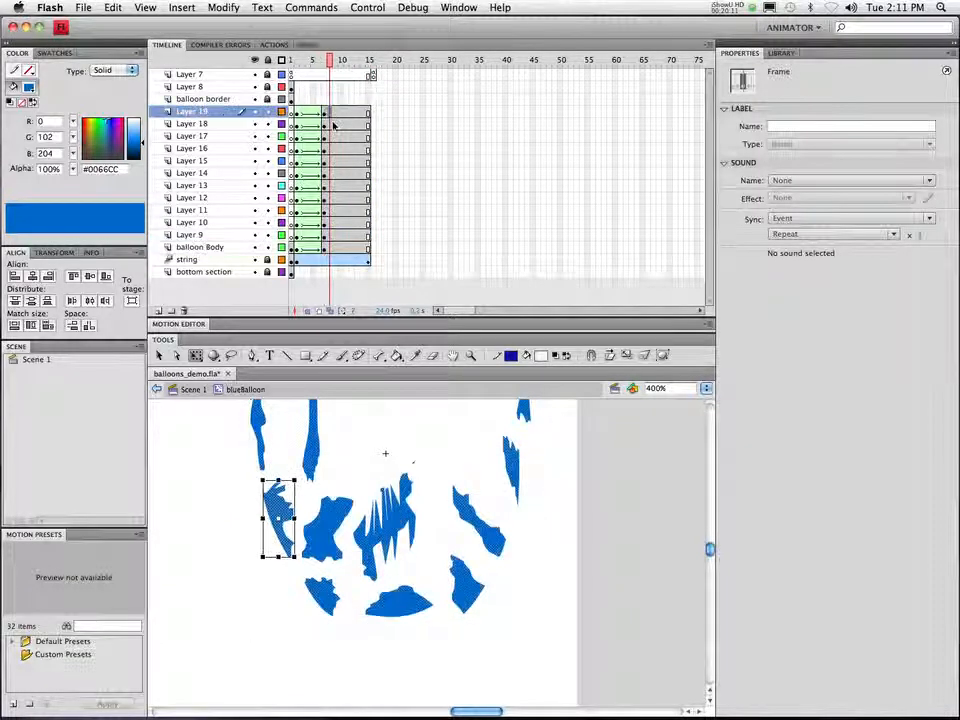
shift+click(369, 248)
right_click(370, 248)
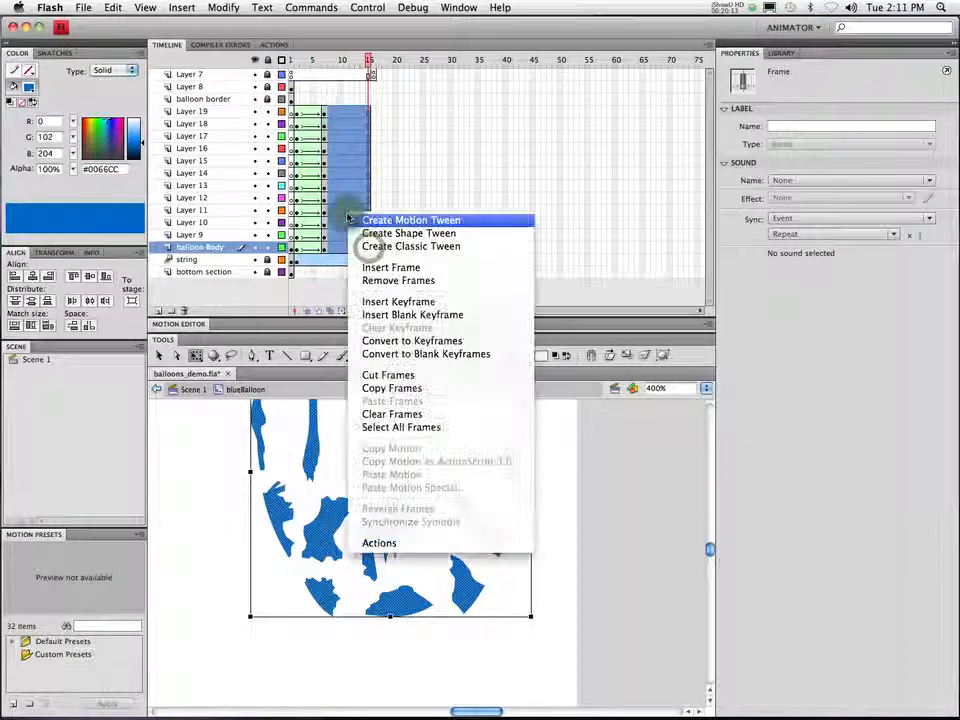
click(400, 279)
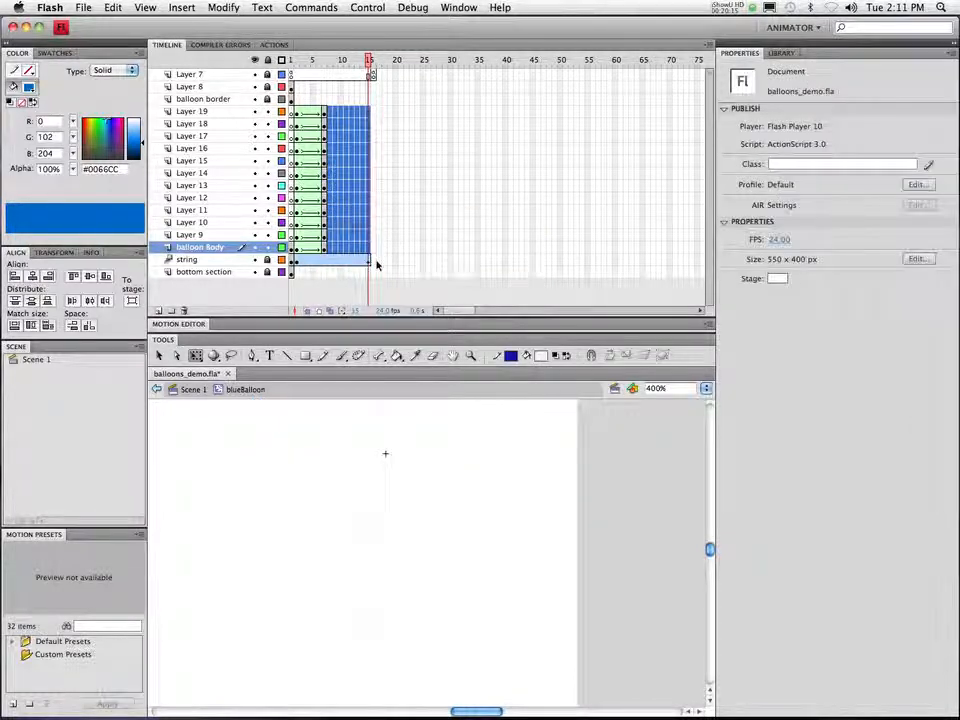
click(369, 260)
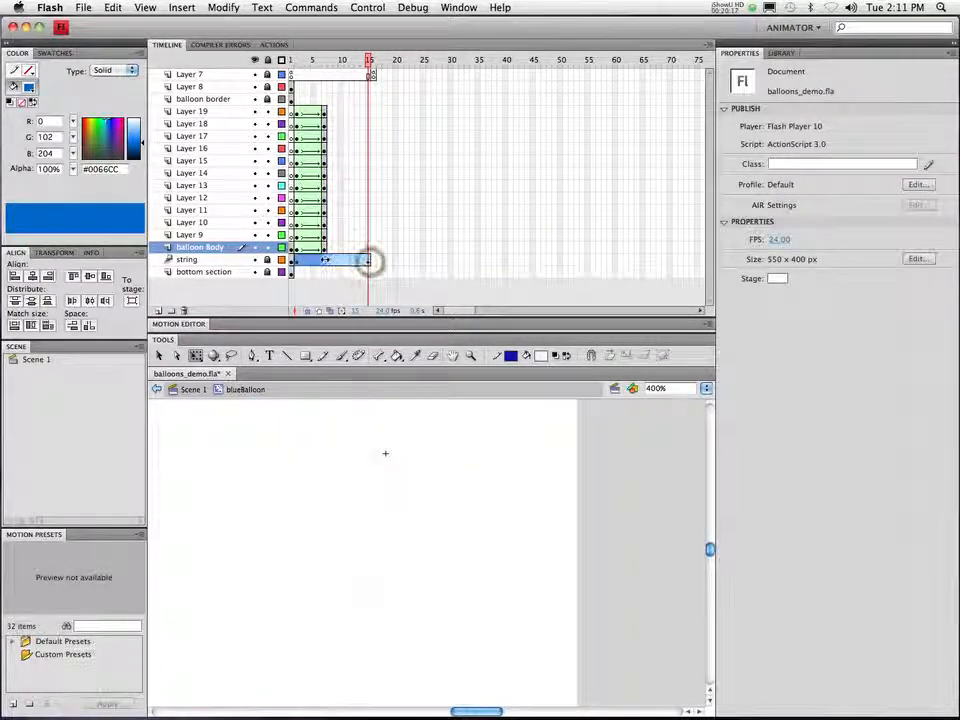
drag(369, 260, 327, 263)
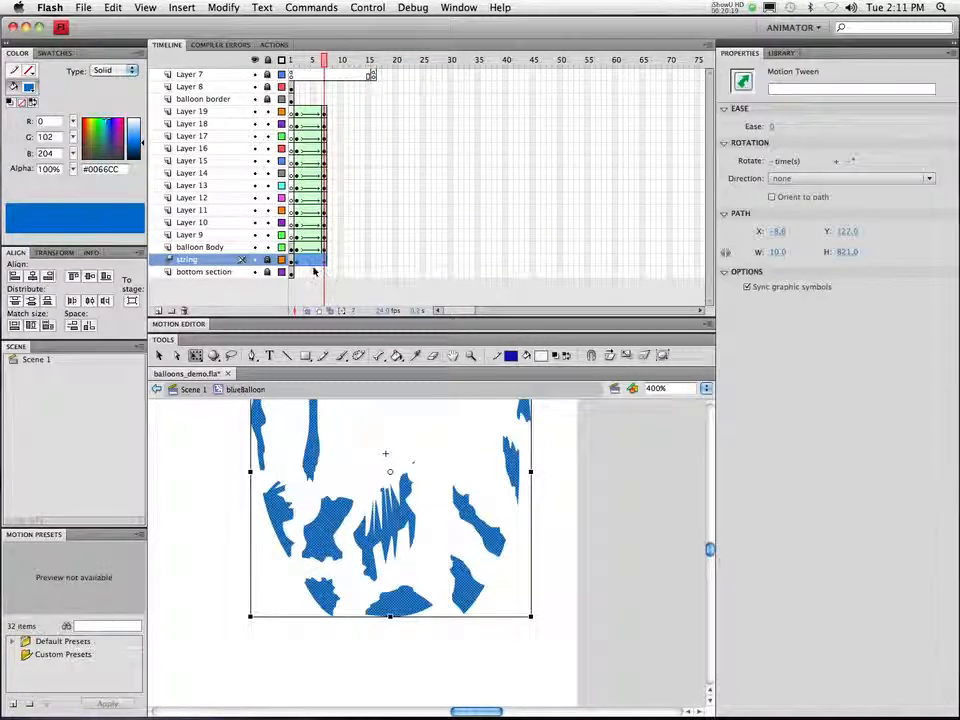
Move Layer 7's final keyframe from frame 16 to frame 8 and remove the leftover frames 9 to 16 from that layer
click(370, 76)
click(331, 77)
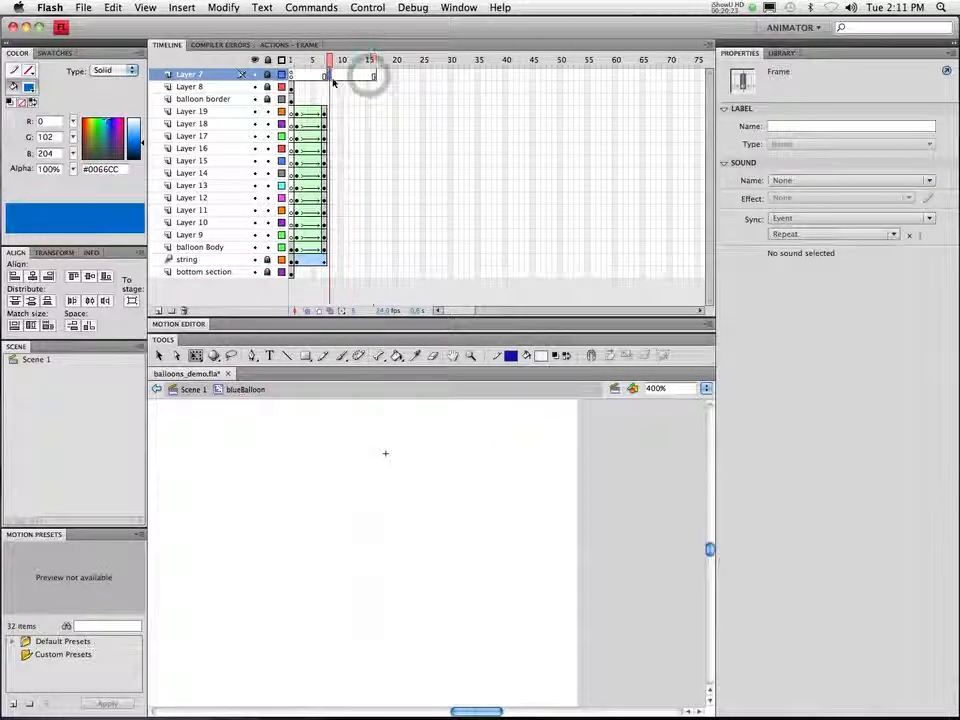
key(F6)
click(335, 77)
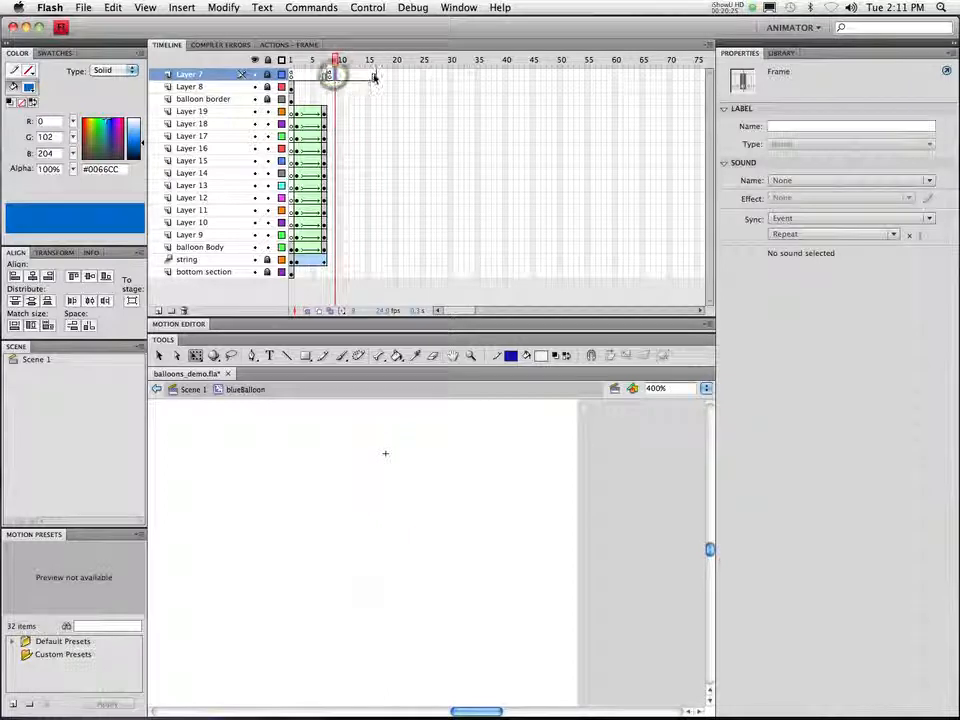
drag(332, 75, 371, 75)
right_click(346, 72)
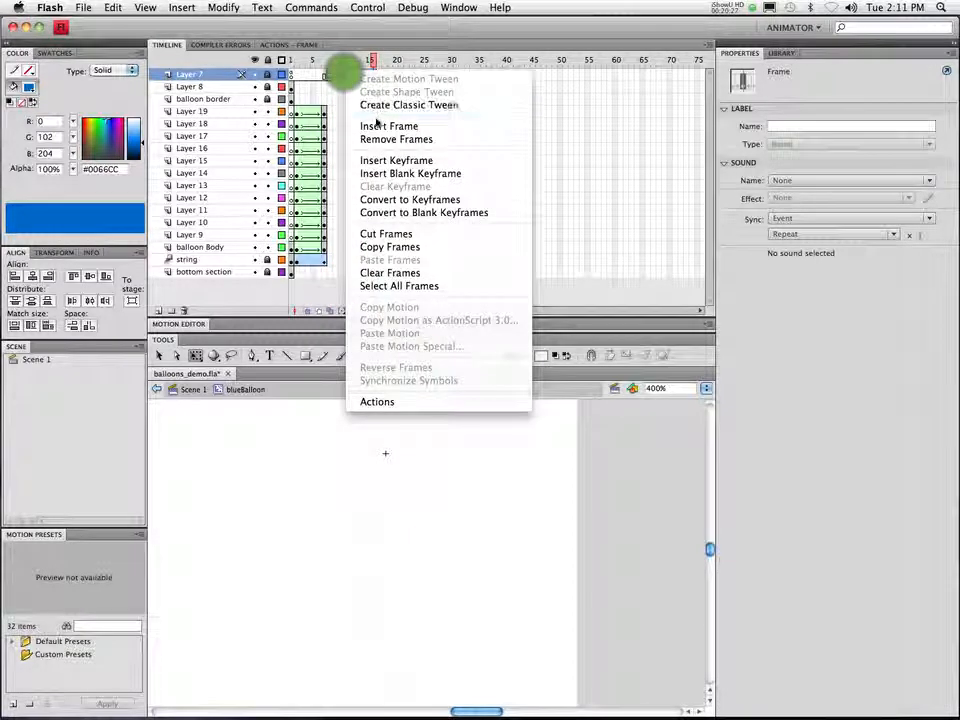
click(396, 139)
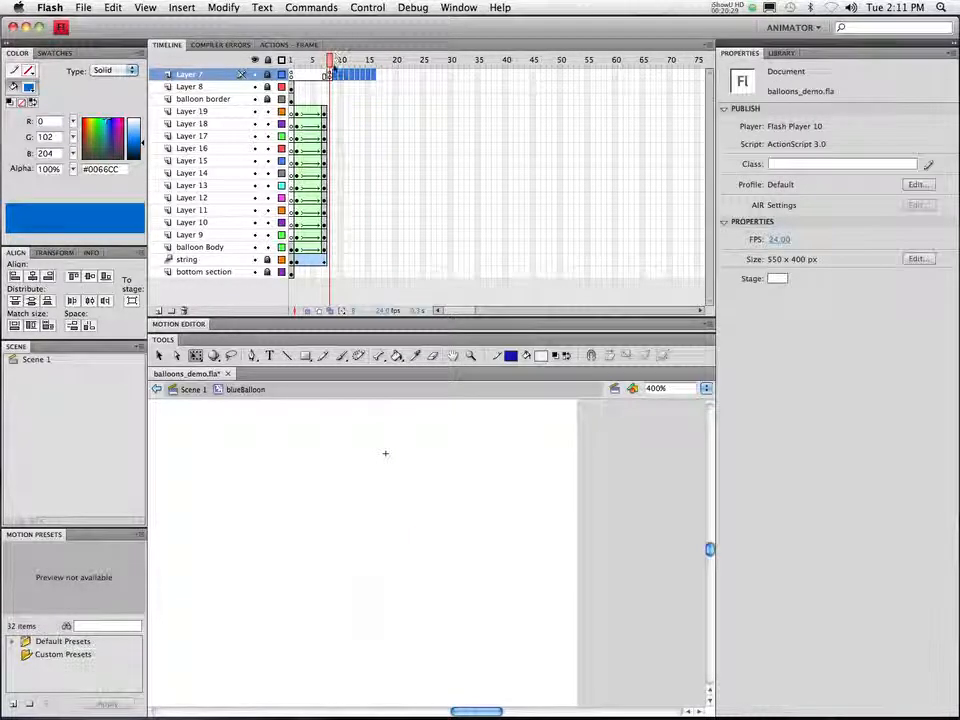
Test the movie, pop the floating balloons to check the shortened burst, and close the preview
key(super+Return)
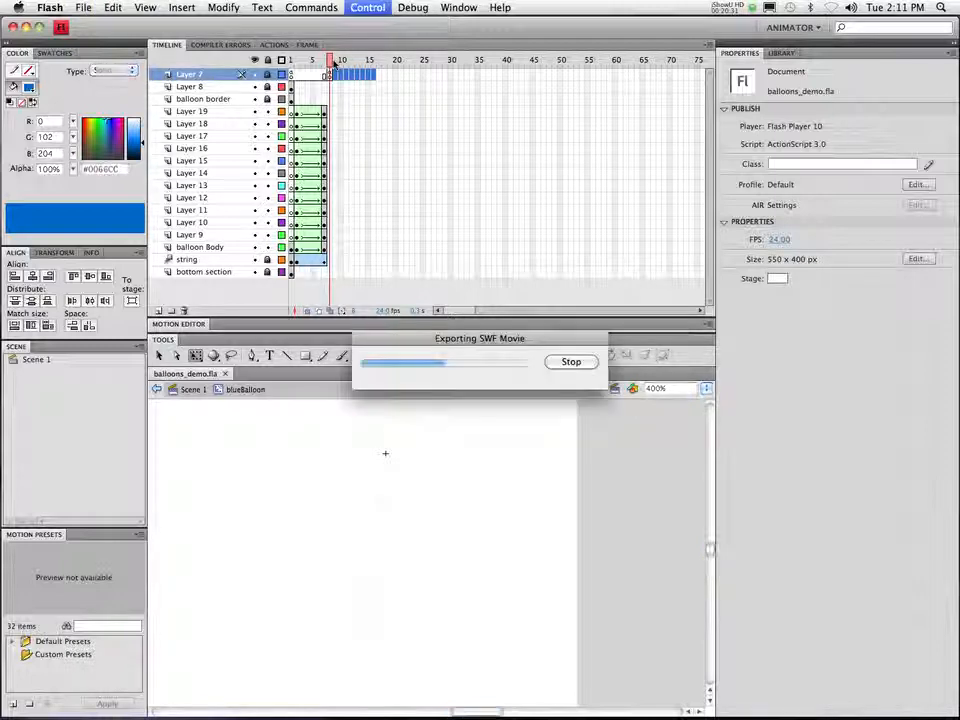
click(453, 443)
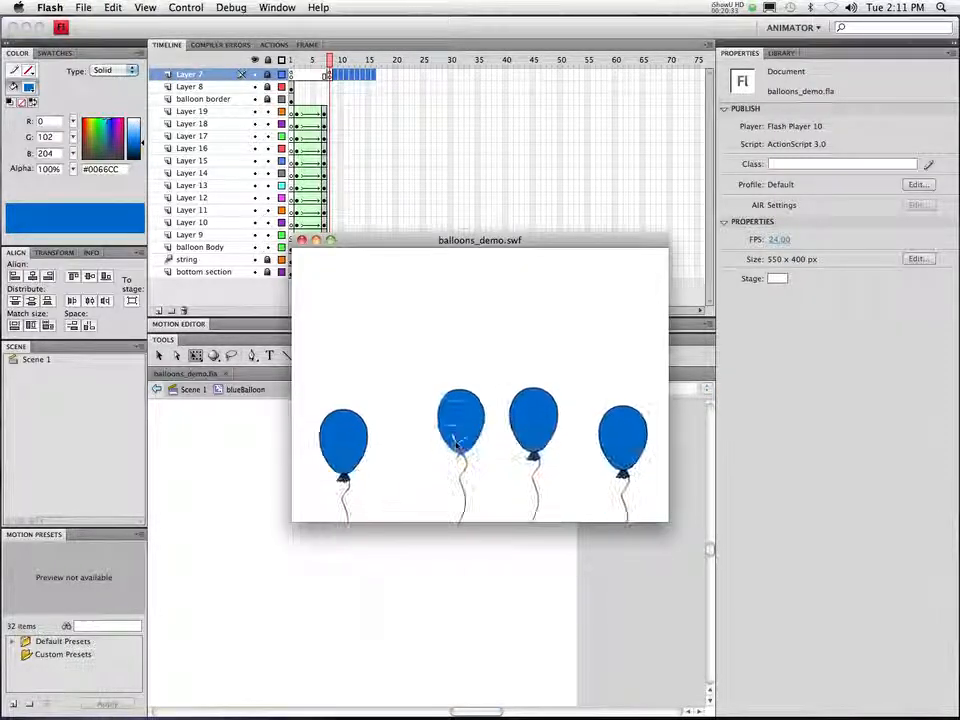
click(539, 288)
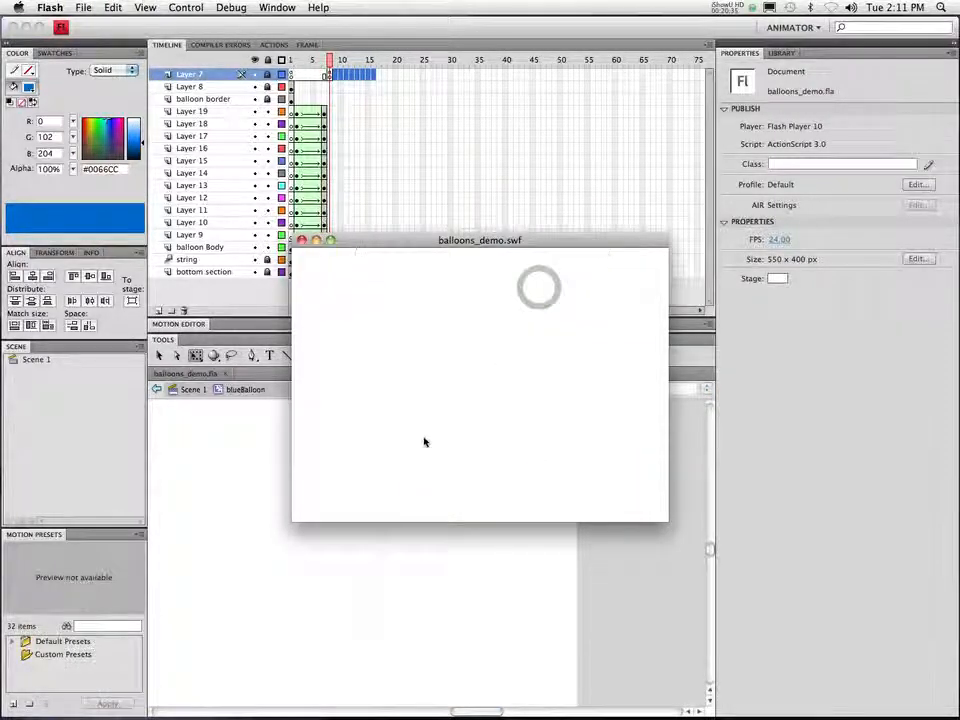
click(337, 440)
click(618, 290)
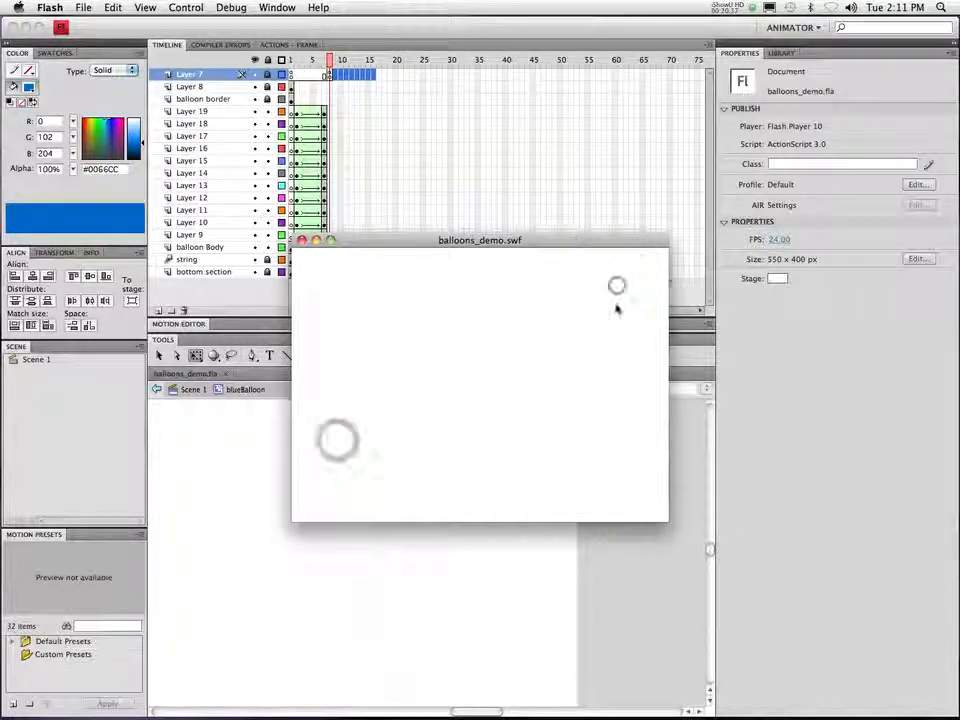
click(302, 242)
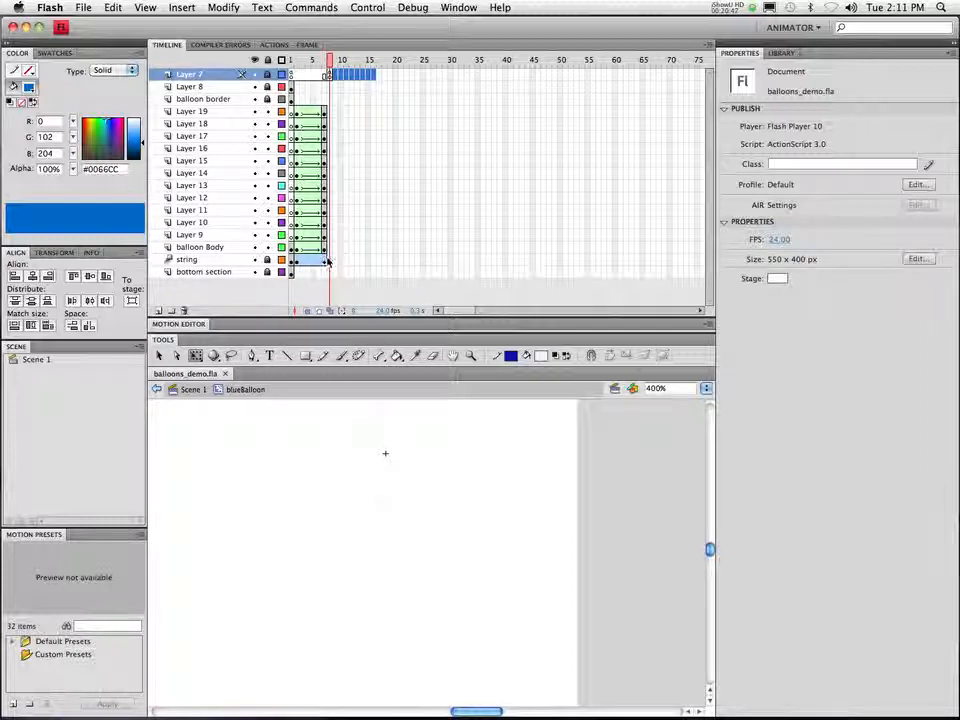
Extend the string layer's motion tween to frame 20 and move Layer 7's final keyframe to frame 21
drag(330, 262, 396, 260)
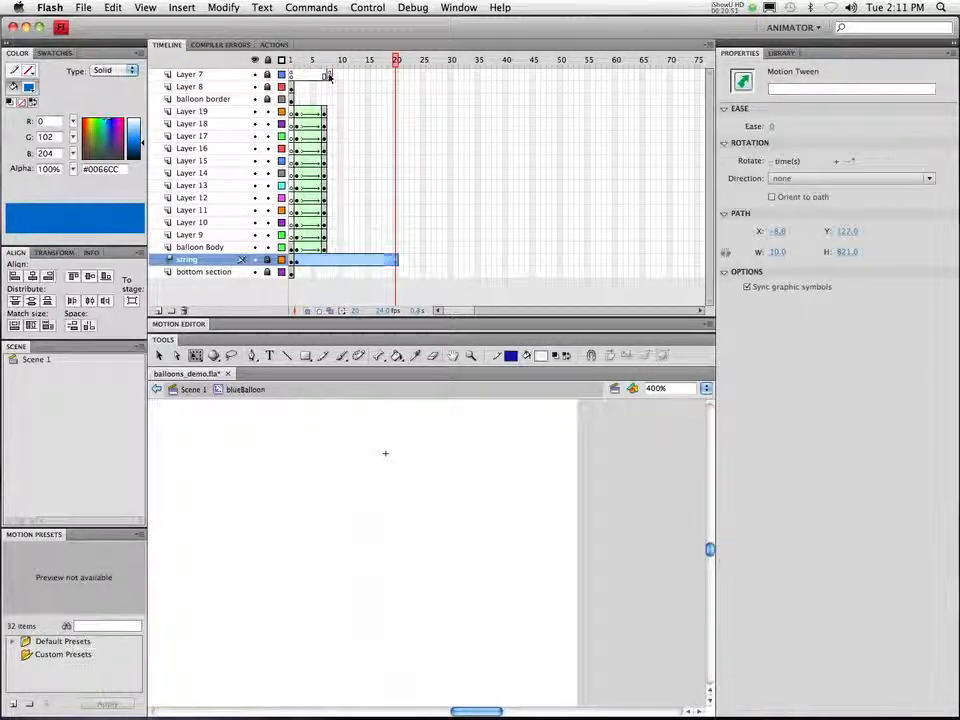
drag(327, 75, 400, 76)
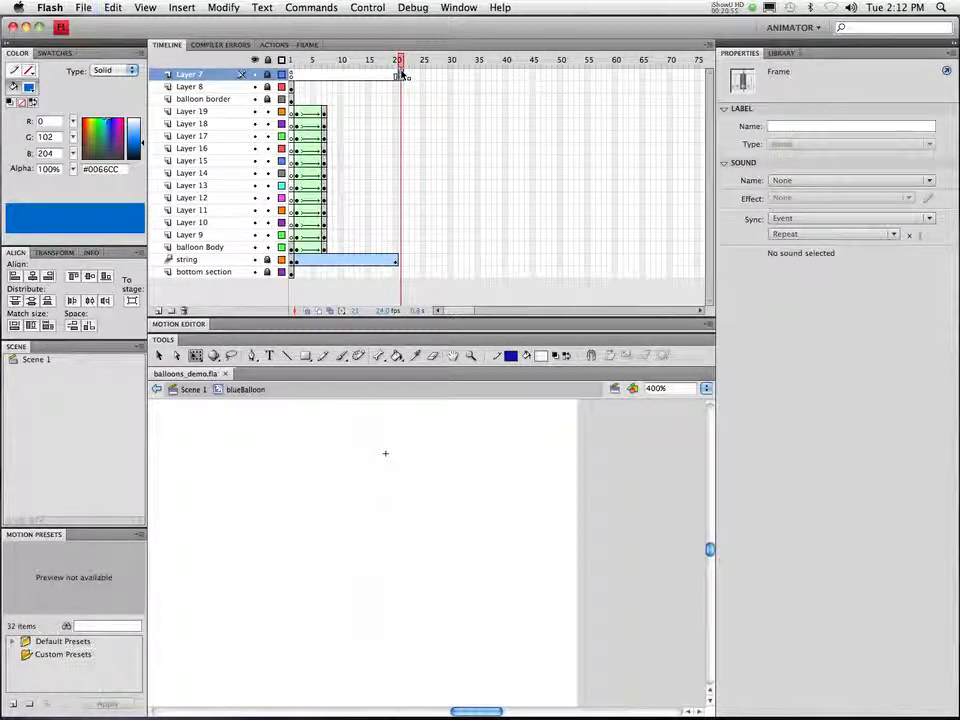
Test the movie again, pop balloons to check the longer string fall, and close the preview
key(super+Return)
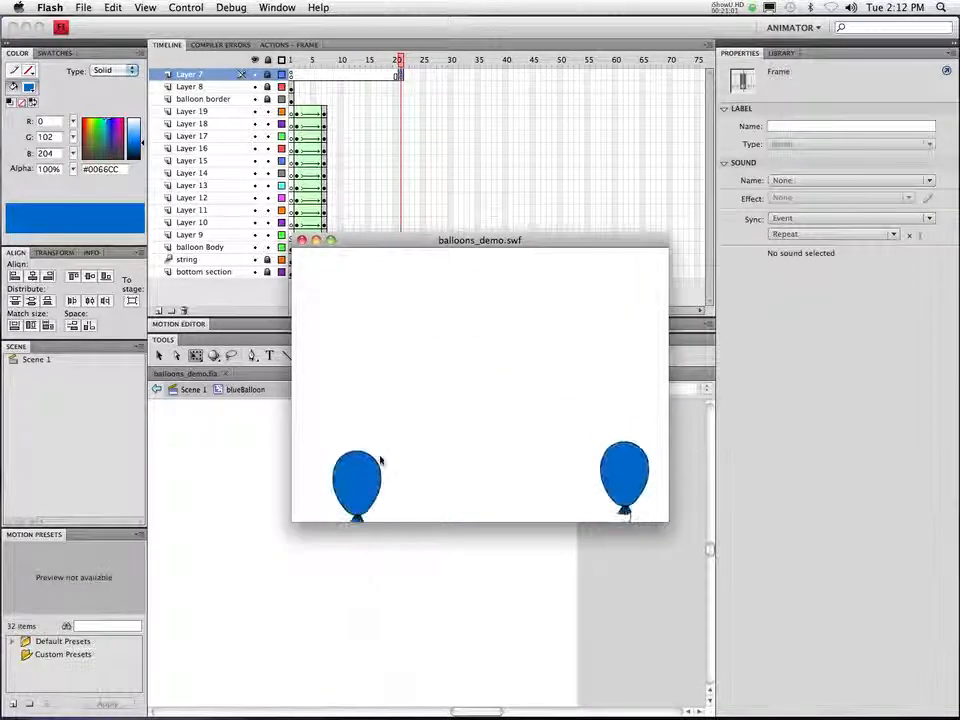
click(342, 445)
click(631, 311)
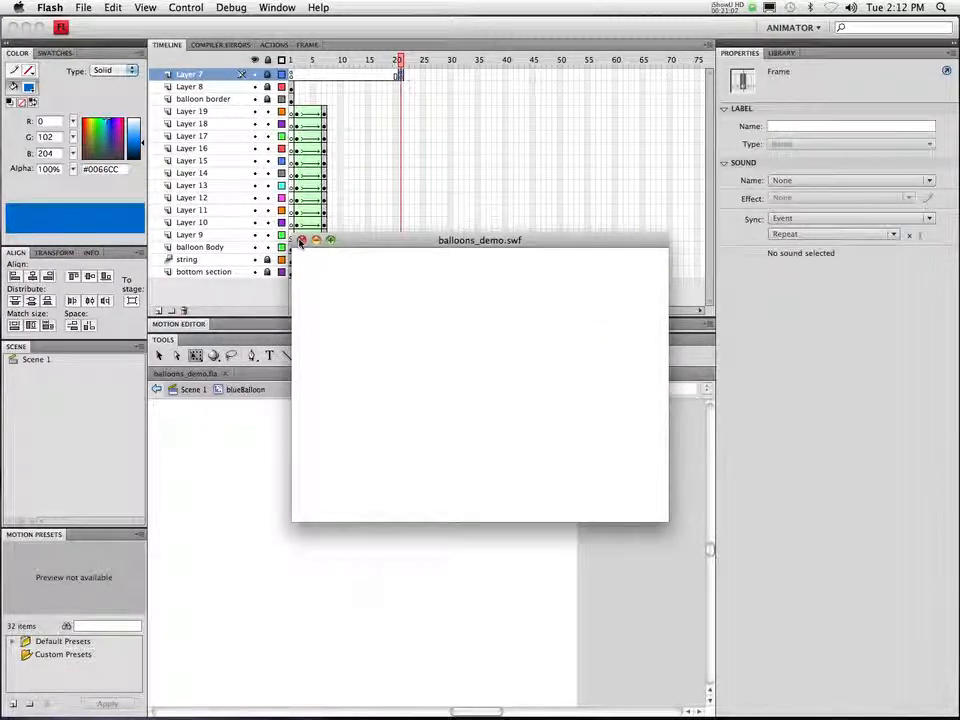
click(301, 241)
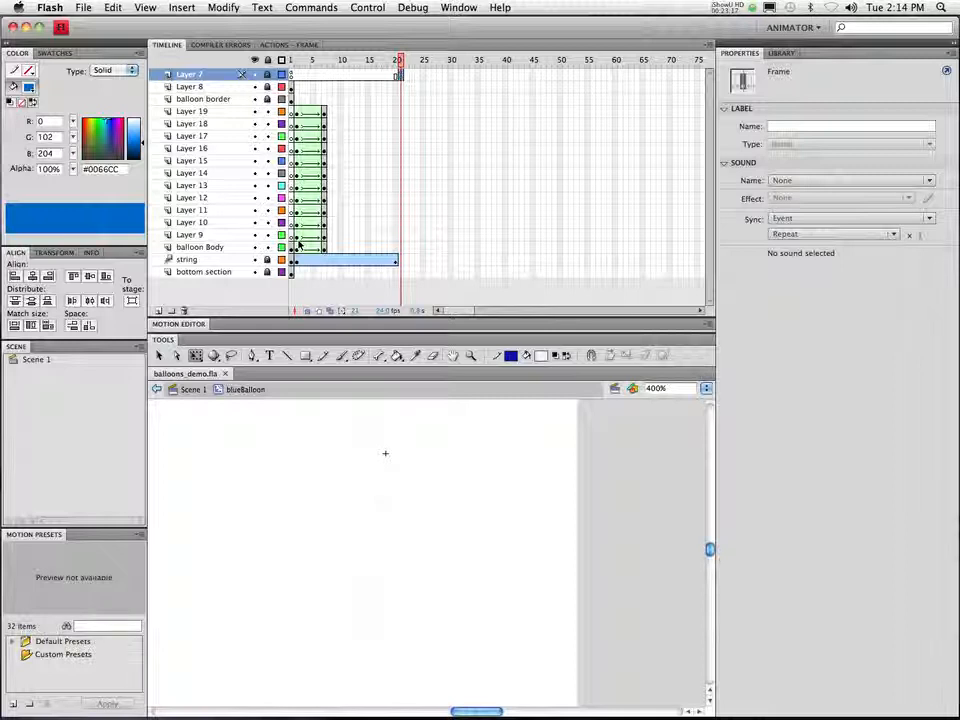
click(749, 8)
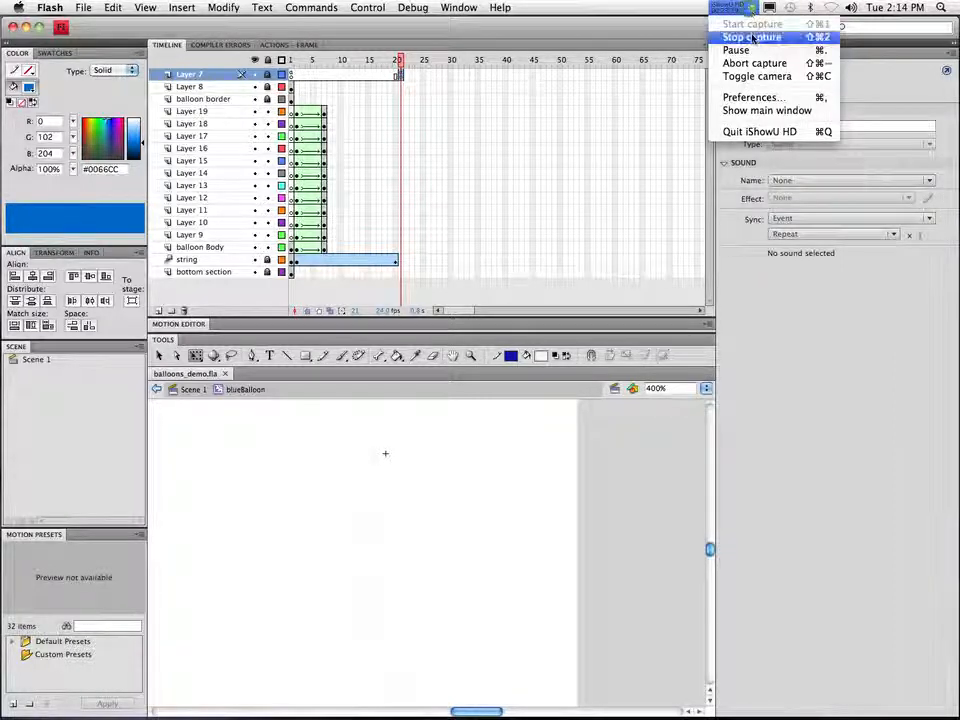